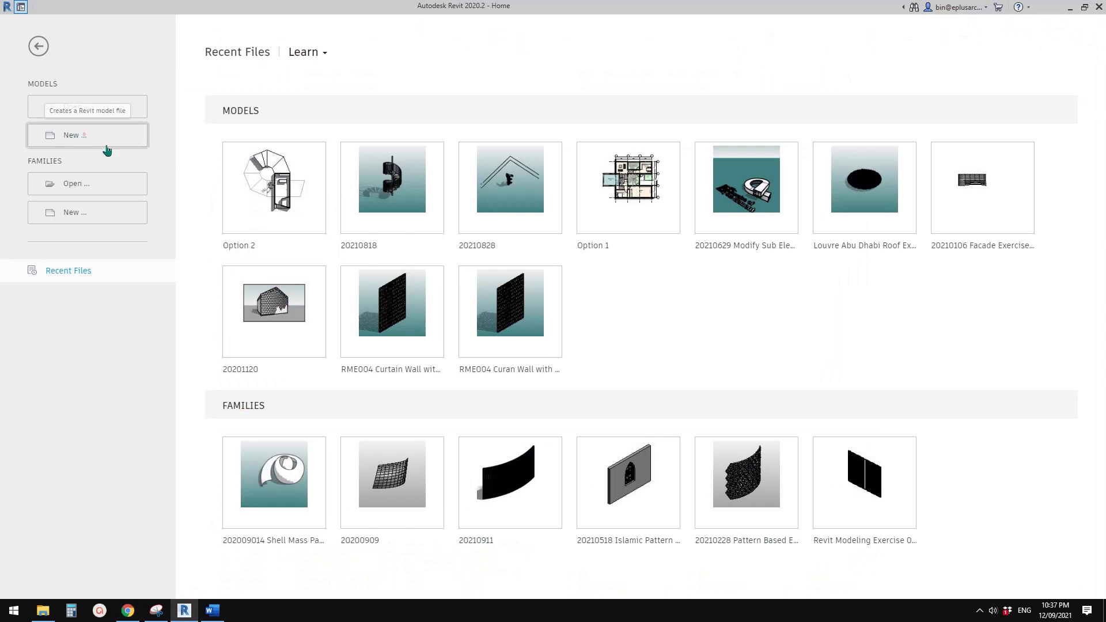
# Create a new project from the Architectural Template
pyautogui.click(327, 189)
pyautogui.click(306, 225)
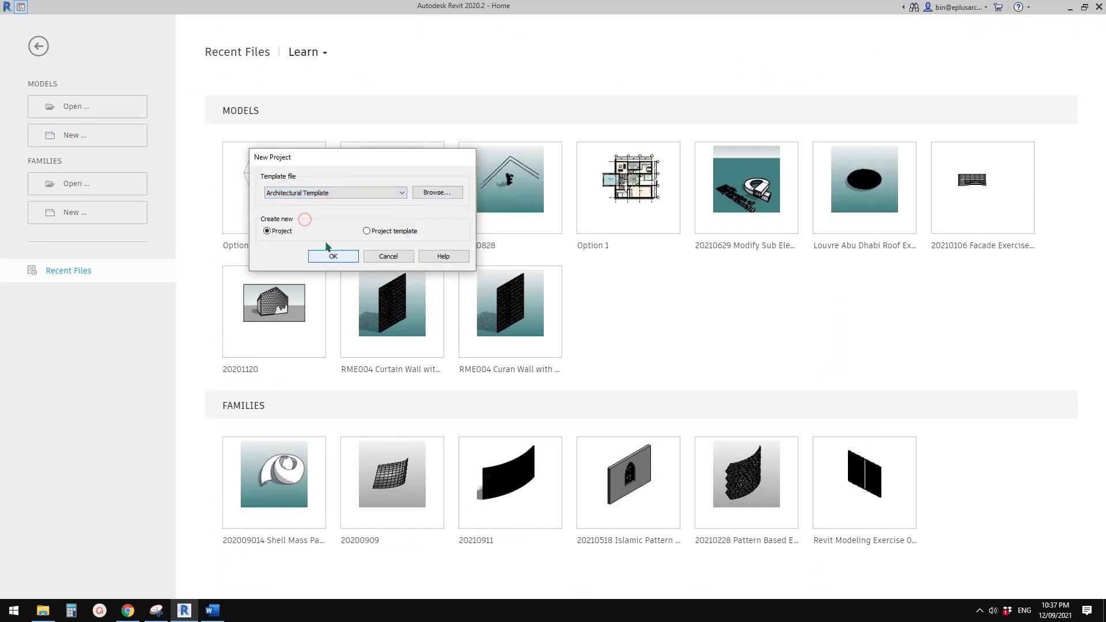
pyautogui.click(330, 255)
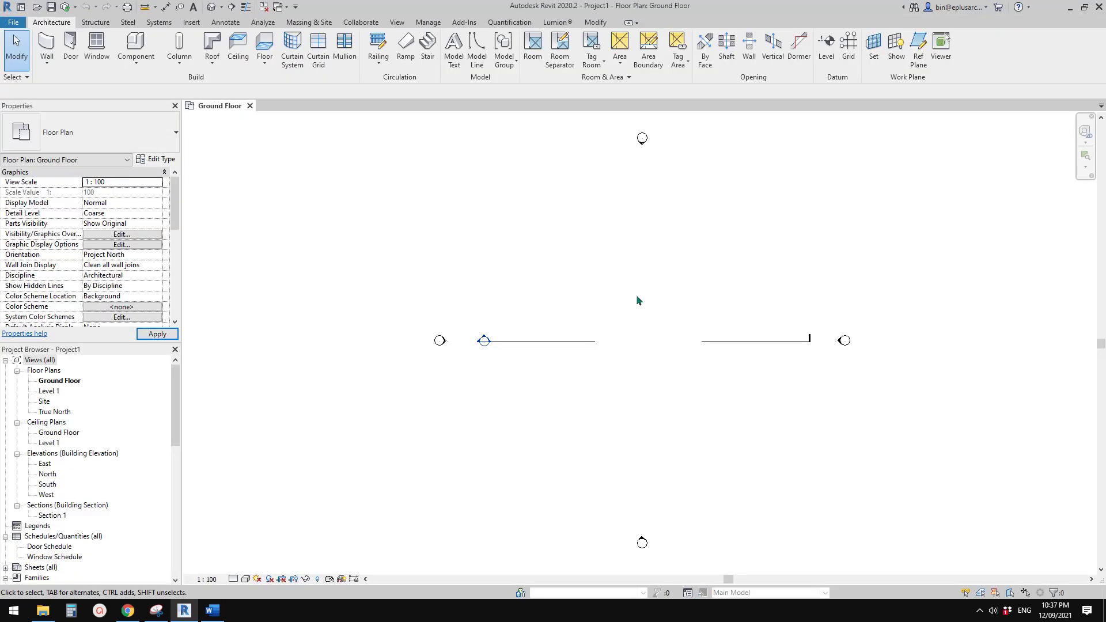
# Draw a horizontal reference plane above the section line in the Ground Floor plan and extend its left end
pyautogui.moveTo(695, 330); pyautogui.dragTo(512, 328, button='middle')
pyautogui.press('r')
pyautogui.press('p')
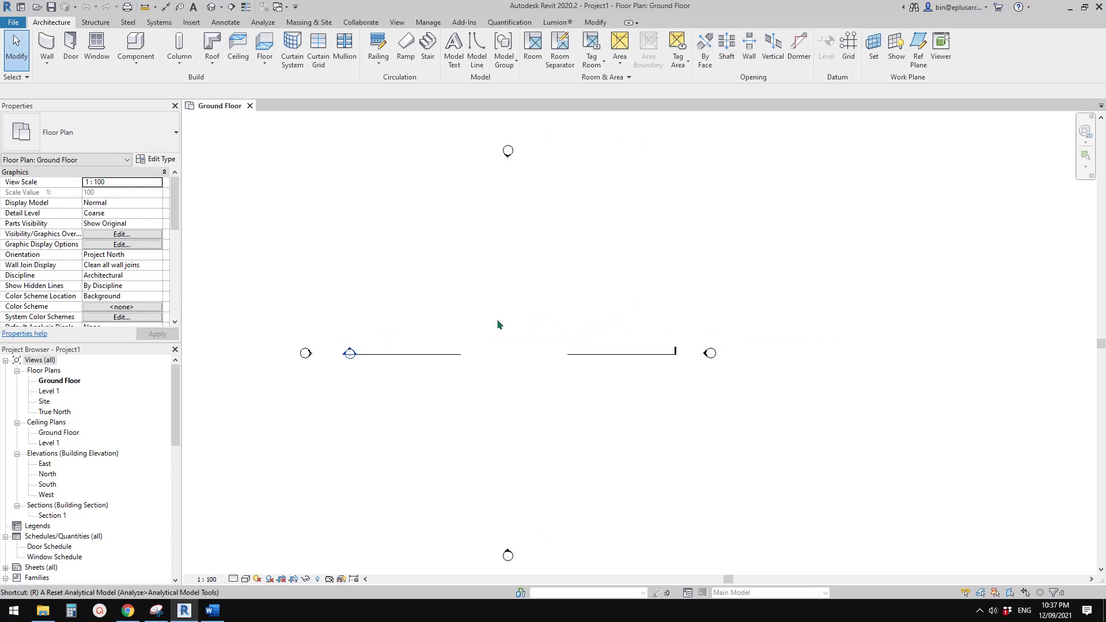
pyautogui.press('Escape')
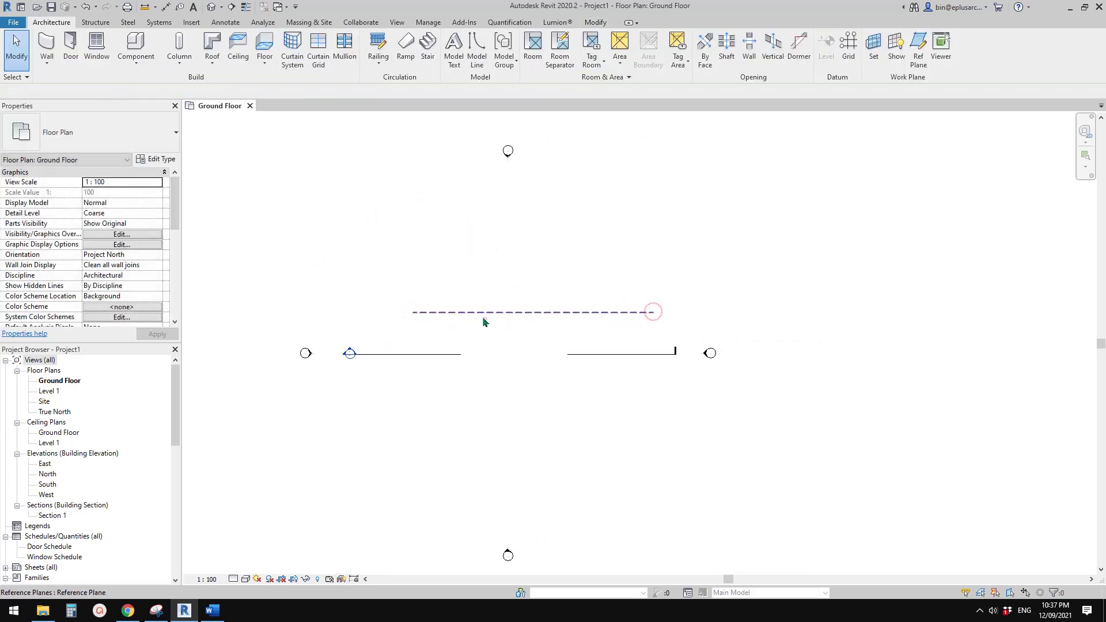
pyautogui.scroll(2, 482, 316)
pyautogui.click(465, 312)
pyautogui.moveTo(390, 311); pyautogui.dragTo(280, 312)
pyautogui.click(317, 315)
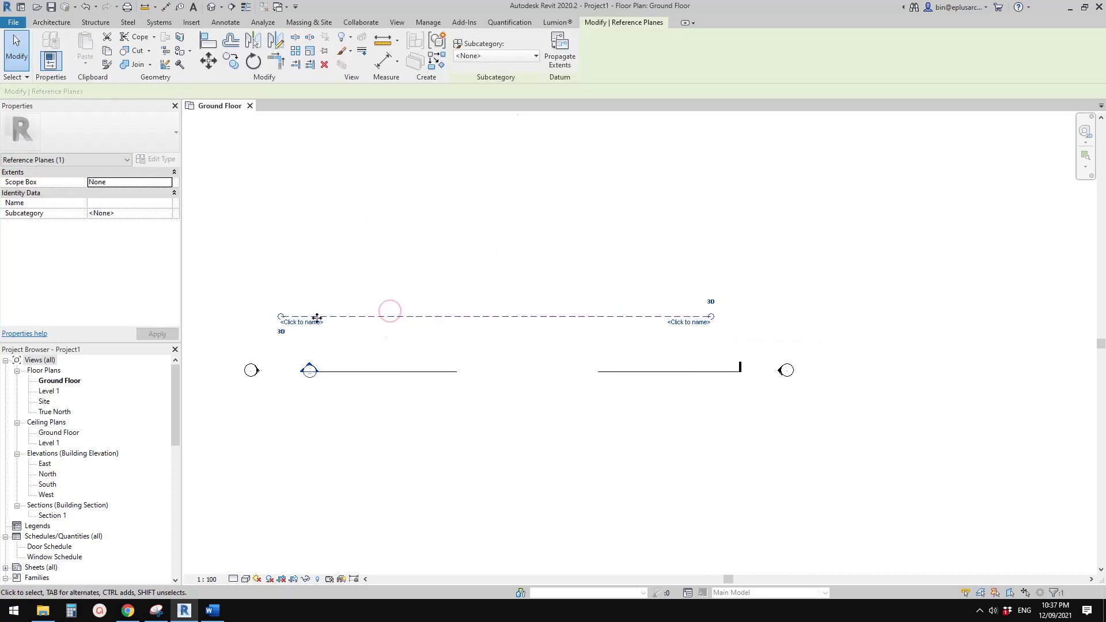
# Move the horizontal reference plane down so that it lies closer to the section line
pyautogui.click(457, 332)
pyautogui.scroll(-1, 457, 332)
pyautogui.moveTo(483, 333); pyautogui.dragTo(485, 343, button='middle')
pyautogui.moveTo(536, 336); pyautogui.dragTo(493, 301)
pyautogui.moveTo(502, 302); pyautogui.dragTo(509, 314, button='middle')
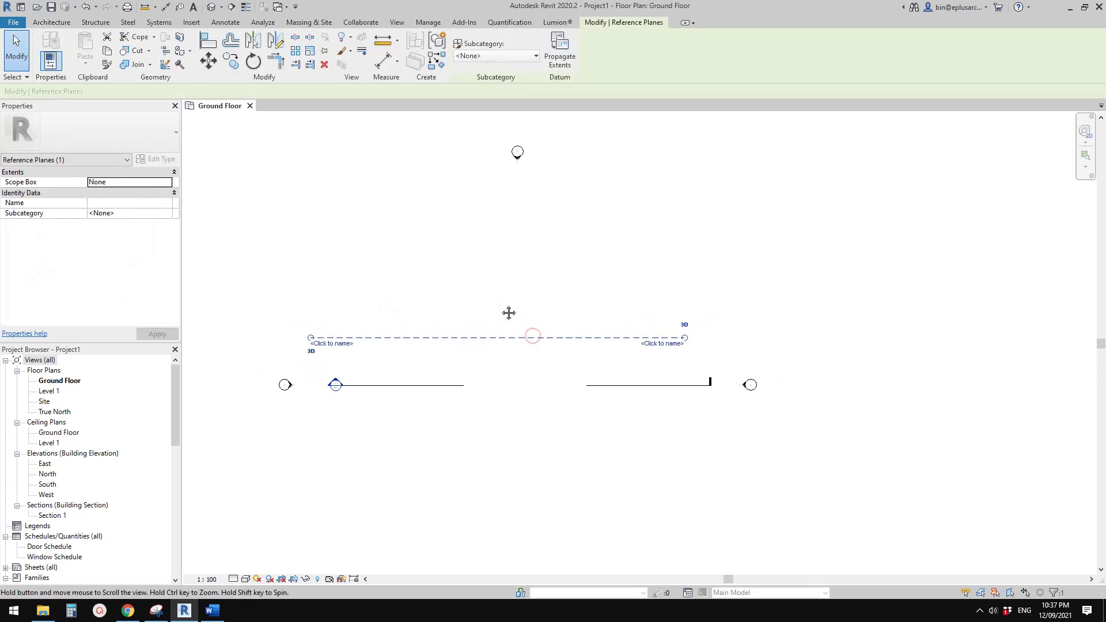
pyautogui.click(494, 325)
pyautogui.moveTo(489, 338); pyautogui.dragTo(500, 357)
pyautogui.click(515, 378)
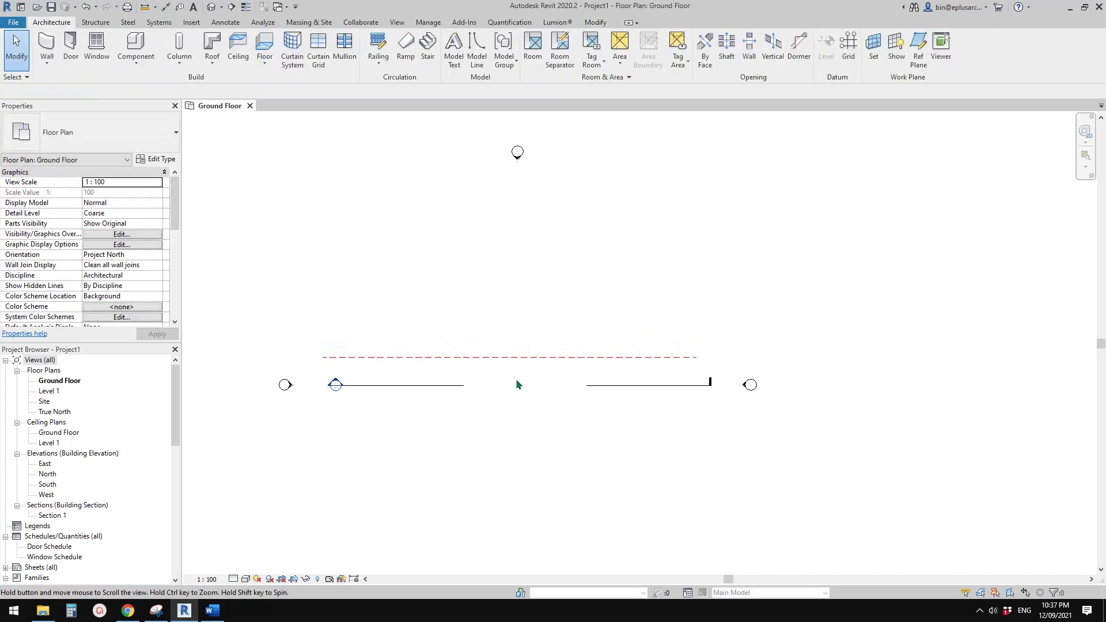
pyautogui.moveTo(517, 380); pyautogui.dragTo(468, 378, button='middle')
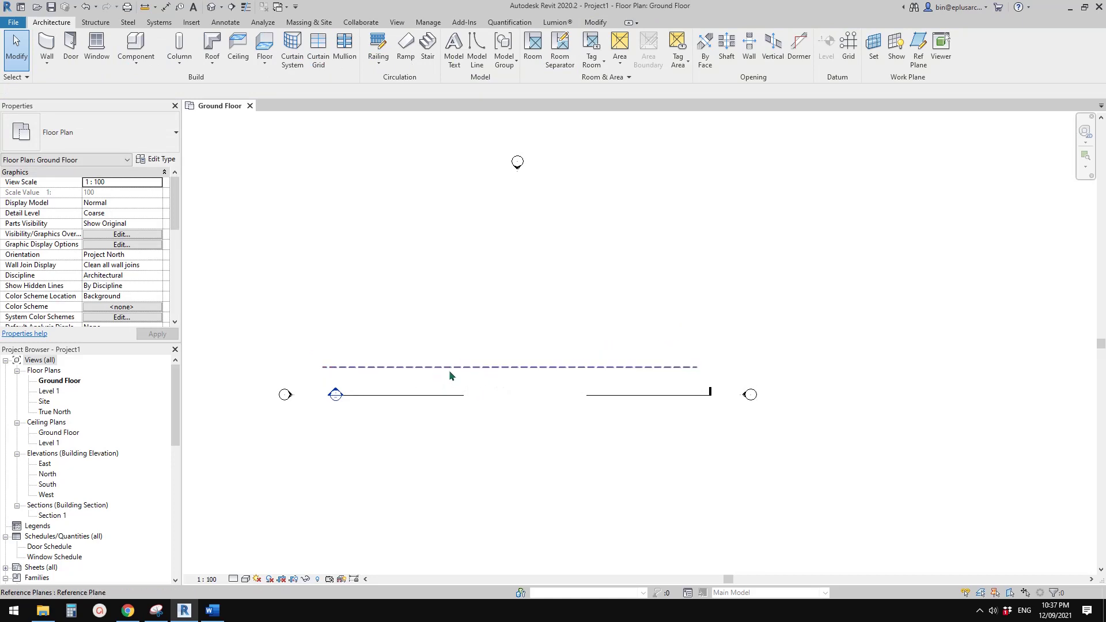
pyautogui.moveTo(490, 385)
pyautogui.mouseDown(button='middle')
pyautogui.moveTo(501, 384)
pyautogui.moveTo(487, 378)
pyautogui.mouseUp(button='middle')
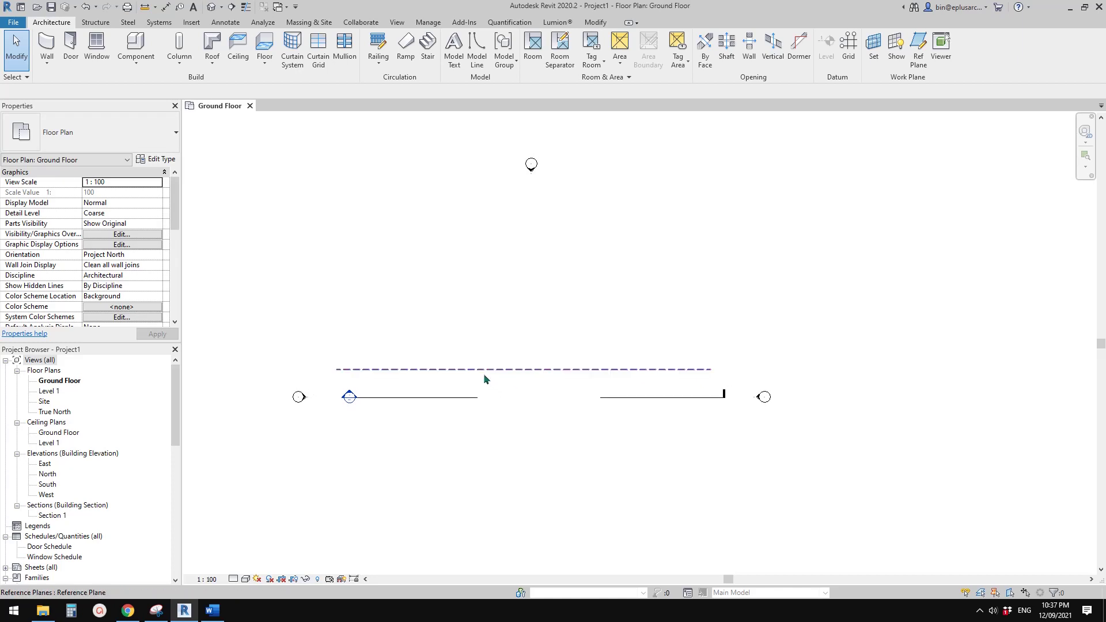
pyautogui.click(509, 371)
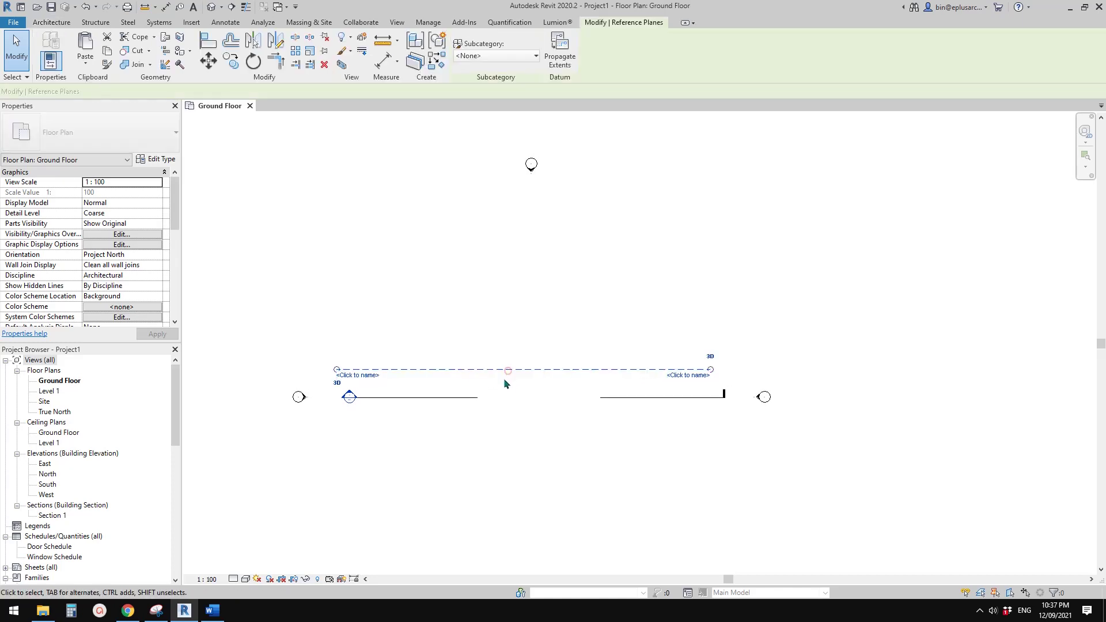
pyautogui.click(505, 381)
pyautogui.moveTo(506, 378); pyautogui.dragTo(516, 375, button='middle')
pyautogui.click(514, 371)
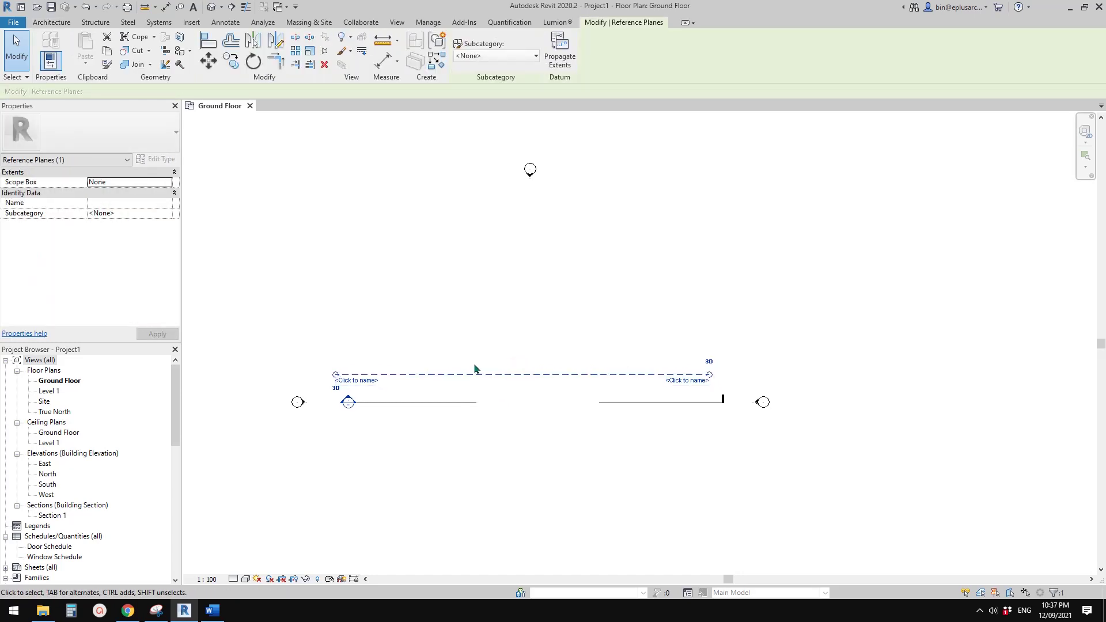
pyautogui.press('Escape')
pyautogui.scroll(1, 543, 376)
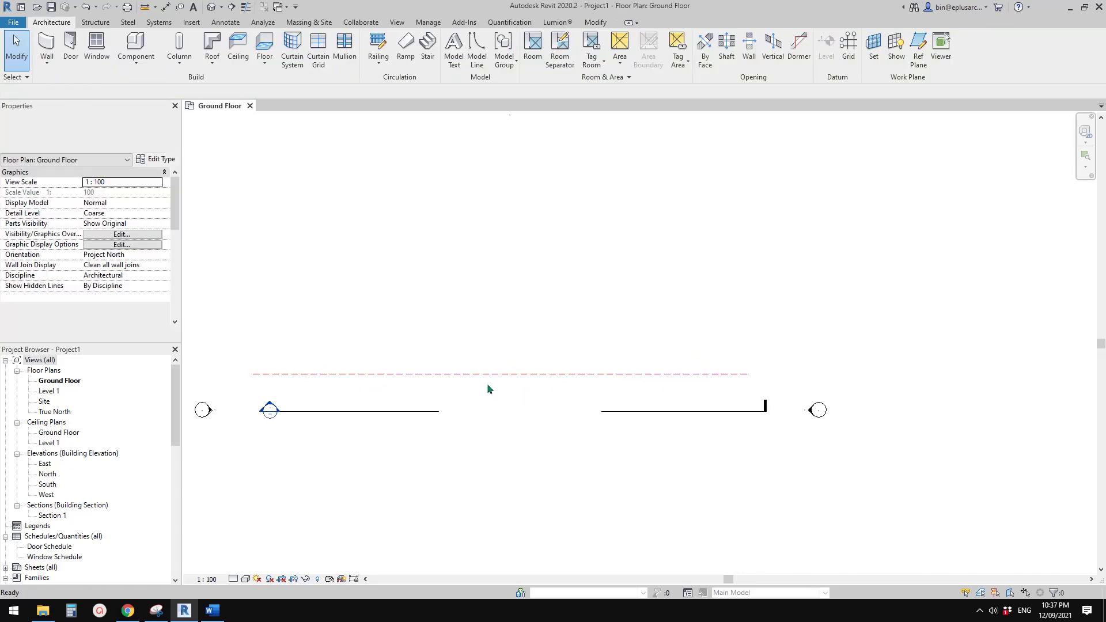
pyautogui.moveTo(468, 372); pyautogui.dragTo(474, 378, button='middle')
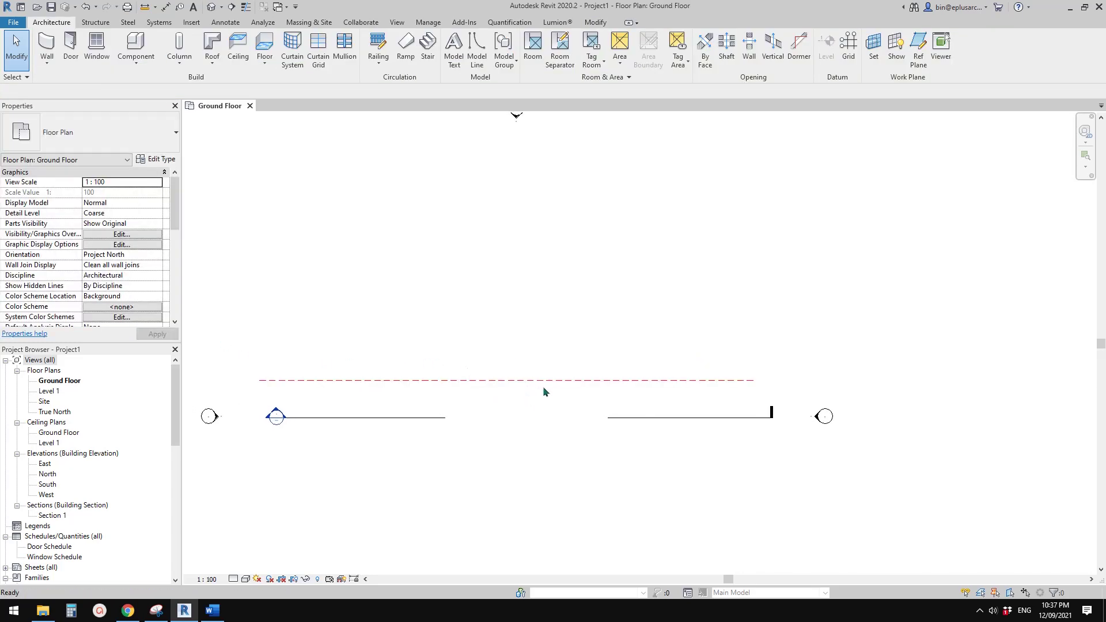
# Copy the horizontal reference plane 1000 mm upward in the Ground Floor plan
pyautogui.click(582, 381)
pyautogui.press('c')
pyautogui.press('o')
pyautogui.click(528, 382)
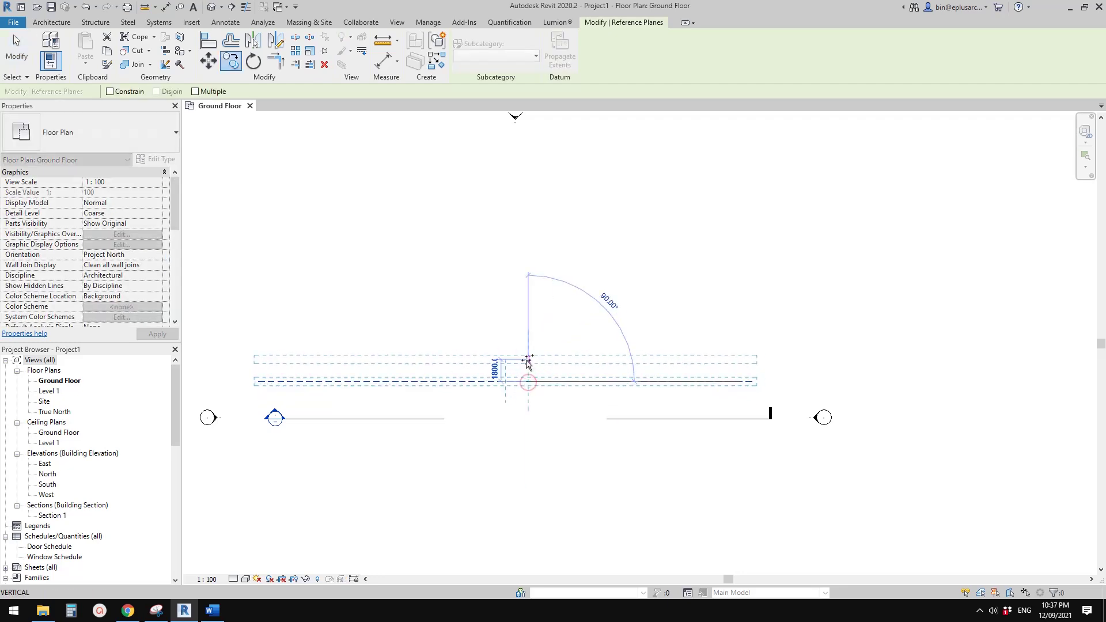
pyautogui.write('1000')
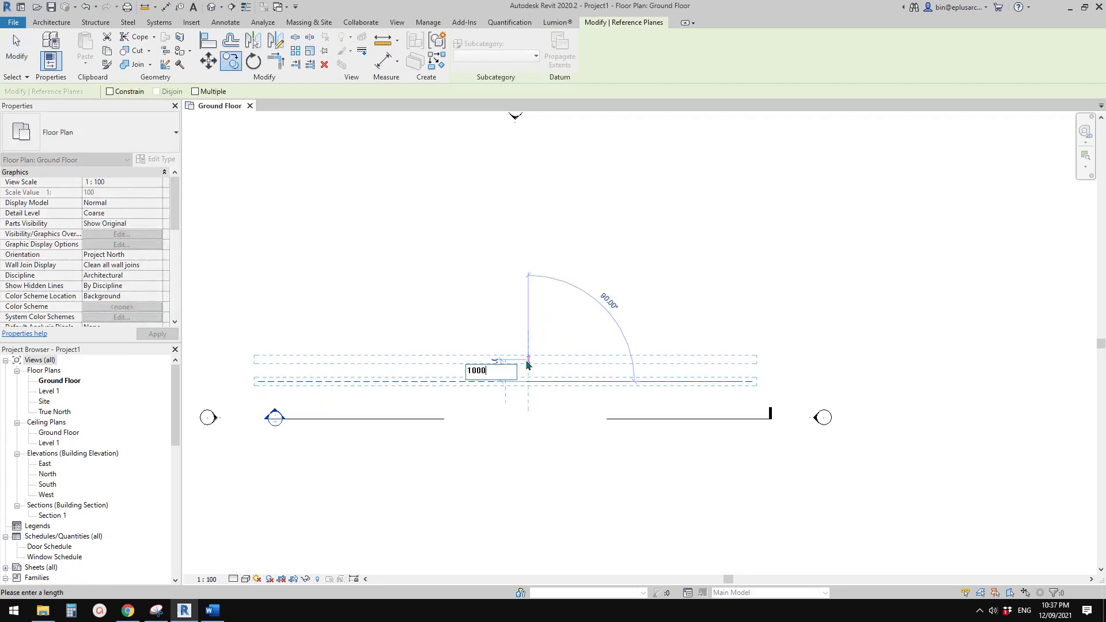
pyautogui.press('Return')
pyautogui.press('Escape')
pyautogui.moveTo(414, 383); pyautogui.dragTo(422, 391, button='middle')
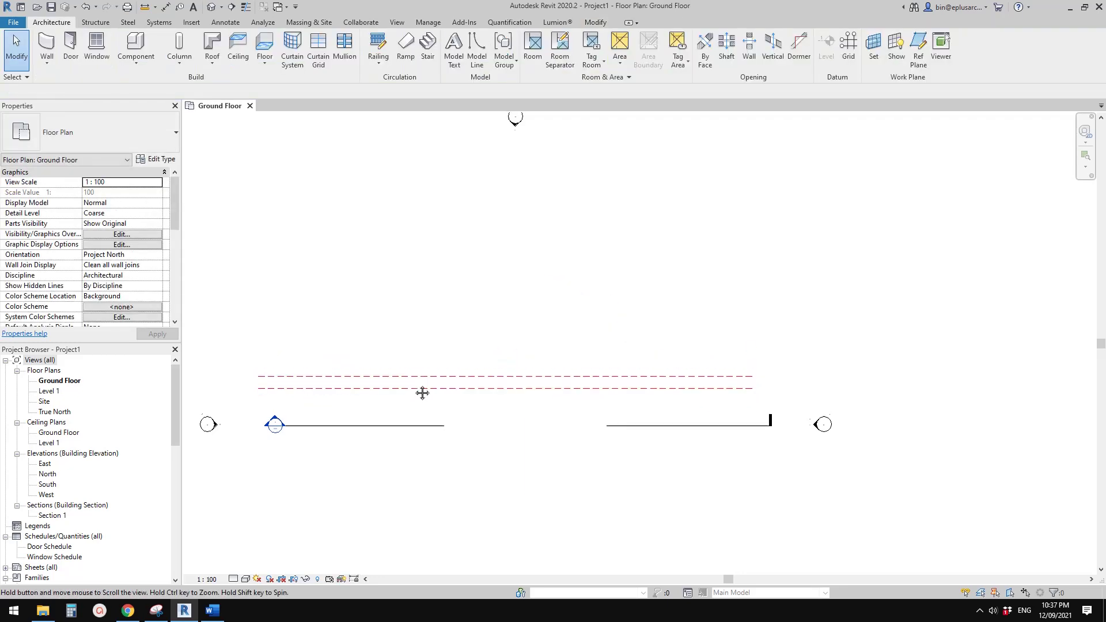
pyautogui.click(478, 388)
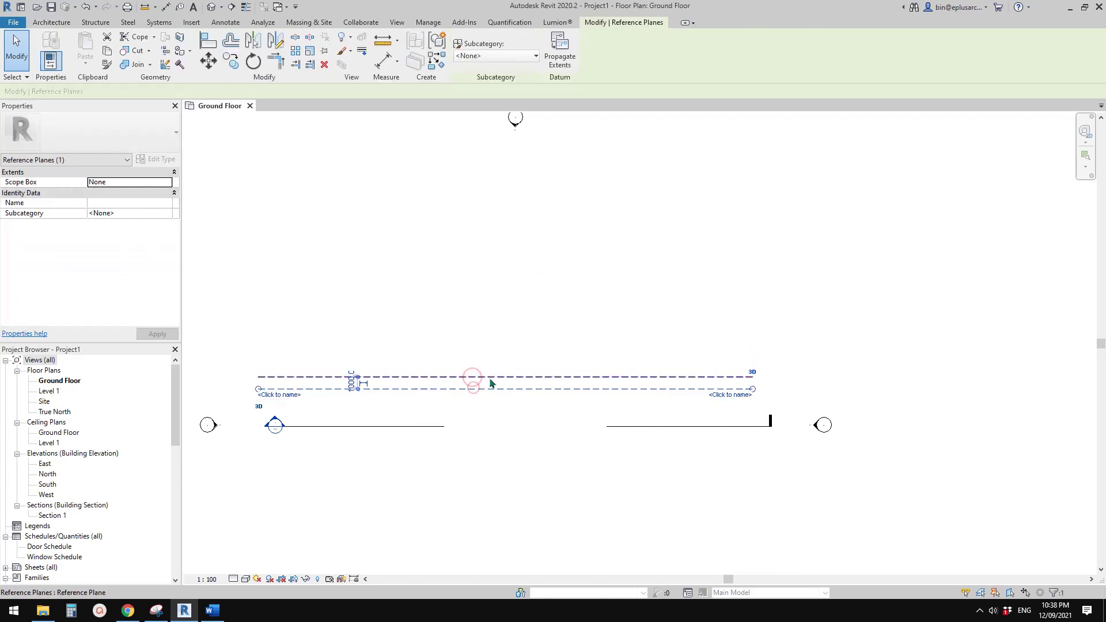
pyautogui.press('Escape')
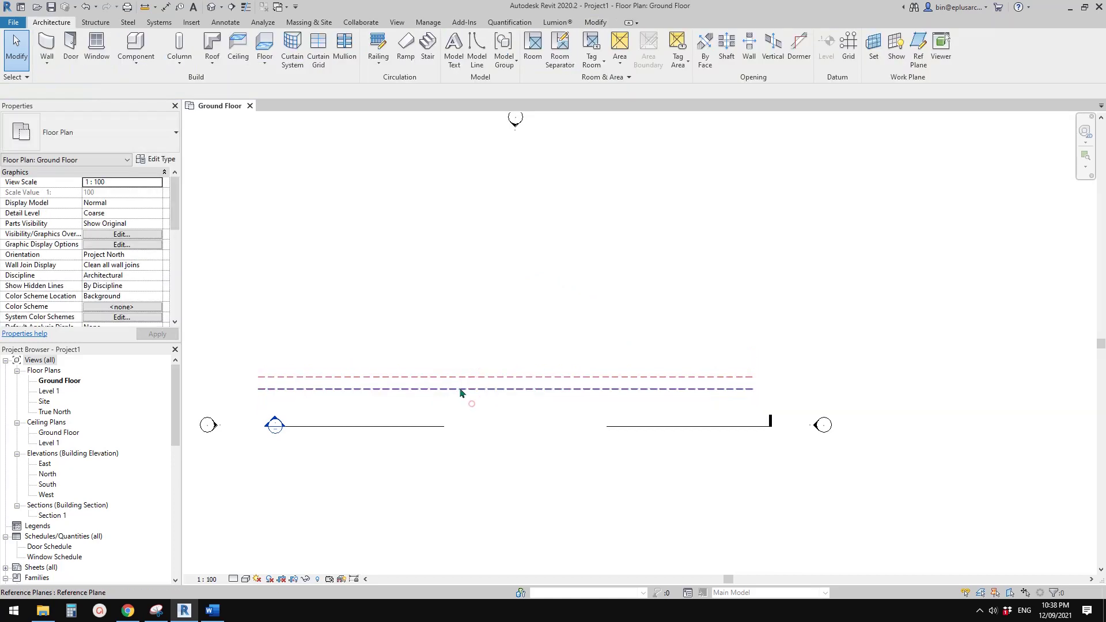
# Open the South elevation view
pyautogui.doubleClick(48, 485)
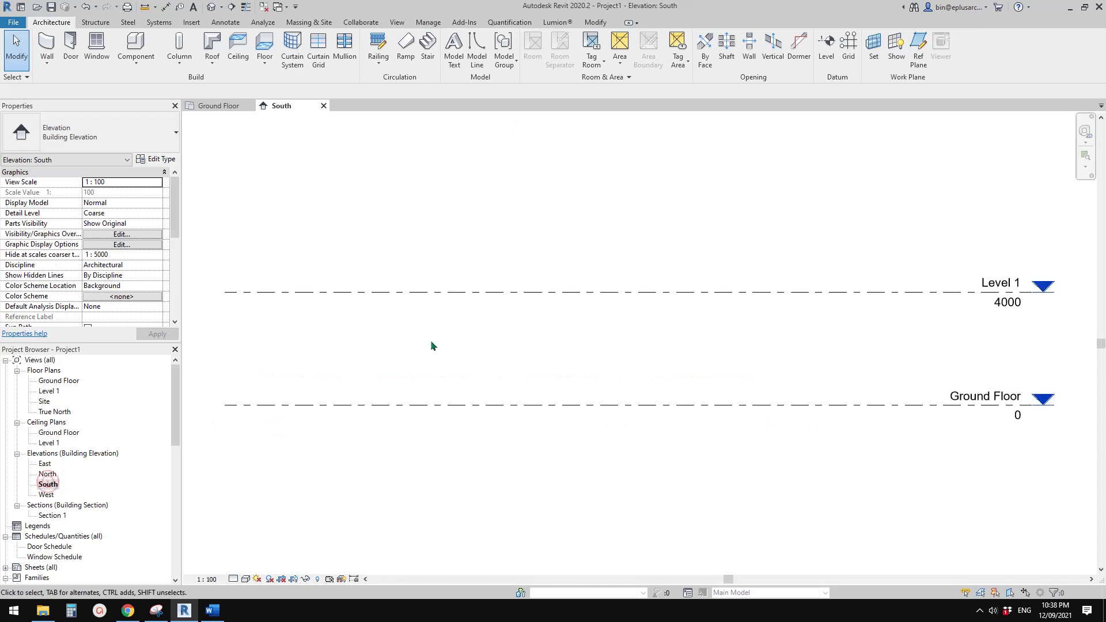
pyautogui.scroll(-2, 634, 350)
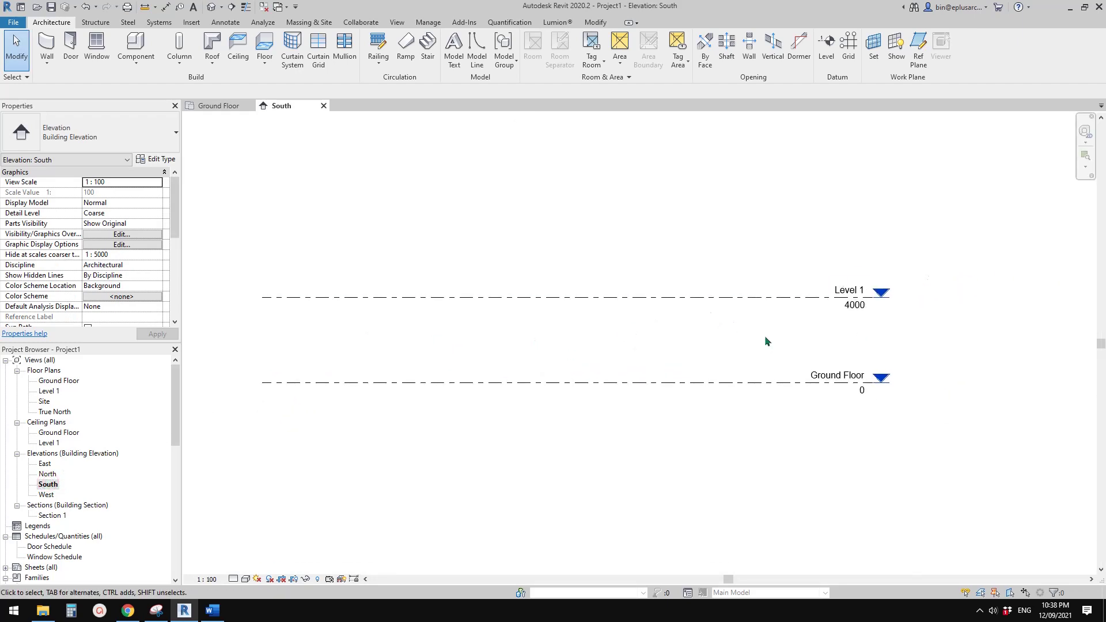
pyautogui.moveTo(523, 299); pyautogui.dragTo(520, 307, button='middle')
# Try to delete both levels in the South elevation together, and undo the deletion
pyautogui.moveTo(678, 265); pyautogui.dragTo(633, 410)
pyautogui.press('Escape')
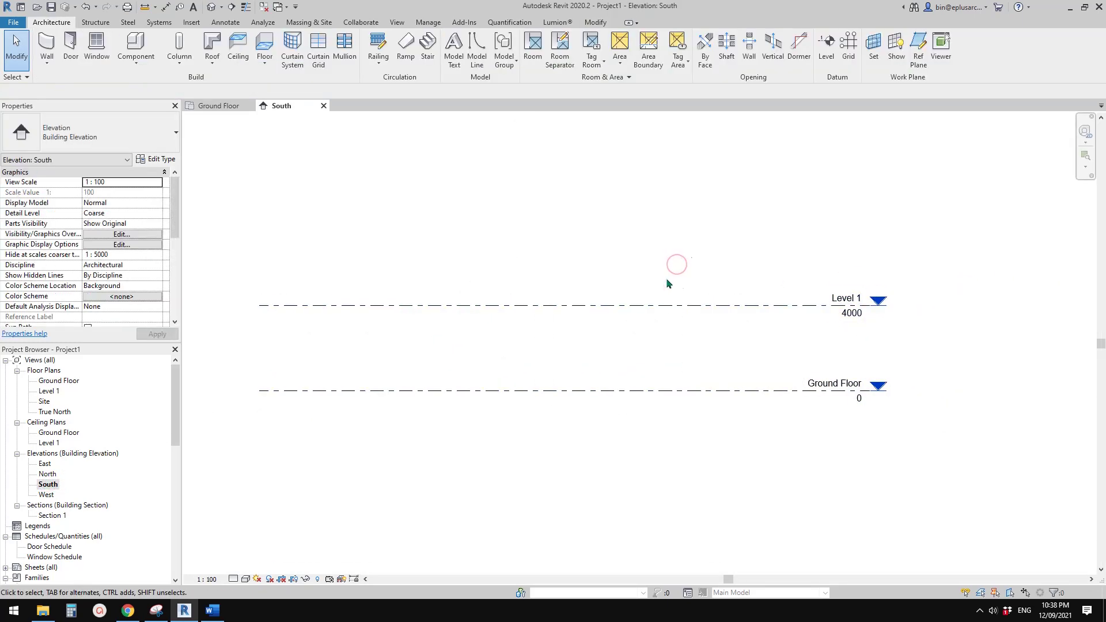
pyautogui.moveTo(669, 283); pyautogui.dragTo(600, 400)
pyautogui.press('Delete')
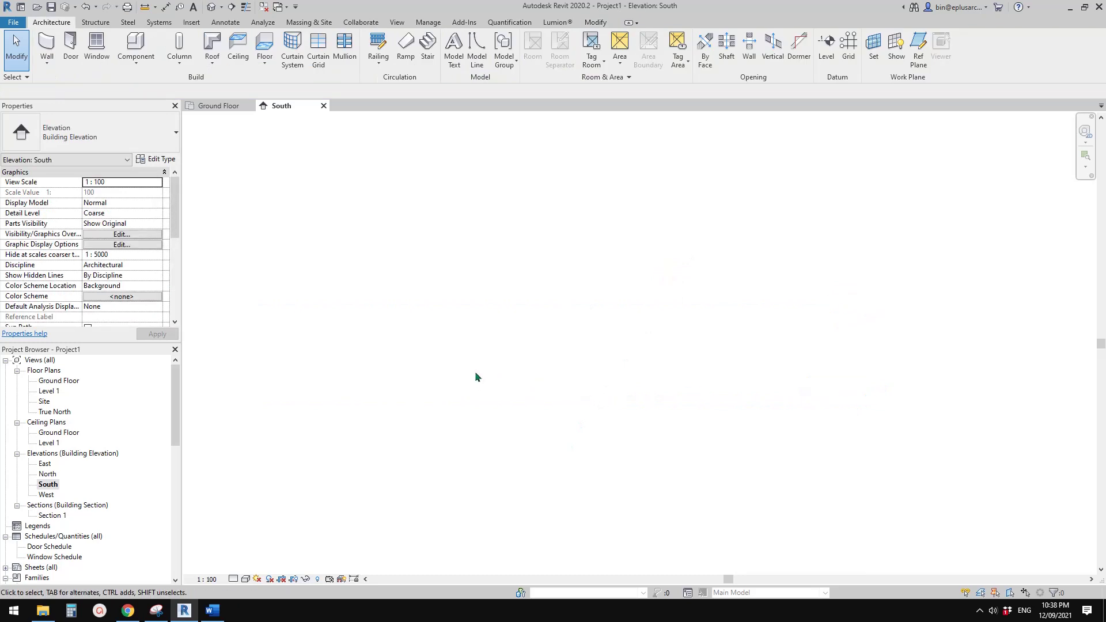
pyautogui.hotkey('ctrl', 'z')
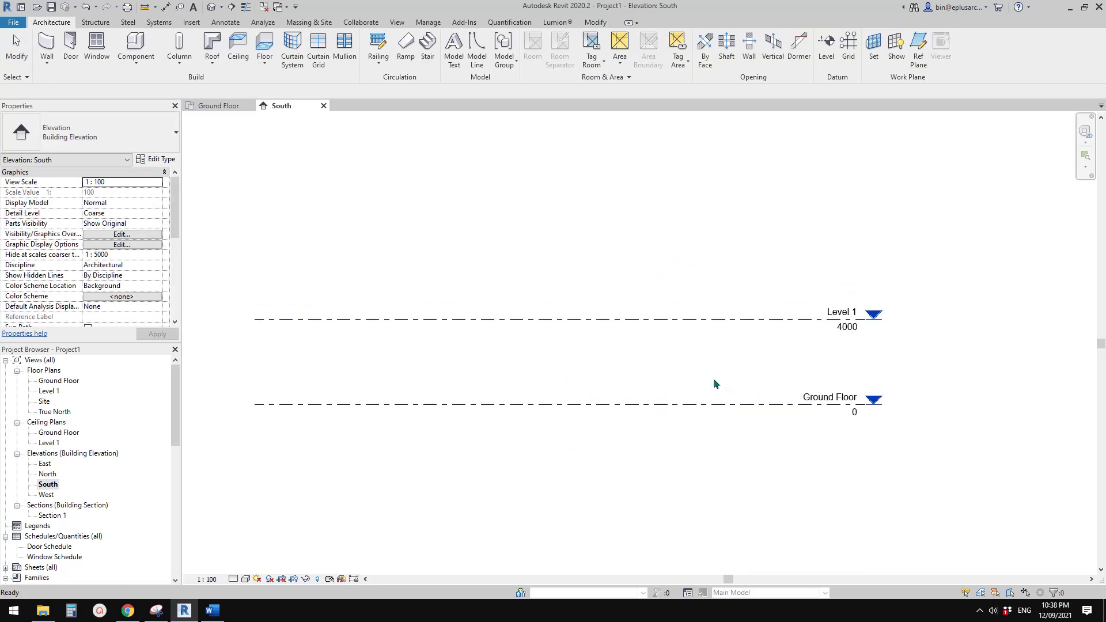
# Delete Level 1 together with its associated views, keeping the Ground Floor level
pyautogui.click(734, 320)
pyautogui.moveTo(769, 340); pyautogui.dragTo(772, 344, button='middle')
pyautogui.press('d')
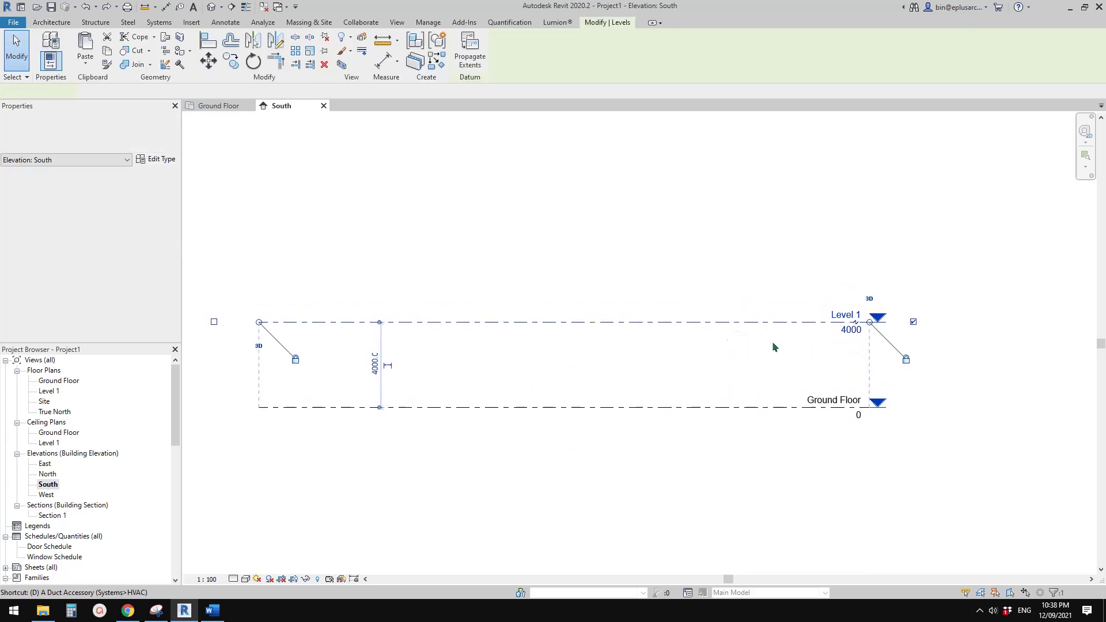
pyautogui.press('Delete')
pyautogui.click(590, 340)
pyautogui.moveTo(524, 263); pyautogui.dragTo(468, 361, button='middle')
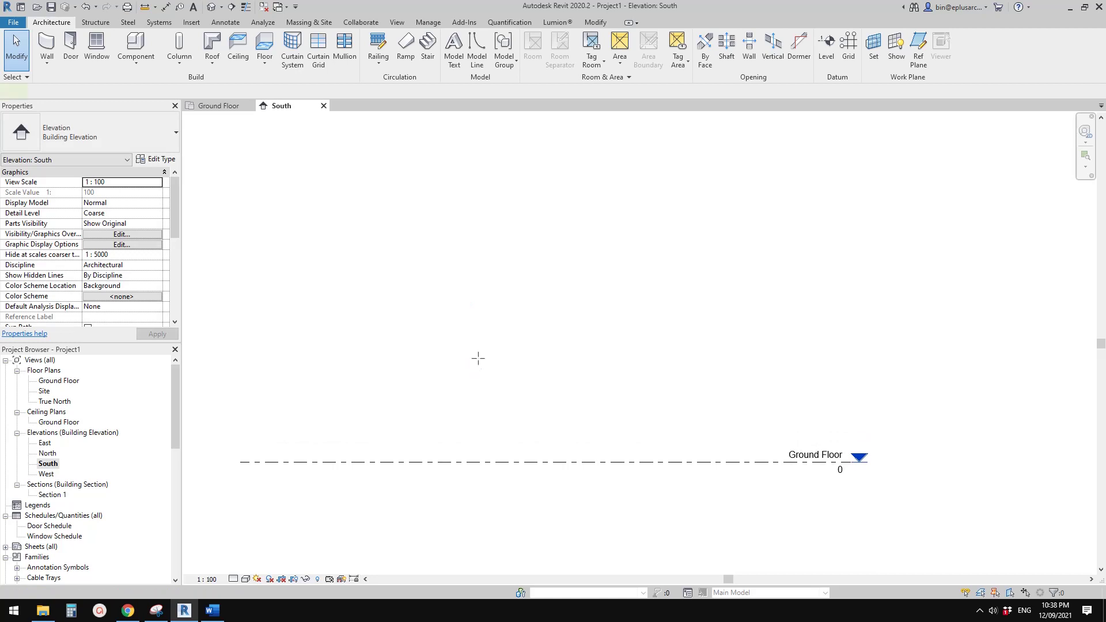
# Draw a horizontal reference plane above the Ground Floor level in the South elevation
pyautogui.press('r')
pyautogui.press('p')
pyautogui.click(347, 348)
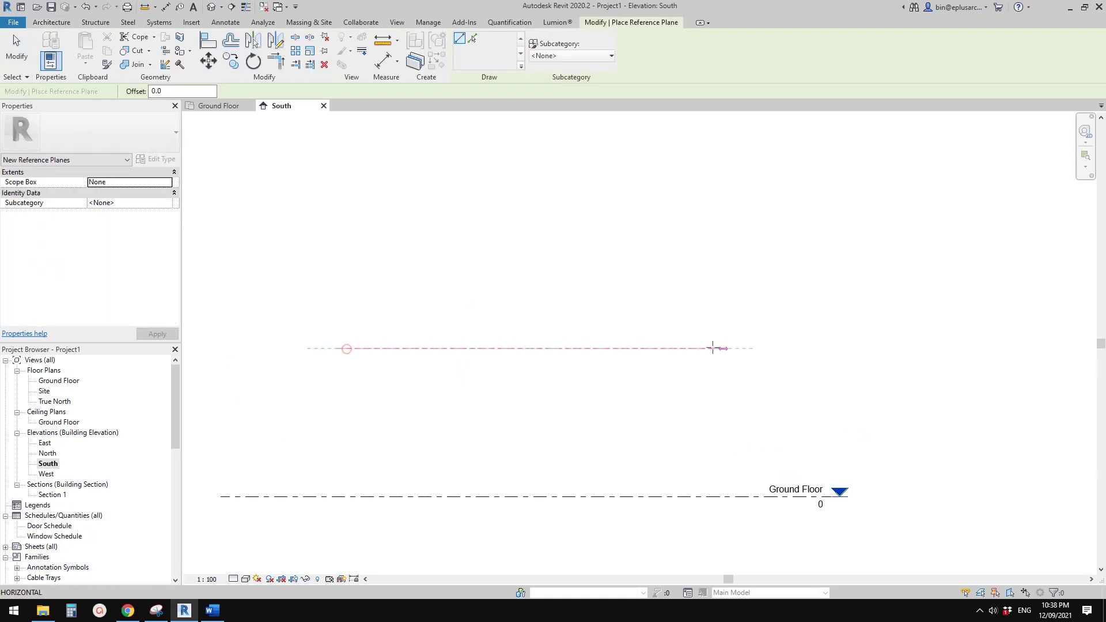
pyautogui.click(713, 349)
pyautogui.scroll(2, 453, 329)
pyautogui.press('Escape')
pyautogui.press('Escape')
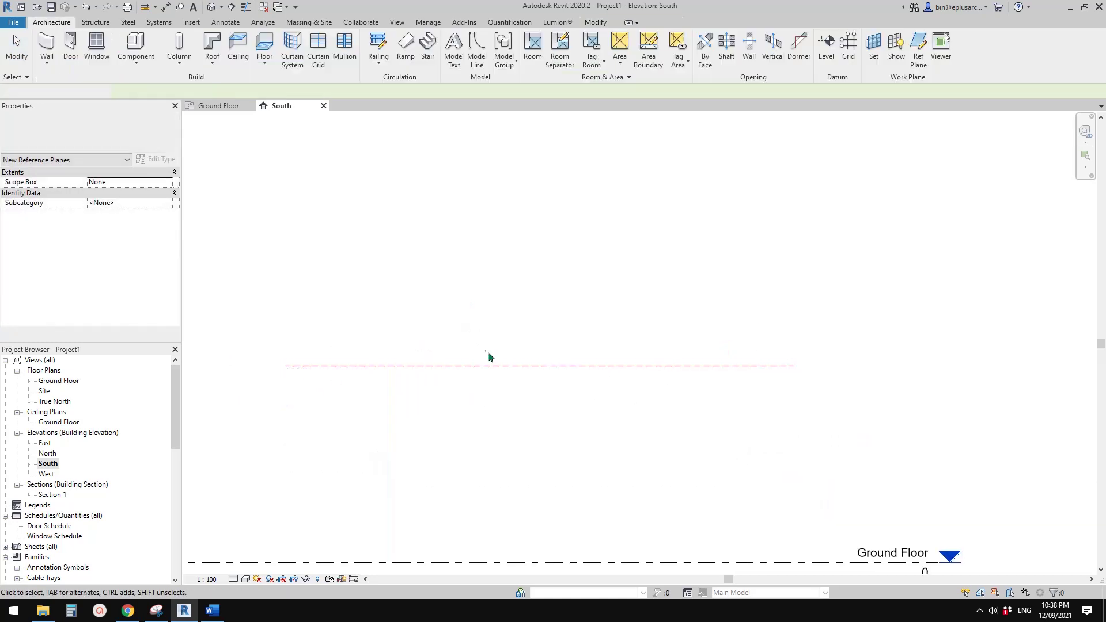
# Switch to Chrome to examine the facade pattern in The Broad's building photo, and return to Revit
pyautogui.click(136, 610)
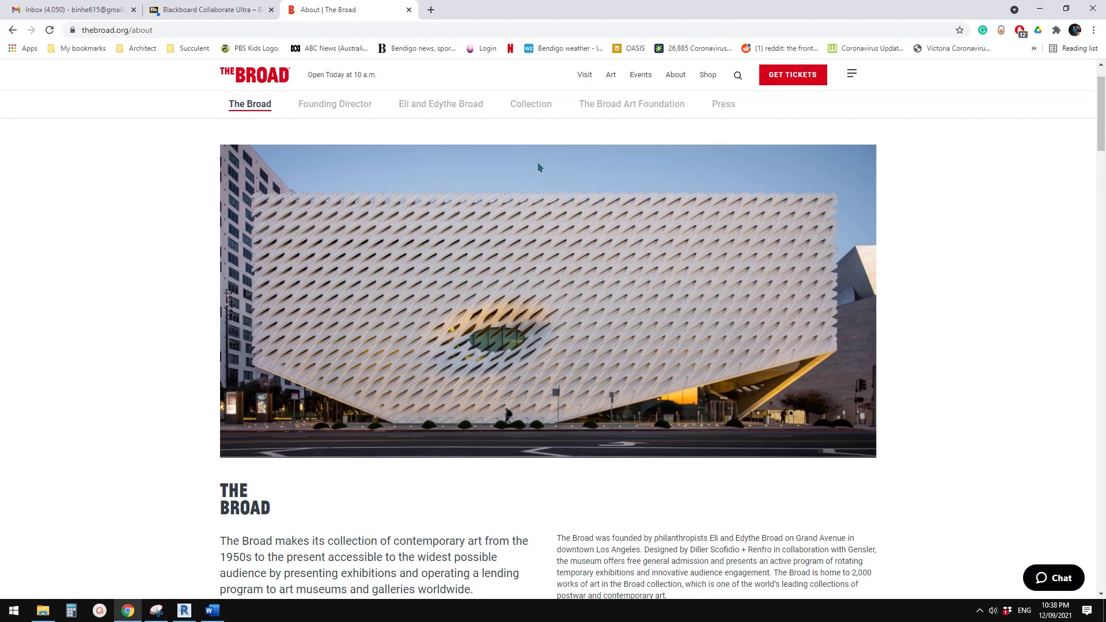
pyautogui.click(185, 611)
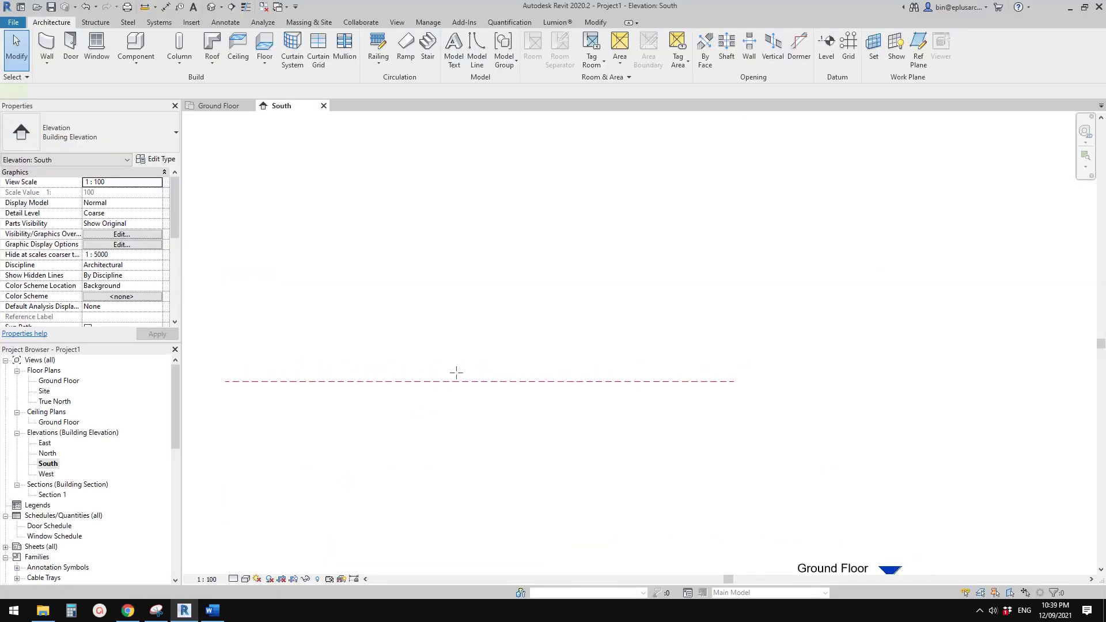
# Draw a reference plane inclined at about 60° across the horizontal one, and extend its upper end
pyautogui.press('r')
pyautogui.press('p')
pyautogui.click(375, 470)
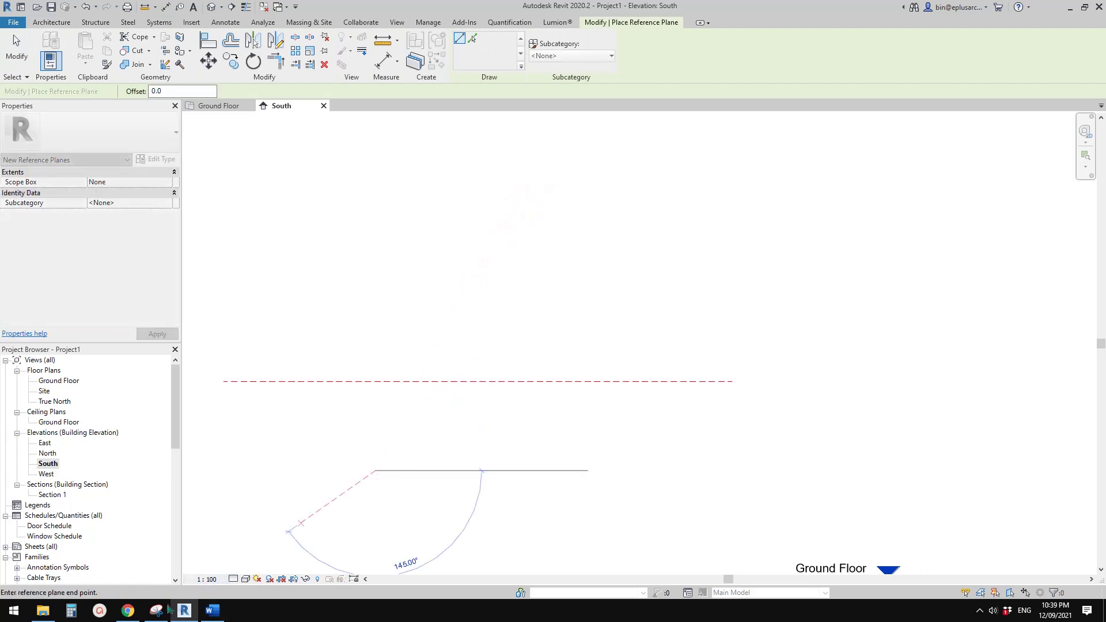
pyautogui.click(130, 612)
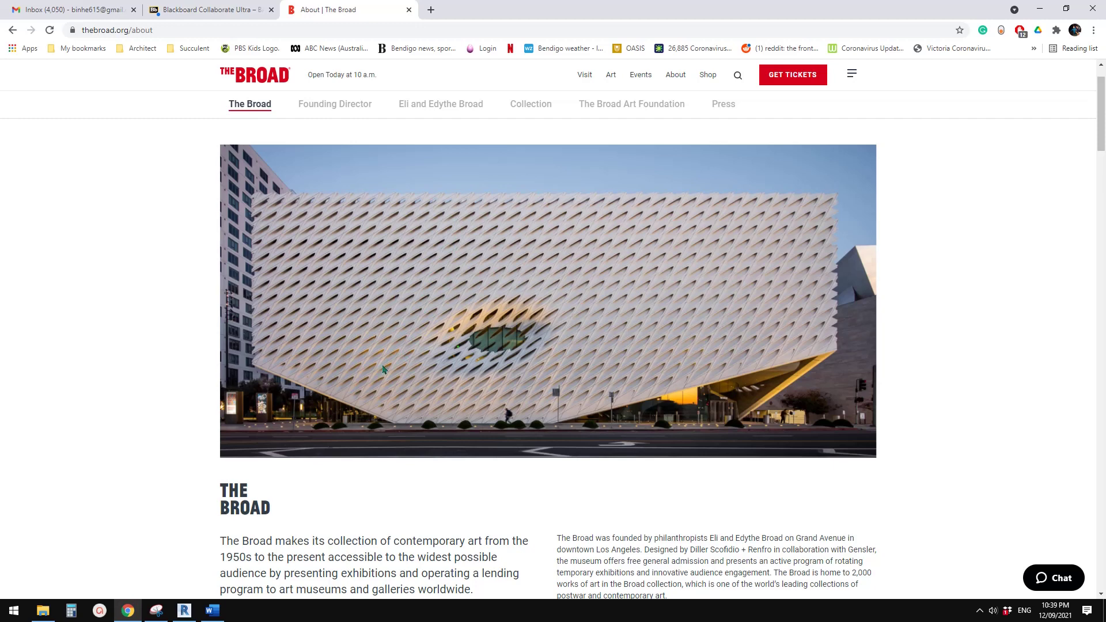
pyautogui.click(185, 610)
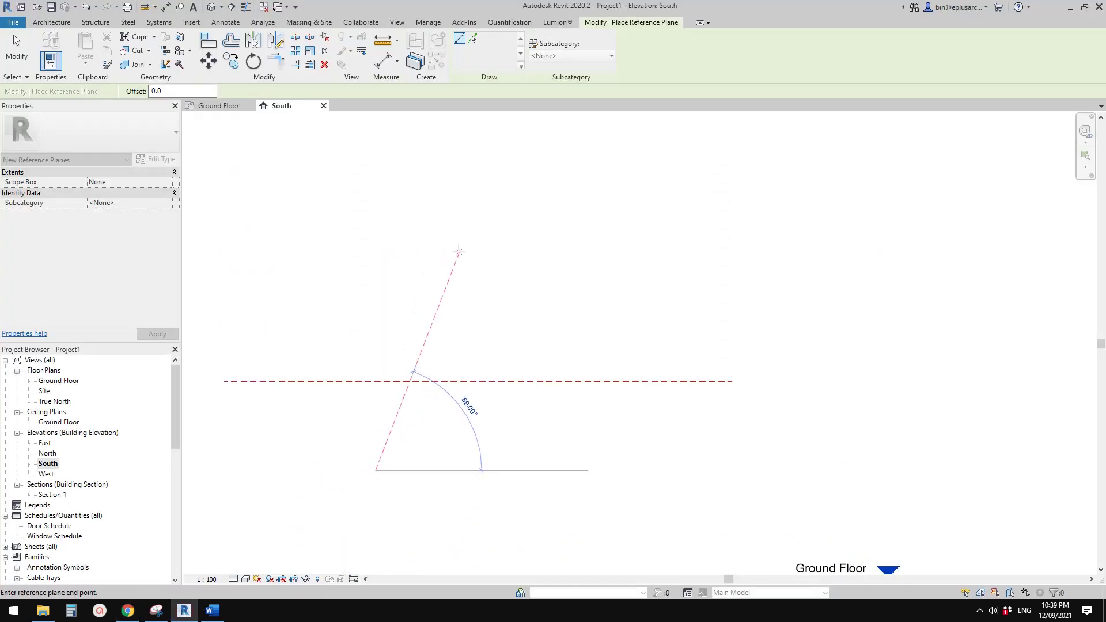
pyautogui.click(500, 253)
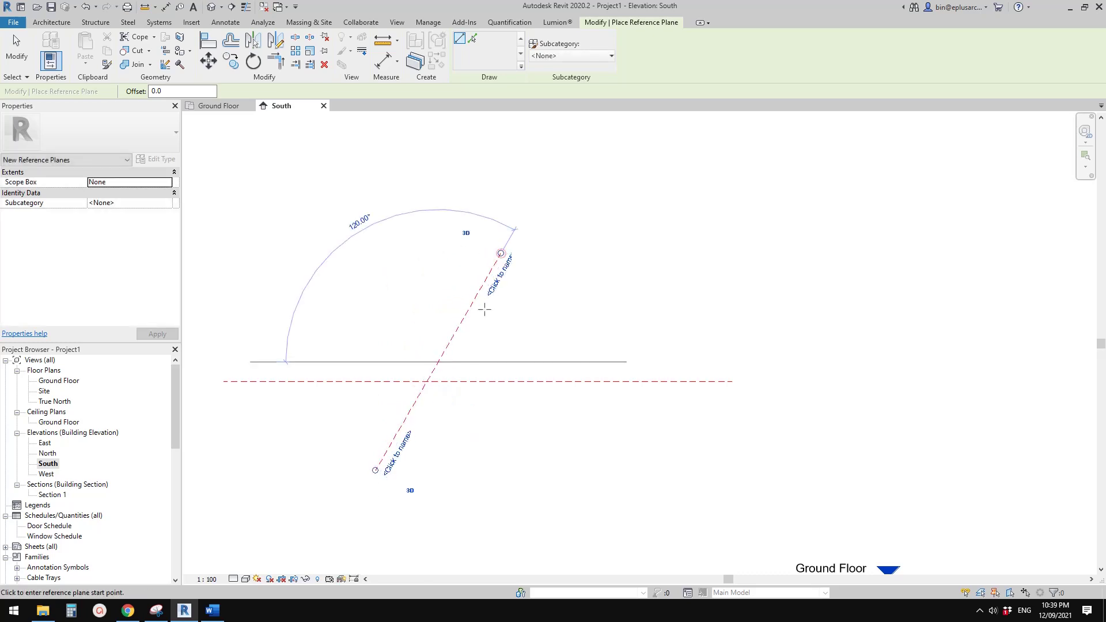
pyautogui.press('Escape')
pyautogui.press('Escape')
pyautogui.click(501, 254)
pyautogui.press('Escape')
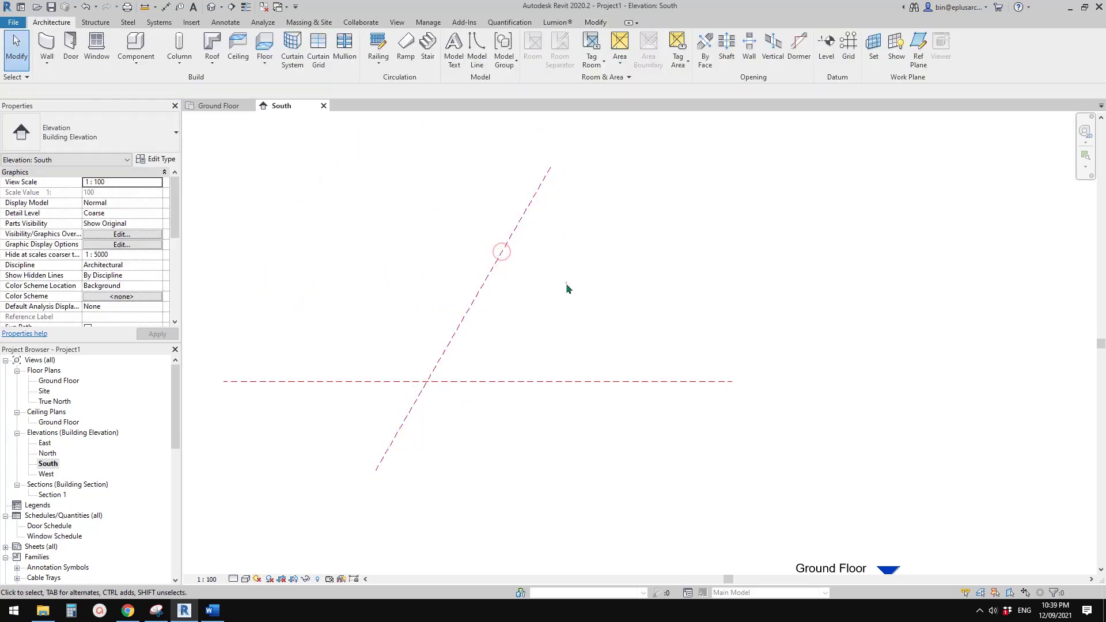
# Copy the horizontal reference plane 2000 mm straight down
pyautogui.click(480, 382)
pyautogui.press('c')
pyautogui.press('o')
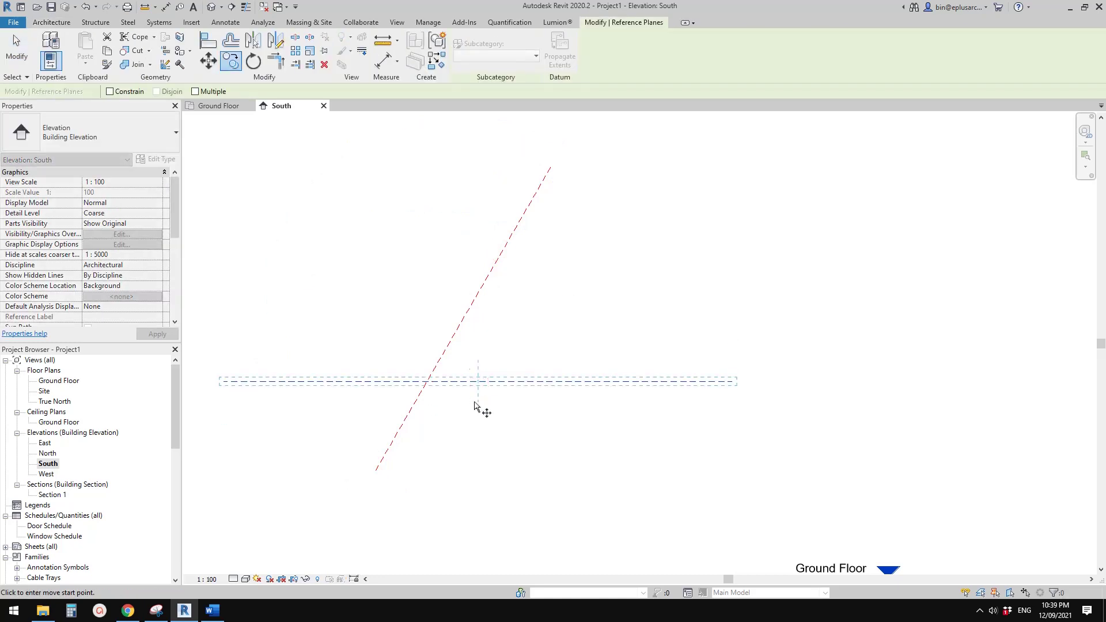
pyautogui.click(474, 402)
pyautogui.write('2000')
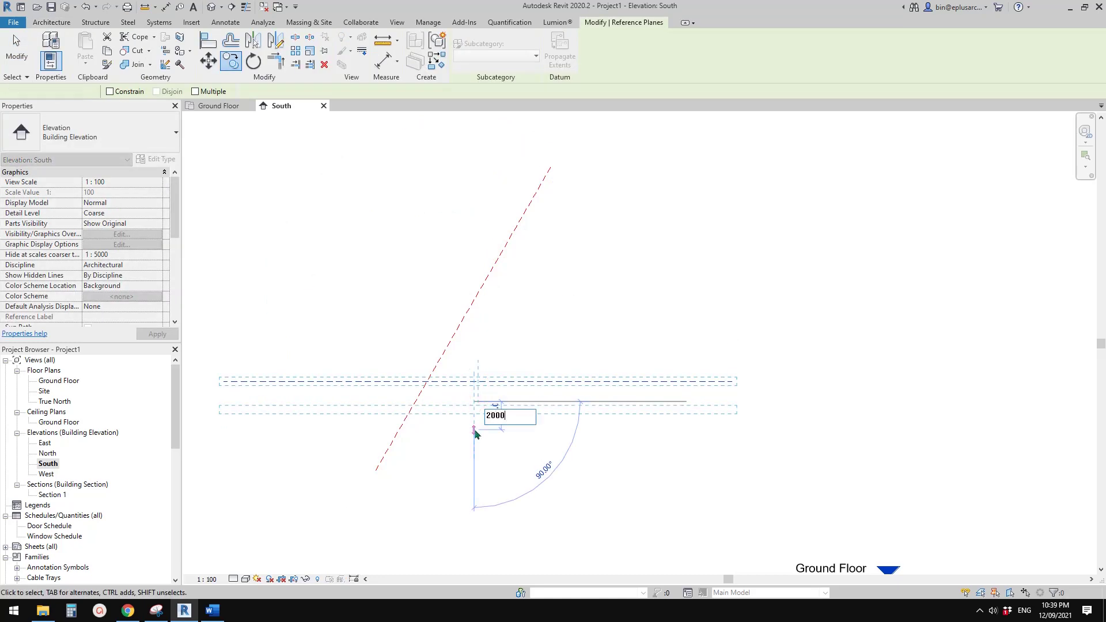
pyautogui.press('Return')
pyautogui.press('Escape')
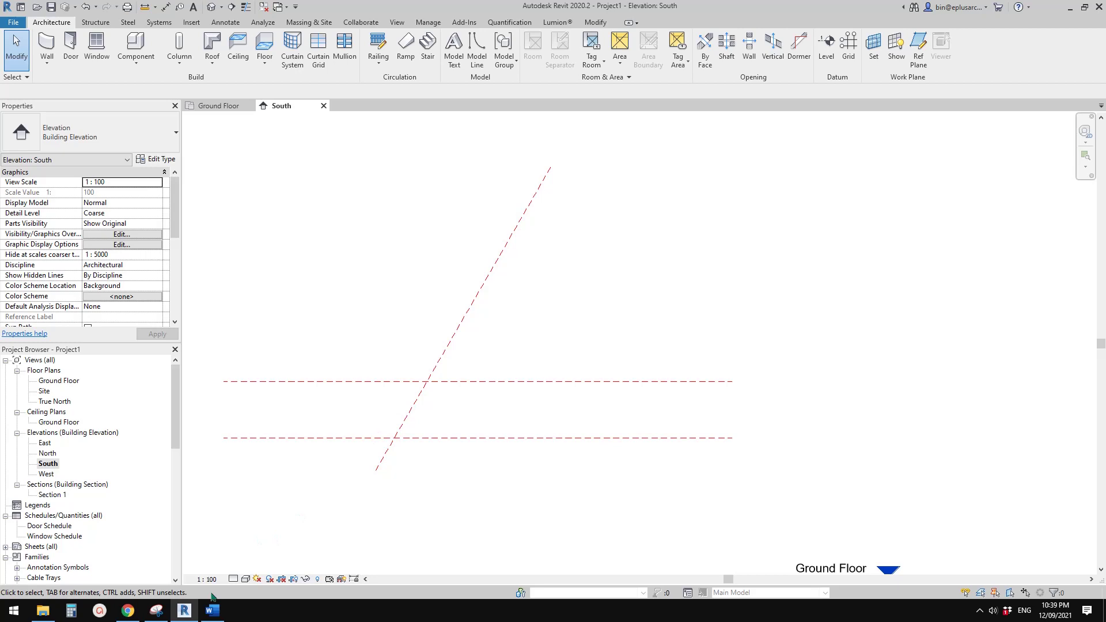
# Switch to Chrome to check the facade pattern in The Broad's building photo, and return to Revit
pyautogui.click(128, 611)
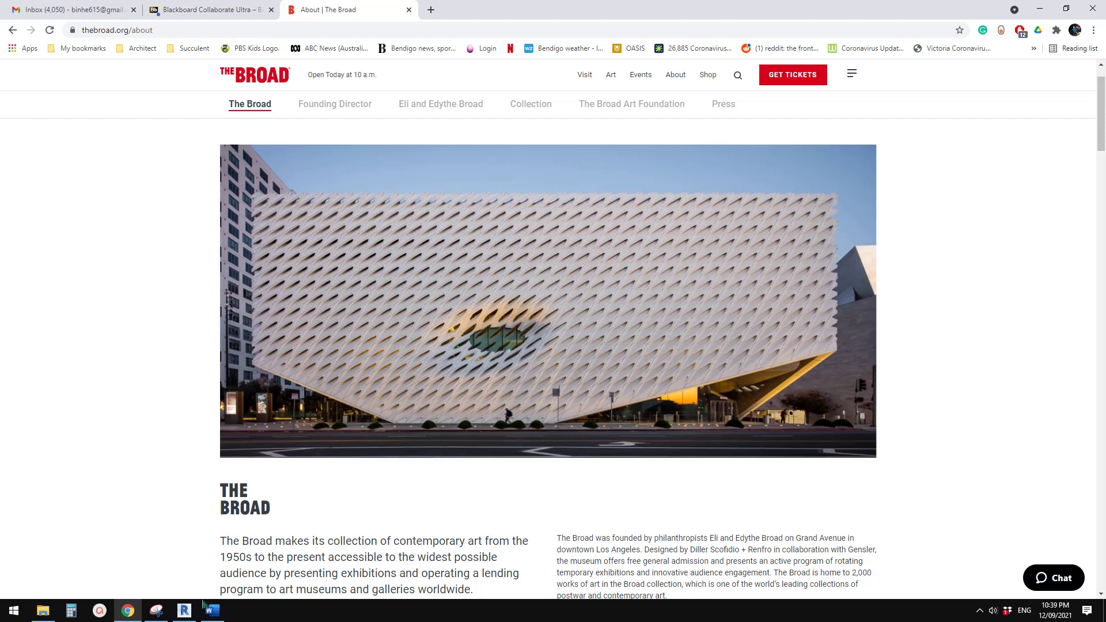
pyautogui.click(185, 611)
pyautogui.click(409, 412)
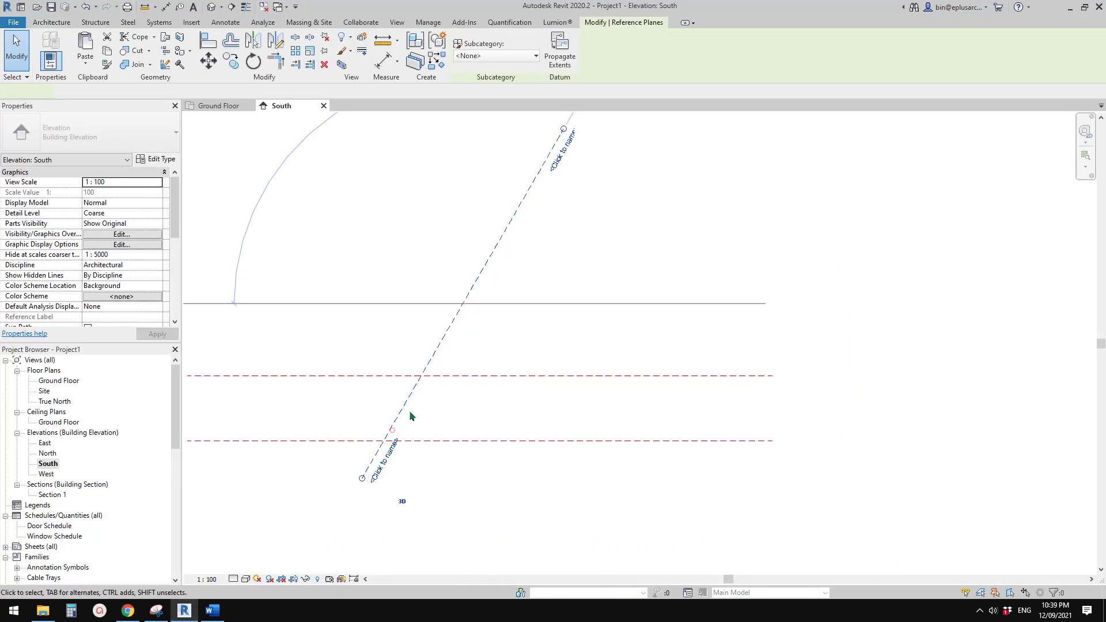
pyautogui.moveTo(433, 412); pyautogui.dragTo(429, 419, button='middle')
pyautogui.press('Escape')
pyautogui.click(430, 361)
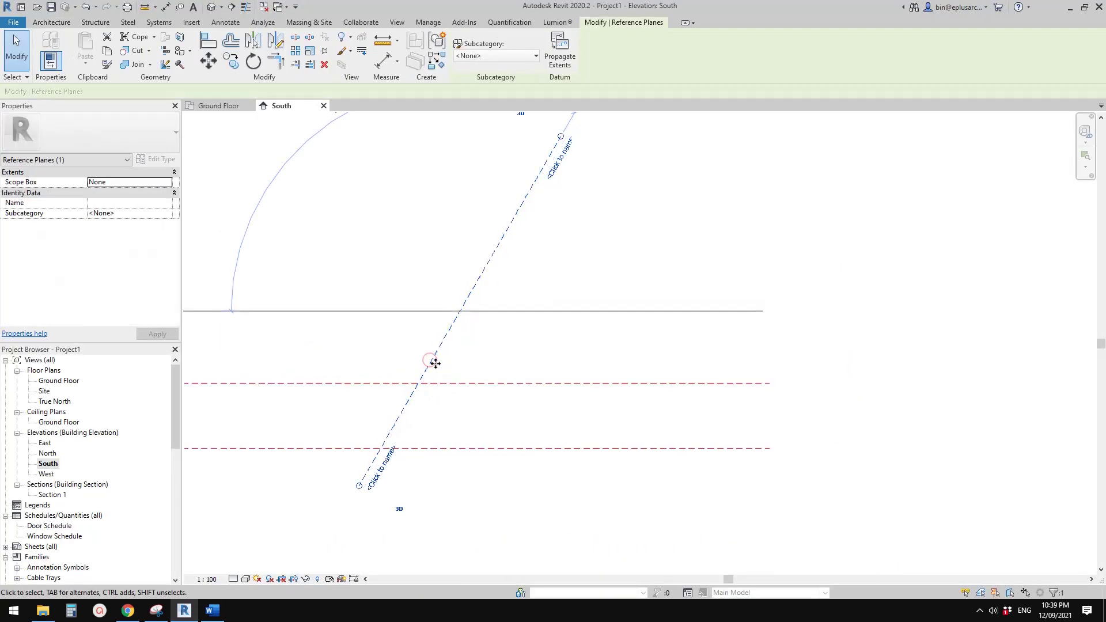
pyautogui.press('r')
pyautogui.press('p')
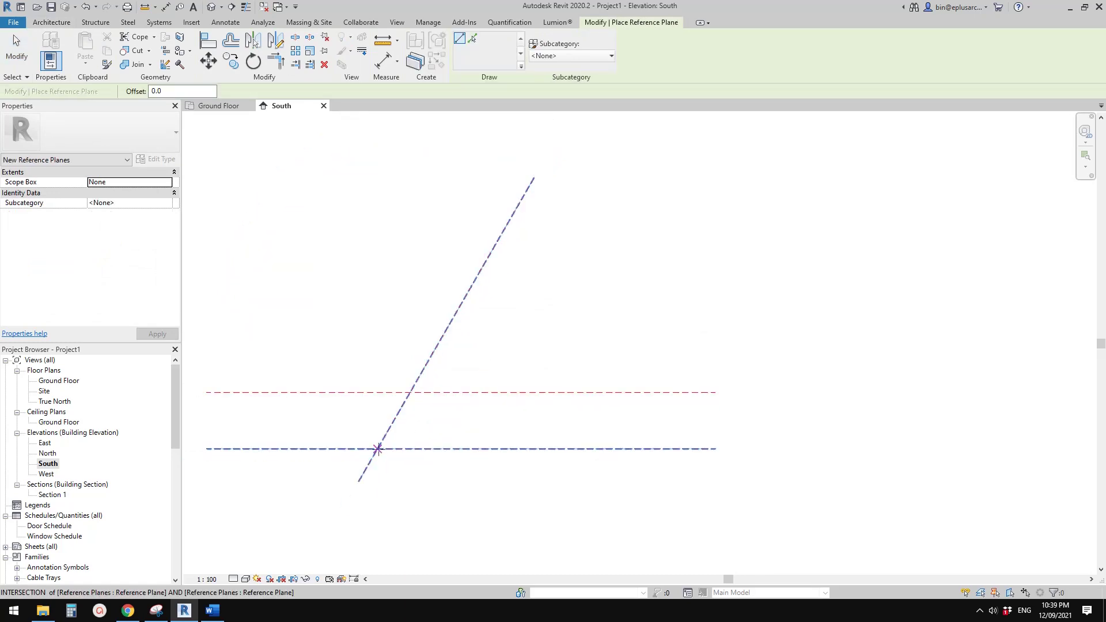
pyautogui.click(377, 449)
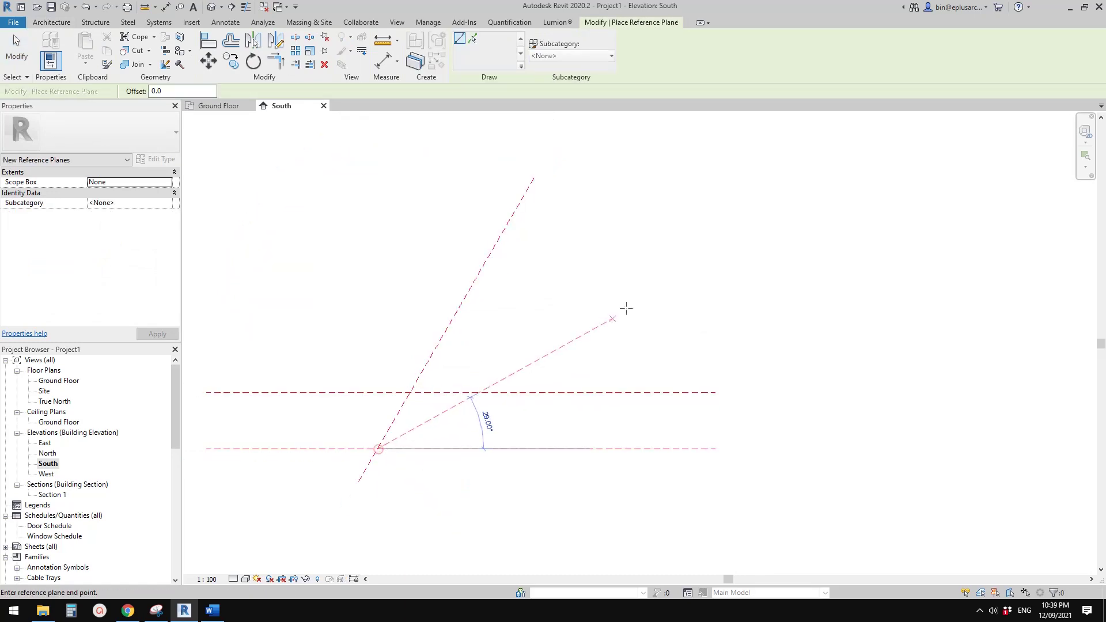
pyautogui.click(665, 288)
pyautogui.press('Escape')
pyautogui.click(644, 303)
pyautogui.press('Delete')
# Draw a reference plane at about 30° from the intersection of the steep plane and the lower horizontal plane, and extend its lower end beyond that intersection
pyautogui.press('r')
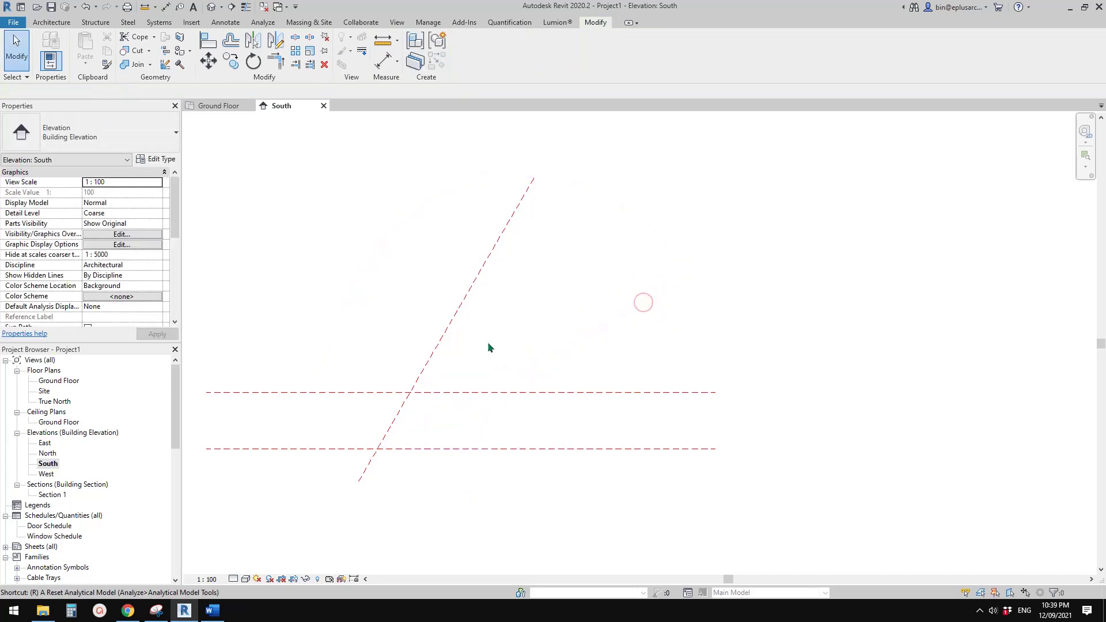
pyautogui.press('r')
pyautogui.press('p')
pyautogui.click(378, 449)
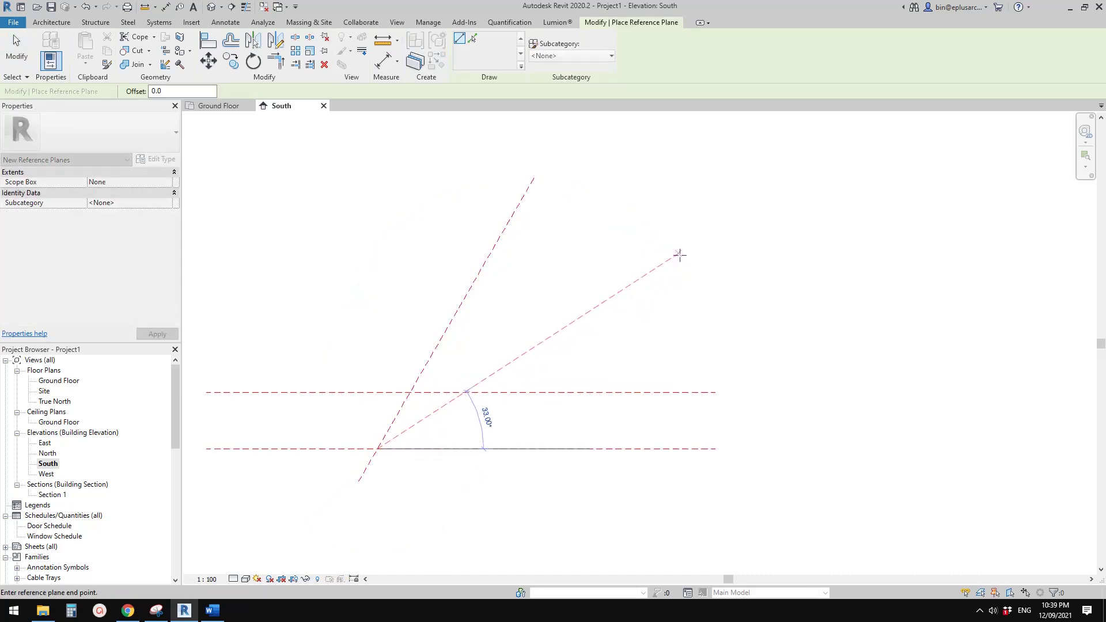
pyautogui.click(686, 269)
pyautogui.press('Escape')
pyautogui.press('Escape')
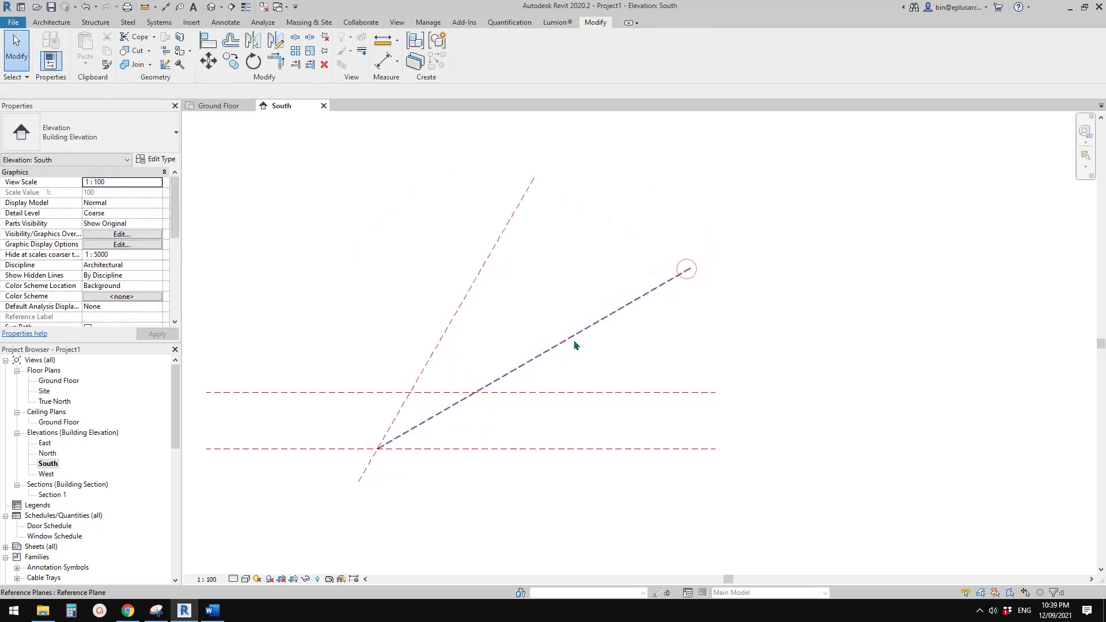
pyautogui.click(572, 338)
pyautogui.moveTo(375, 451); pyautogui.dragTo(277, 506)
pyautogui.moveTo(543, 385); pyautogui.dragTo(615, 314, button='middle')
pyautogui.press('Escape')
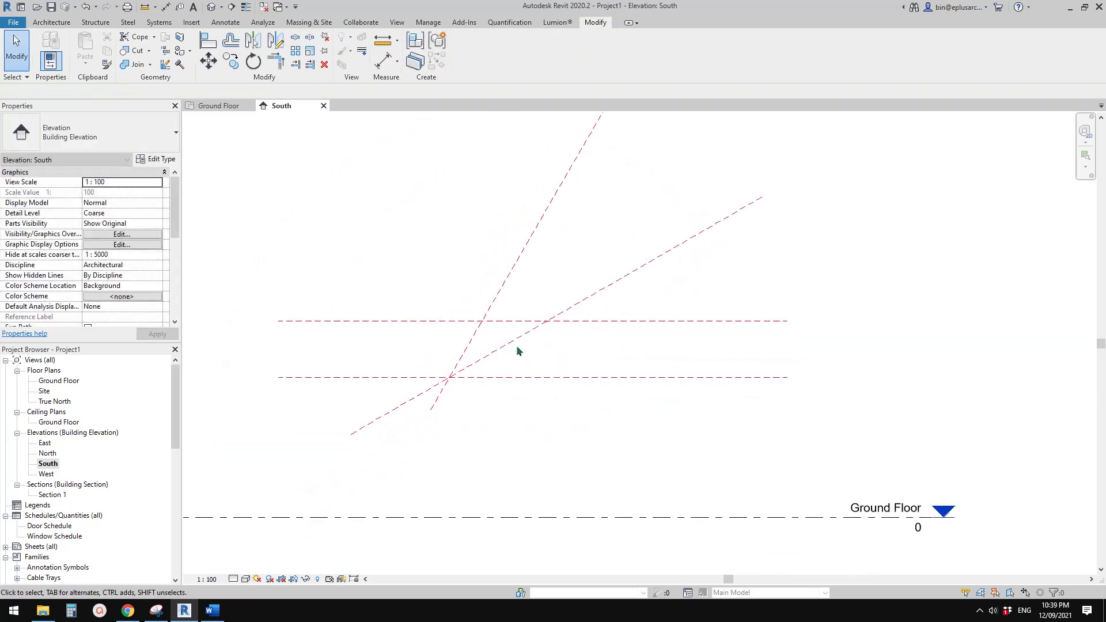
# Copy the steep reference plane along the upper horizontal plane to the intersection with the 30° plane
pyautogui.scroll(2, 506, 344)
pyautogui.click(461, 327)
pyautogui.moveTo(540, 317); pyautogui.dragTo(503, 333, button='middle')
pyautogui.press('Escape')
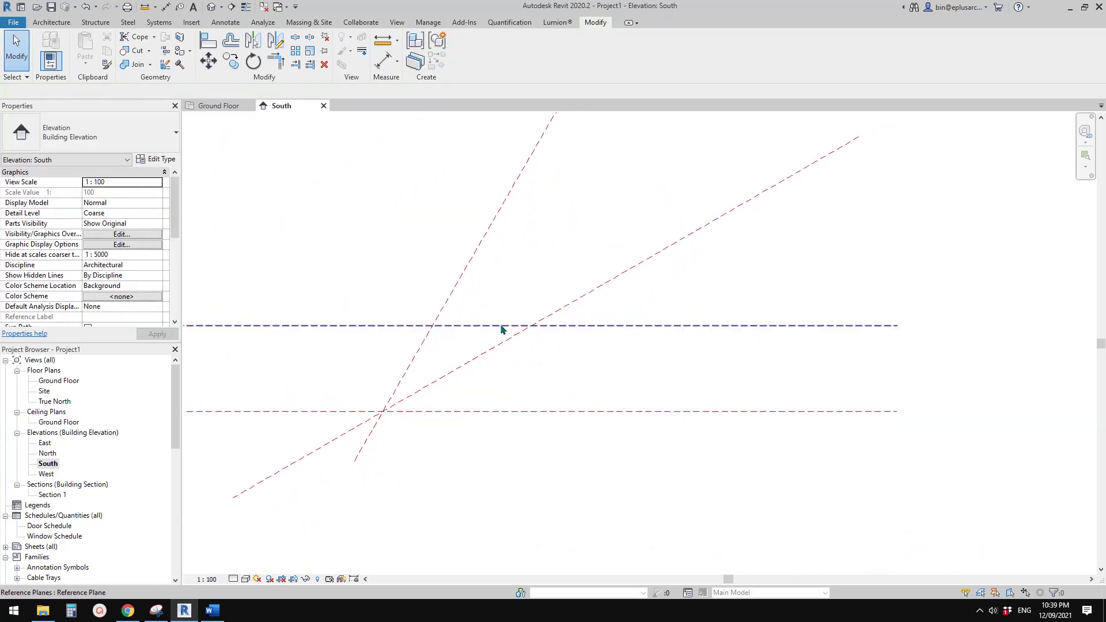
pyautogui.click(464, 289)
pyautogui.press('r')
pyautogui.press('o')
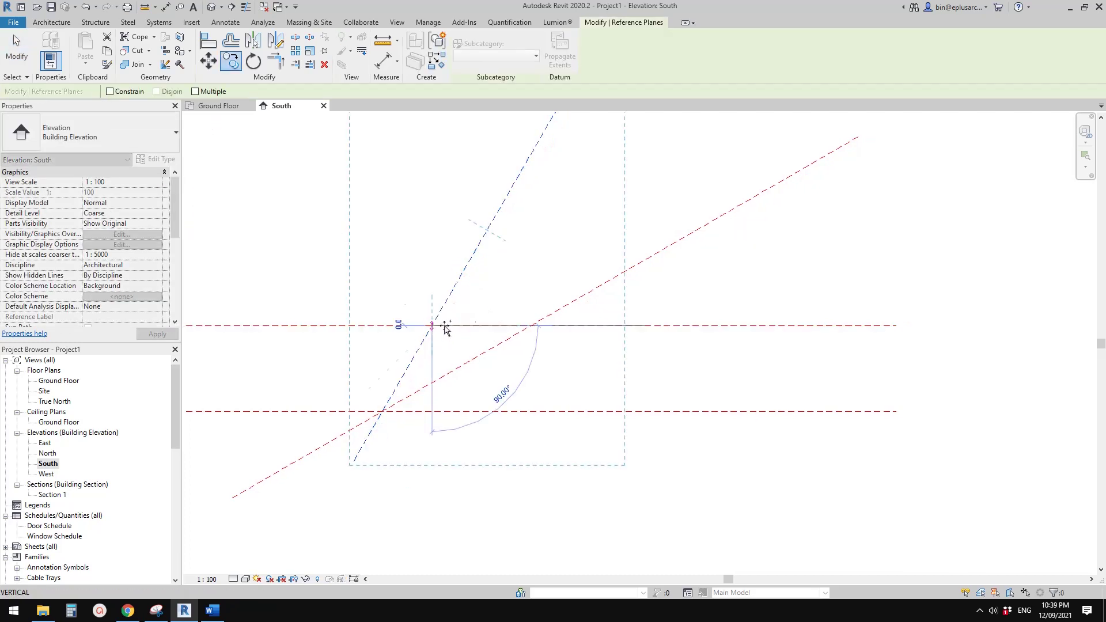
pyautogui.moveTo(446, 329); pyautogui.dragTo(534, 329)
pyautogui.click(535, 325)
pyautogui.click(594, 379)
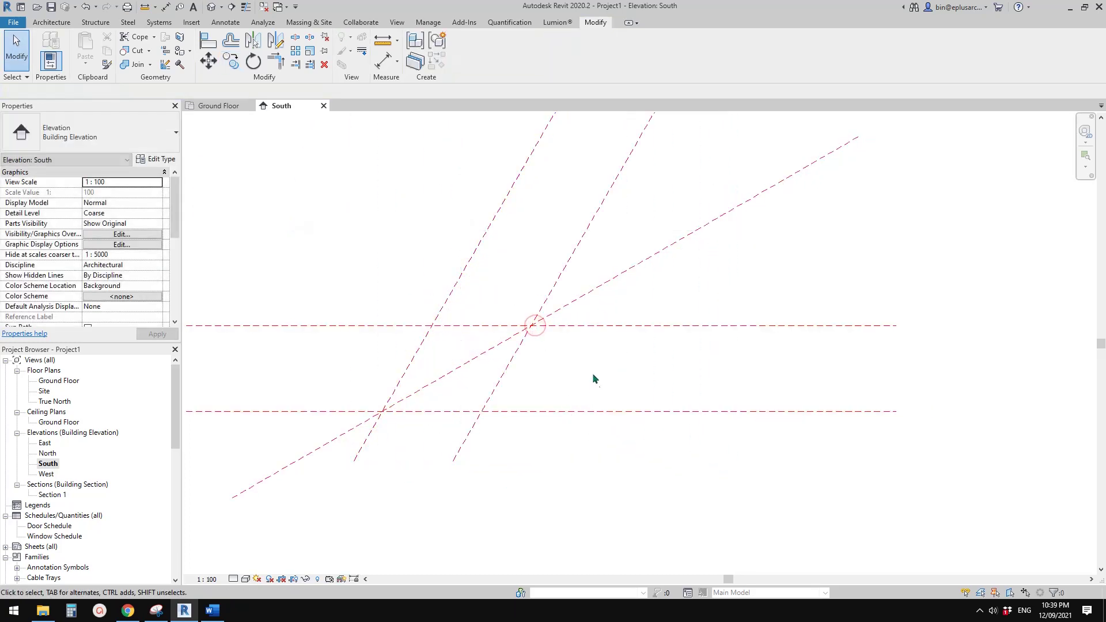
# Compare the diagonal layout with the facade openings in Chrome's photo of The Broad, and return to Revit
pyautogui.click(631, 324)
pyautogui.scroll(-1, 549, 378)
pyautogui.moveTo(548, 378); pyautogui.dragTo(469, 413, button='middle')
pyautogui.press('Escape')
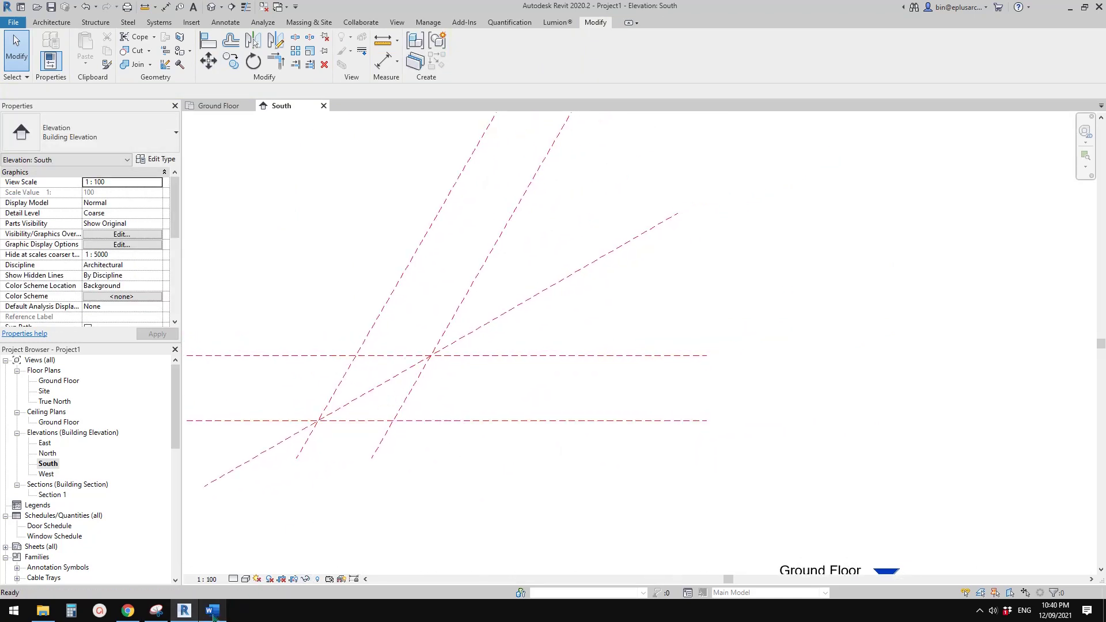
pyautogui.click(171, 565)
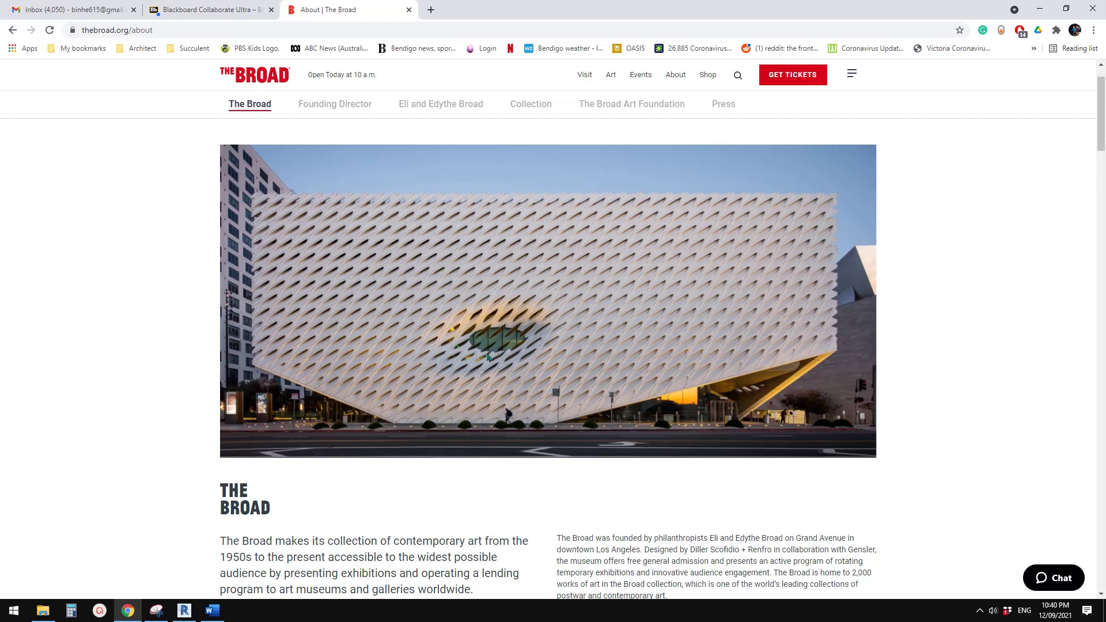
pyautogui.click(212, 611)
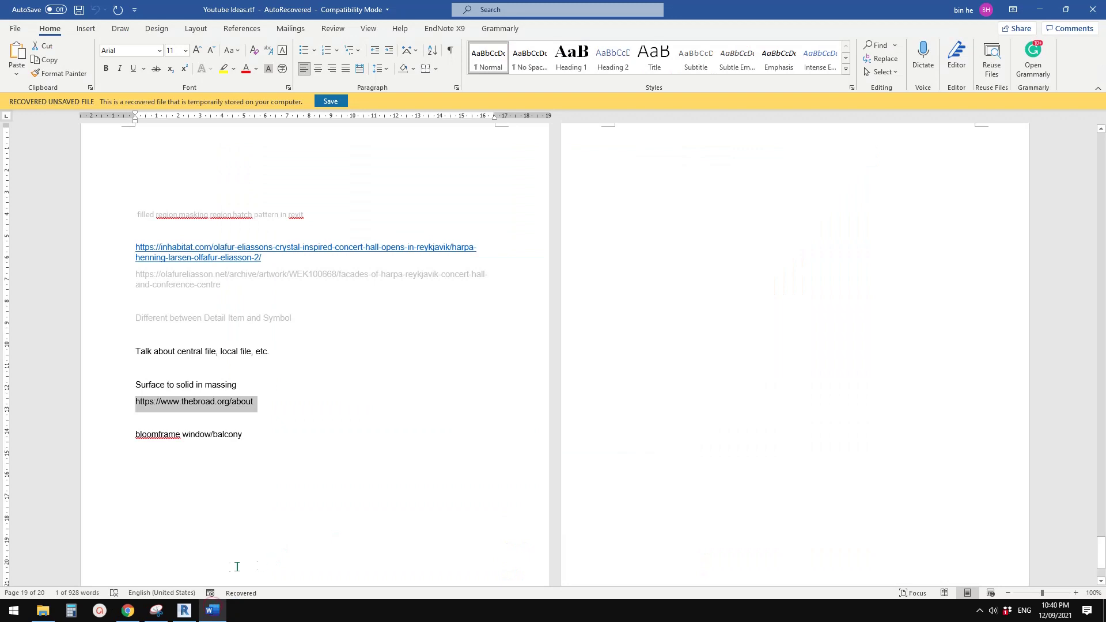
pyautogui.click(184, 611)
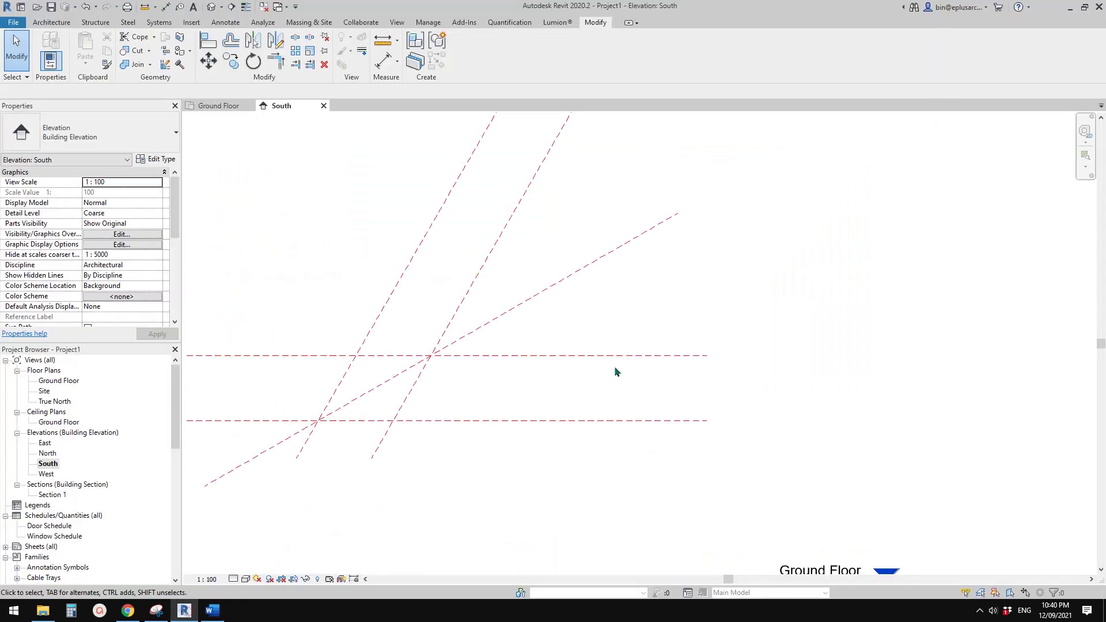
# Try a smaller spacing between the two horizontal reference planes, and undo the change
pyautogui.click(385, 362)
pyautogui.moveTo(384, 362); pyautogui.dragTo(499, 345, button='middle')
pyautogui.scroll(1, 283, 372)
pyautogui.click(277, 392)
pyautogui.moveTo(347, 374); pyautogui.dragTo(348, 386, button='middle')
pyautogui.write('1')
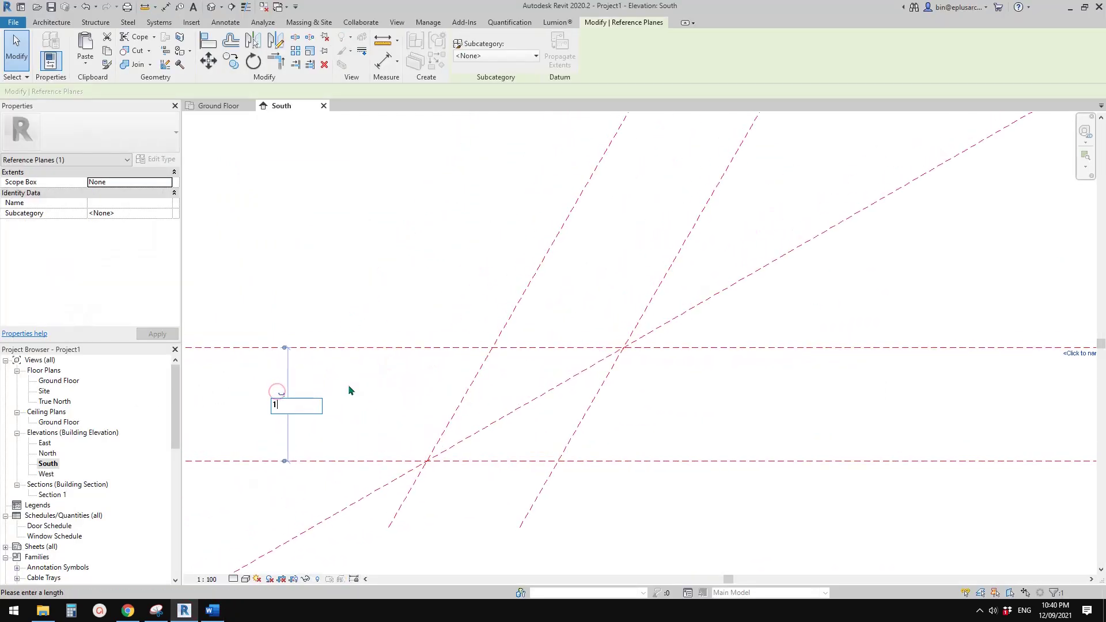
pyautogui.write(' : 50')
pyautogui.press('Return')
pyautogui.click(367, 285)
pyautogui.scroll(-1, 487, 325)
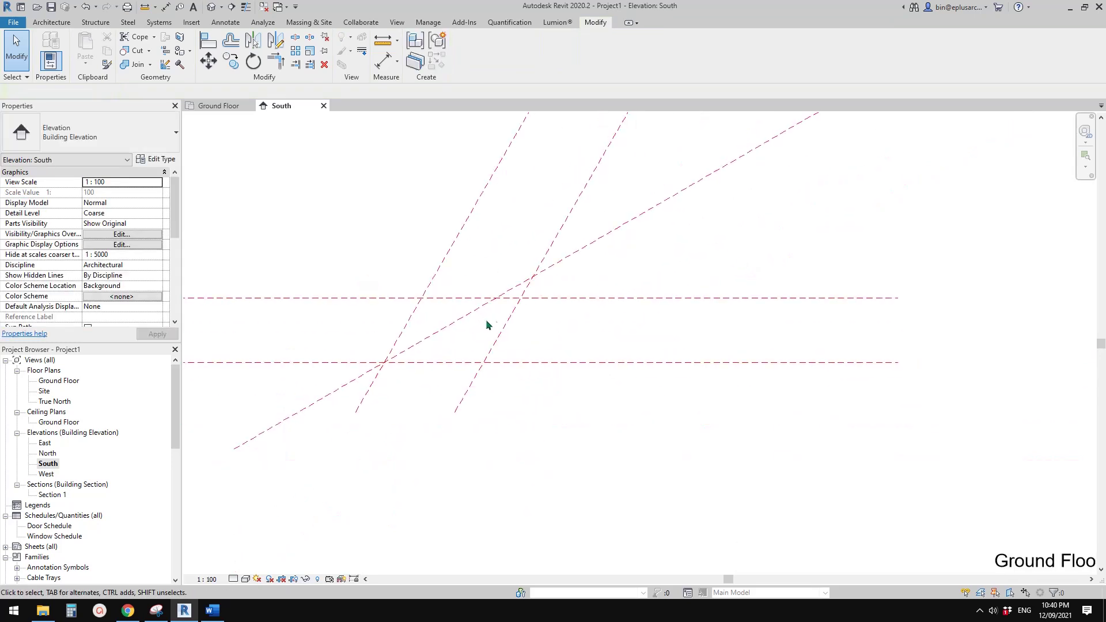
pyautogui.scroll(-1, 507, 334)
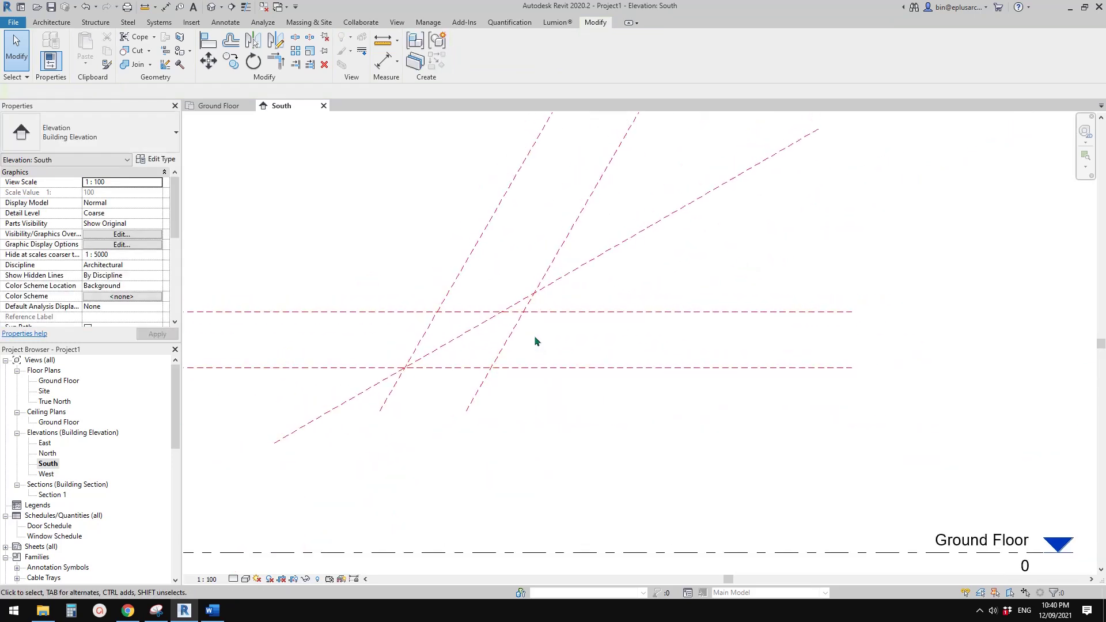
pyautogui.scroll(2, 542, 323)
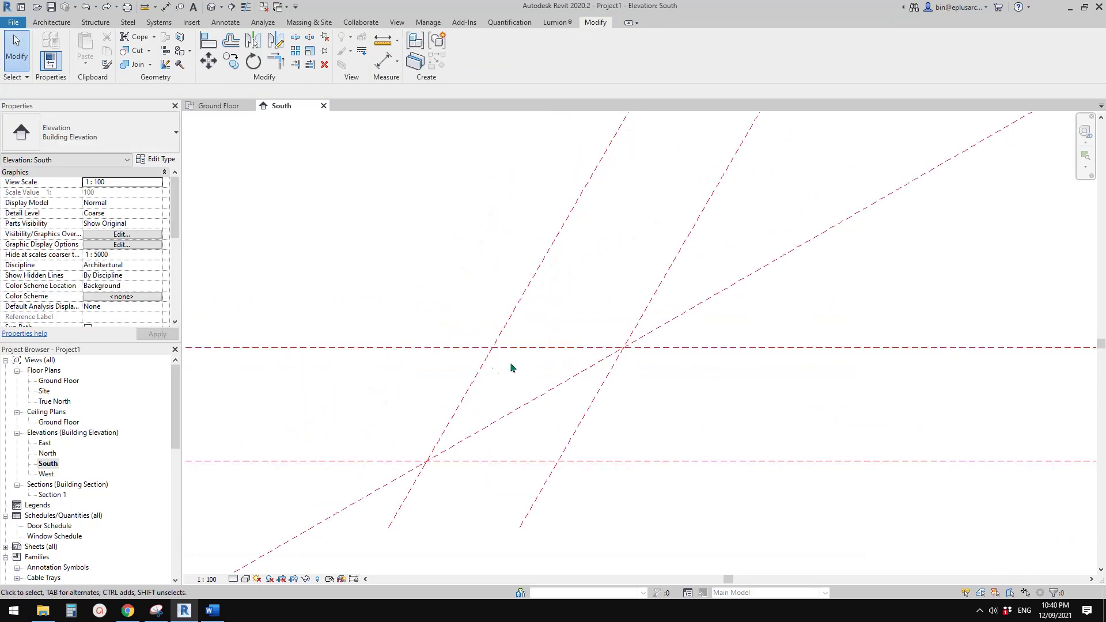
# Copy the 30° reference plane perpendicularly up to the intersection of the first steep plane and the upper horizontal plane
pyautogui.moveTo(529, 370); pyautogui.dragTo(462, 376, button='middle')
pyautogui.click(477, 399)
pyautogui.press('c')
pyautogui.press('o')
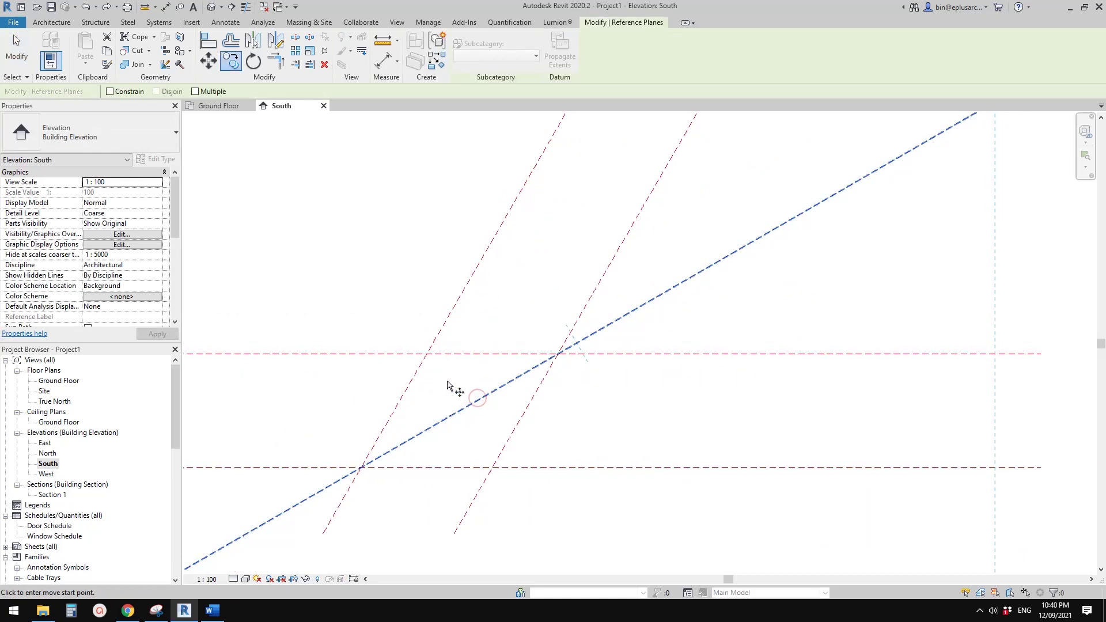
pyautogui.click(453, 412)
pyautogui.scroll(1, 427, 353)
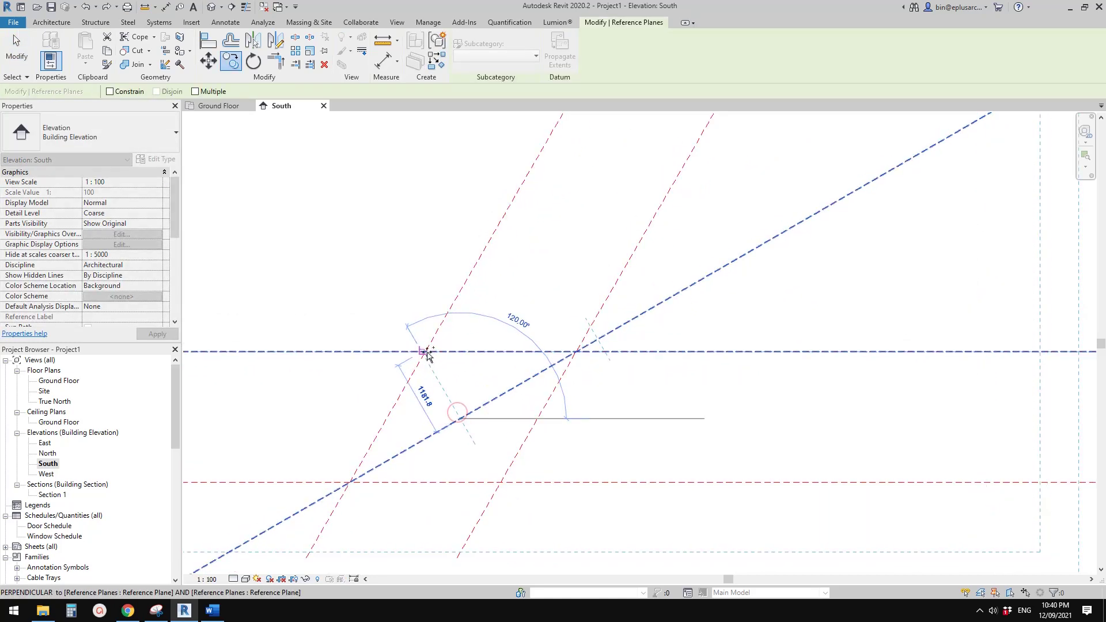
pyautogui.scroll(3, 427, 353)
pyautogui.click(423, 353)
pyautogui.press('Escape')
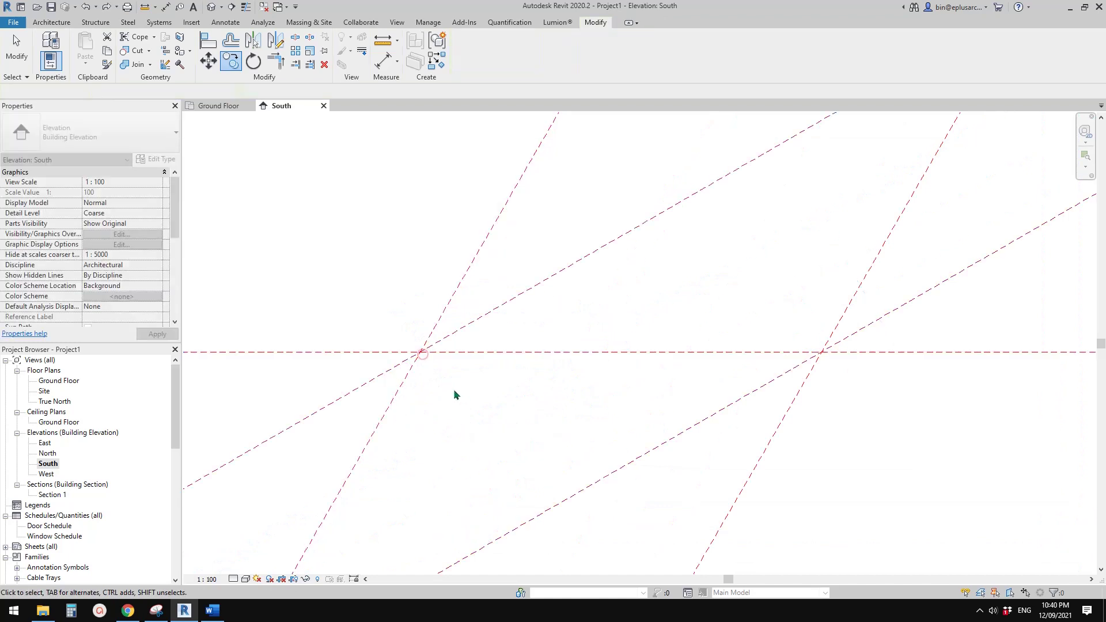
pyautogui.press('Escape')
# Copy the upper 30° reference plane perpendicularly upward by the existing gap to form a third parallel plane
pyautogui.scroll(-3, 461, 381)
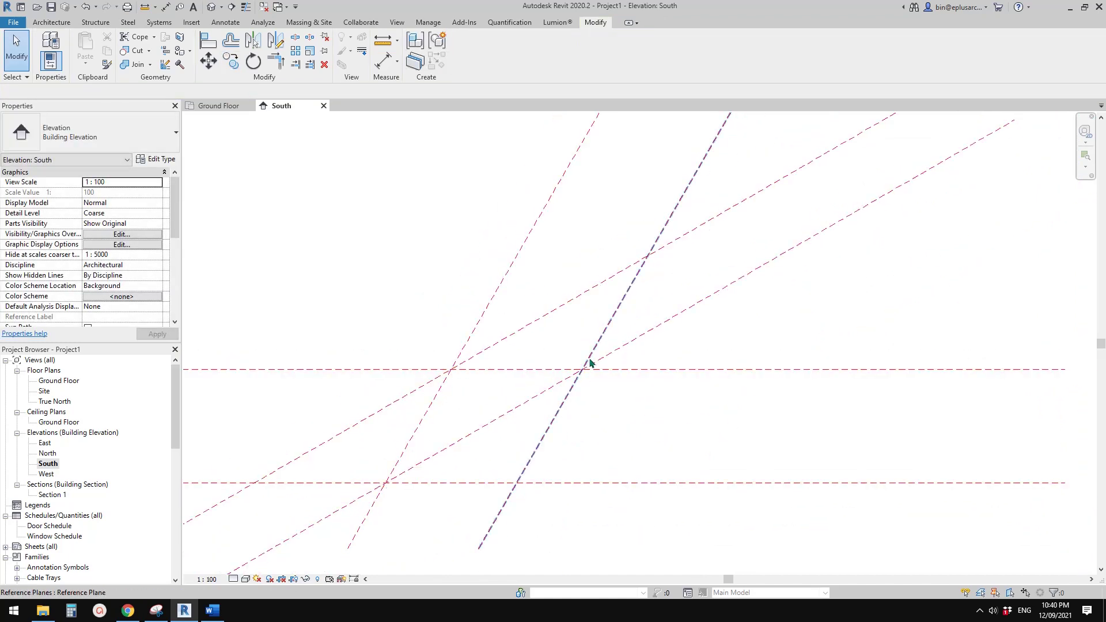
pyautogui.scroll(-2, 458, 438)
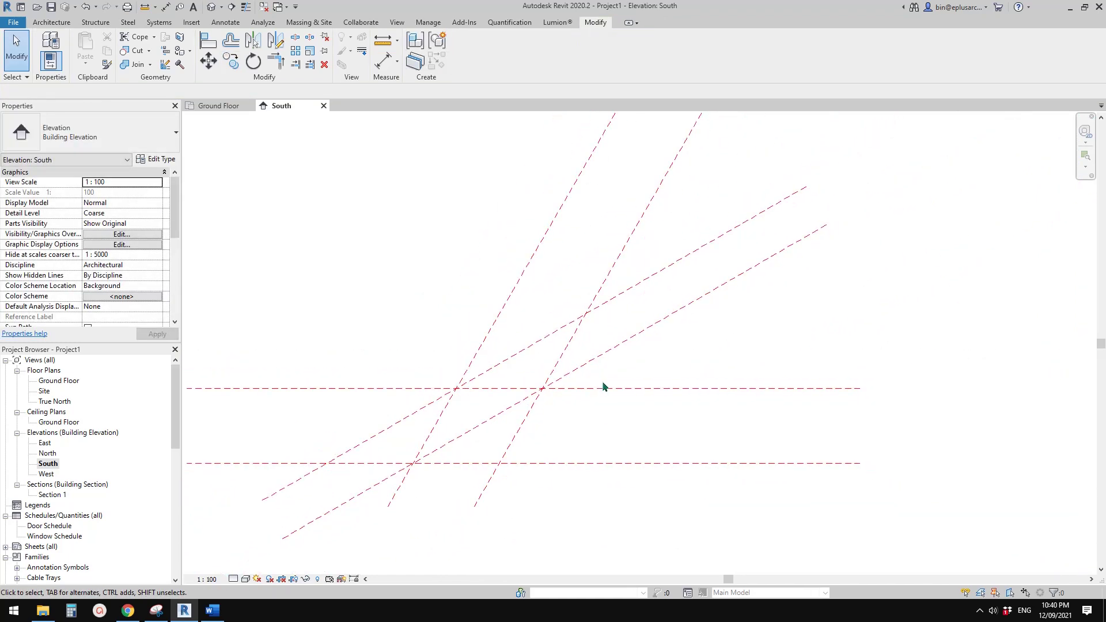
pyautogui.scroll(2, 583, 378)
pyautogui.click(491, 401)
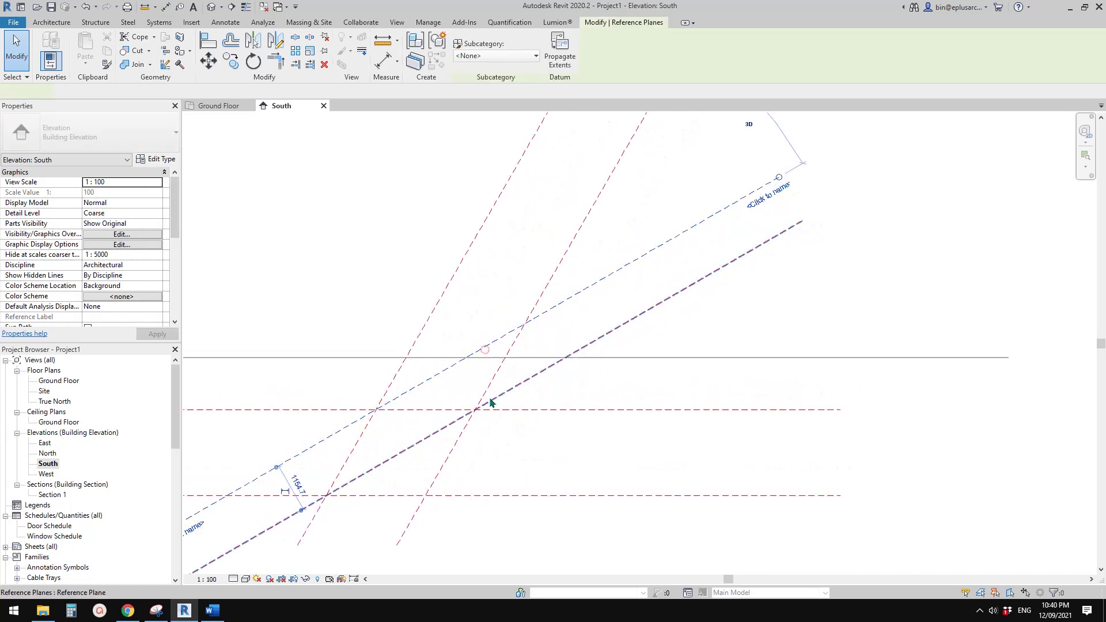
pyautogui.moveTo(490, 398); pyautogui.dragTo(515, 360, button='middle')
pyautogui.click(486, 351)
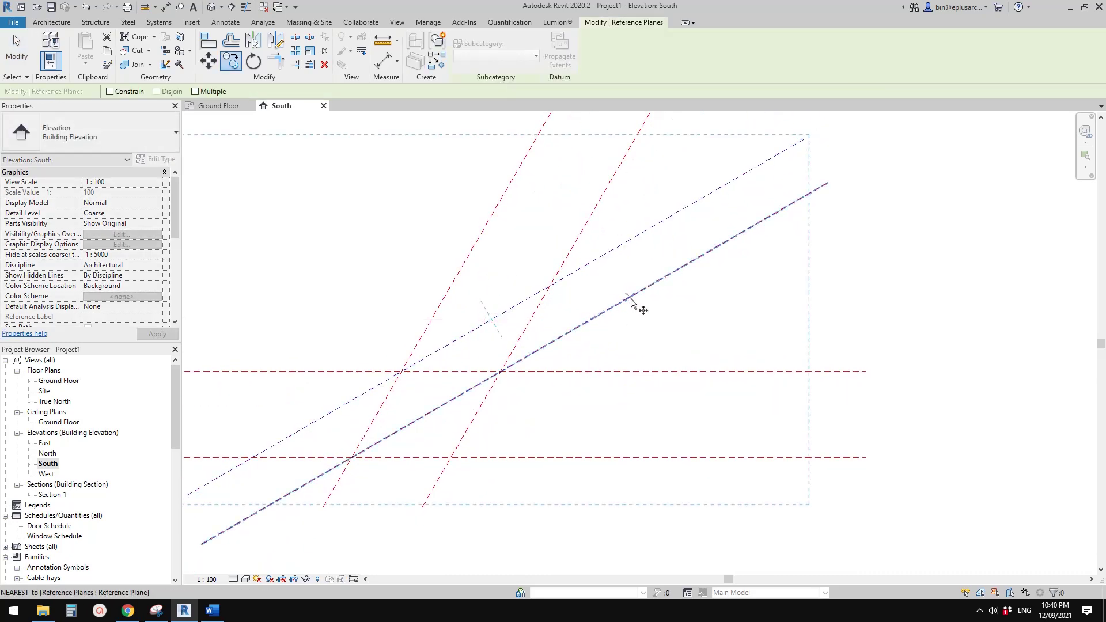
pyautogui.click(630, 298)
pyautogui.click(605, 254)
pyautogui.click(602, 274)
pyautogui.scroll(-1, 569, 288)
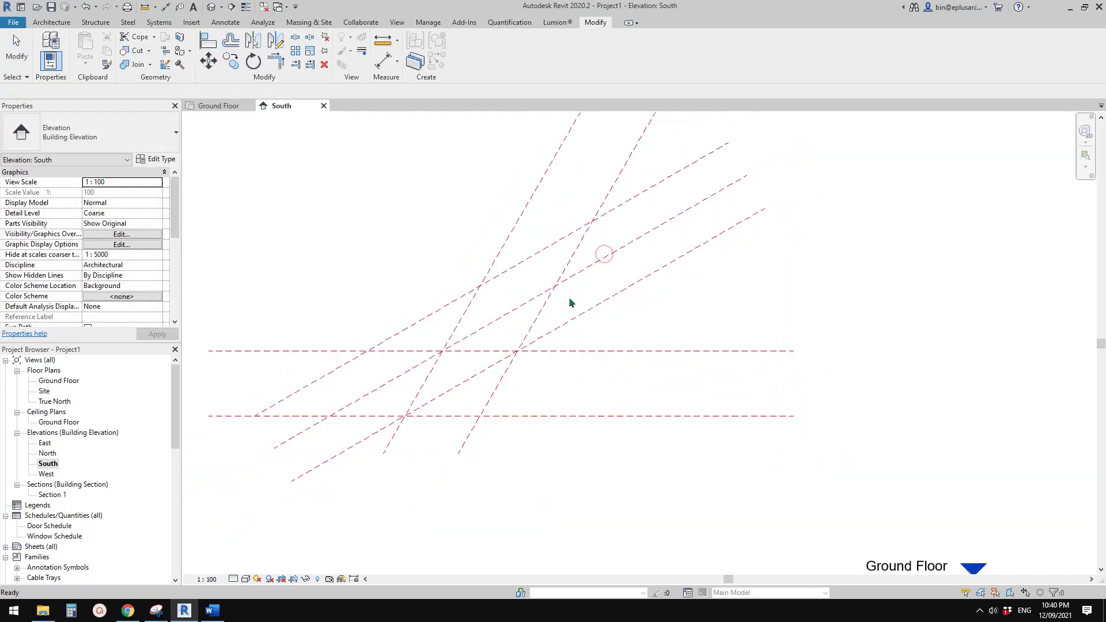
pyautogui.press('Escape')
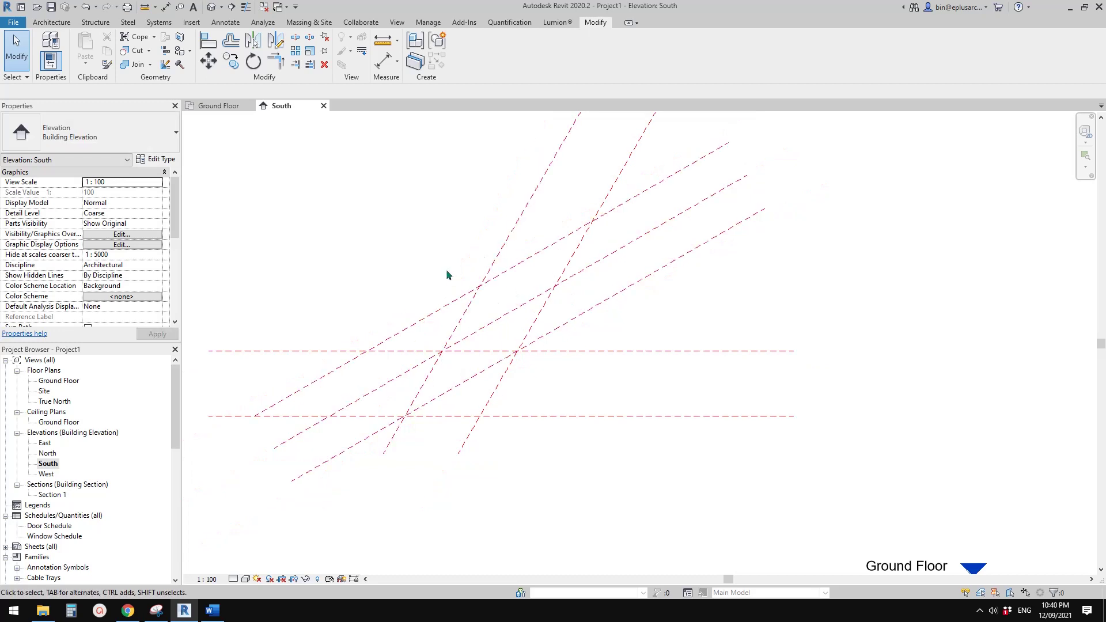
# Switch to Chrome to review the facade photo against the reference plane grid, and return to Revit
pyautogui.click(128, 612)
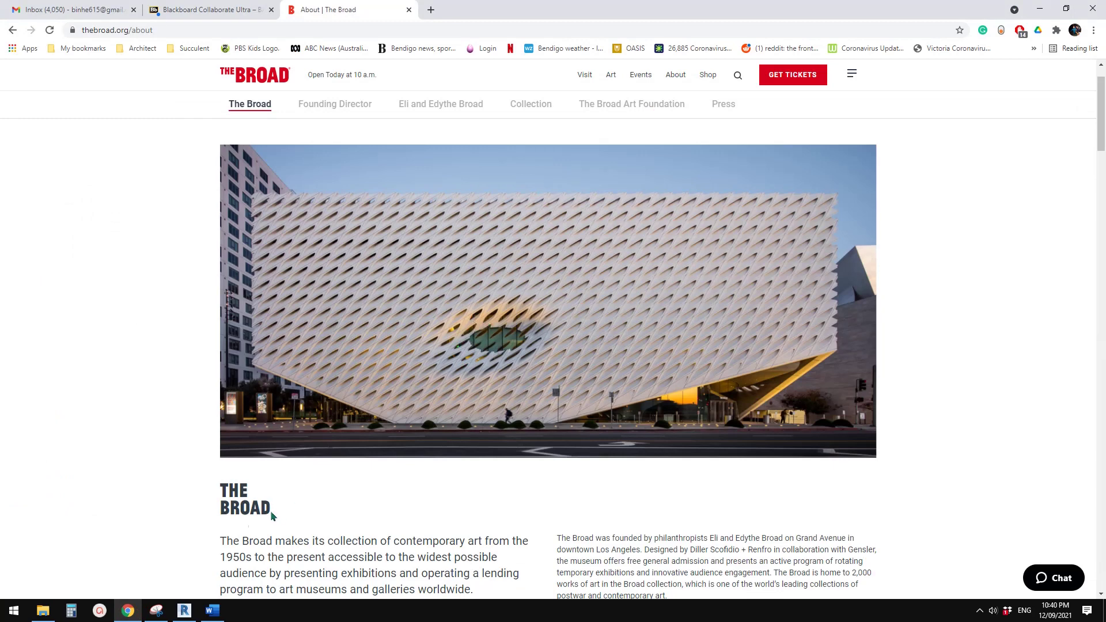
pyautogui.click(184, 612)
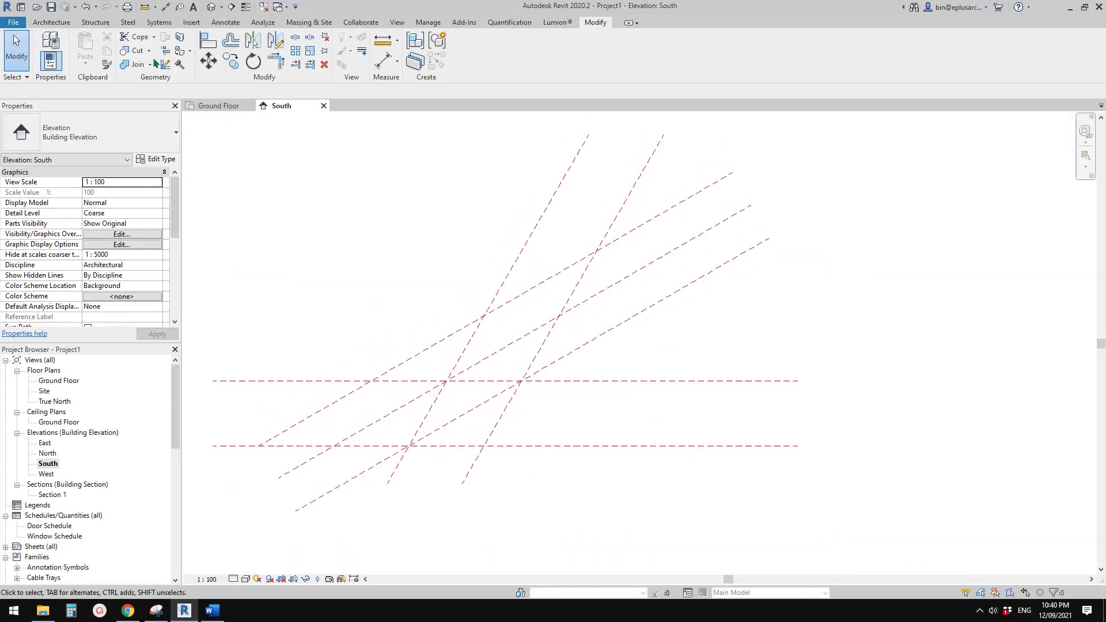
pyautogui.moveTo(246, 156); pyautogui.dragTo(257, 165, button='middle')
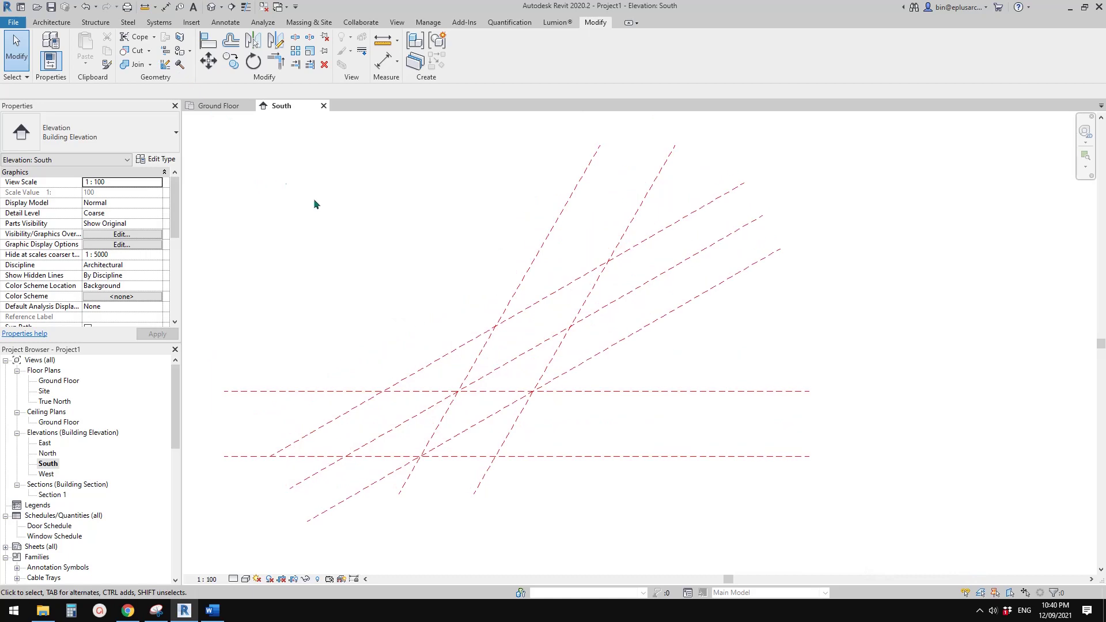
# Copy the second 60° reference plane perpendicularly by the existing gap to form a third parallel steep plane
pyautogui.moveTo(374, 239); pyautogui.dragTo(360, 232, button='middle')
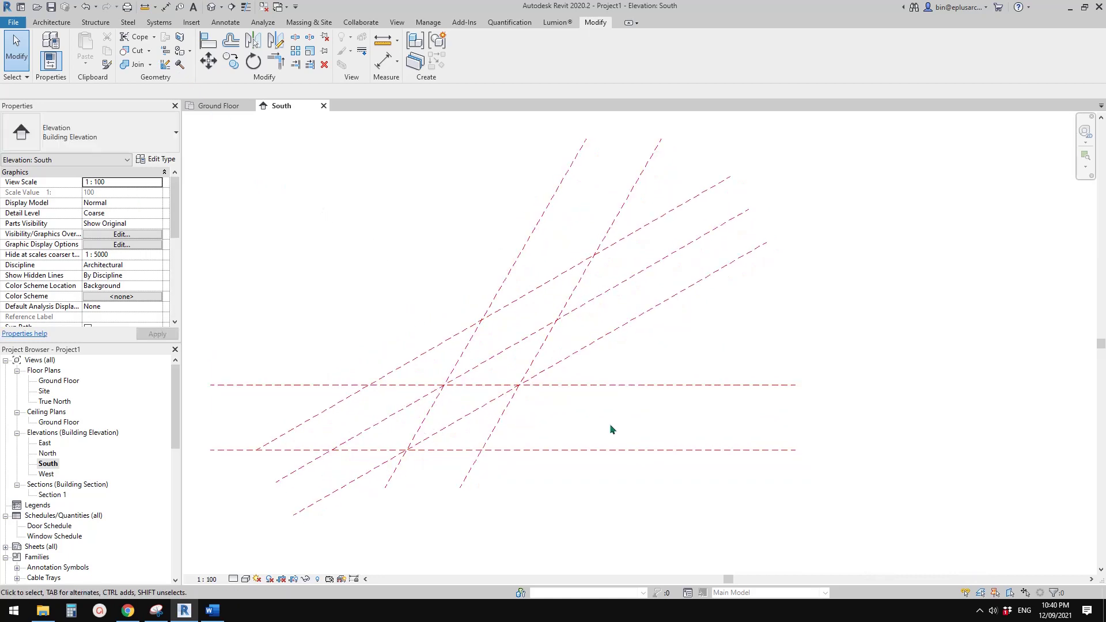
pyautogui.moveTo(646, 421); pyautogui.dragTo(630, 428, button='middle')
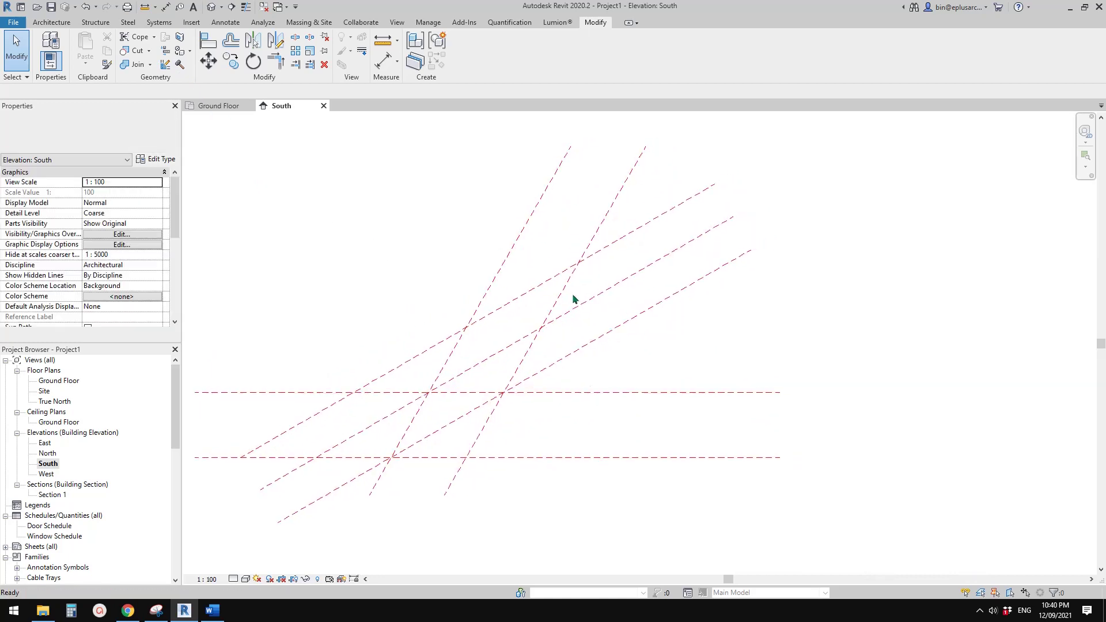
pyautogui.click(566, 286)
pyautogui.press('c')
pyautogui.press('o')
pyautogui.click(492, 283)
pyautogui.click(564, 297)
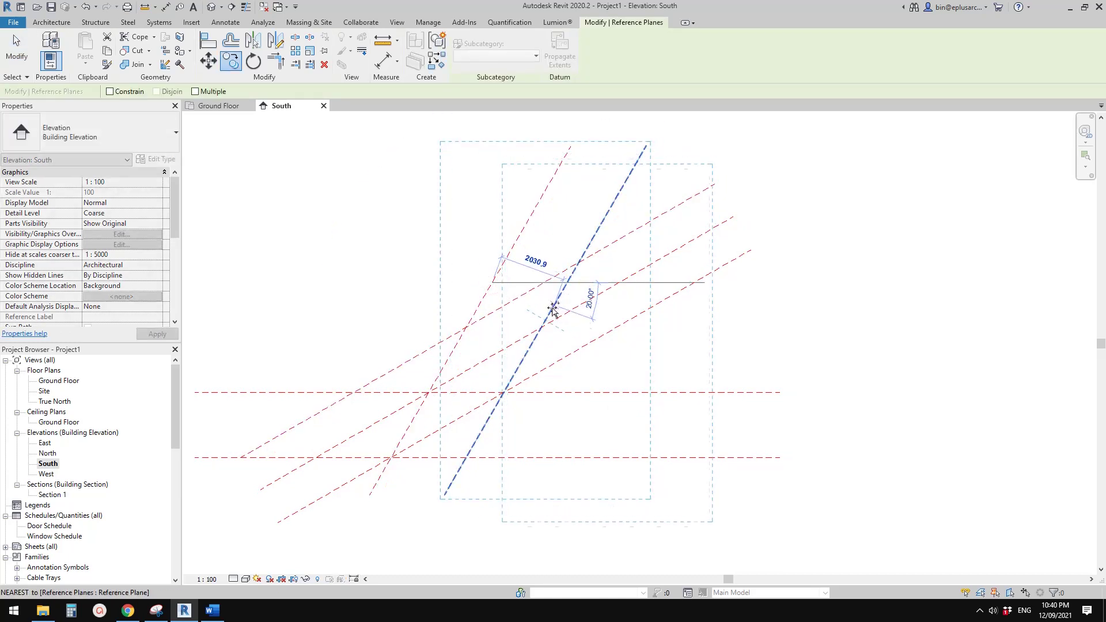
pyautogui.click(547, 317)
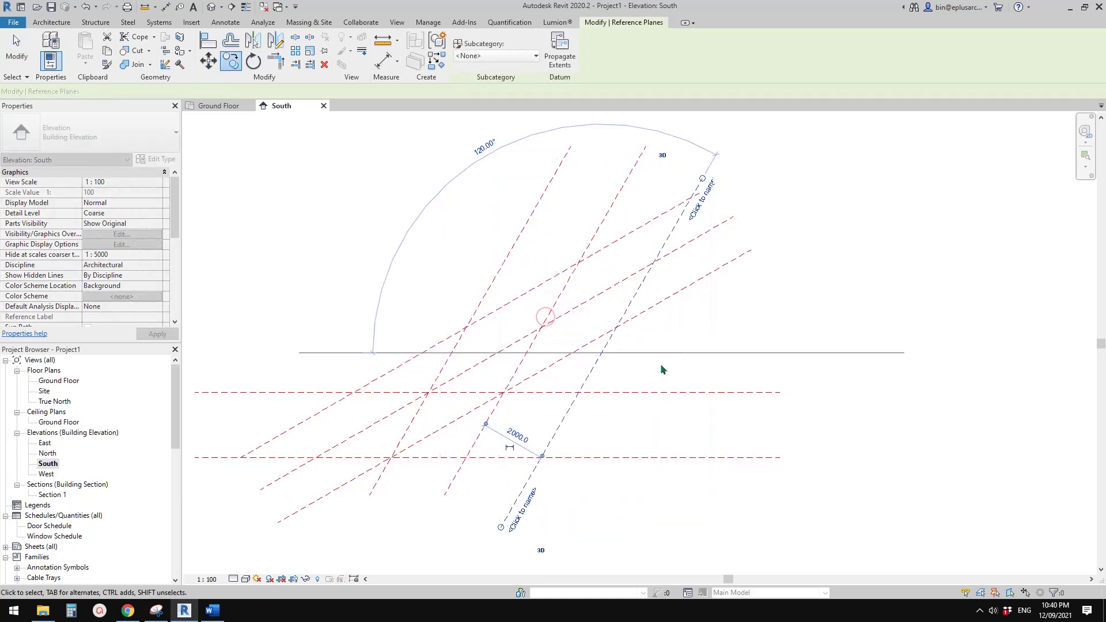
pyautogui.press('Escape')
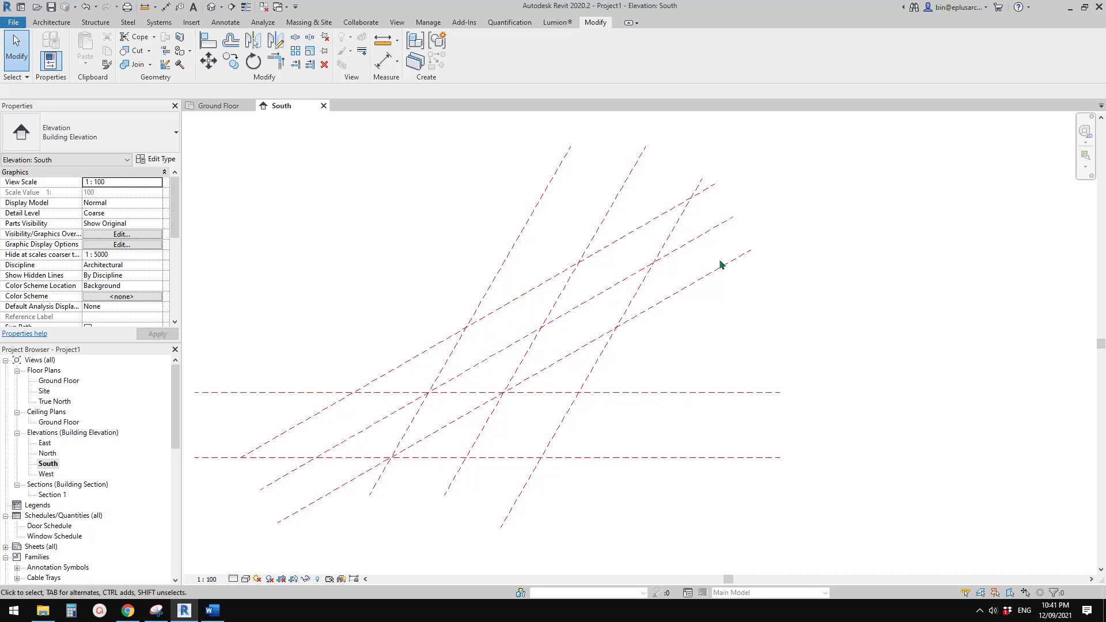
# Open the Ground Floor plan view
pyautogui.scroll(4, 465, 351)
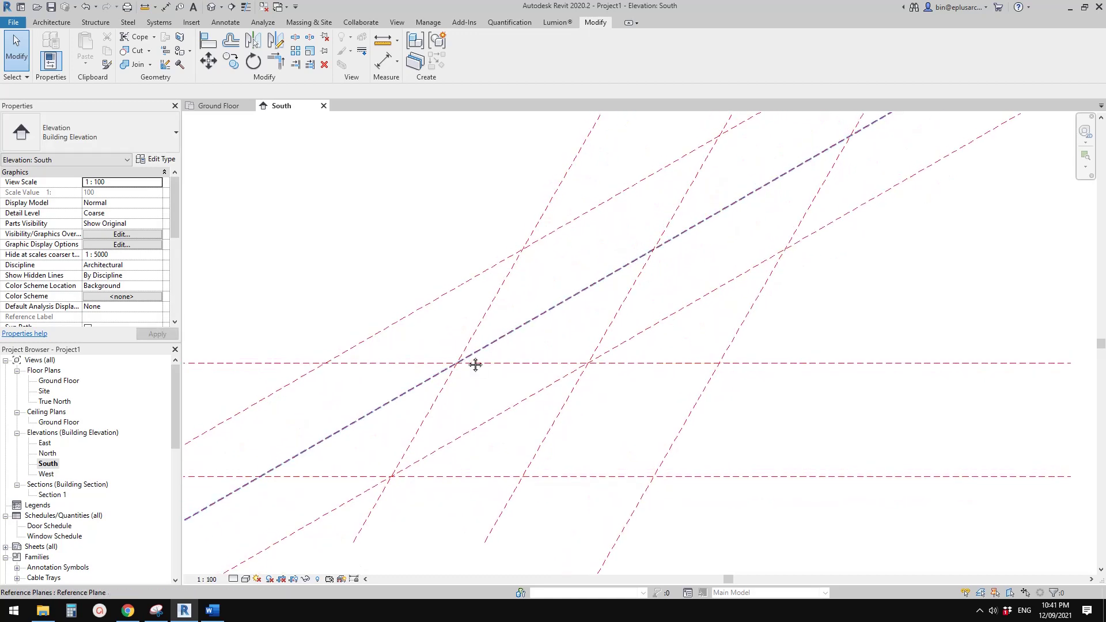
pyautogui.doubleClick(58, 381)
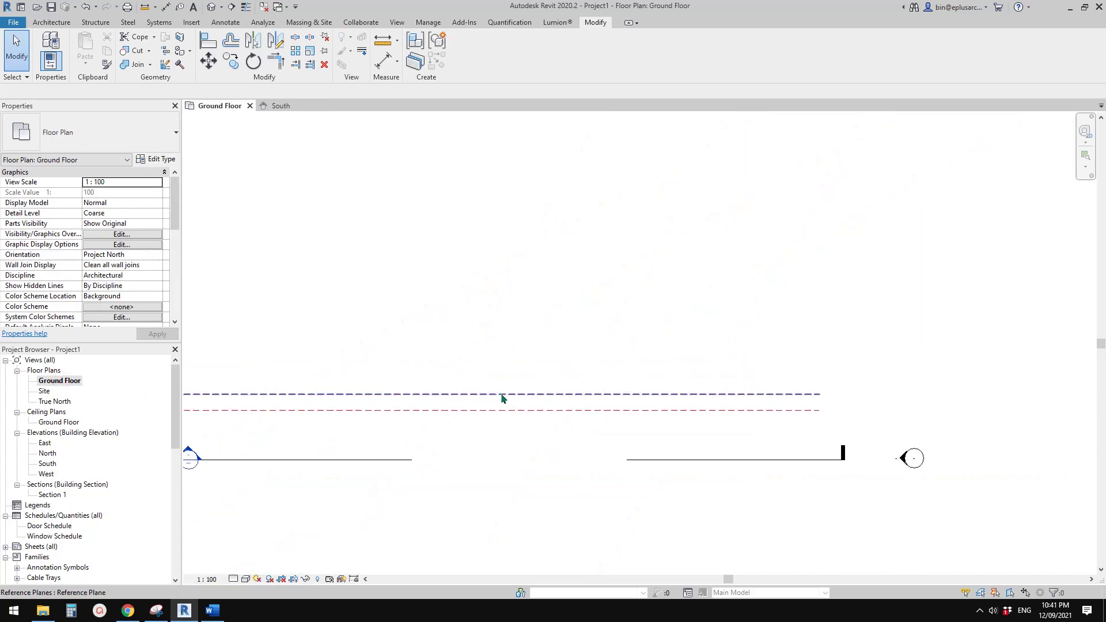
pyautogui.click(57, 23)
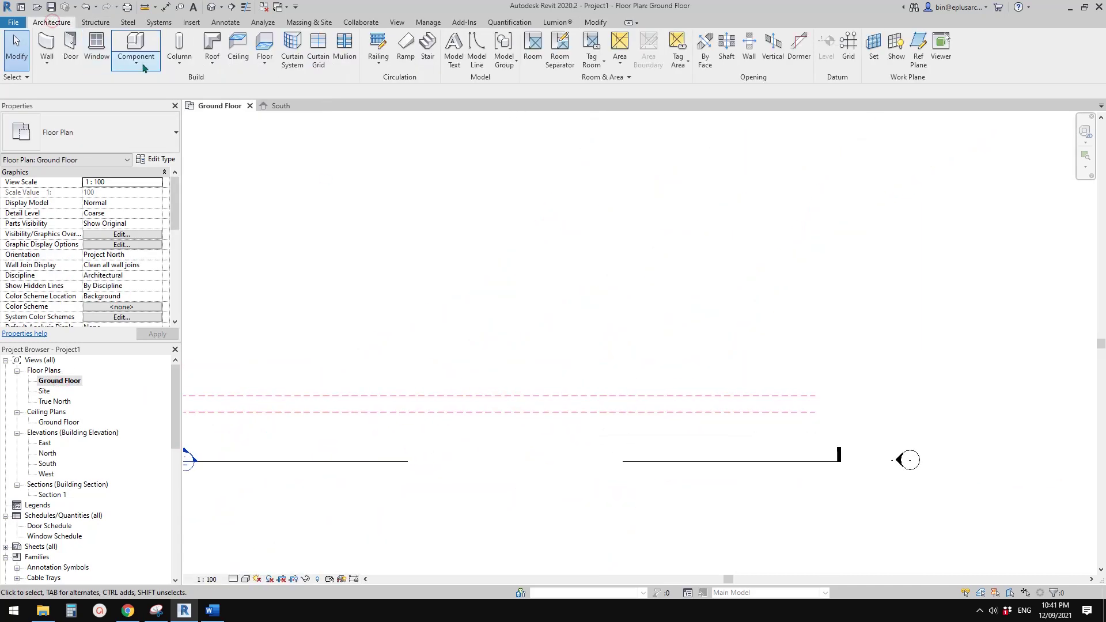
pyautogui.click(137, 60)
pyautogui.click(182, 116)
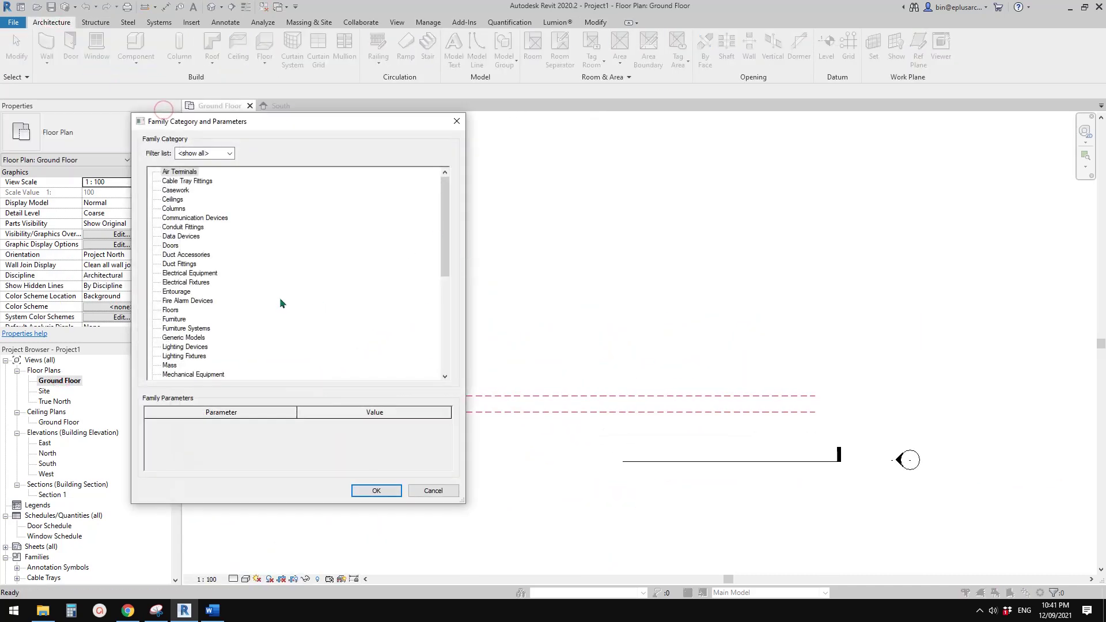
pyautogui.press('Escape')
pyautogui.moveTo(690, 395); pyautogui.dragTo(786, 396, button='middle')
pyautogui.scroll(1, 810, 416)
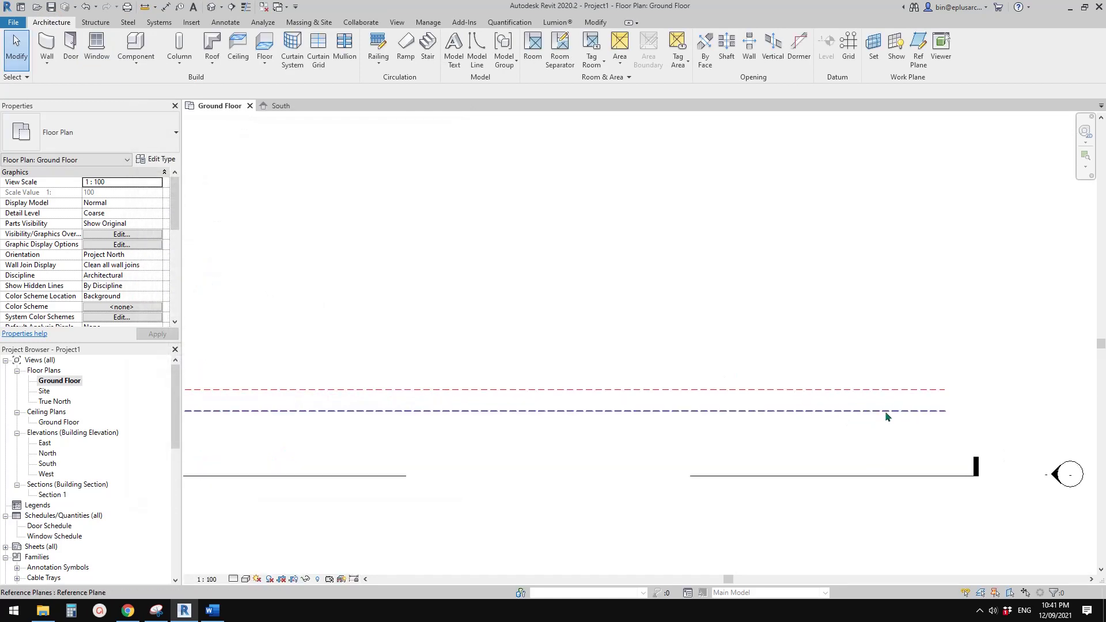
pyautogui.click(888, 410)
pyautogui.moveTo(889, 411); pyautogui.dragTo(827, 409, button='middle')
pyautogui.scroll(3, 826, 410)
pyautogui.click(798, 415)
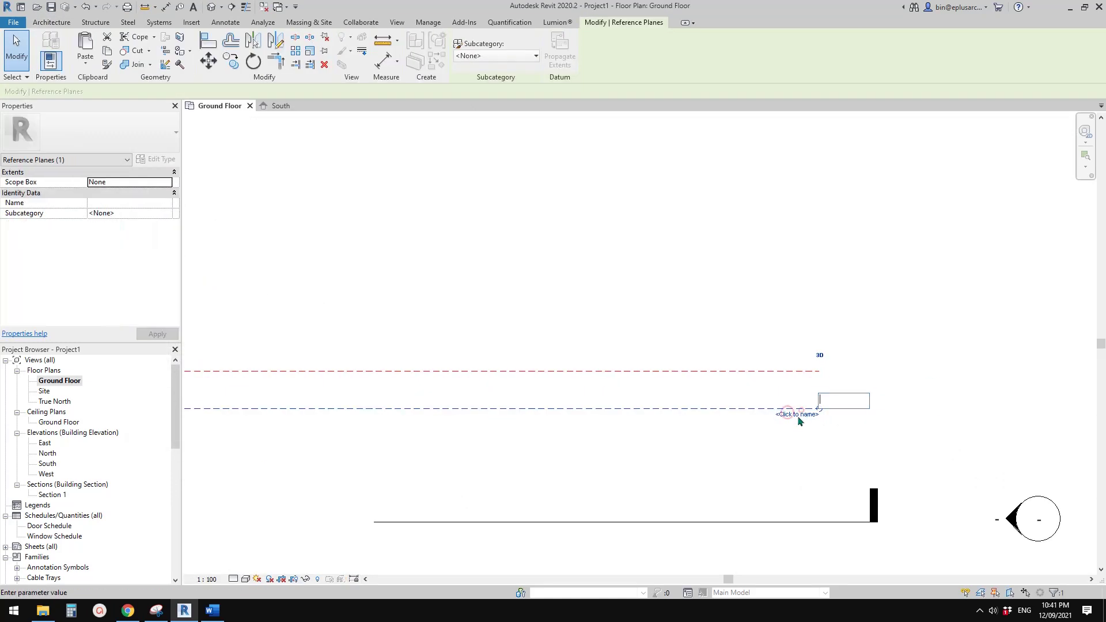
pyautogui.moveTo(668, 409); pyautogui.dragTo(630, 408, button='middle')
pyautogui.press('Escape')
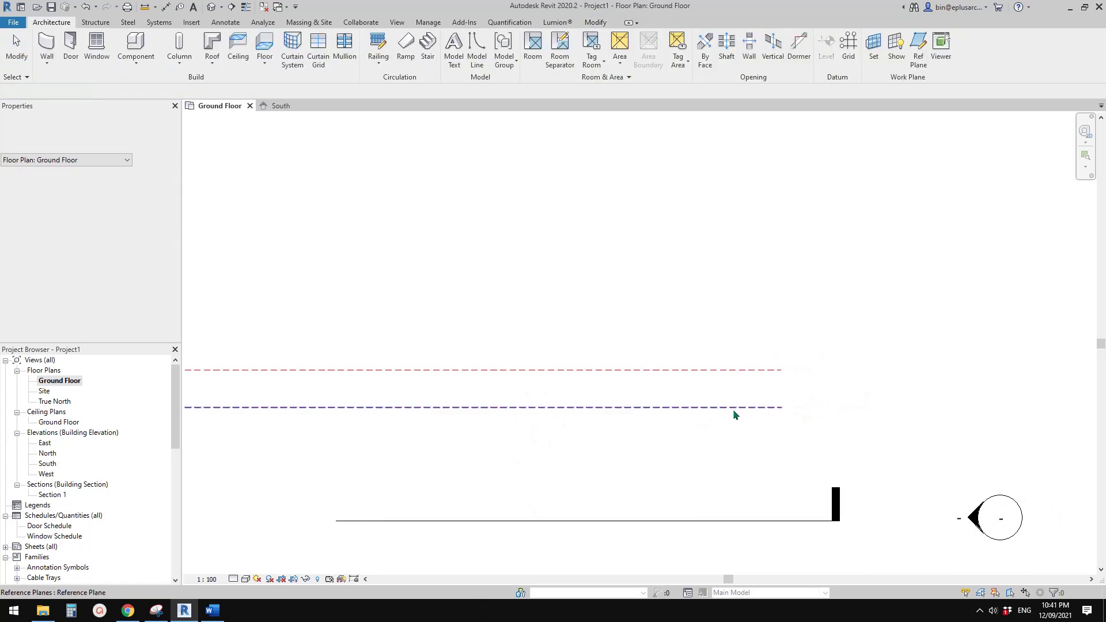
# Name the lower horizontal reference plane in the floor plan F
pyautogui.click(733, 410)
pyautogui.click(760, 413)
pyautogui.click(761, 413)
pyautogui.click(761, 414)
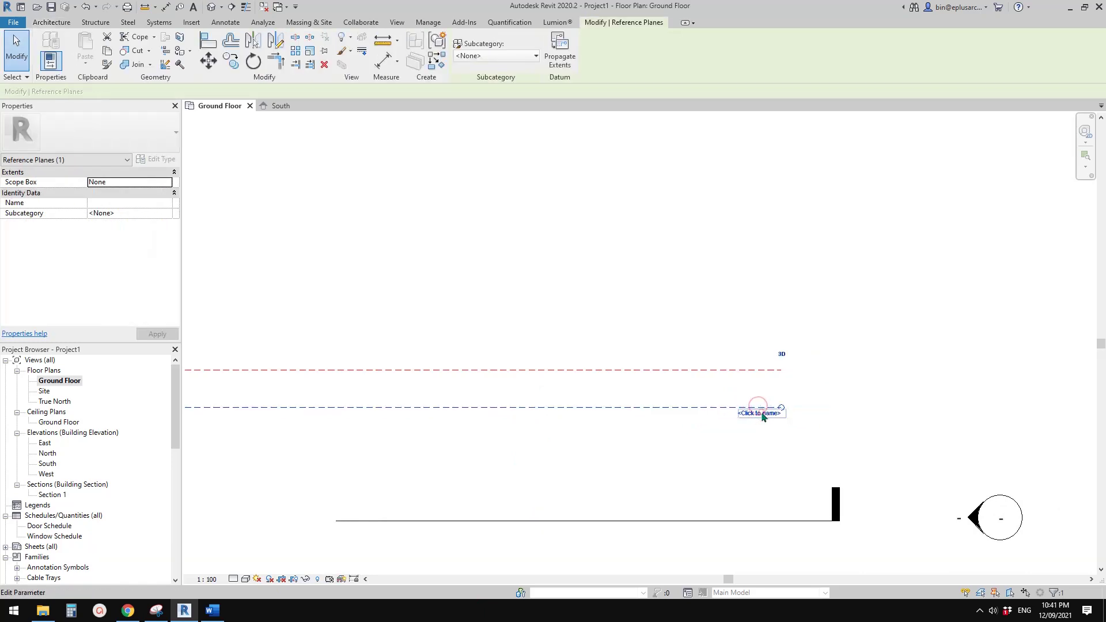
pyautogui.click(761, 414)
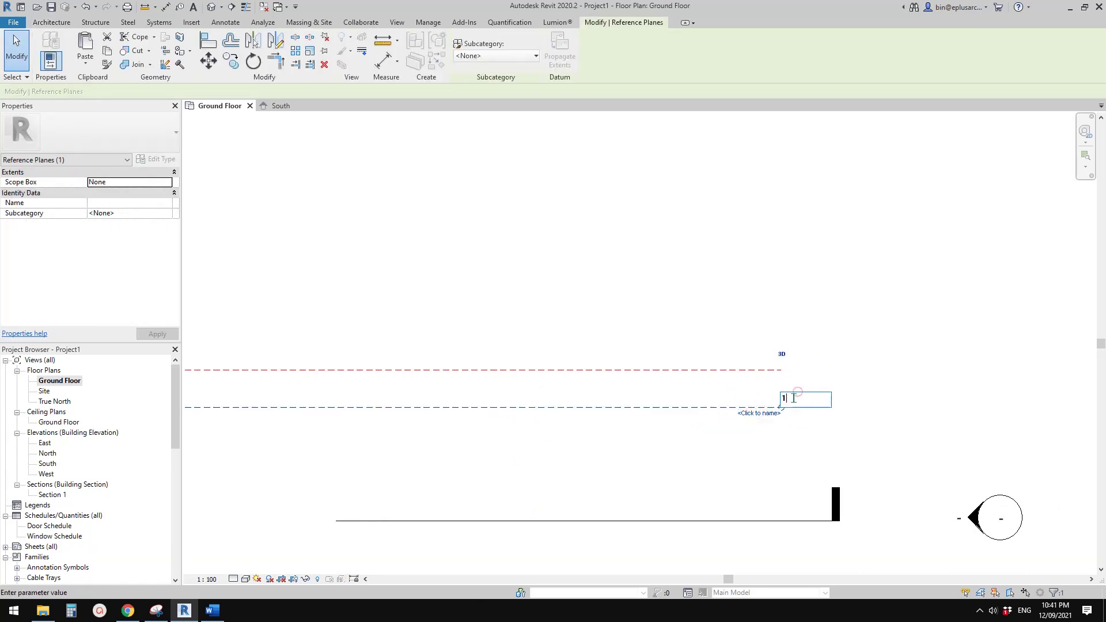
pyautogui.click(763, 426)
# Name the upper horizontal reference plane in the floor plan B
pyautogui.click(755, 370)
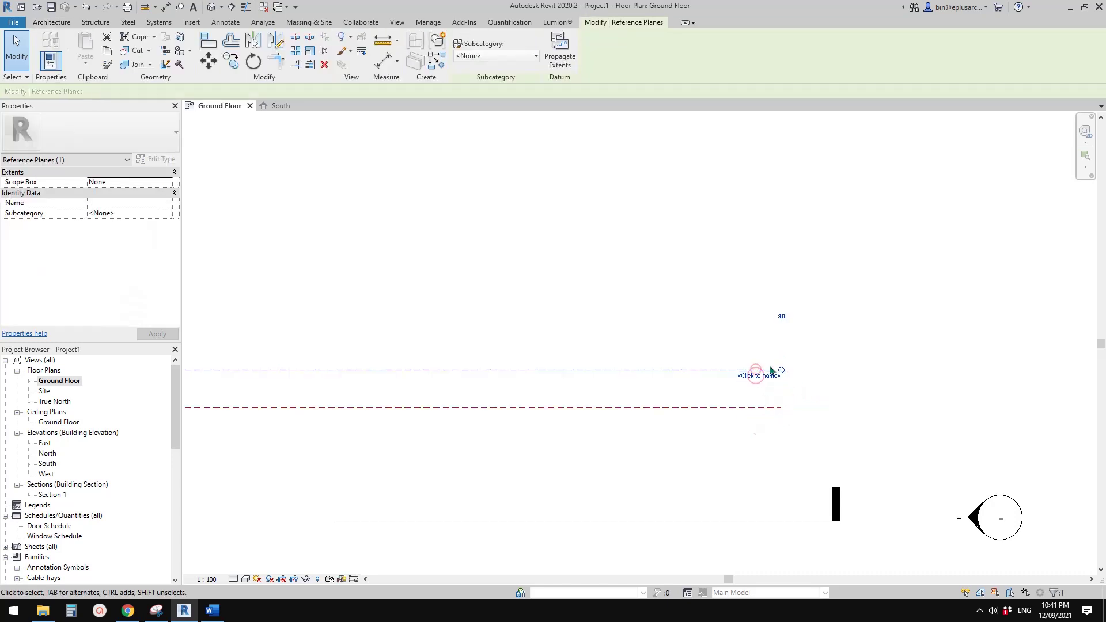
pyautogui.scroll(1, 763, 371)
pyautogui.click(763, 376)
pyautogui.moveTo(778, 390); pyautogui.dragTo(766, 391, button='middle')
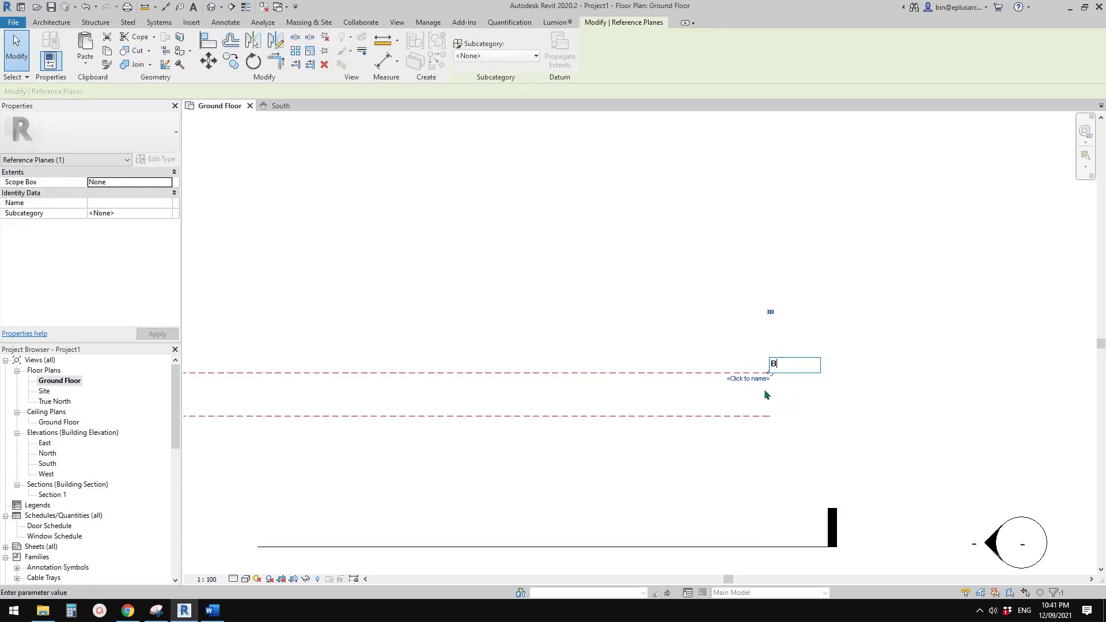
pyautogui.click(793, 429)
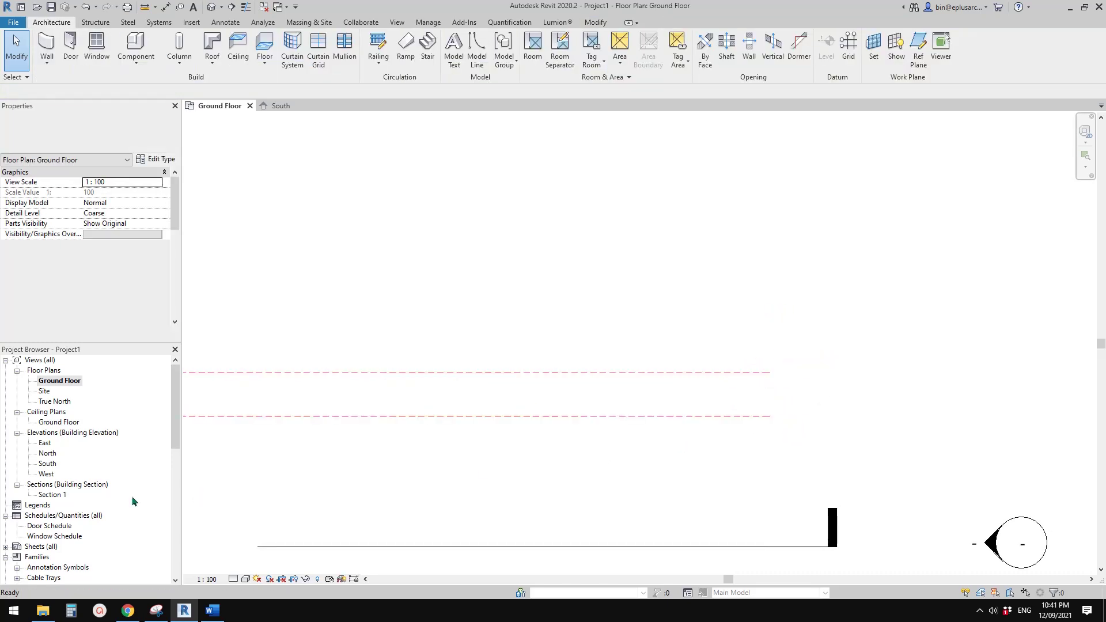
# Return to the South elevation and create an in-place model in the Generic Models category named Generic Models 1
pyautogui.click(48, 464)
pyautogui.doubleClick(47, 464)
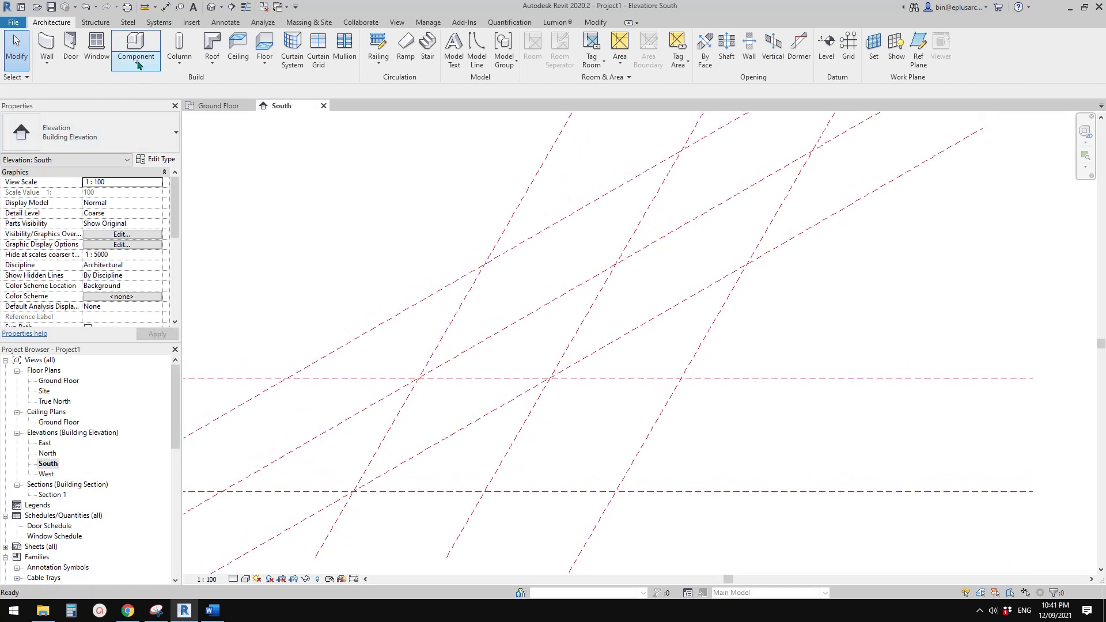
pyautogui.click(136, 60)
pyautogui.click(150, 105)
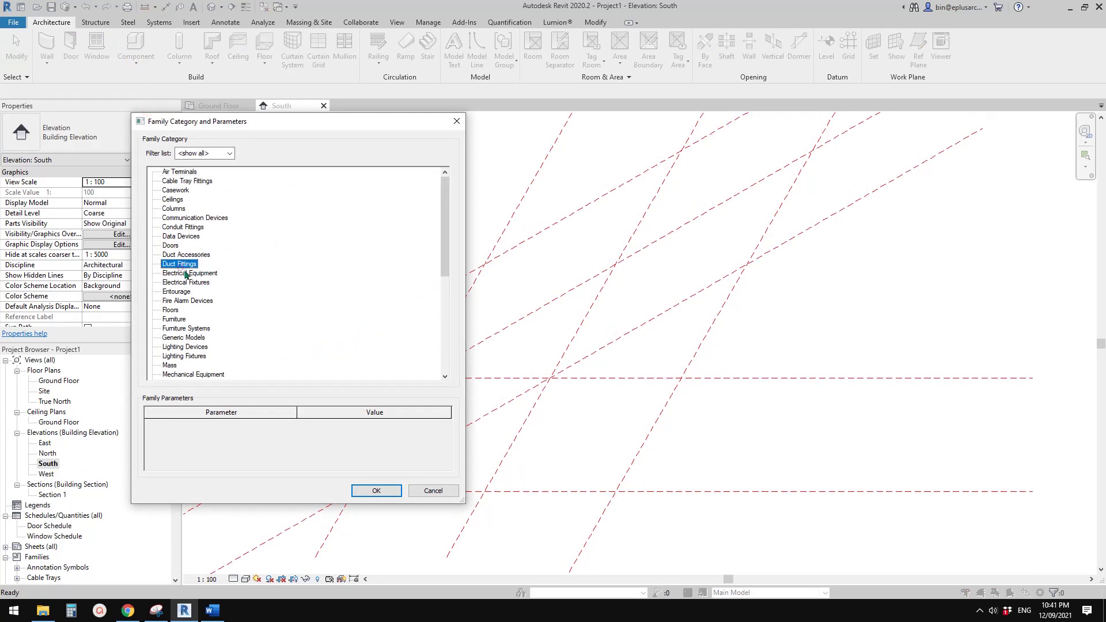
pyautogui.click(373, 489)
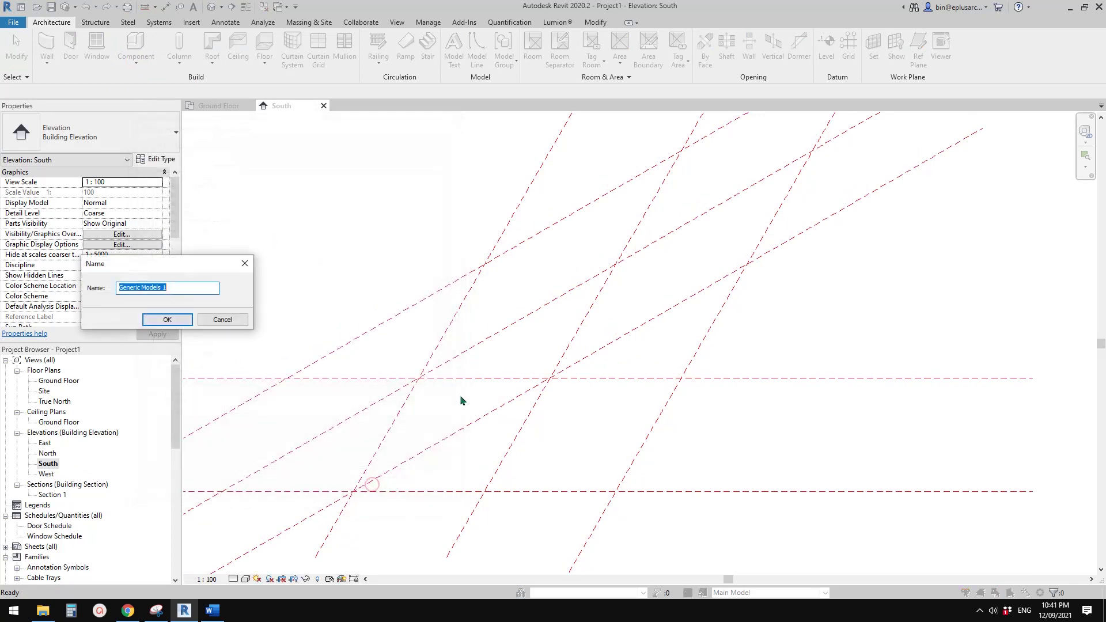
pyautogui.click(173, 322)
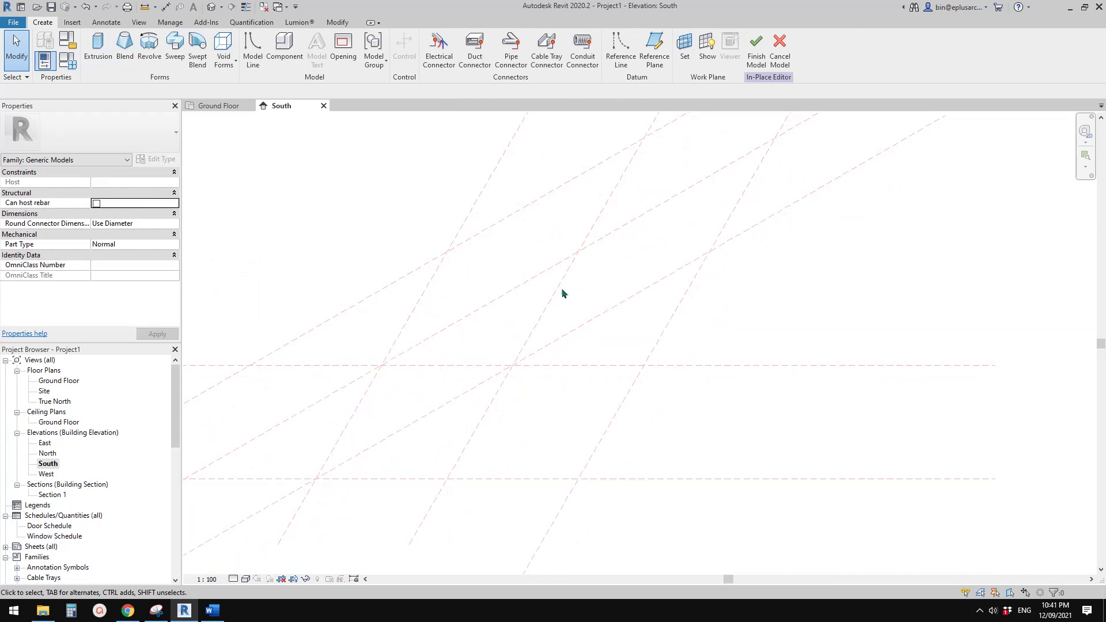
# Set the in-place model's work plane to Reference Plane : F
pyautogui.click(686, 51)
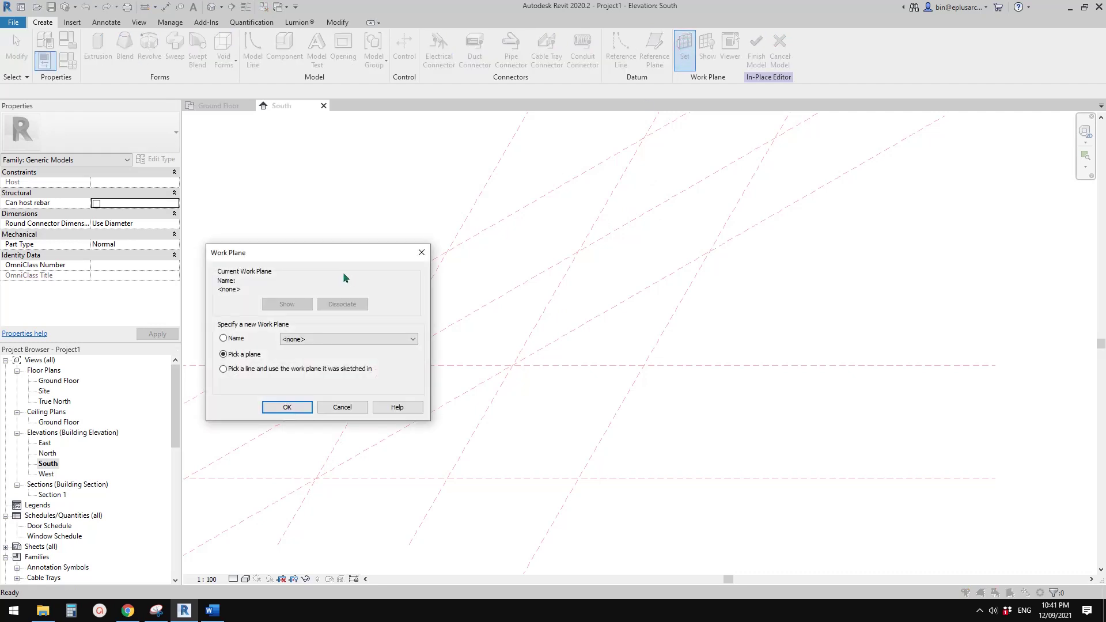
pyautogui.click(288, 340)
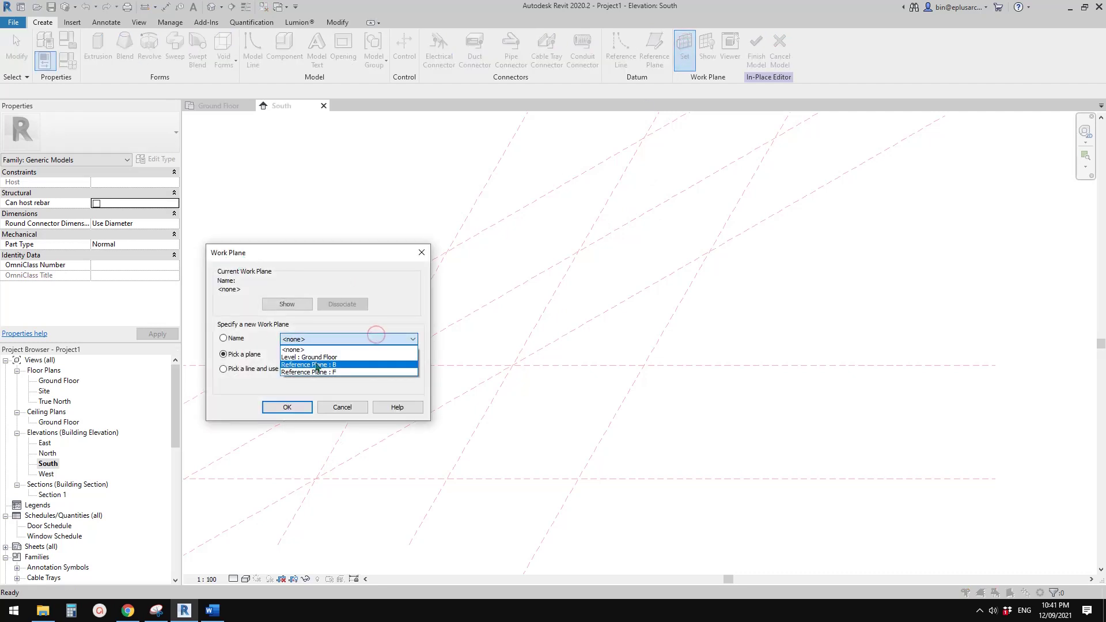
pyautogui.click(327, 372)
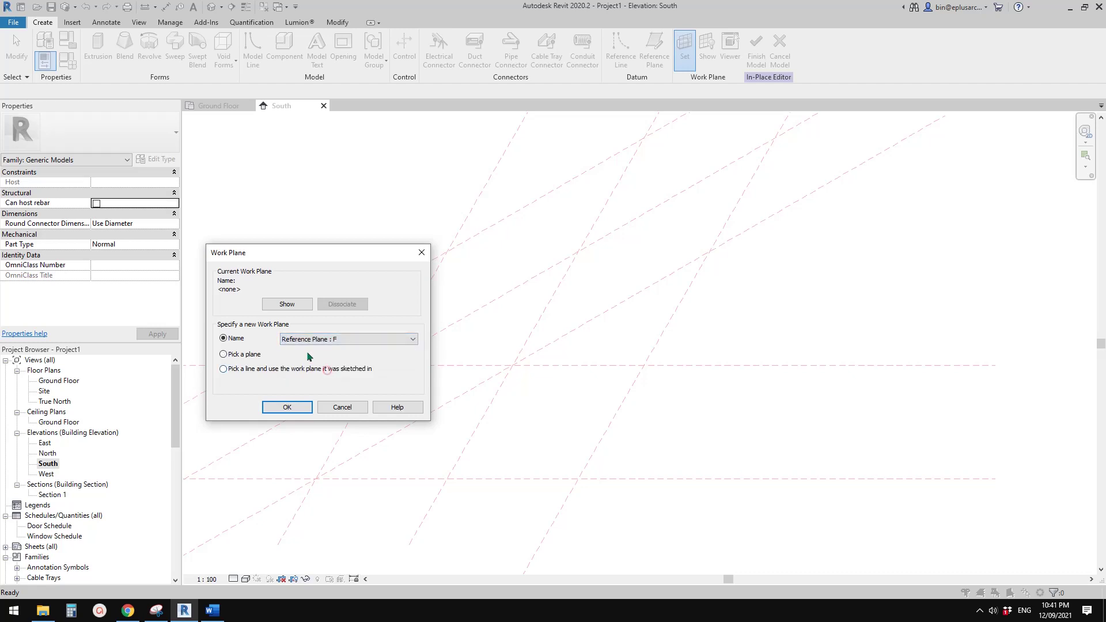
pyautogui.click(296, 405)
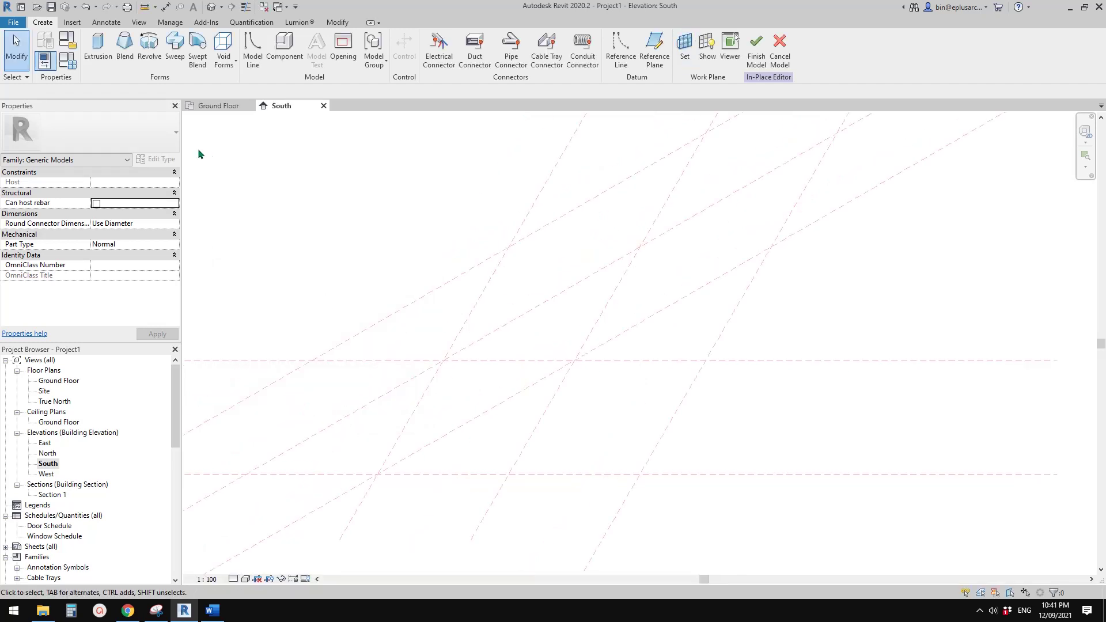
# Start a blend and pick the first two 60° planes and the middle and lower 30° planes as base boundary lines
pyautogui.click(126, 49)
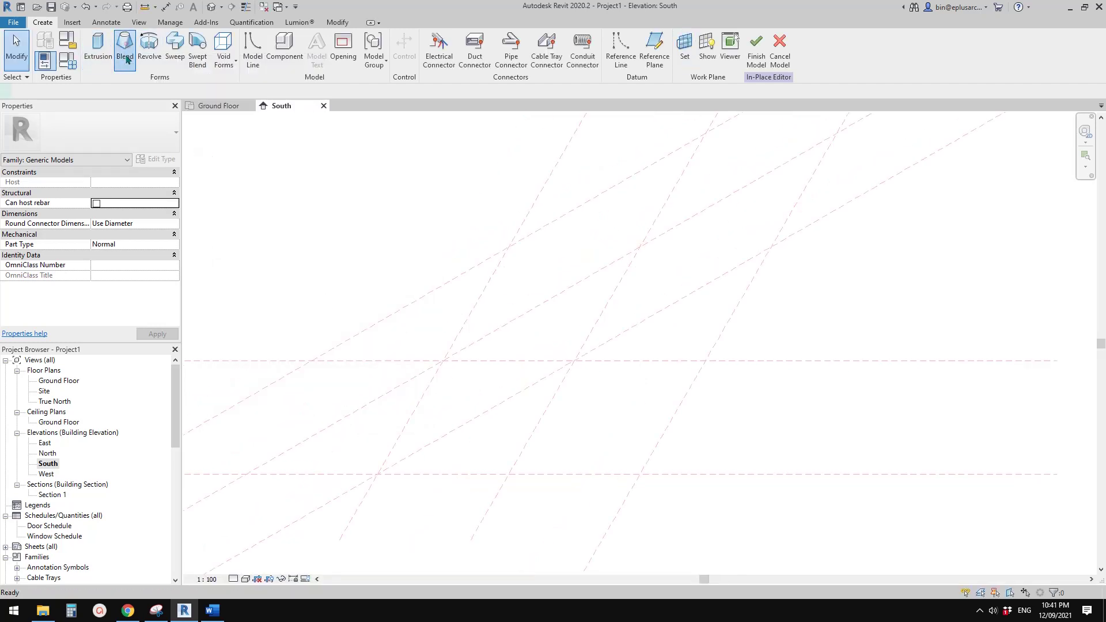
pyautogui.click(502, 65)
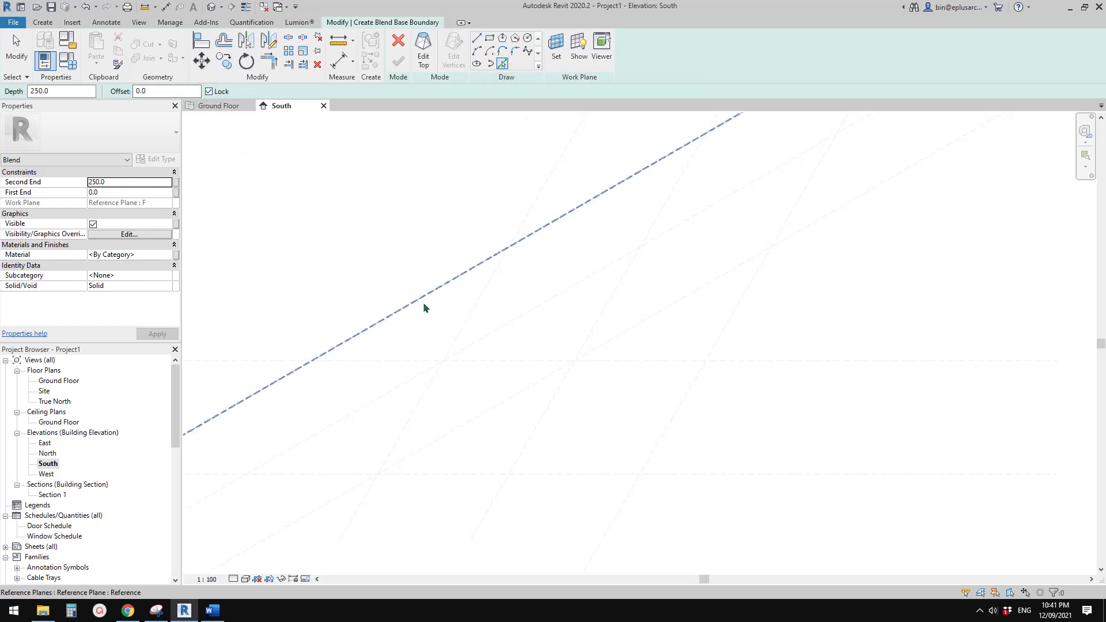
pyautogui.click(428, 389)
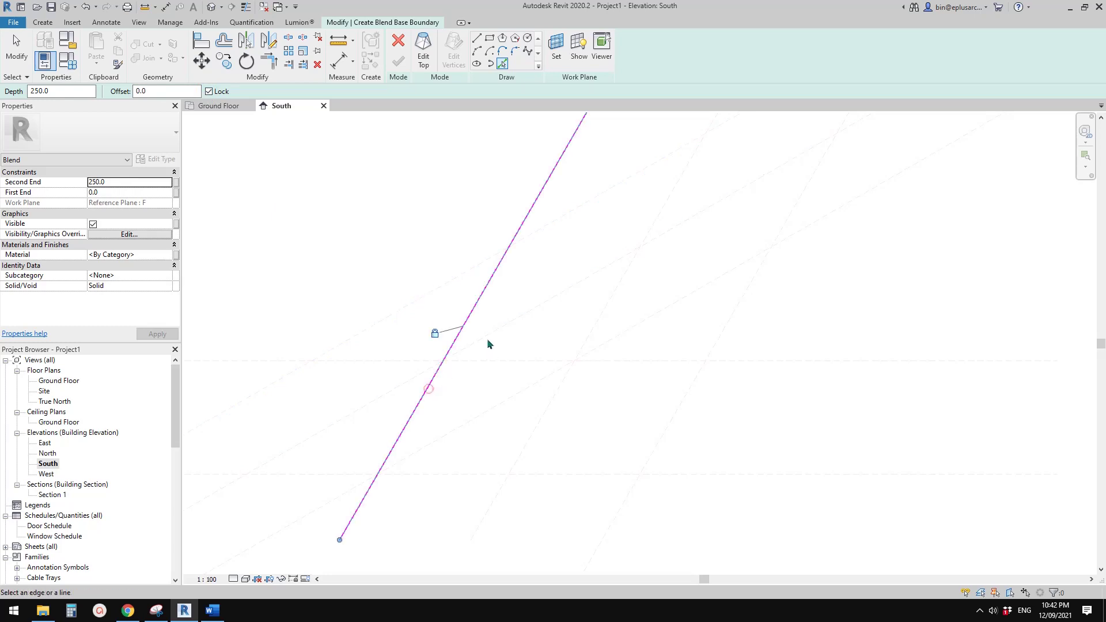
pyautogui.click(487, 336)
pyautogui.click(595, 327)
pyautogui.click(554, 377)
# Trim the four base boundary lines at their corners into a closed slanted parallelogram
pyautogui.press('t')
pyautogui.press('r')
pyautogui.click(593, 331)
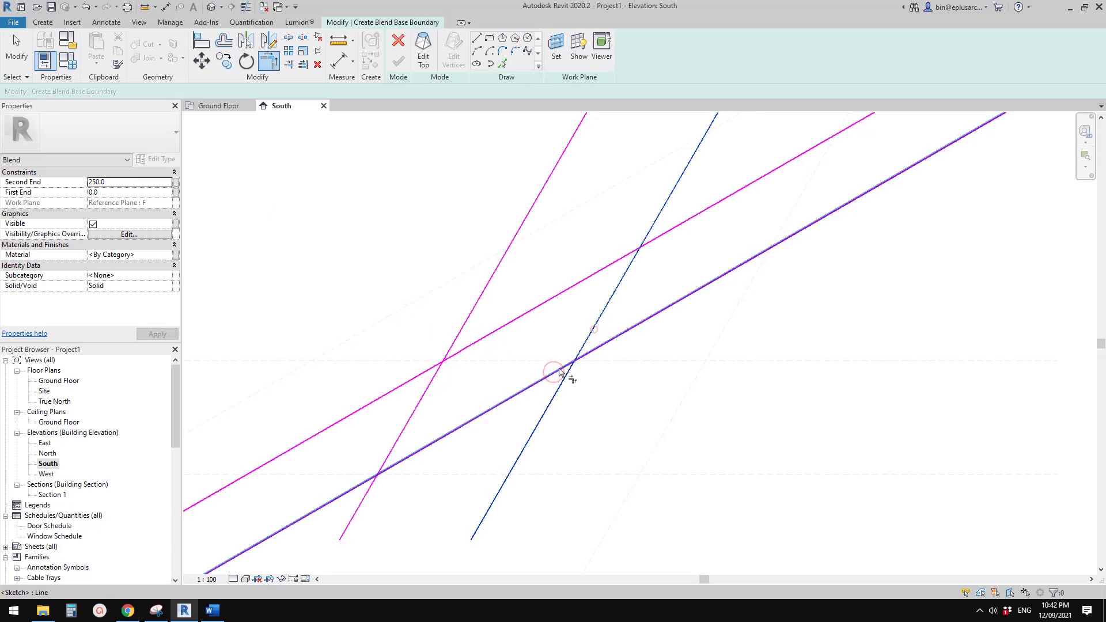
pyautogui.click(563, 370)
pyautogui.click(442, 371)
pyautogui.click(464, 350)
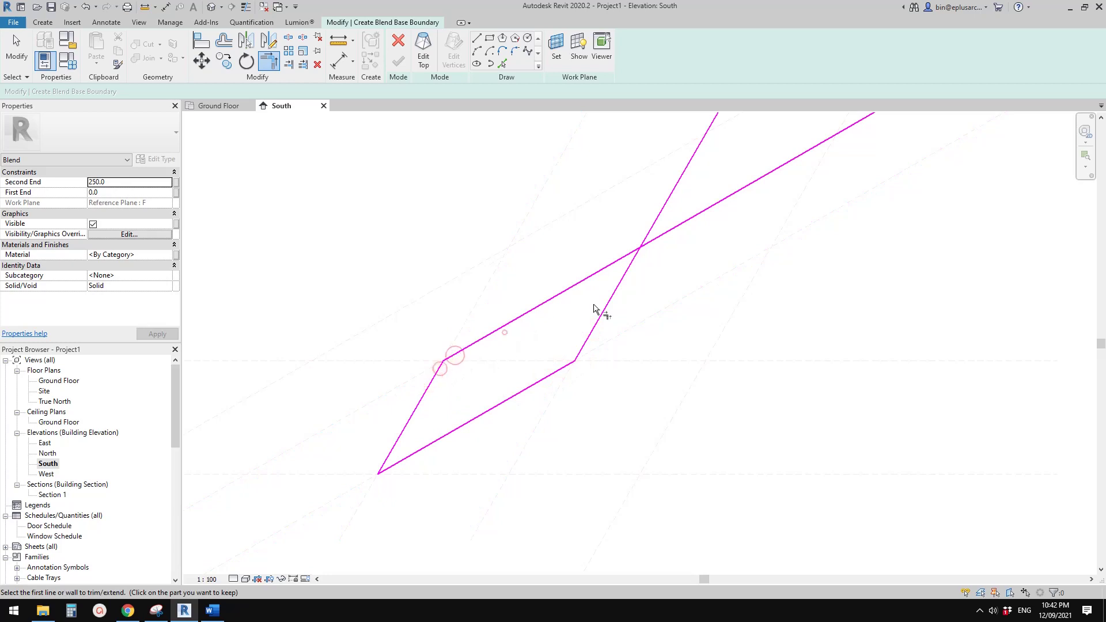
pyautogui.click(615, 286)
pyautogui.click(618, 270)
pyautogui.scroll(-1, 505, 276)
pyautogui.moveTo(505, 276); pyautogui.dragTo(468, 313, button='middle')
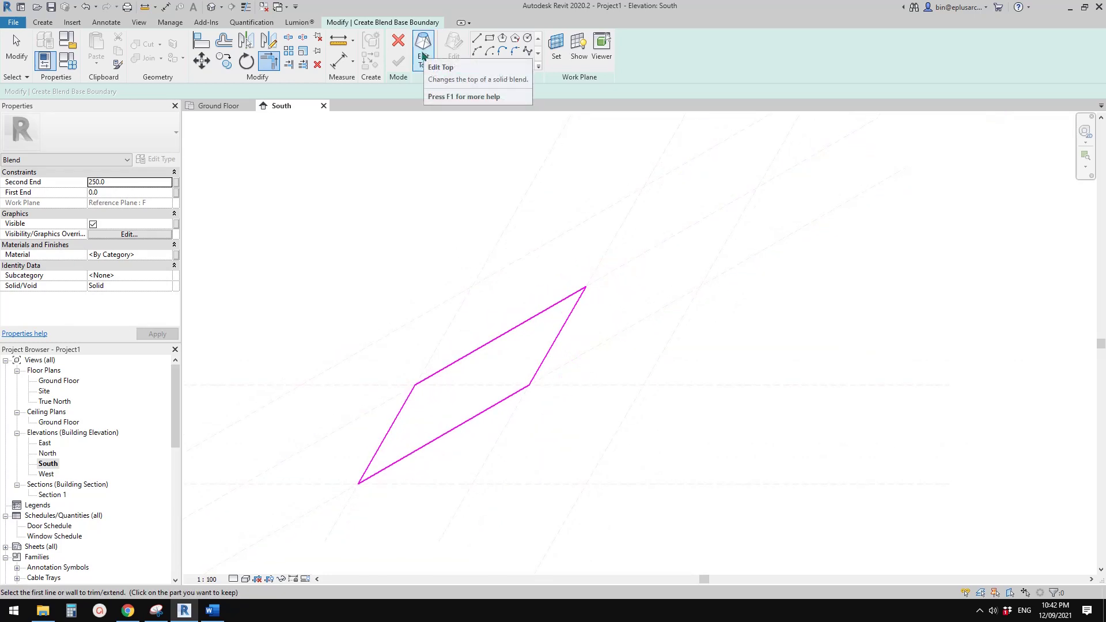
# Switch to the blend's top boundary and set the work plane to Reference Plane : B
pyautogui.click(423, 52)
pyautogui.click(557, 46)
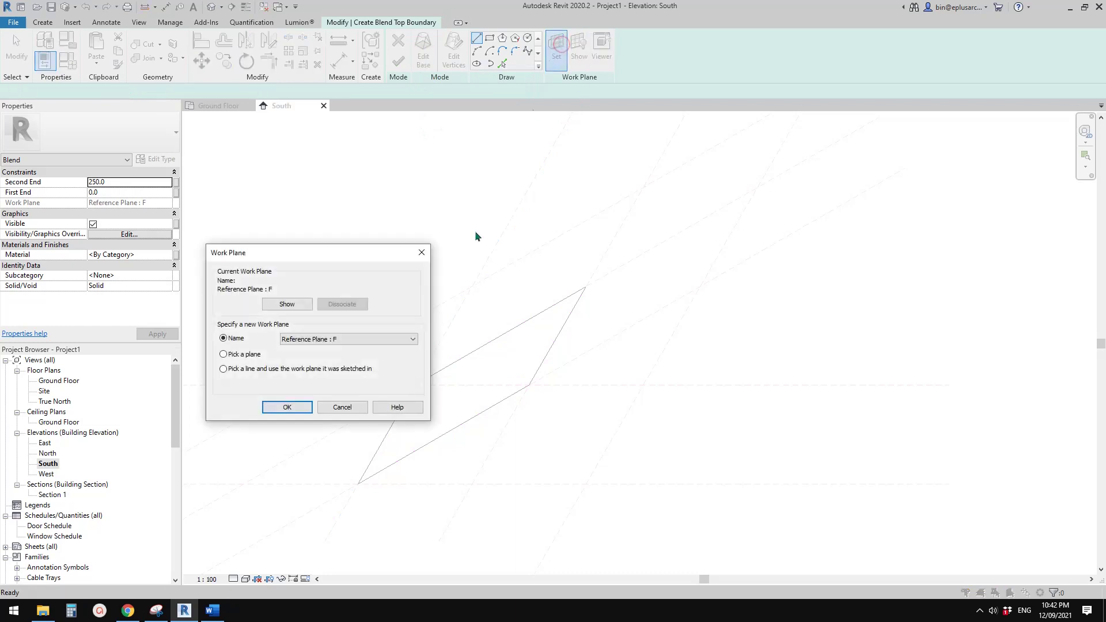
pyautogui.click(413, 339)
pyautogui.click(332, 347)
pyautogui.click(288, 408)
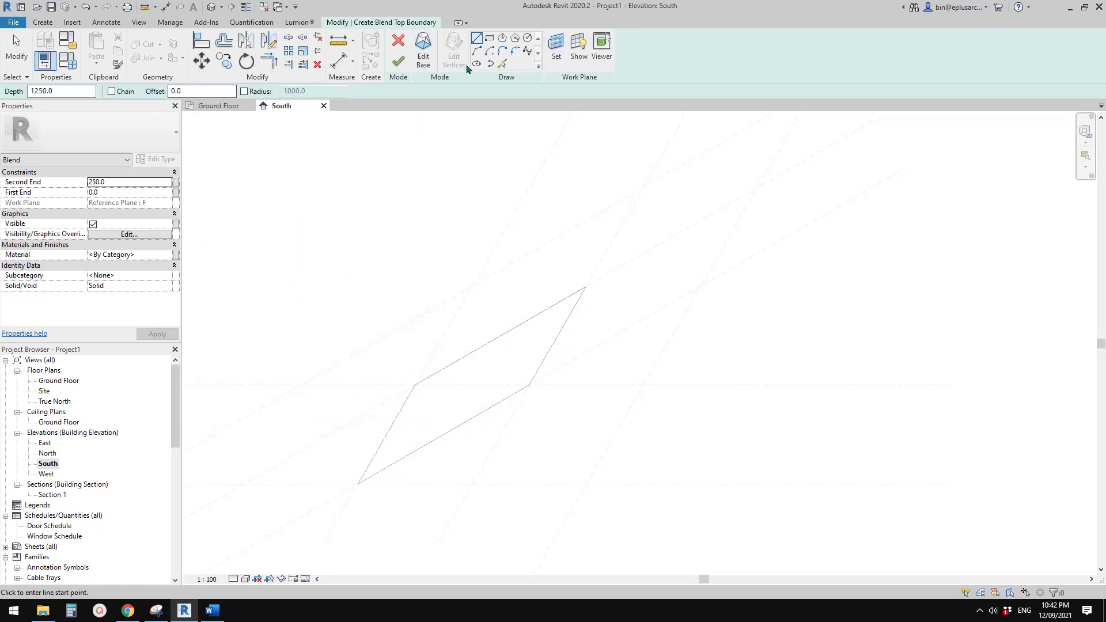
# Pick the upper and middle 30° planes and the first two 60° planes as the blend's top boundary lines
pyautogui.click(502, 63)
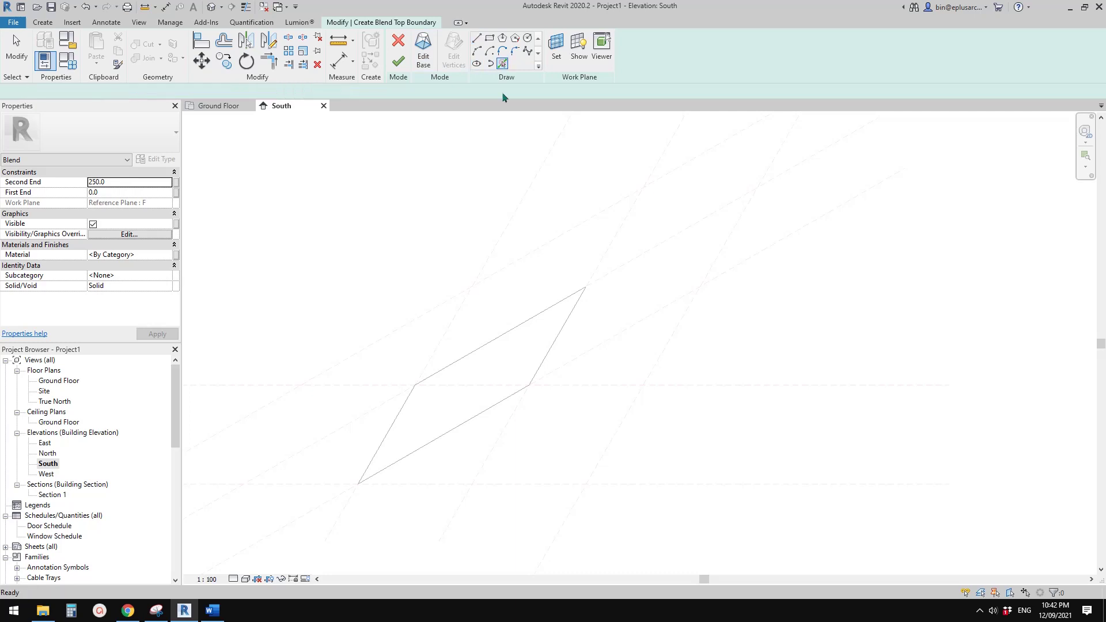
pyautogui.click(608, 209)
pyautogui.click(625, 234)
pyautogui.click(622, 265)
pyautogui.click(492, 250)
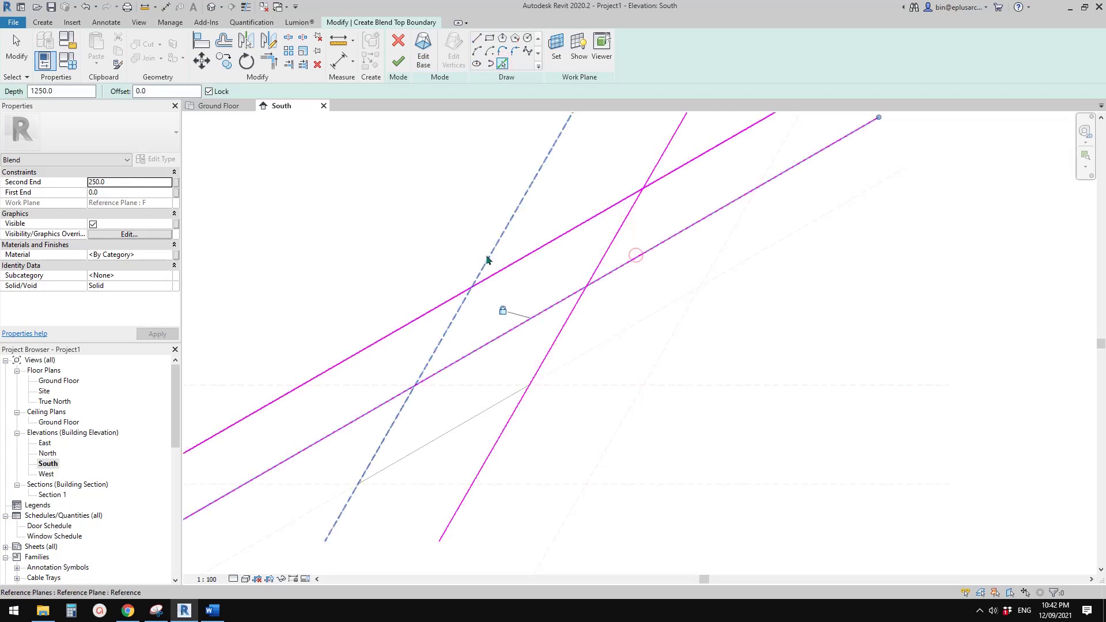
# Trim the four top boundary lines at their corners into a closed slanted parallelogram
pyautogui.press('t')
pyautogui.press('r')
pyautogui.click(466, 298)
pyautogui.click(482, 281)
pyautogui.click(465, 300)
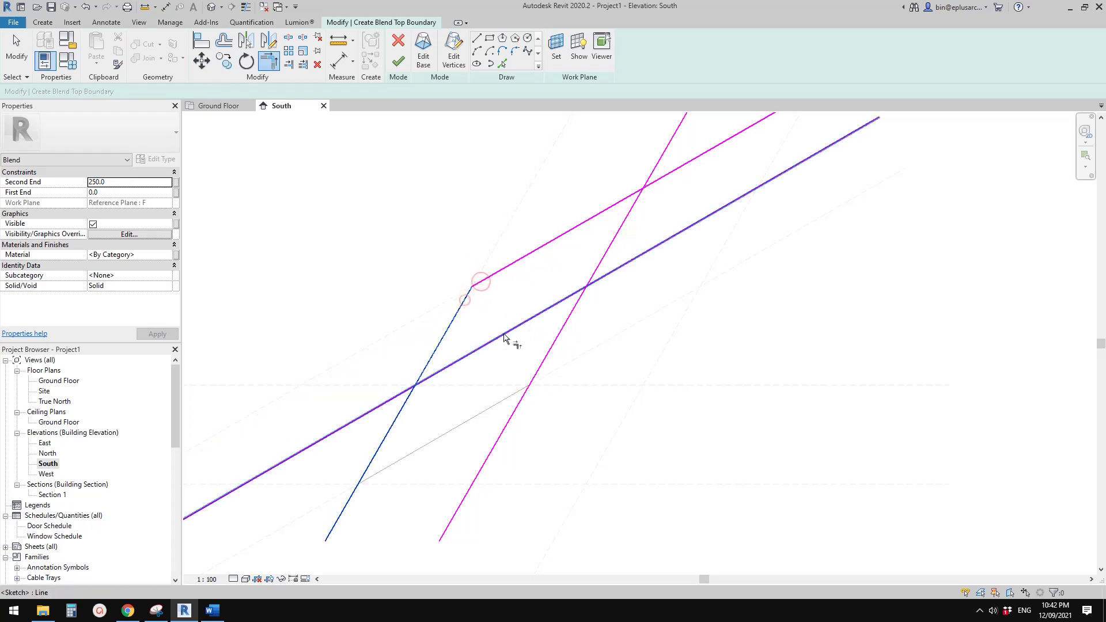
pyautogui.click(506, 336)
pyautogui.click(519, 330)
pyautogui.click(599, 265)
pyautogui.click(610, 209)
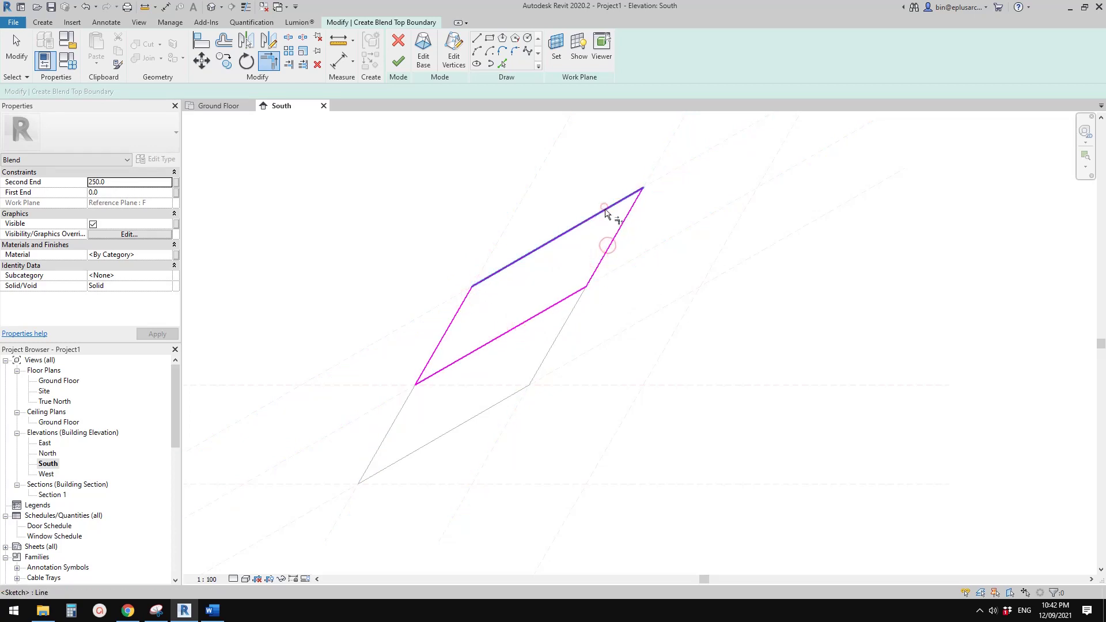
pyautogui.press('Escape')
pyautogui.press('Escape')
# Finish the blend and complete the in-place generic model
pyautogui.click(398, 61)
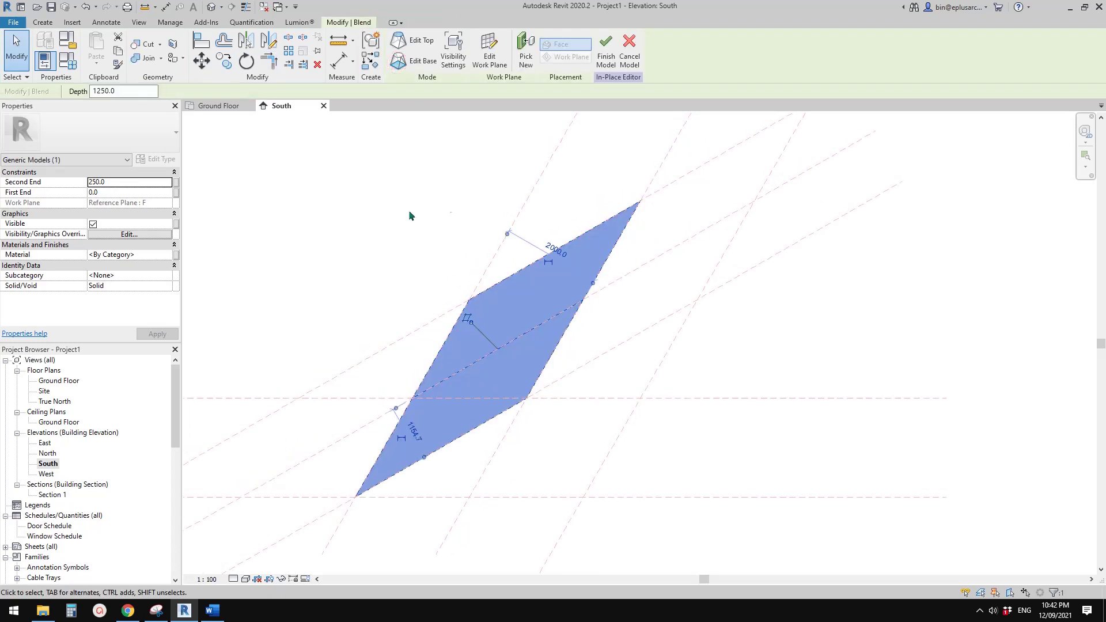
pyautogui.moveTo(377, 182); pyautogui.dragTo(389, 181, button='middle')
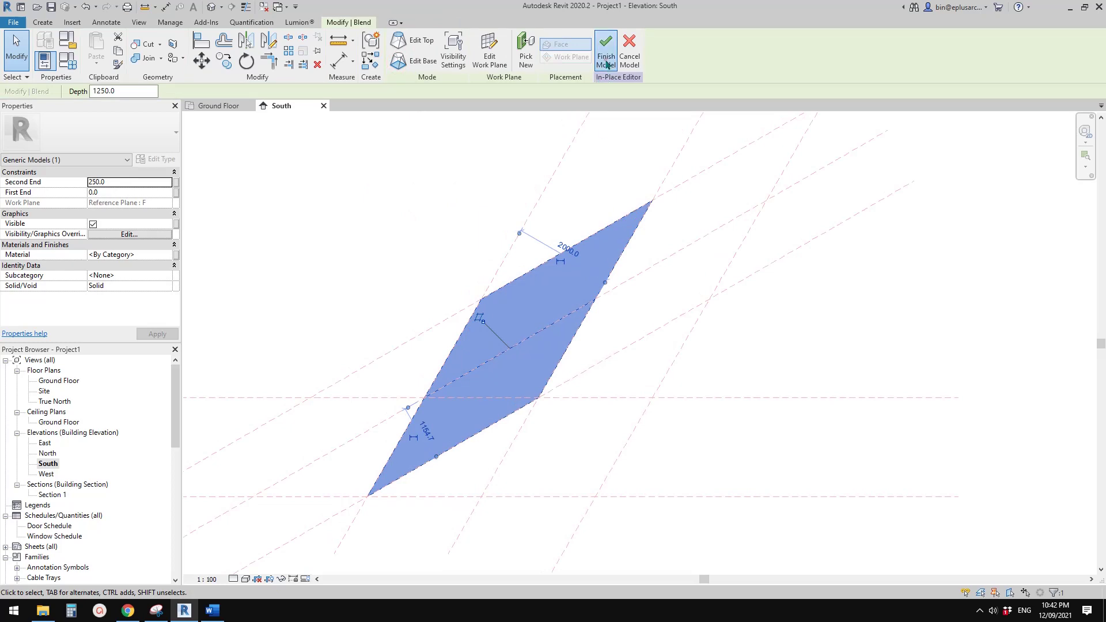
pyautogui.click(607, 60)
# Examine the finished blend in the default 3D view from the front, right and other angles
pyautogui.click(212, 7)
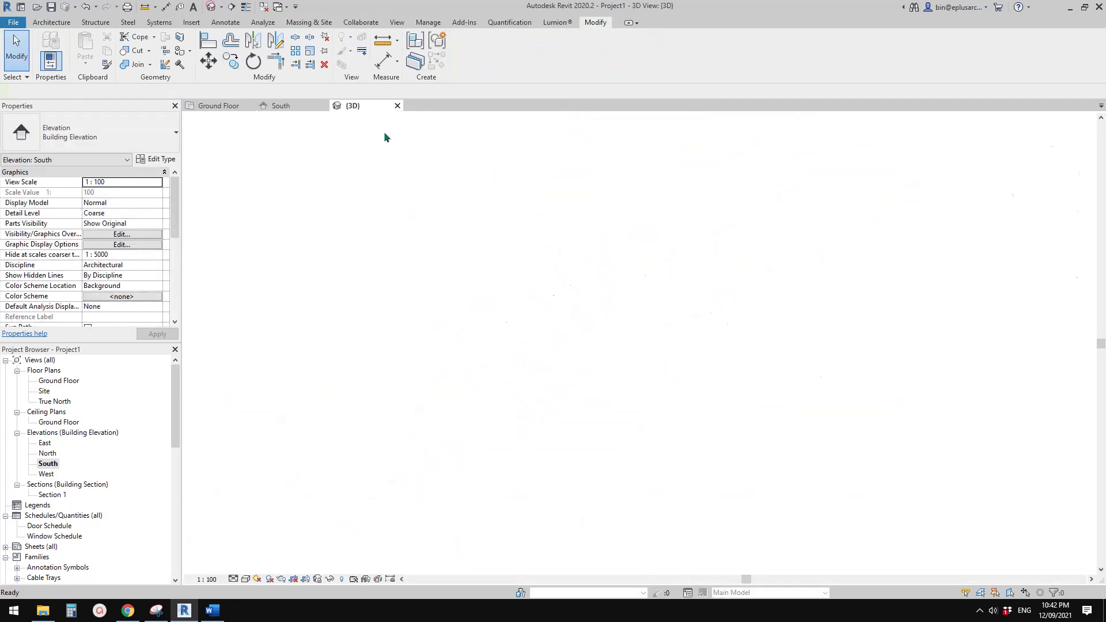
pyautogui.click(692, 320)
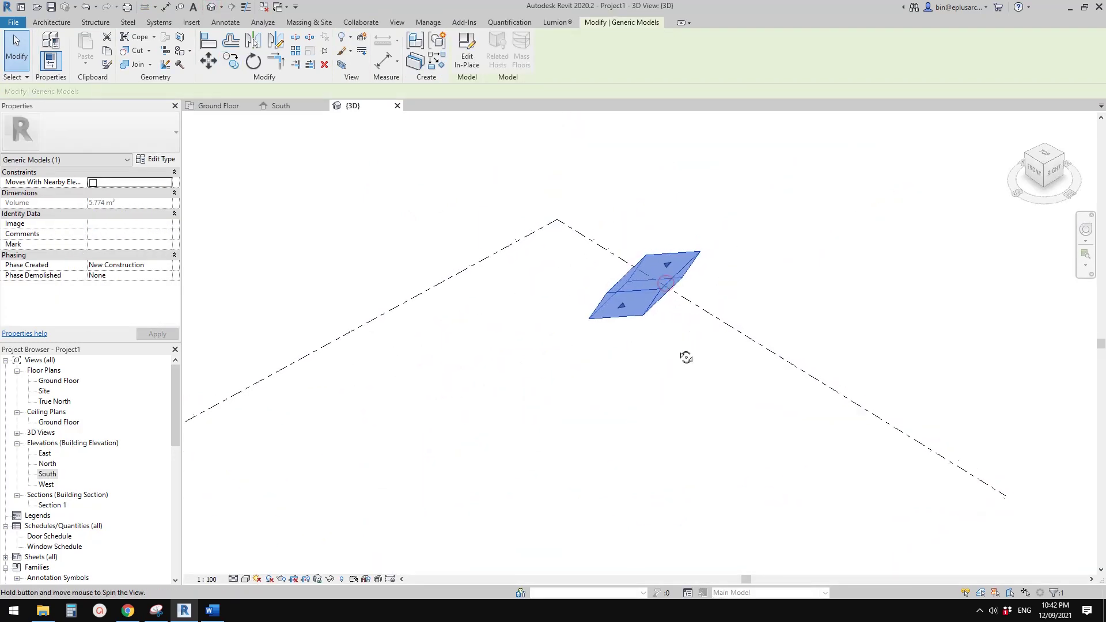
pyautogui.keyDown('shift'); pyautogui.moveTo(686, 356); pyautogui.dragTo(684, 379, button='middle'); pyautogui.keyUp('shift')
pyautogui.click(685, 377)
pyautogui.keyDown('shift'); pyautogui.moveTo(654, 316); pyautogui.dragTo(749, 323, button='middle'); pyautogui.keyUp('shift')
pyautogui.keyDown('shift'); pyautogui.moveTo(951, 252); pyautogui.dragTo(981, 254, button='middle'); pyautogui.keyUp('shift')
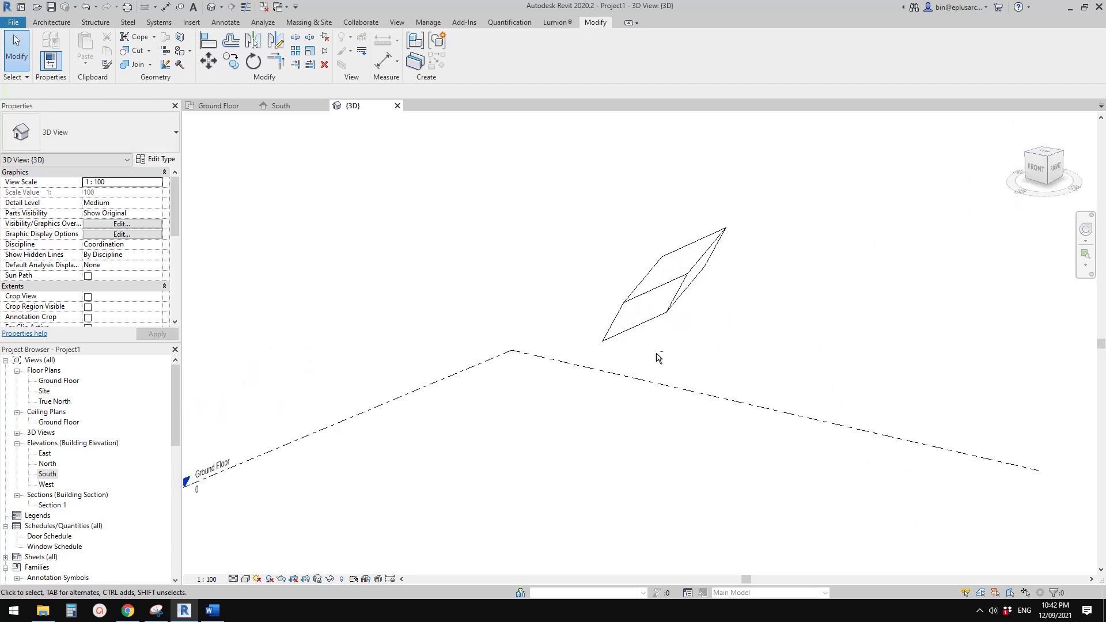
pyautogui.keyDown('shift'); pyautogui.moveTo(657, 358); pyautogui.dragTo(591, 333, button='middle'); pyautogui.keyUp('shift')
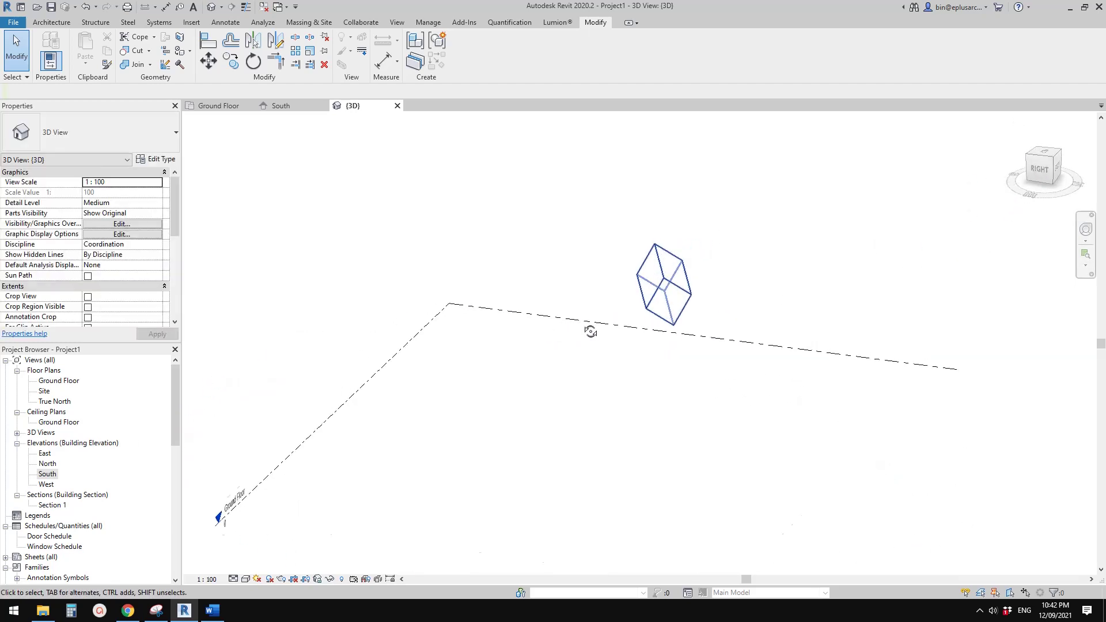
pyautogui.keyDown('shift'); pyautogui.moveTo(677, 278); pyautogui.dragTo(116, 366, button='middle'); pyautogui.keyUp('shift')
# Return to the South elevation and open the blend model for in-place editing
pyautogui.doubleClick(48, 475)
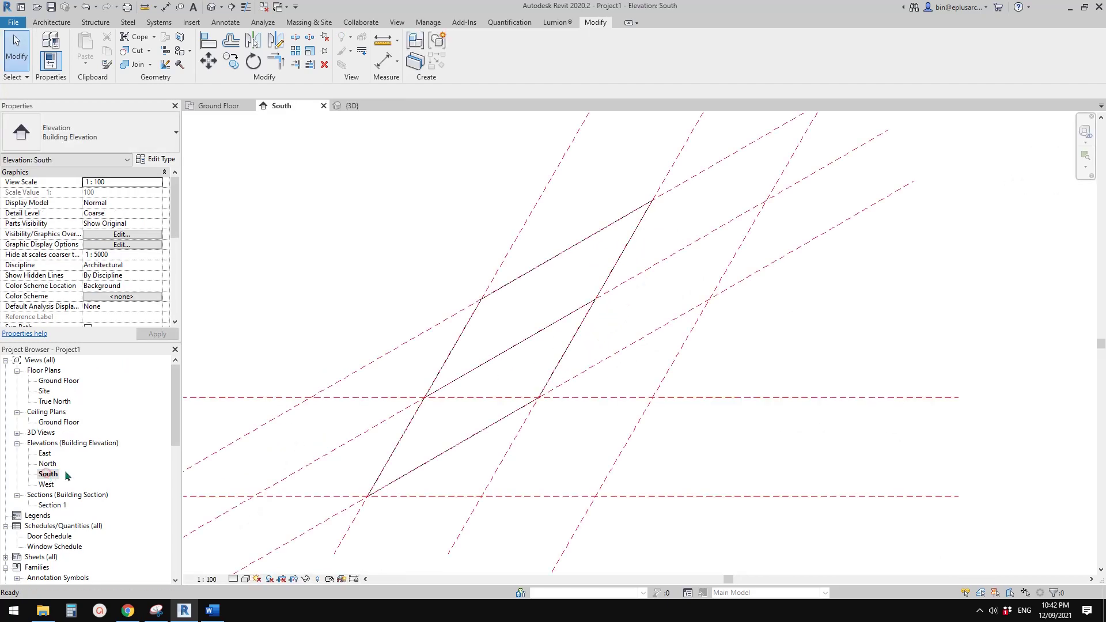
pyautogui.moveTo(607, 335); pyautogui.dragTo(584, 337, button='middle')
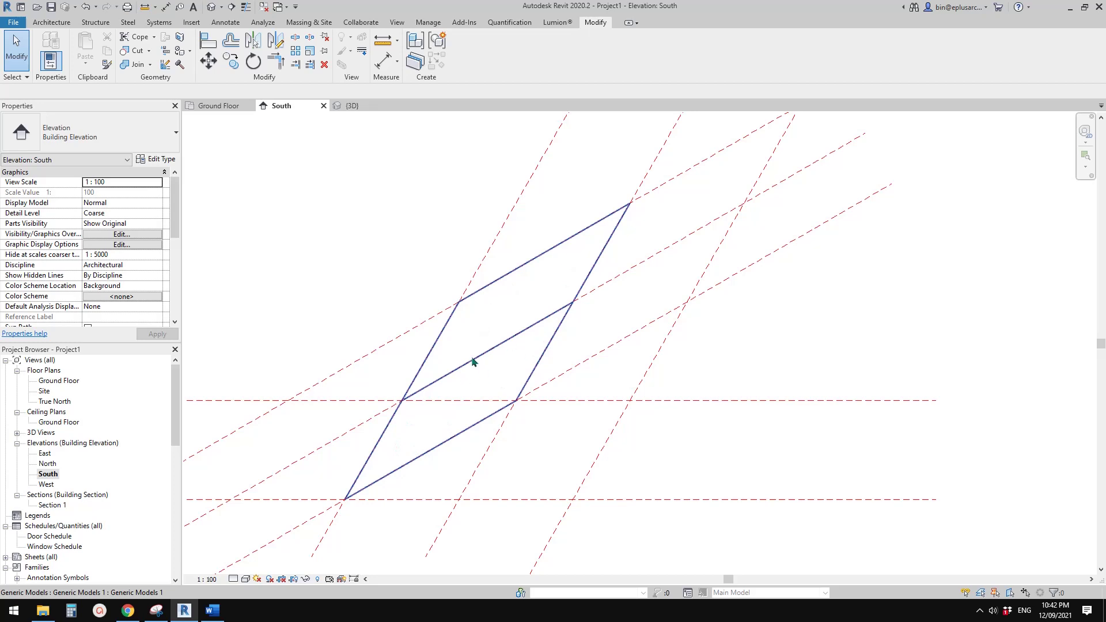
pyautogui.click(501, 351)
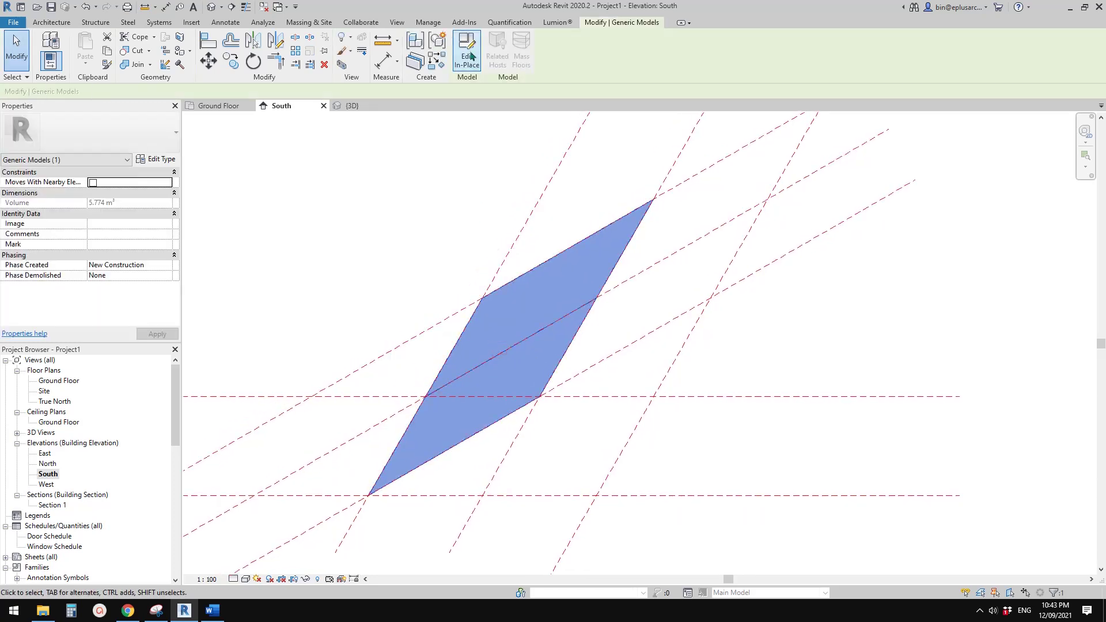
pyautogui.click(472, 56)
pyautogui.scroll(2, 518, 311)
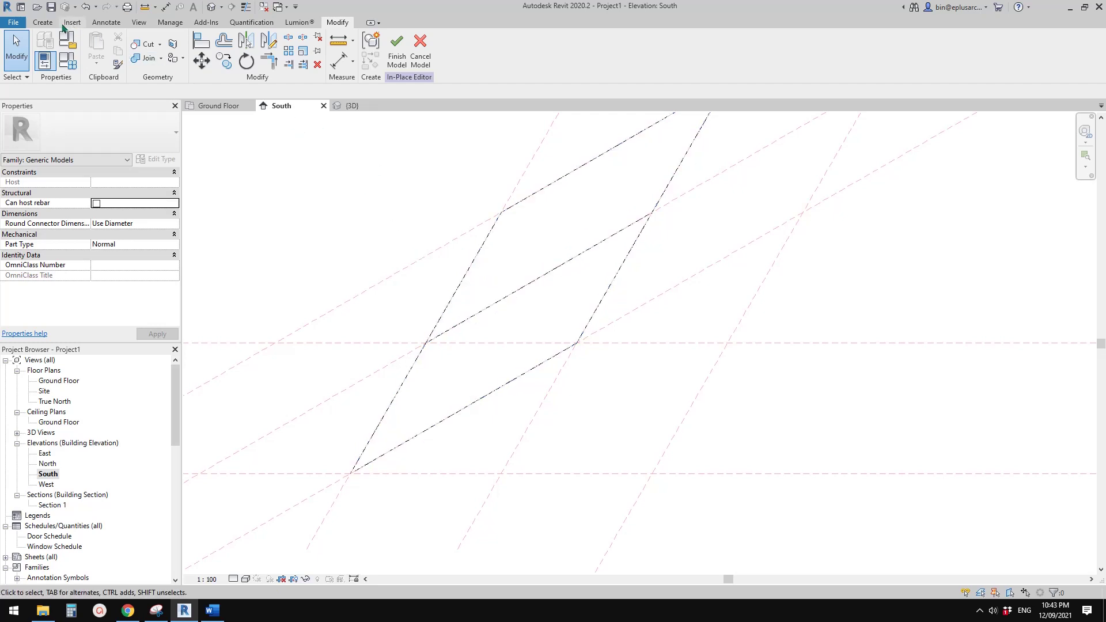
# Start a second solid blend and set the work plane for its base boundary to Reference Plane : F
pyautogui.click(43, 23)
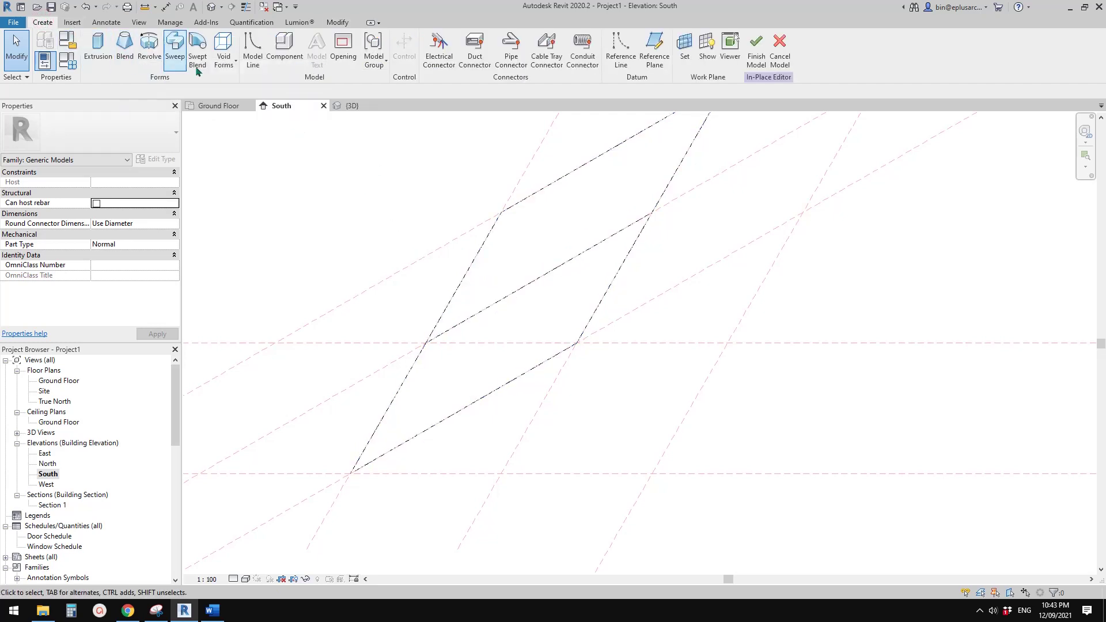
pyautogui.click(229, 70)
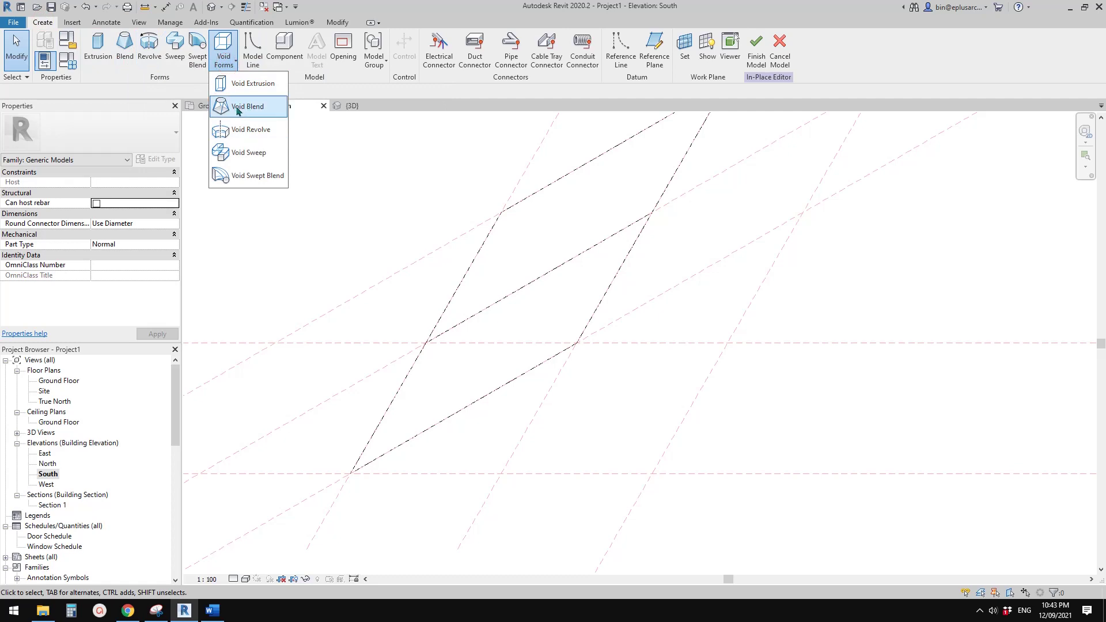
pyautogui.click(128, 60)
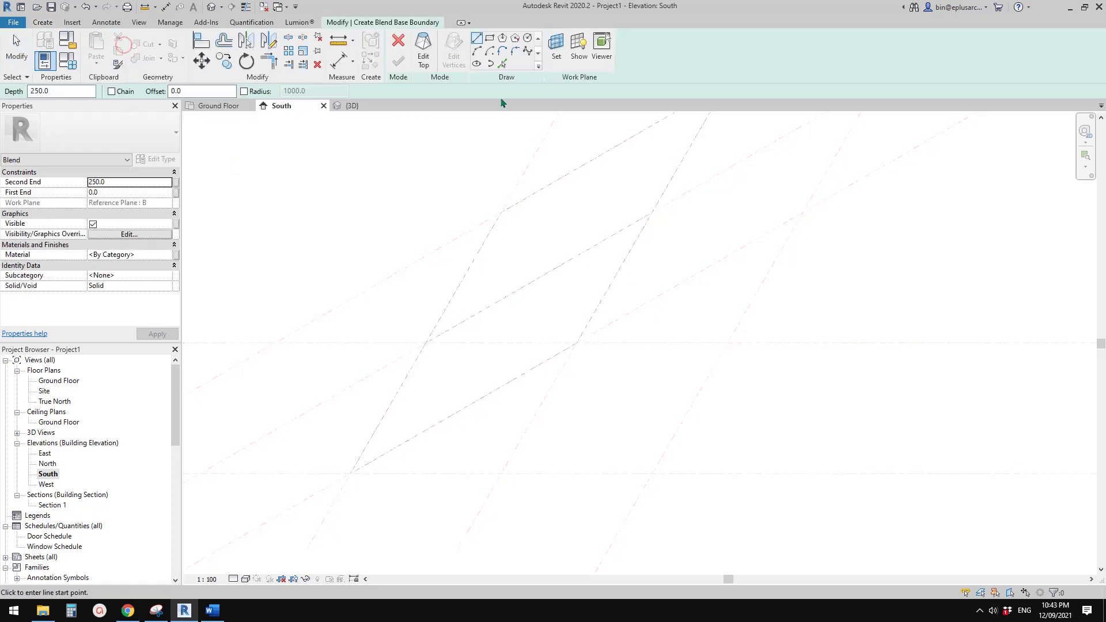
pyautogui.scroll(1, 531, 217)
pyautogui.moveTo(531, 218); pyautogui.dragTo(477, 192, button='middle')
pyautogui.moveTo(525, 262); pyautogui.dragTo(490, 288, button='middle')
pyautogui.scroll(-1, 512, 270)
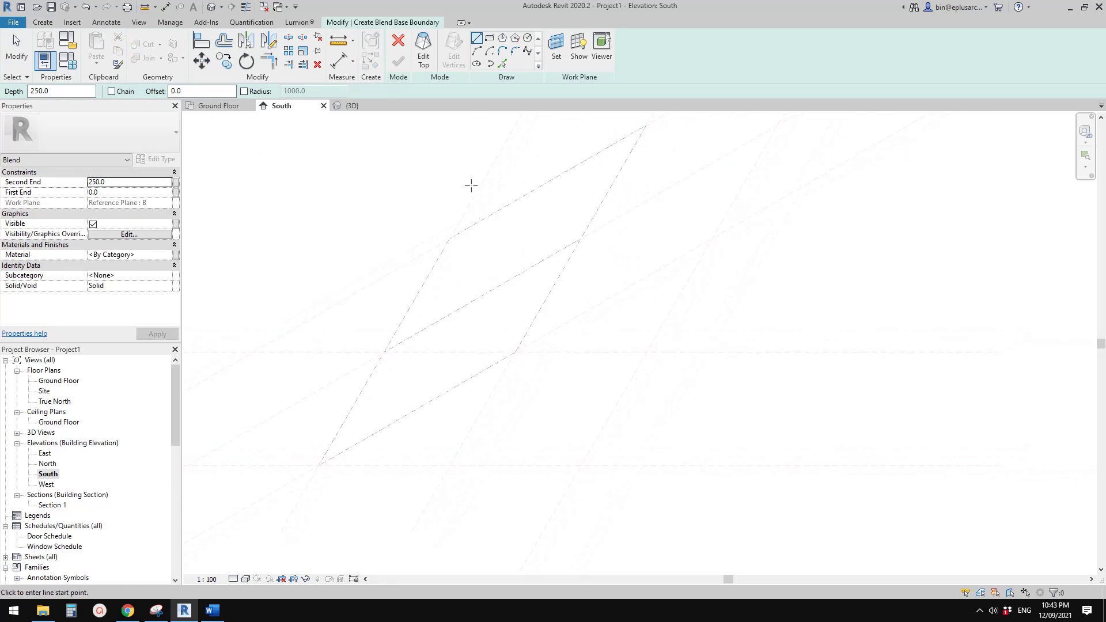
pyautogui.click(556, 52)
pyautogui.click(363, 337)
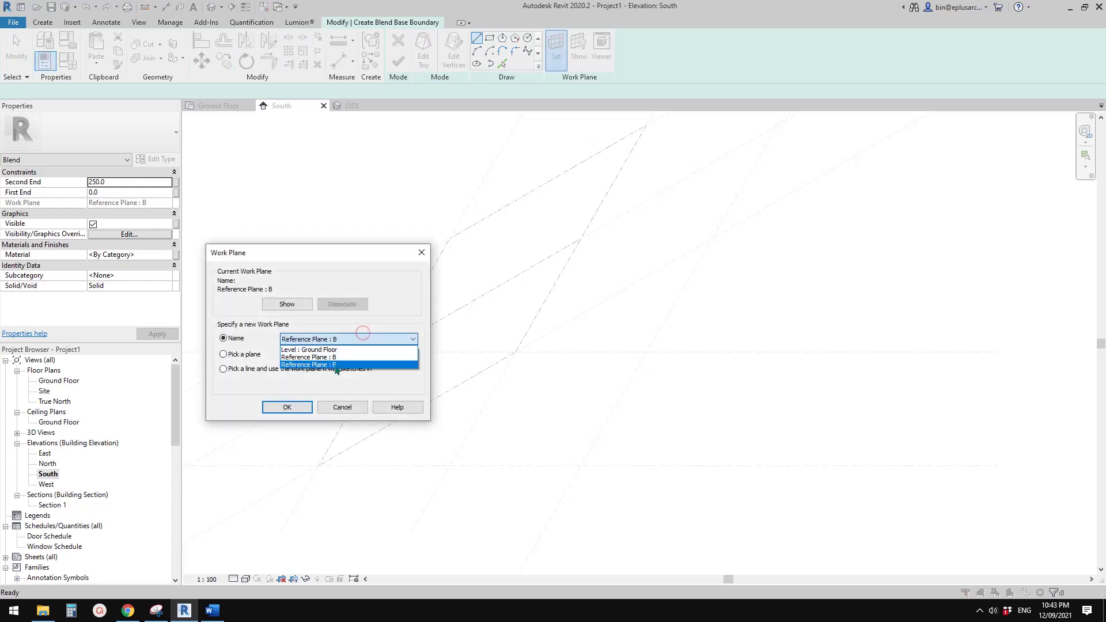
pyautogui.click(336, 365)
pyautogui.click(297, 406)
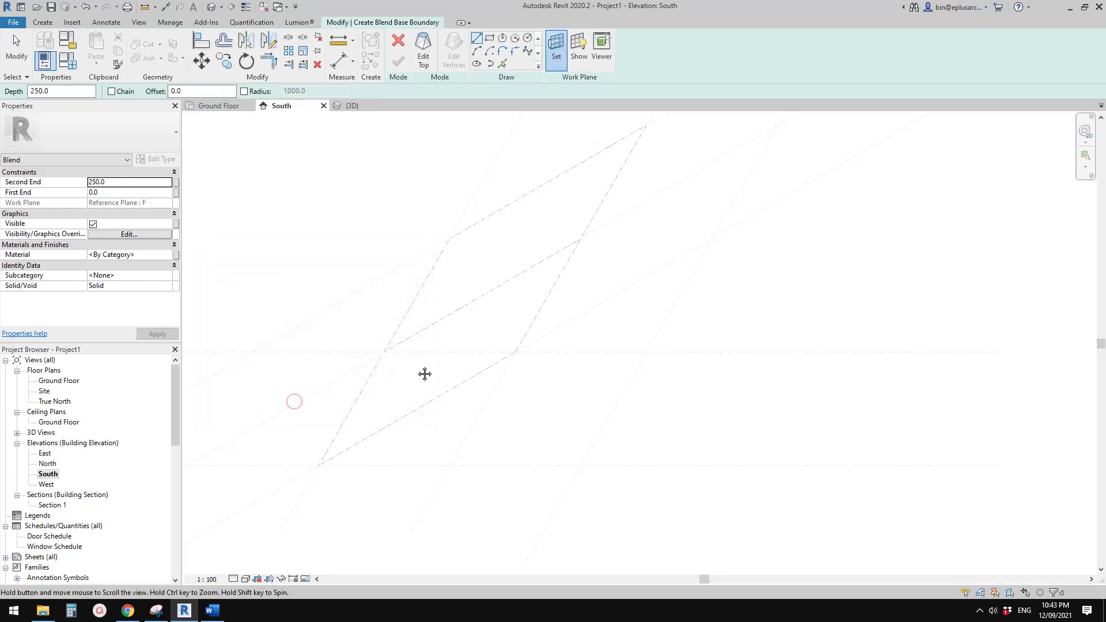
# Pick the first two 60° planes and the middle and lower 30° planes as base boundary lines, offset 300 mm inward
pyautogui.click(502, 63)
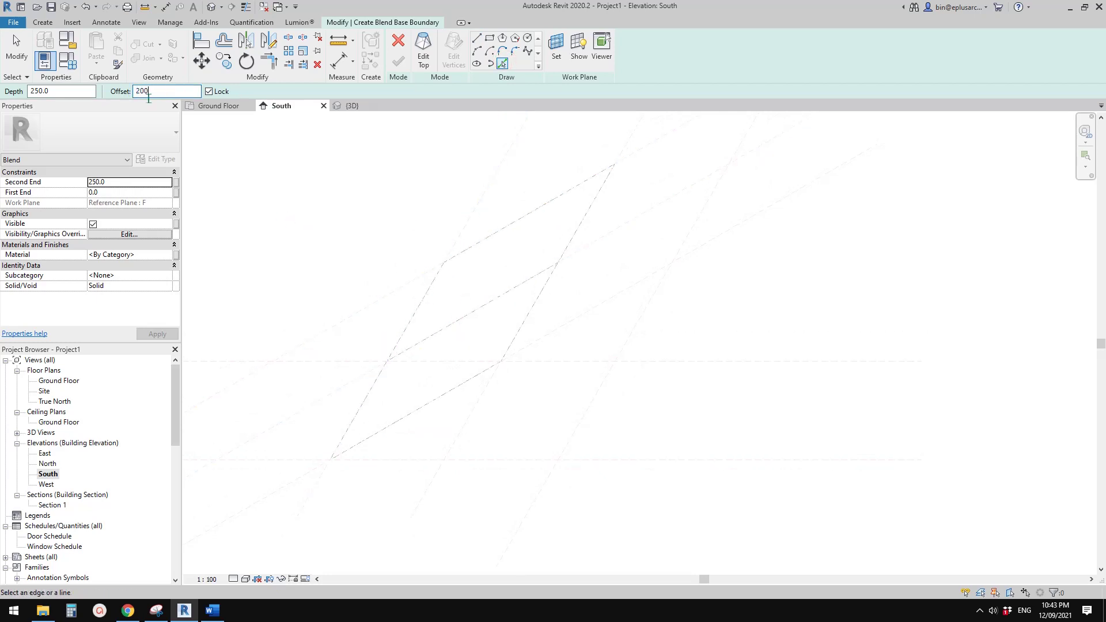
pyautogui.moveTo(413, 185); pyautogui.dragTo(407, 190, button='middle')
pyautogui.moveTo(500, 222)
pyautogui.mouseDown(button='middle')
pyautogui.moveTo(503, 200)
pyautogui.moveTo(546, 214)
pyautogui.moveTo(528, 252)
pyautogui.mouseUp(button='middle')
pyautogui.click(481, 186)
pyautogui.scroll(-1, 531, 243)
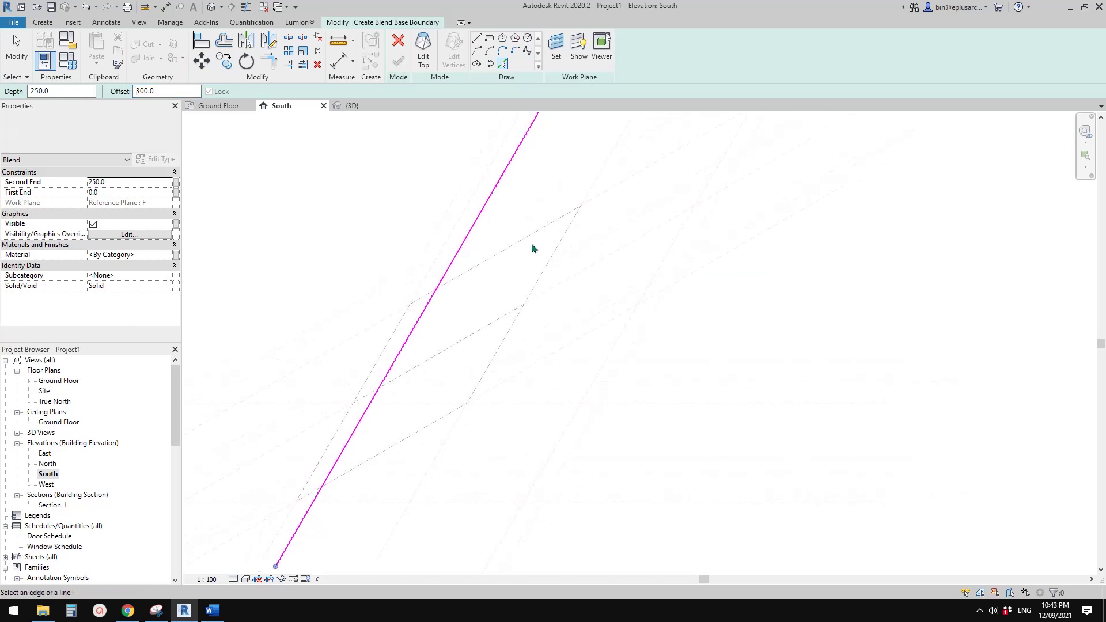
pyautogui.click(586, 191)
pyautogui.scroll(-1, 595, 249)
pyautogui.moveTo(595, 249); pyautogui.dragTo(580, 241, button='middle')
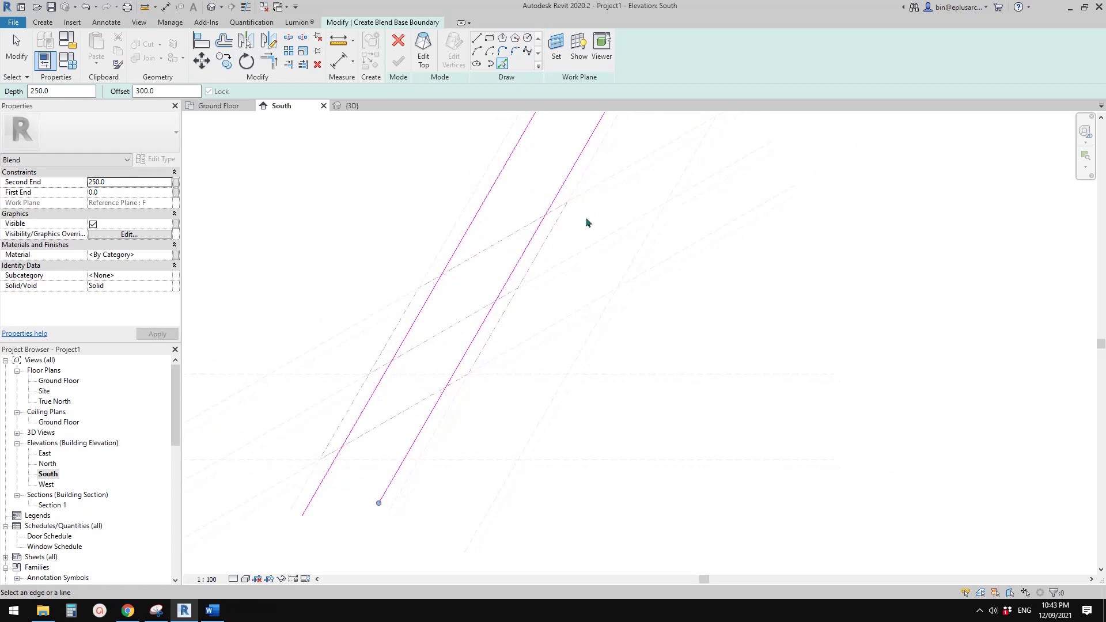
pyautogui.moveTo(550, 292); pyautogui.dragTo(569, 257, button='middle')
pyautogui.click(574, 243)
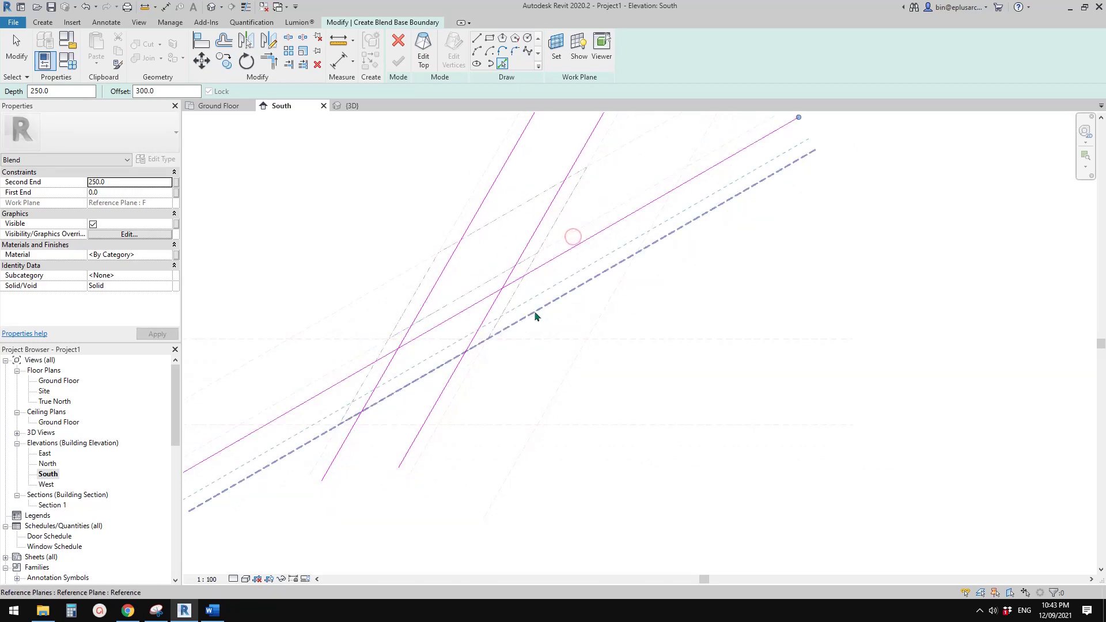
pyautogui.click(534, 310)
pyautogui.scroll(1, 399, 348)
# Trim the four offset base lines at their corners into a smaller closed parallelogram
pyautogui.press('t')
pyautogui.press('r')
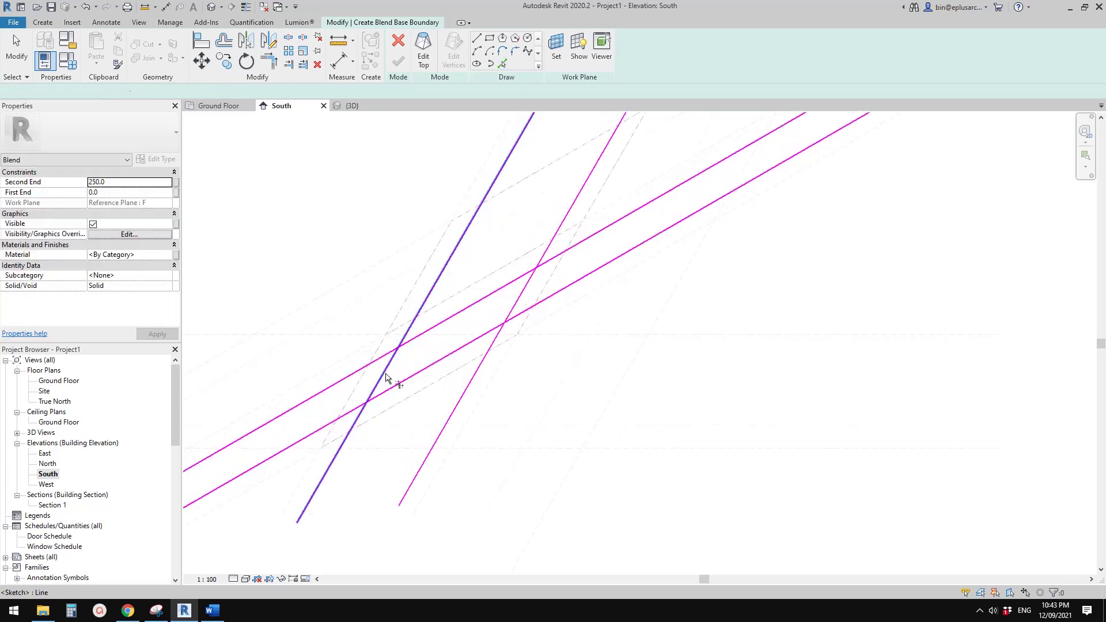
pyautogui.click(385, 373)
pyautogui.click(399, 382)
pyautogui.click(397, 353)
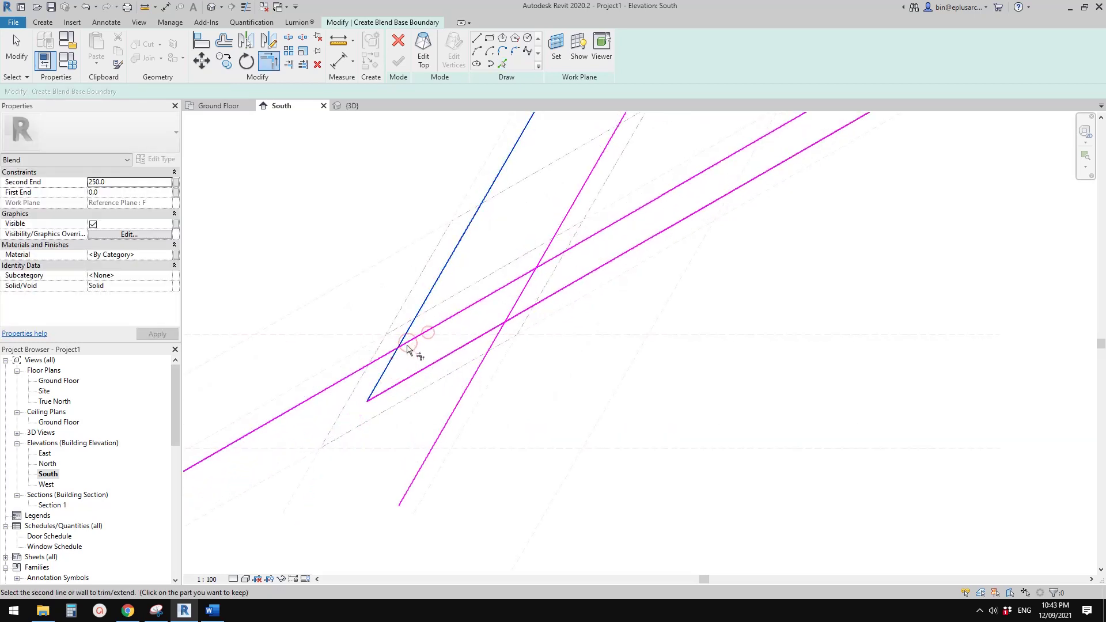
pyautogui.click(490, 294)
pyautogui.click(519, 300)
pyautogui.click(494, 330)
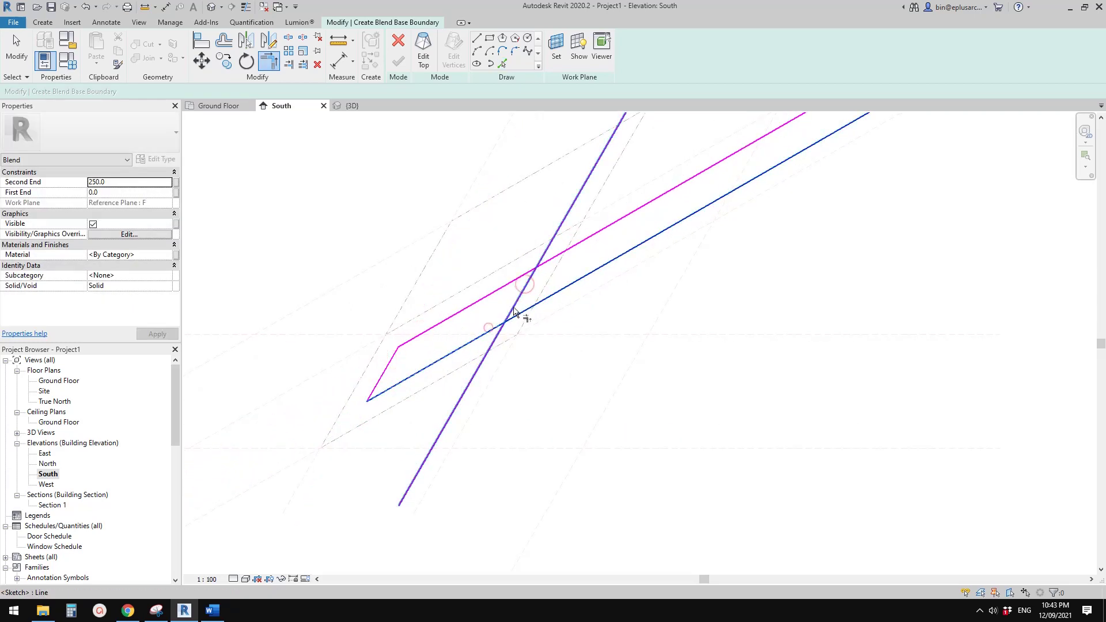
pyautogui.click(506, 285)
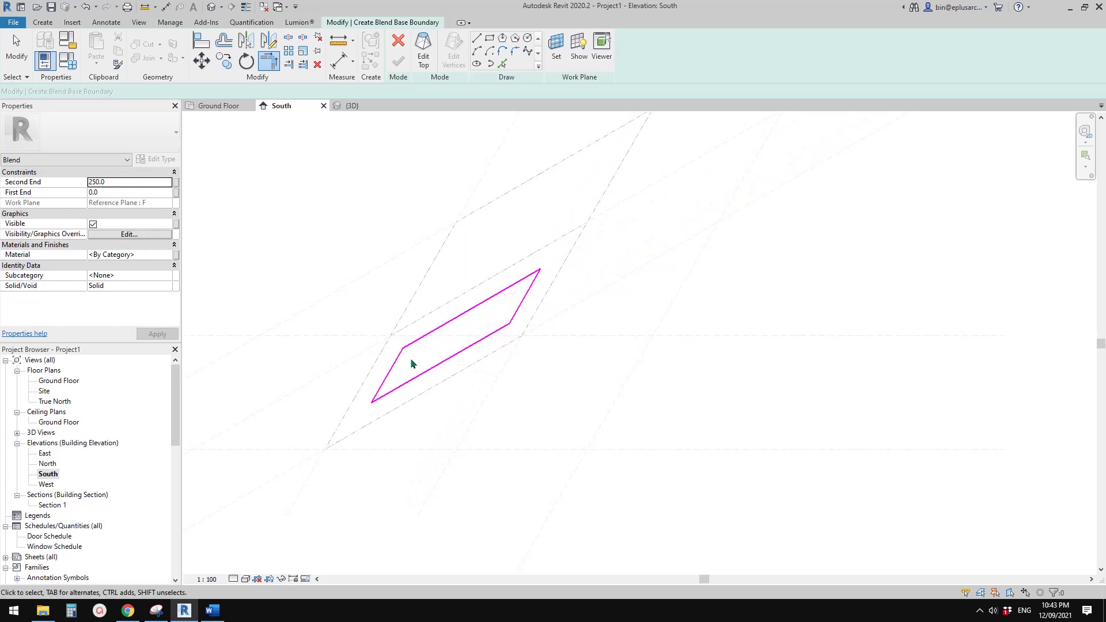
# Add an aligned dimension from the first 60° plane to the parallelogram's nearest slanted edge and lock it
pyautogui.scroll(1, 411, 363)
pyautogui.moveTo(403, 352); pyautogui.dragTo(424, 338, button='middle')
pyautogui.press('d')
pyautogui.press('i')
pyautogui.moveTo(314, 499); pyautogui.dragTo(337, 474, button='middle')
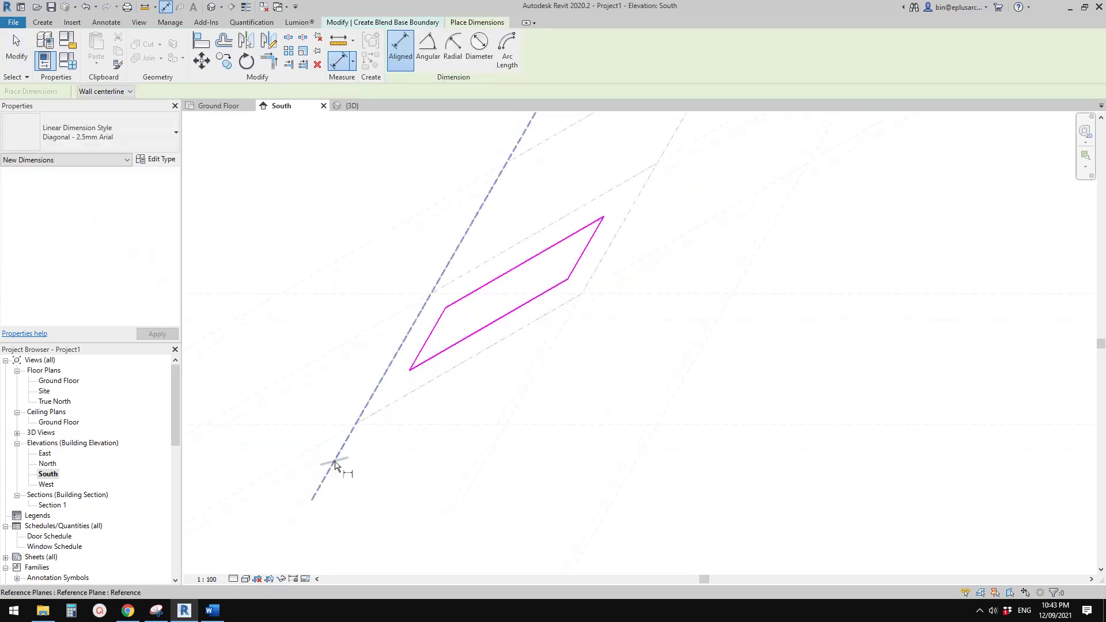
pyautogui.click(335, 465)
pyautogui.click(418, 352)
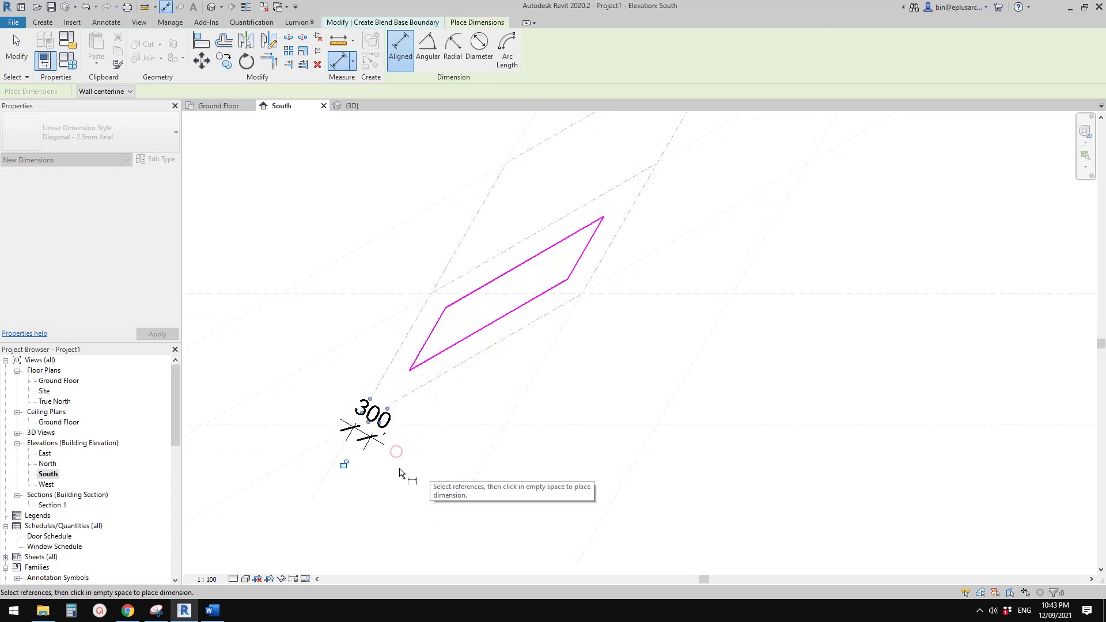
pyautogui.click(398, 456)
pyautogui.moveTo(388, 394); pyautogui.dragTo(361, 408, button='middle')
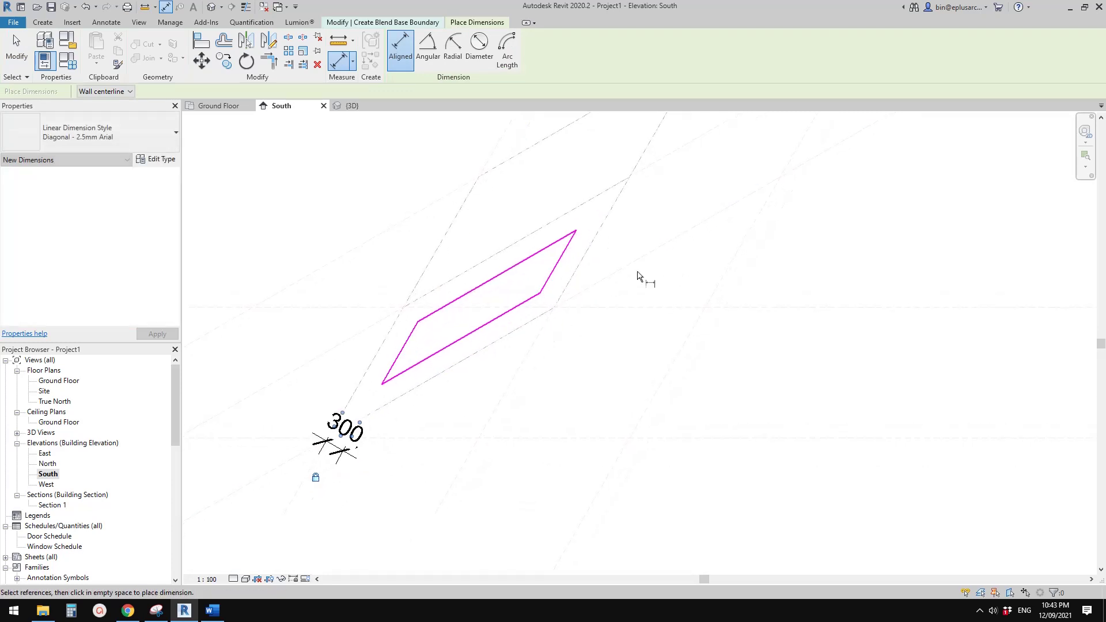
# Dimension the parallelogram's lower edge to the lower 30° plane and lock the dimension
pyautogui.click(626, 267)
pyautogui.click(524, 303)
pyautogui.click(627, 261)
pyautogui.click(627, 262)
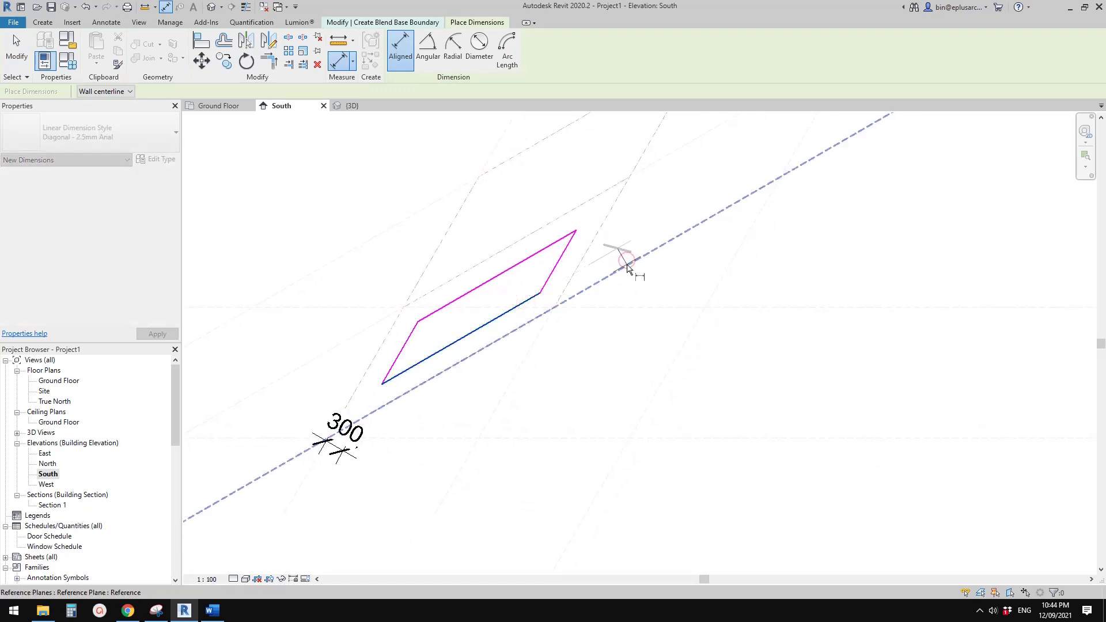
pyautogui.click(636, 243)
pyautogui.moveTo(608, 260); pyautogui.dragTo(602, 264, button='middle')
pyautogui.click(601, 265)
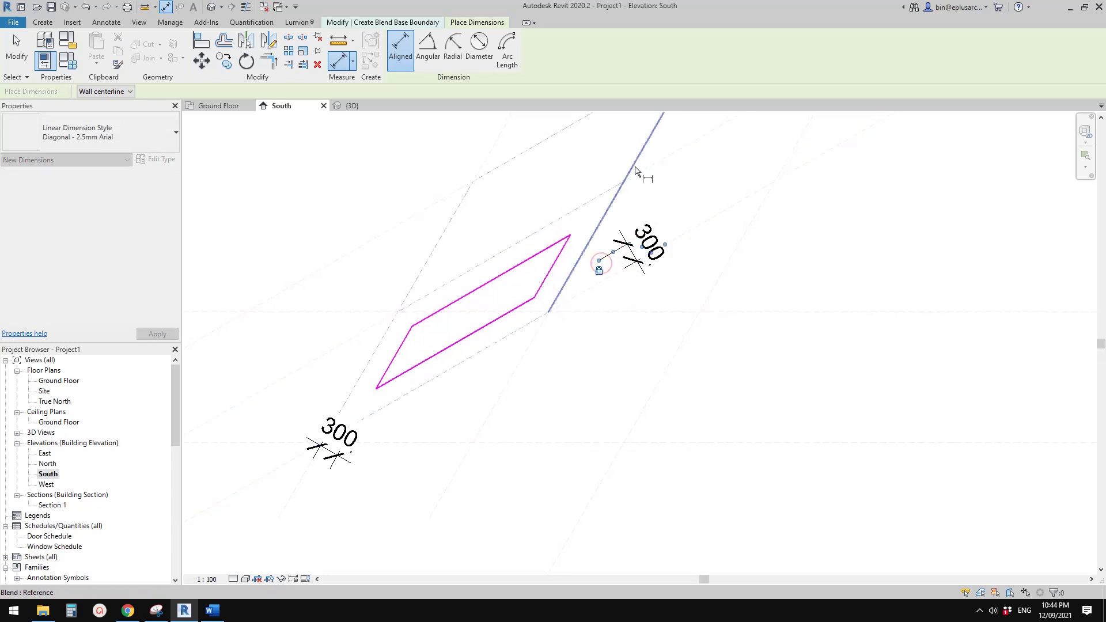
# Dimension the parallelogram's other steep edge to the second 60° plane and lock the dimension
pyautogui.click(509, 392)
pyautogui.click(544, 282)
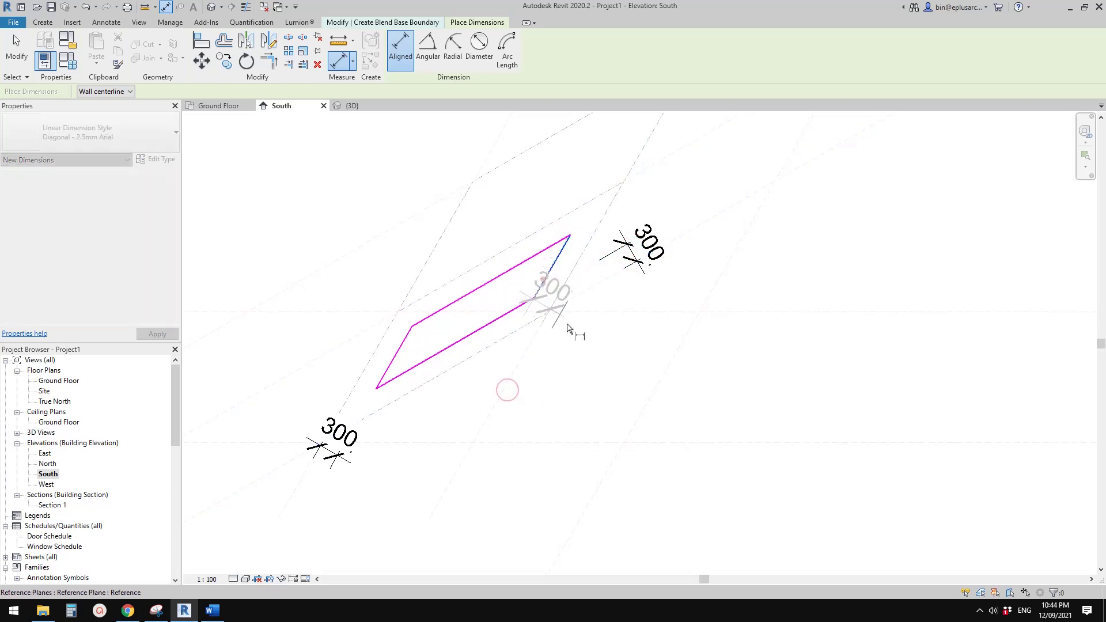
pyautogui.click(587, 340)
pyautogui.click(517, 344)
pyautogui.moveTo(527, 376); pyautogui.dragTo(523, 421, button='middle')
pyautogui.scroll(-1, 458, 385)
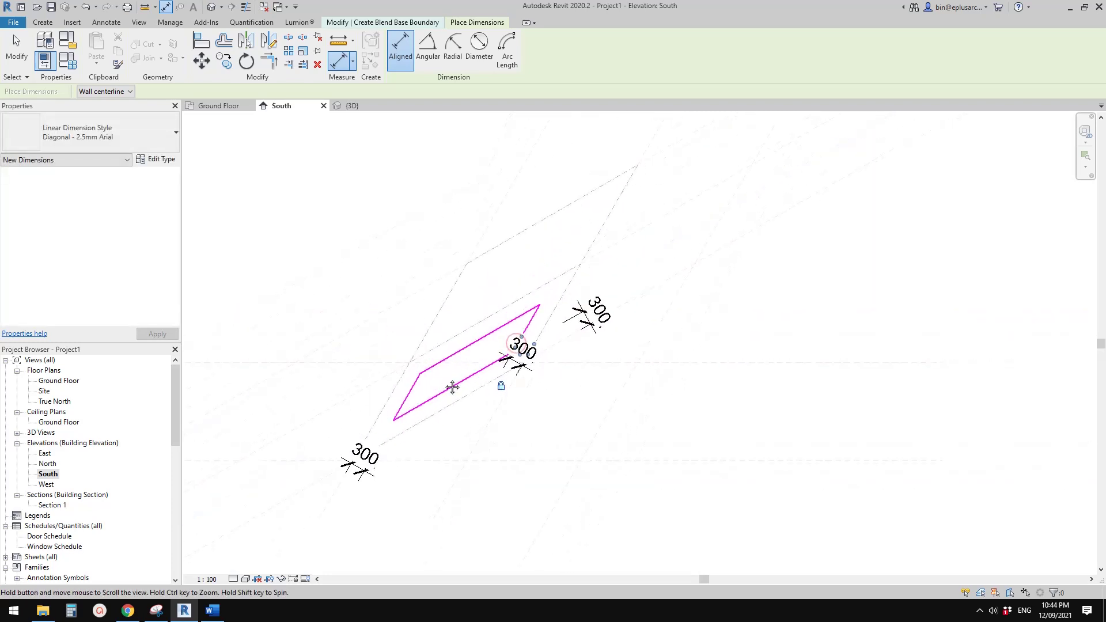
# Dimension the parallelogram's upper edge to the middle 30° plane and end dimensioning
pyautogui.click(351, 401)
pyautogui.click(442, 367)
pyautogui.click(376, 405)
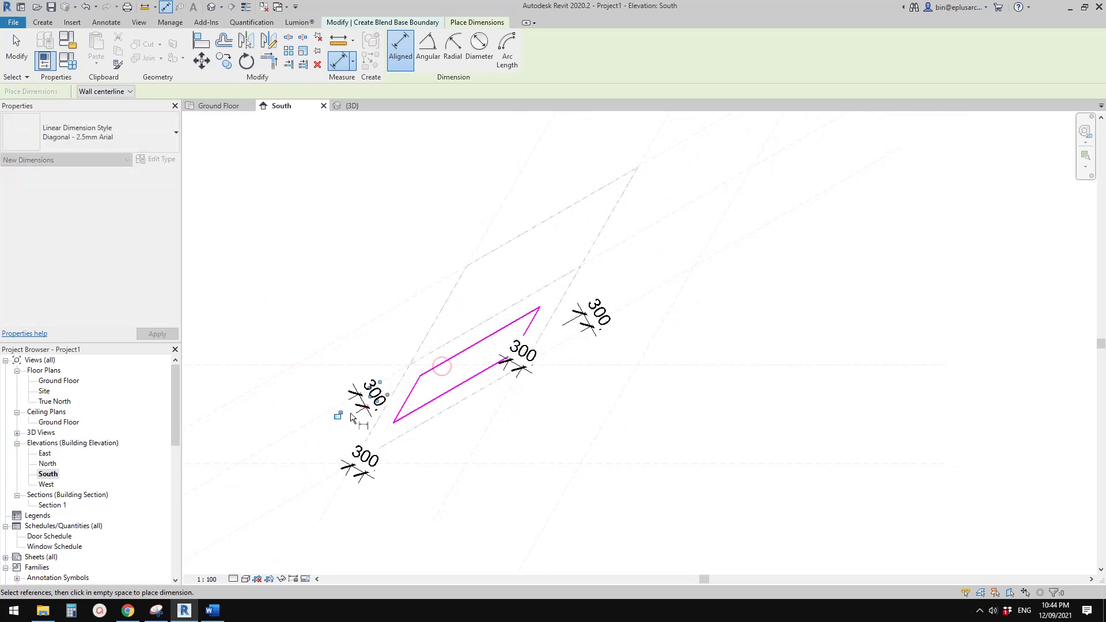
pyautogui.press('Escape')
pyautogui.press('Escape')
pyautogui.press('Escape')
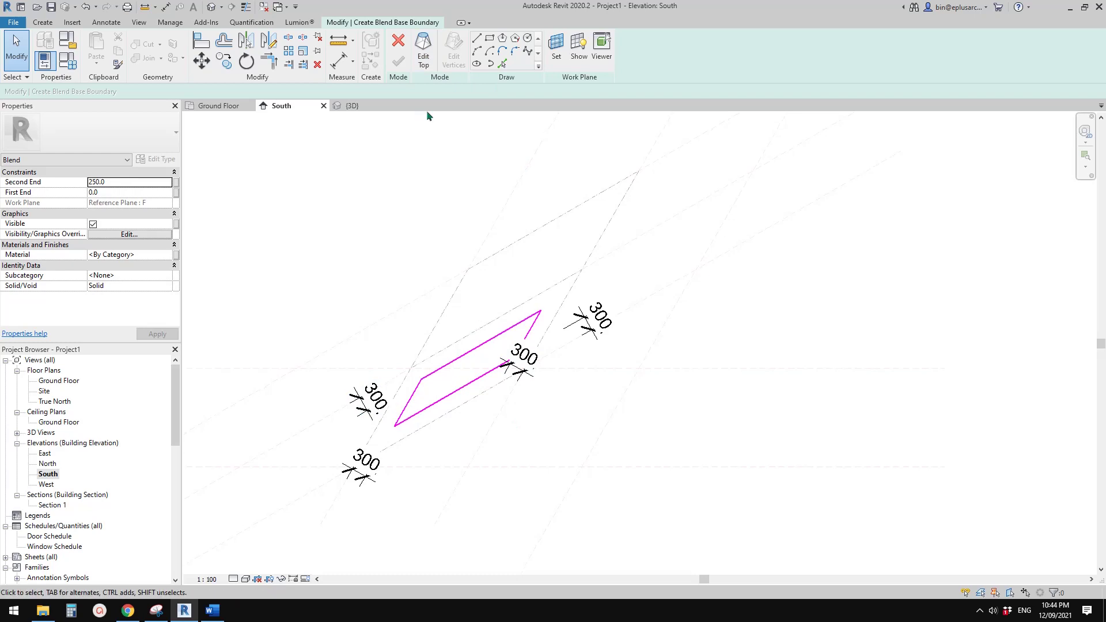
# Switch to the blend's top boundary and set its work plane to Reference Plane : B
pyautogui.click(424, 56)
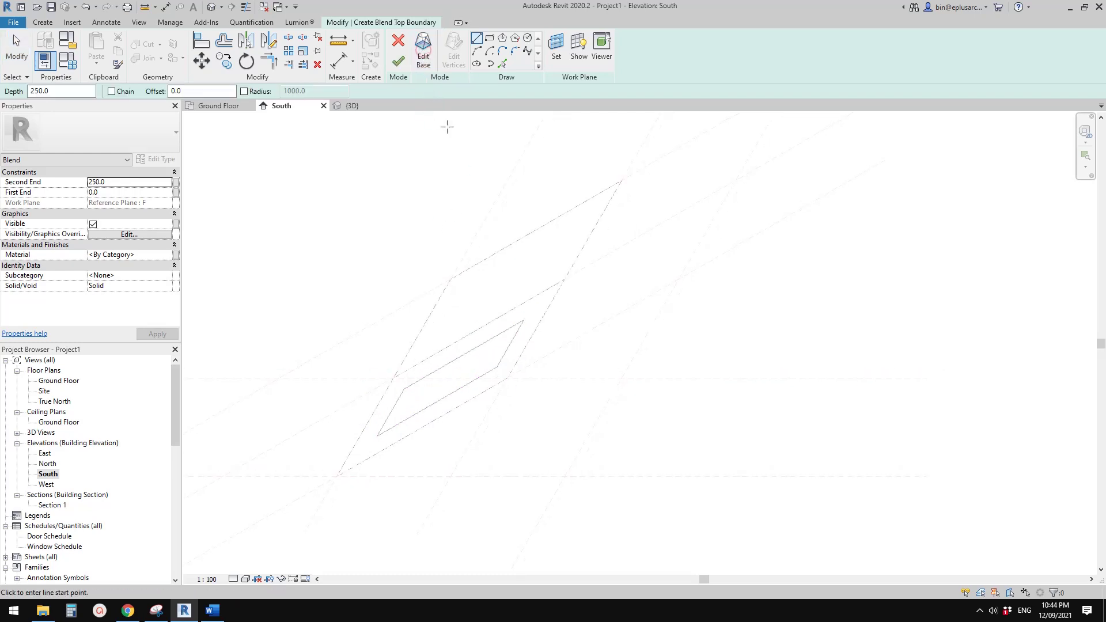
pyautogui.click(556, 53)
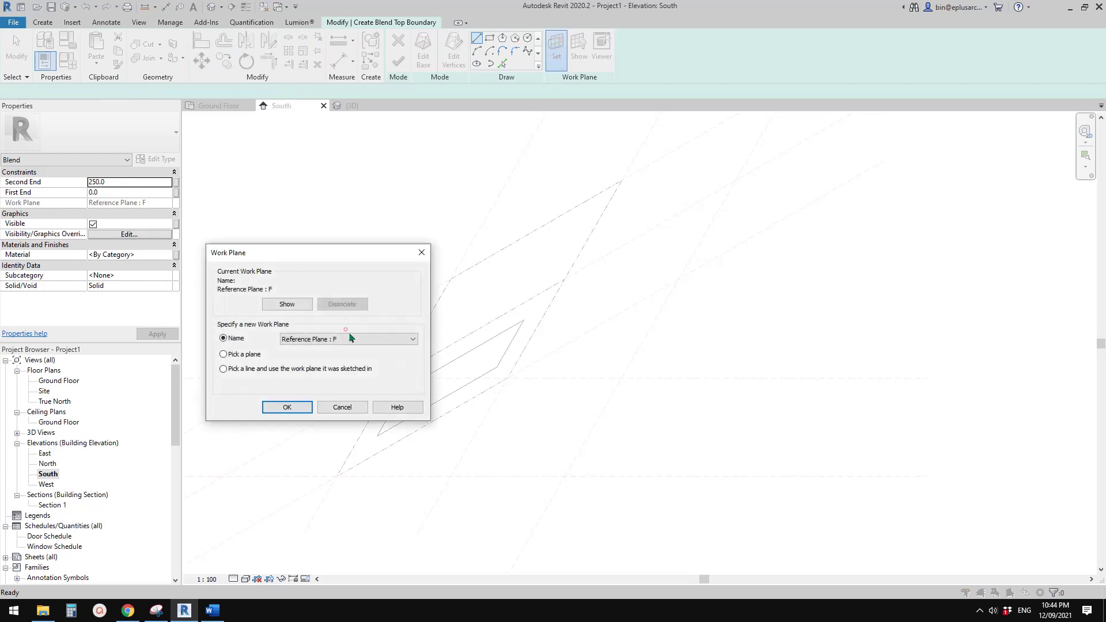
pyautogui.click(364, 340)
pyautogui.click(346, 356)
pyautogui.click(291, 407)
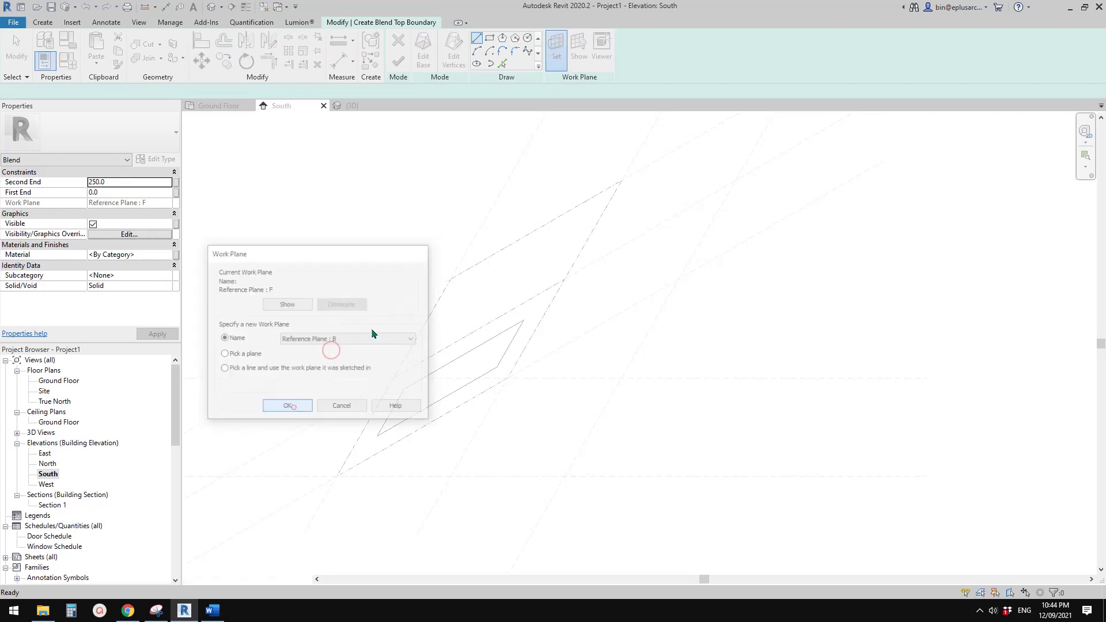
# Pick the two upper 30° planes and the two 60° planes to create locked sketch lines offset 300 mm inward
pyautogui.click(501, 65)
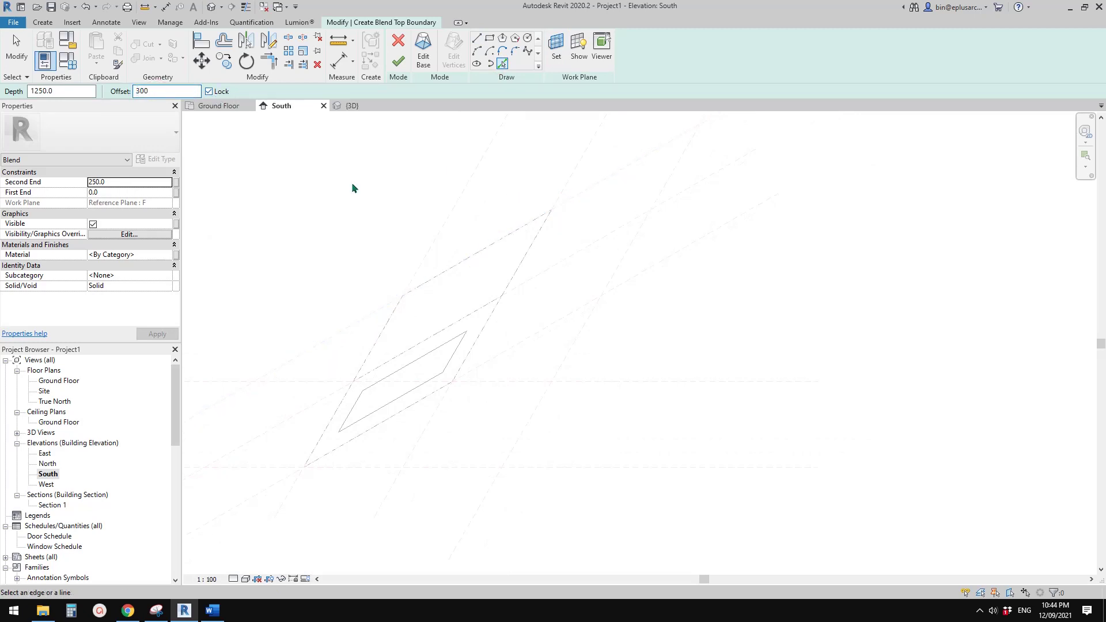
pyautogui.click(570, 205)
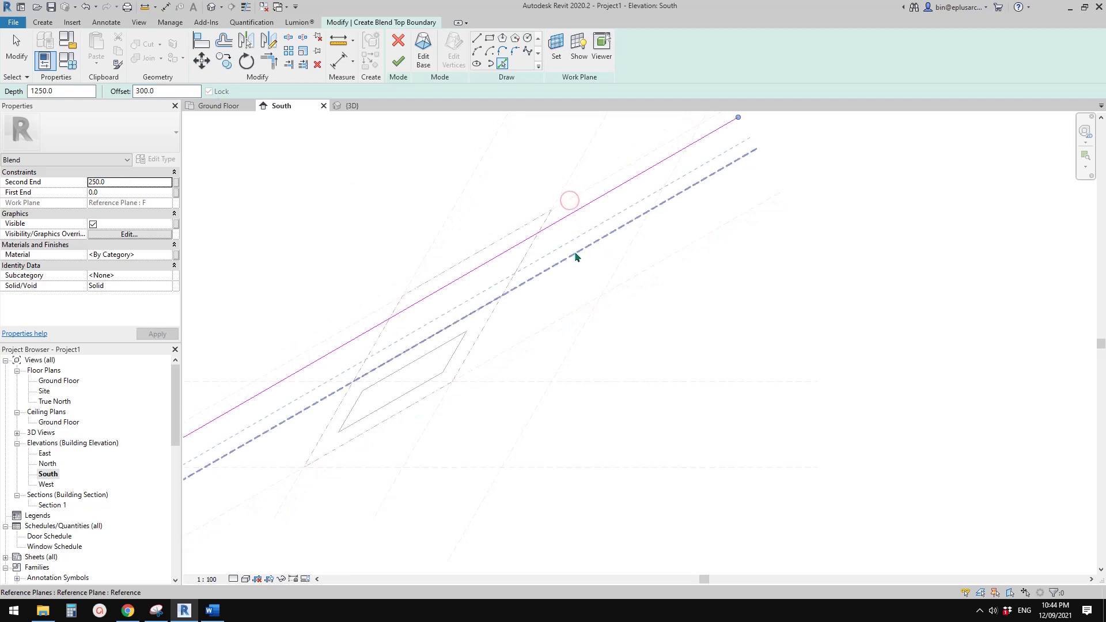
pyautogui.click(577, 256)
pyautogui.click(565, 182)
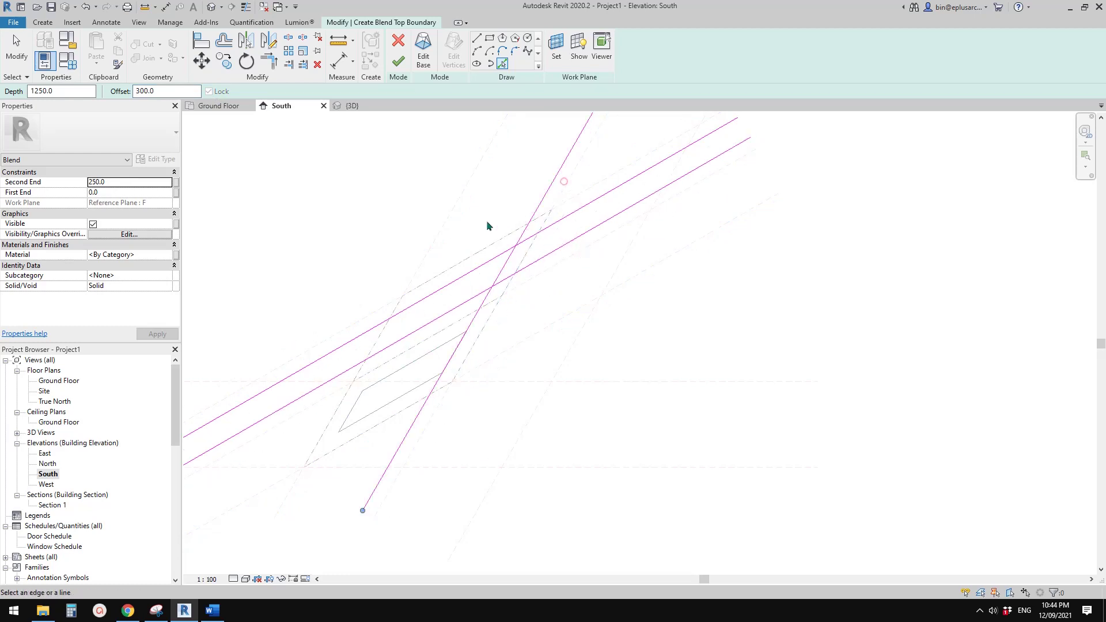
pyautogui.click(441, 234)
# Trim the four offset lines into a closed parallelogram inside the upper cell
pyautogui.press('t')
pyautogui.press('r')
pyautogui.click(406, 315)
pyautogui.click(417, 301)
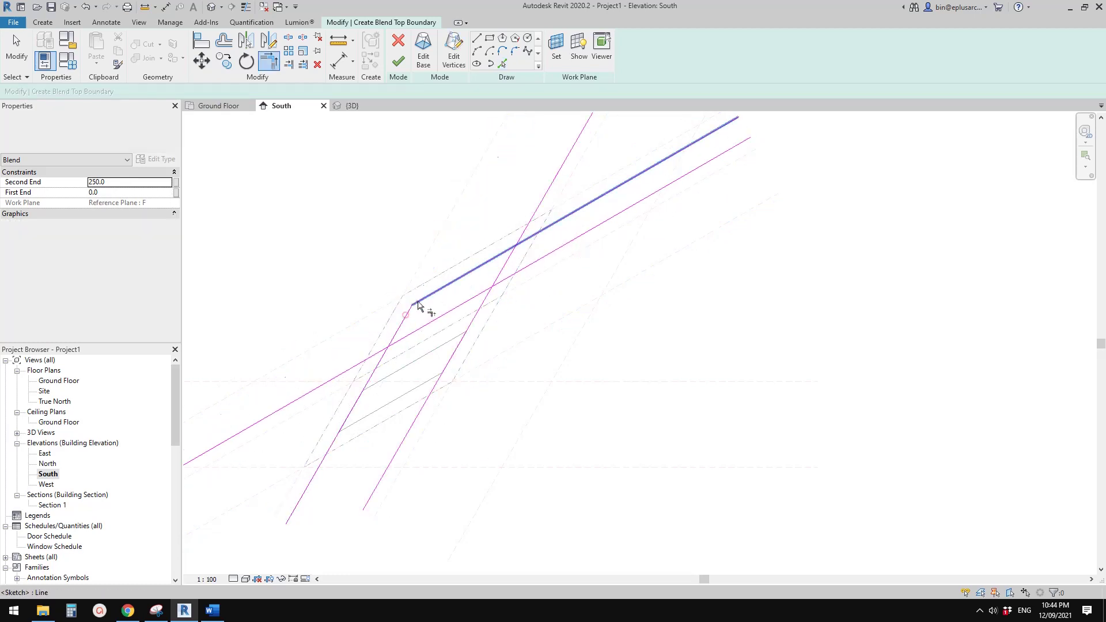
pyautogui.click(436, 292)
pyautogui.click(504, 265)
pyautogui.click(504, 270)
pyautogui.click(474, 299)
pyautogui.click(455, 309)
pyautogui.click(402, 326)
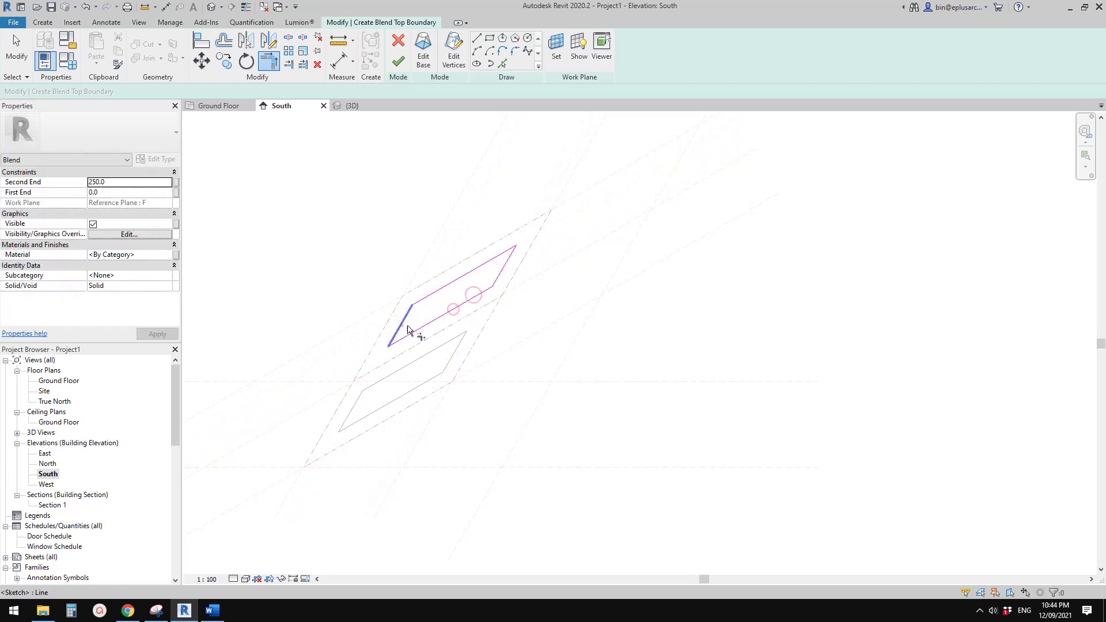
# Add aligned dimensions from the top parallelogram's lower and upper edges to their adjacent 30° planes
pyautogui.press('d')
pyautogui.moveTo(483, 303); pyautogui.dragTo(486, 304, button='middle')
pyautogui.press('d')
pyautogui.press('i')
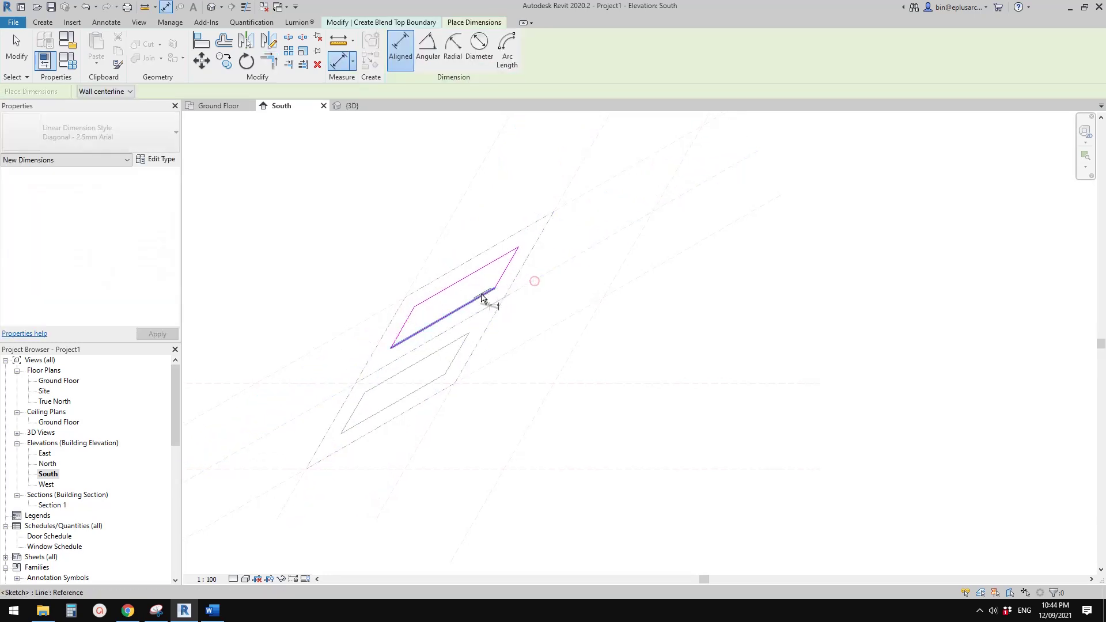
pyautogui.click(489, 294)
pyautogui.click(557, 263)
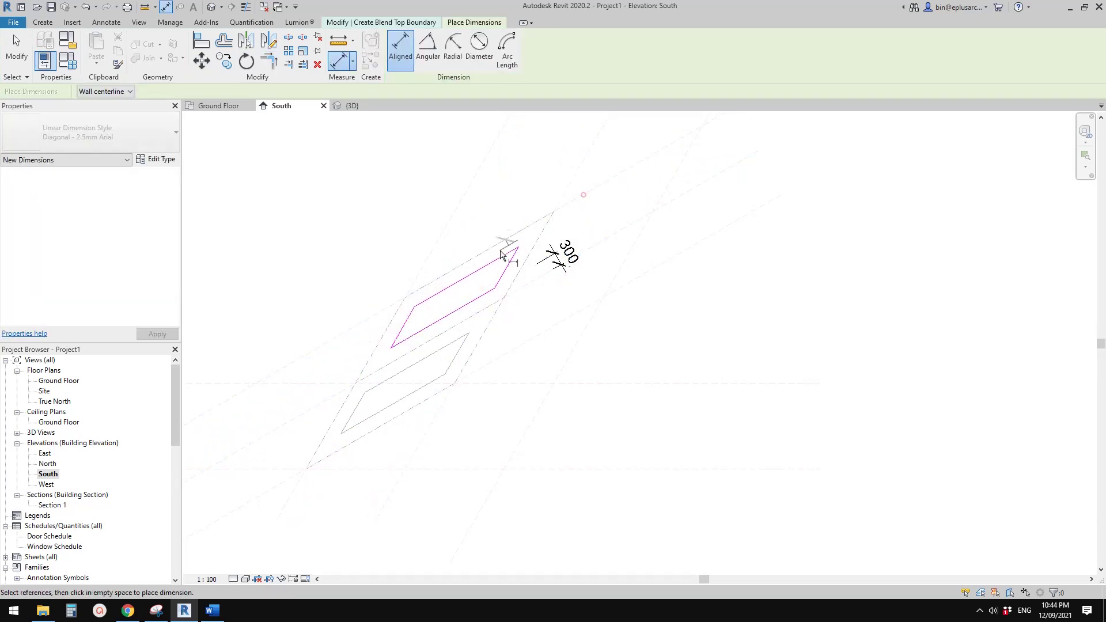
pyautogui.click(497, 259)
pyautogui.click(582, 218)
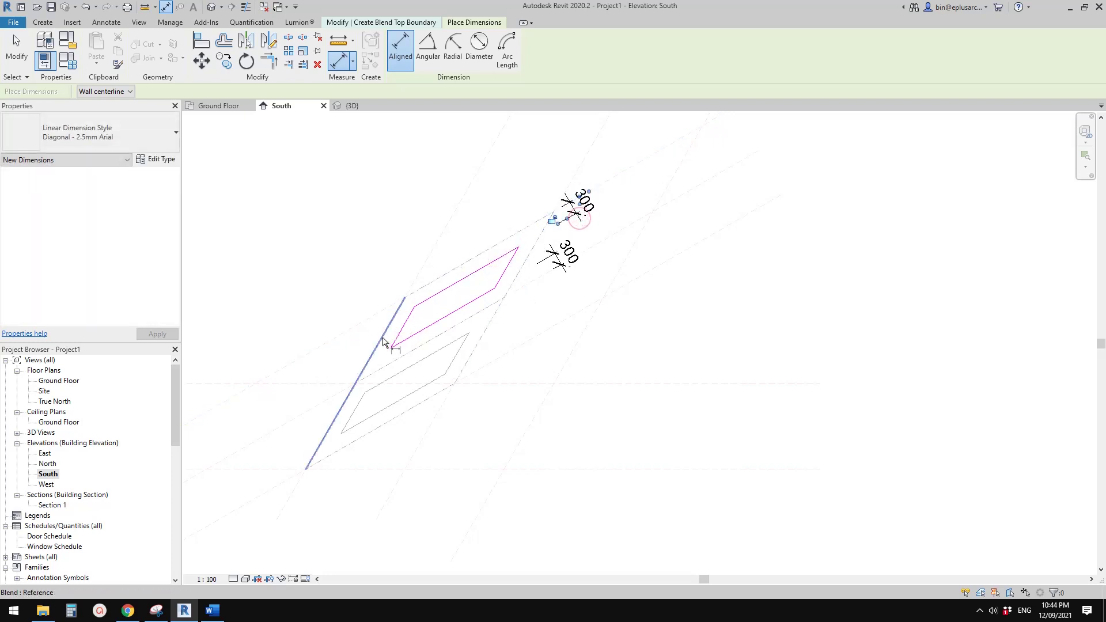
# Add aligned dimensions from the top parallelogram's two steep edges to the adjacent 60° planes and end dimensioning
pyautogui.click(427, 258)
pyautogui.click(410, 322)
pyautogui.click(450, 244)
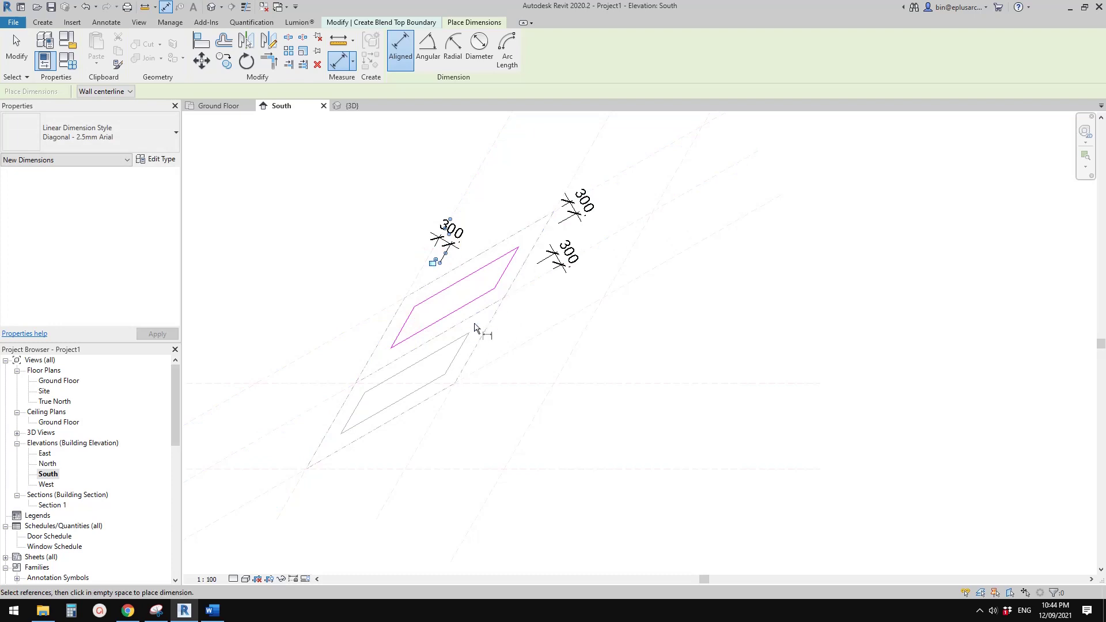
pyautogui.click(505, 270)
pyautogui.moveTo(553, 208); pyautogui.dragTo(545, 234, button='middle')
pyautogui.click(574, 187)
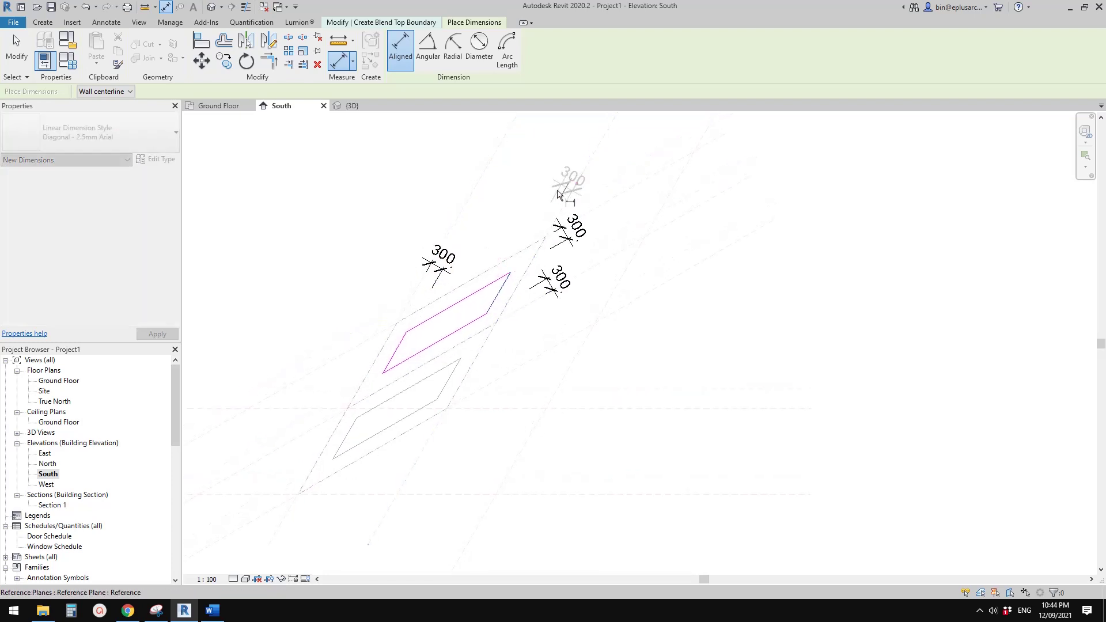
pyautogui.click(546, 205)
pyautogui.press('Escape')
# Lock the 300 mm dimensions around the top parallelogram one by one
pyautogui.click(556, 208)
pyautogui.keyDown('ctrl'); pyautogui.click(572, 230); pyautogui.keyUp('ctrl')
pyautogui.keyDown('ctrl'); pyautogui.click(560, 280); pyautogui.keyUp('ctrl')
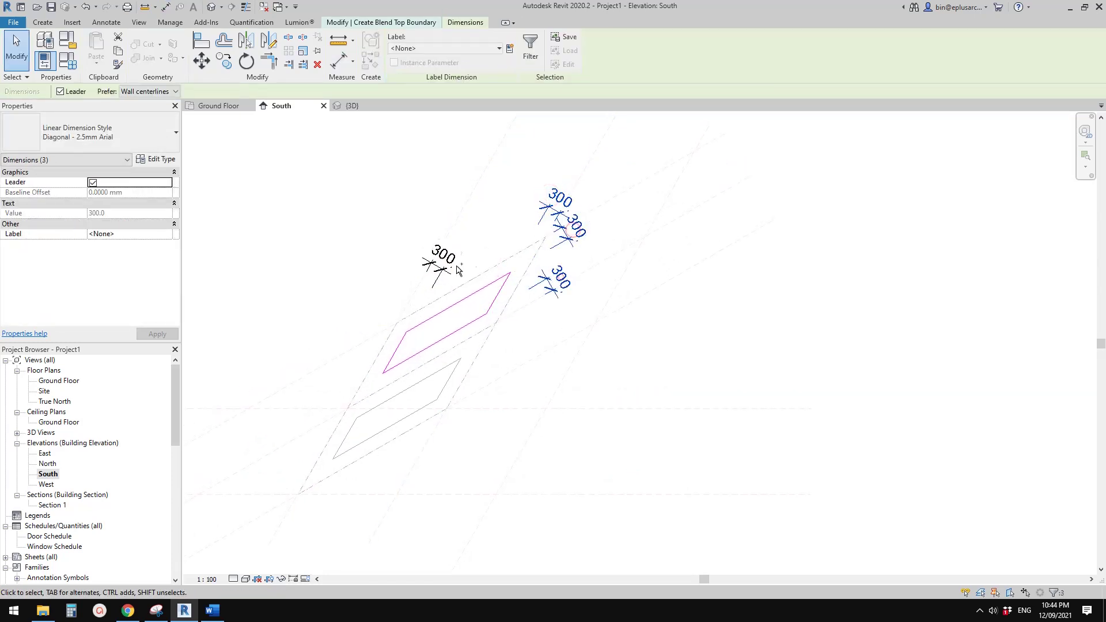
pyautogui.keyDown('ctrl'); pyautogui.click(459, 269); pyautogui.keyUp('ctrl')
pyautogui.click(466, 203)
pyautogui.click(449, 268)
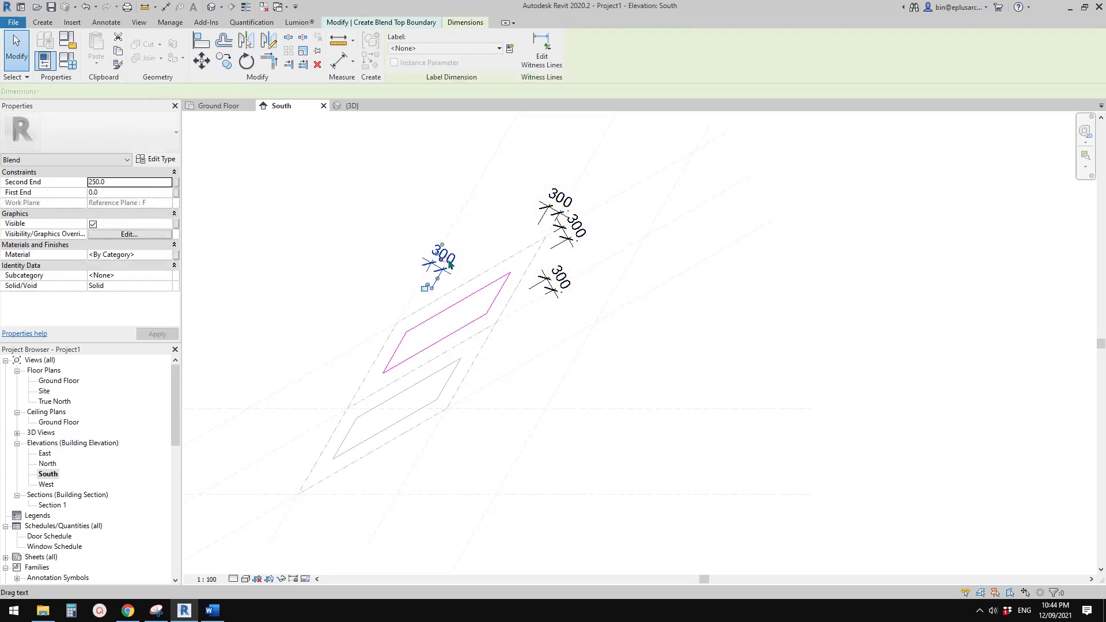
pyautogui.click(424, 290)
pyautogui.click(549, 208)
pyautogui.click(541, 232)
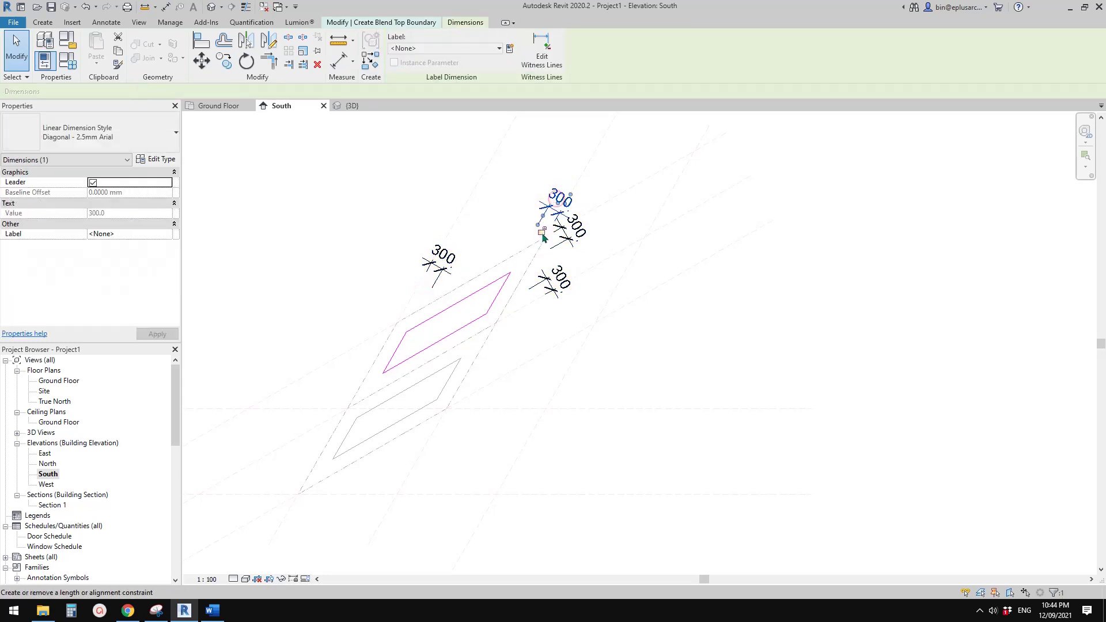
pyautogui.click(569, 238)
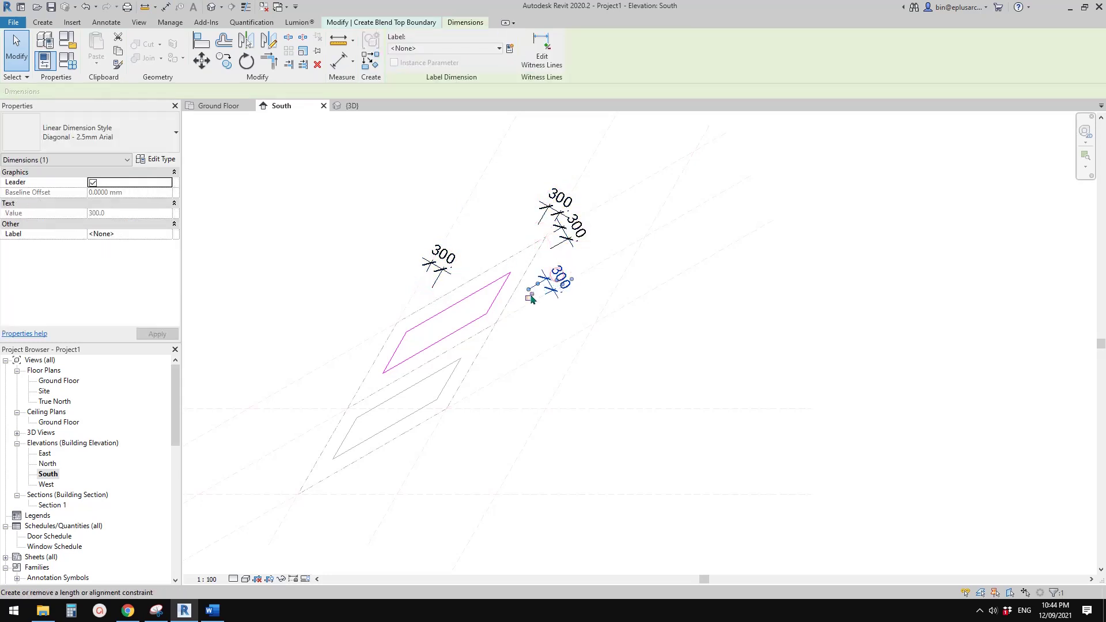
pyautogui.click(530, 294)
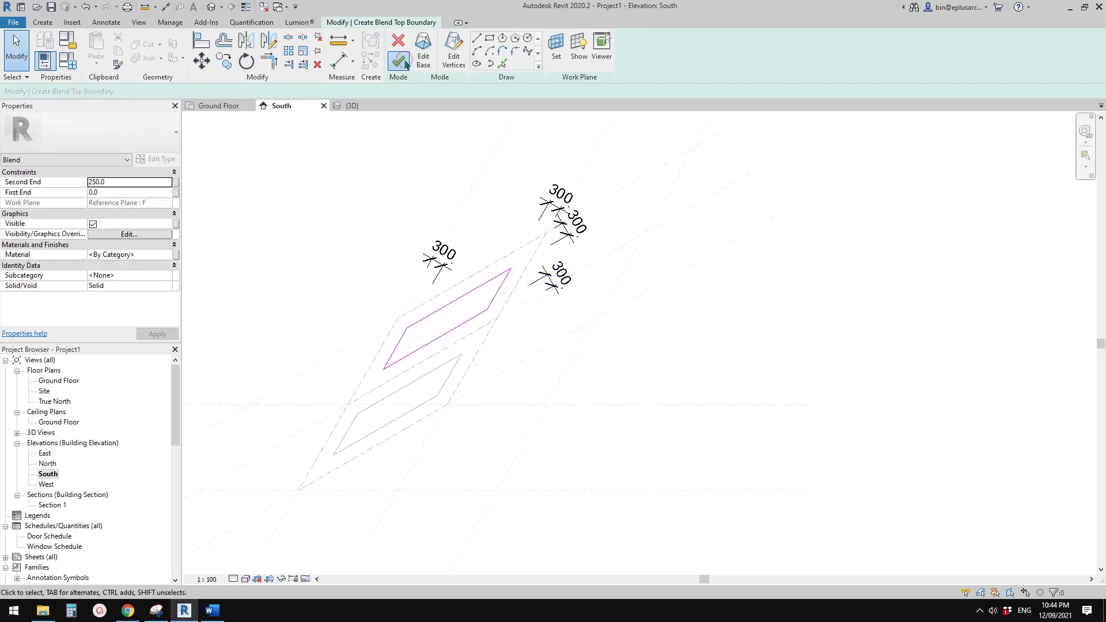
# Finish the inner blend's sketch and deselect the new blend
pyautogui.click(405, 63)
pyautogui.moveTo(416, 218); pyautogui.dragTo(444, 204, button='middle')
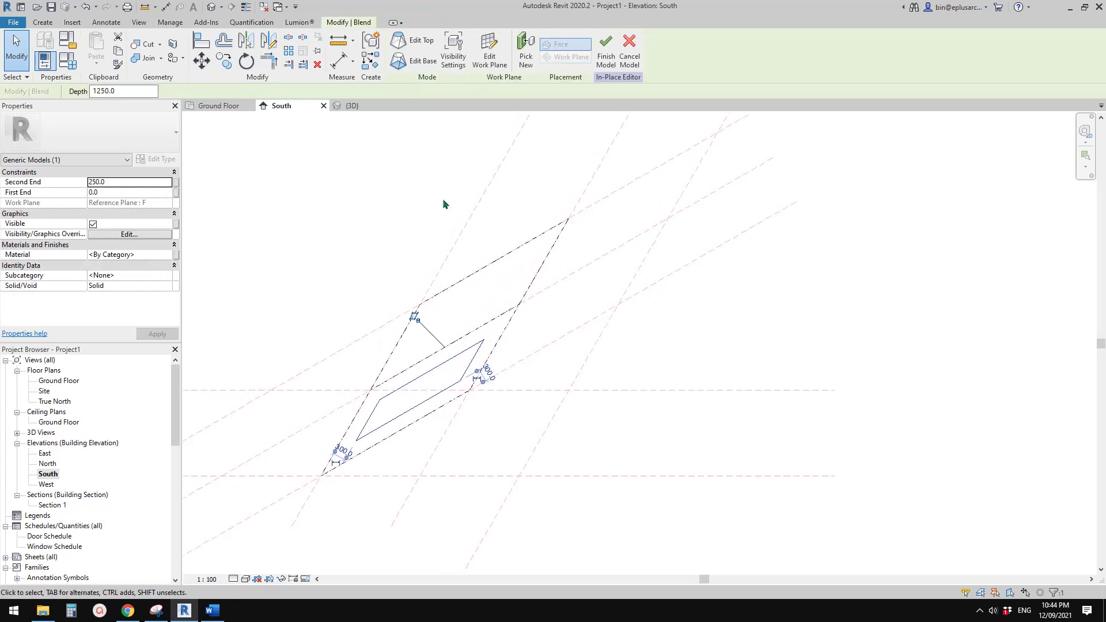
pyautogui.click(393, 214)
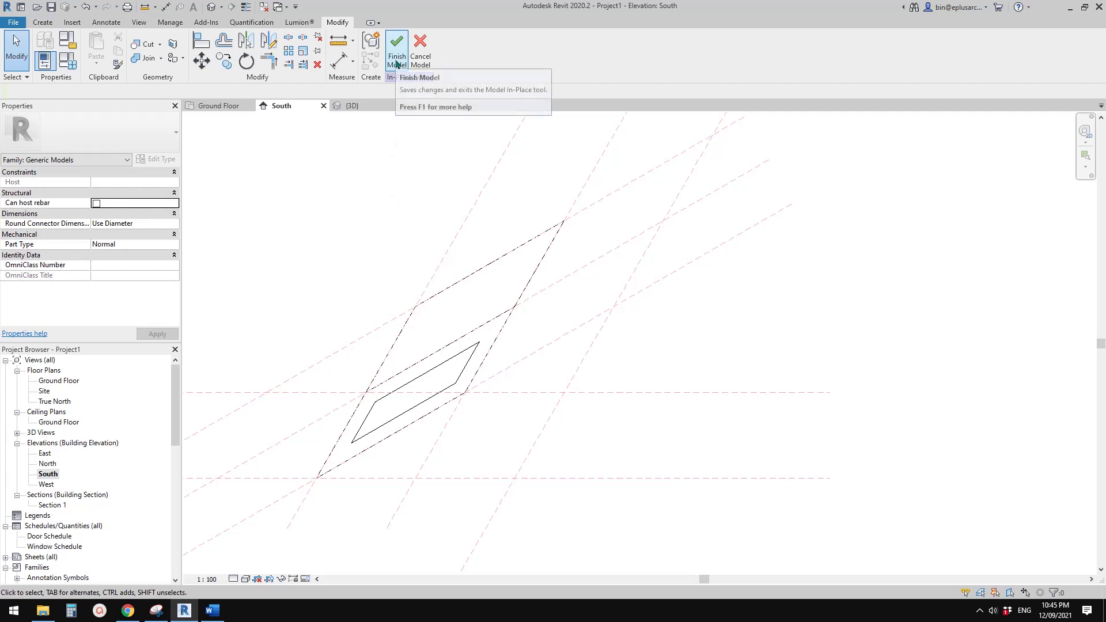
pyautogui.click(457, 356)
pyautogui.click(459, 358)
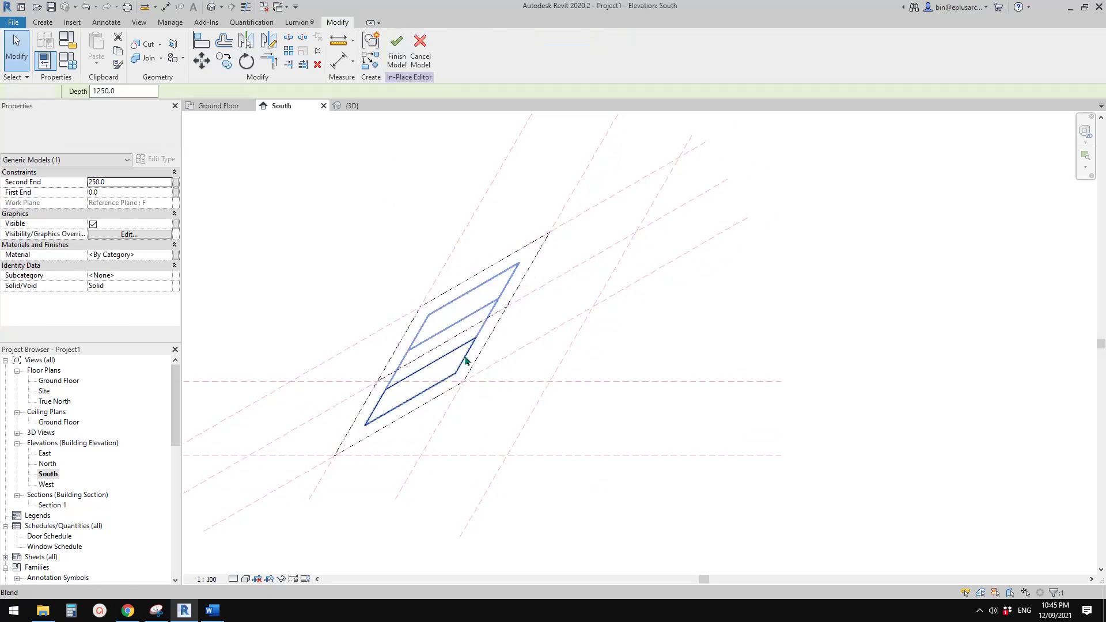
# Open the Site floor plan to show both blends against reference planes F and B
pyautogui.doubleClick(59, 381)
pyautogui.moveTo(254, 388)
pyautogui.mouseDown(button='middle')
pyautogui.moveTo(382, 395)
pyautogui.moveTo(421, 414)
pyautogui.moveTo(696, 395)
pyautogui.moveTo(761, 380)
pyautogui.mouseUp(button='middle')
pyautogui.doubleClick(45, 391)
pyautogui.moveTo(380, 392); pyautogui.dragTo(644, 399, button='middle')
pyautogui.scroll(4, 460, 358)
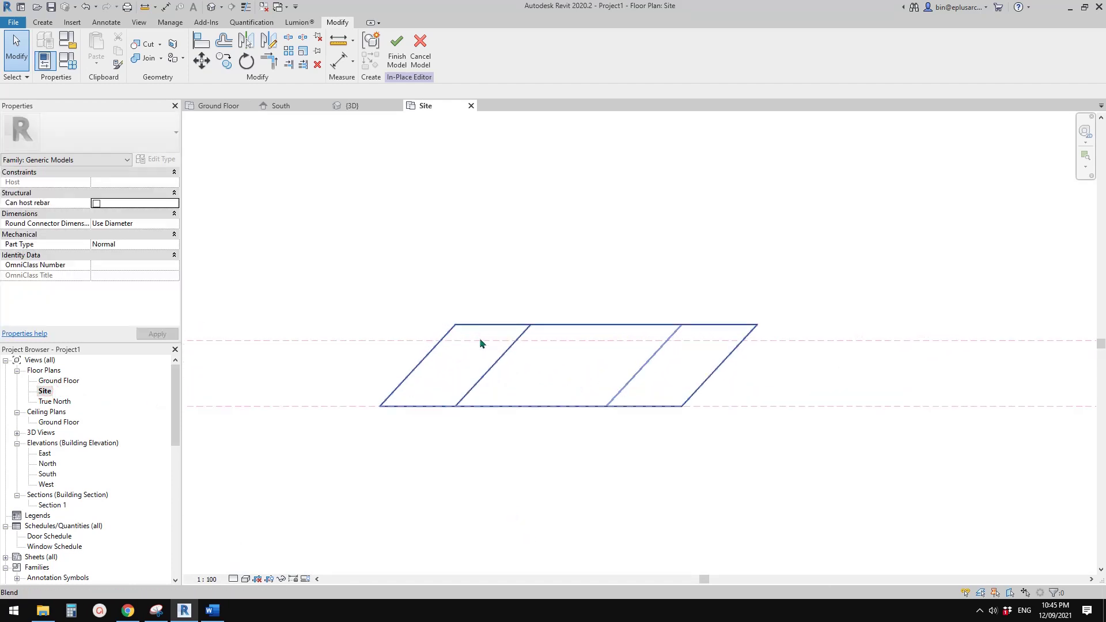
pyautogui.scroll(-1, 486, 340)
# Select both blends and set their Second End to 0
pyautogui.moveTo(565, 308); pyautogui.dragTo(398, 298)
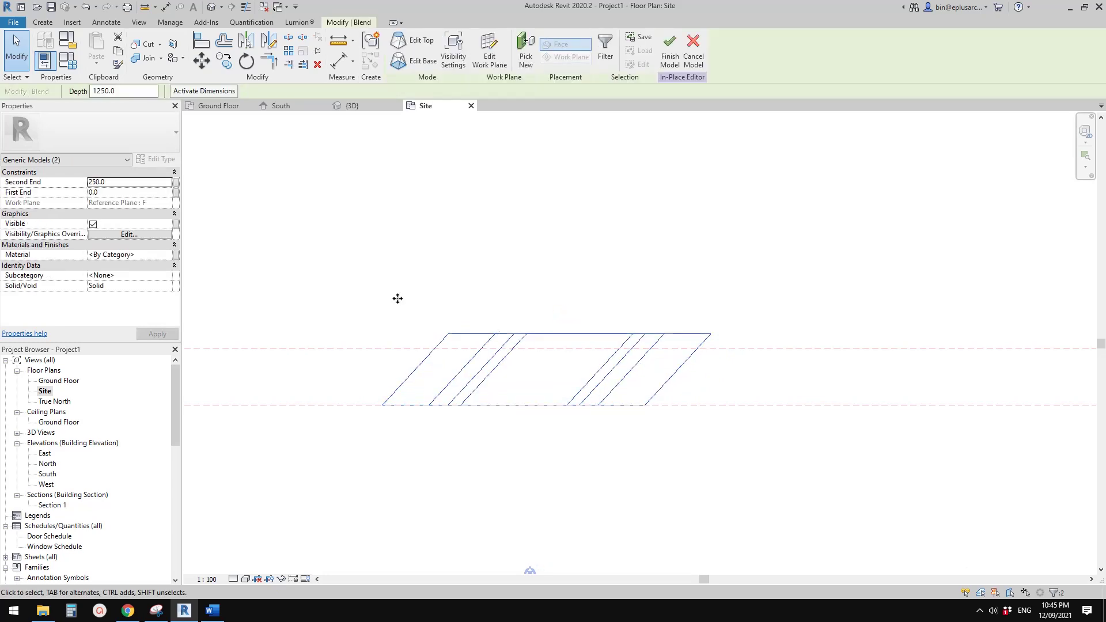
pyautogui.click(586, 285)
pyautogui.moveTo(604, 289); pyautogui.dragTo(395, 298)
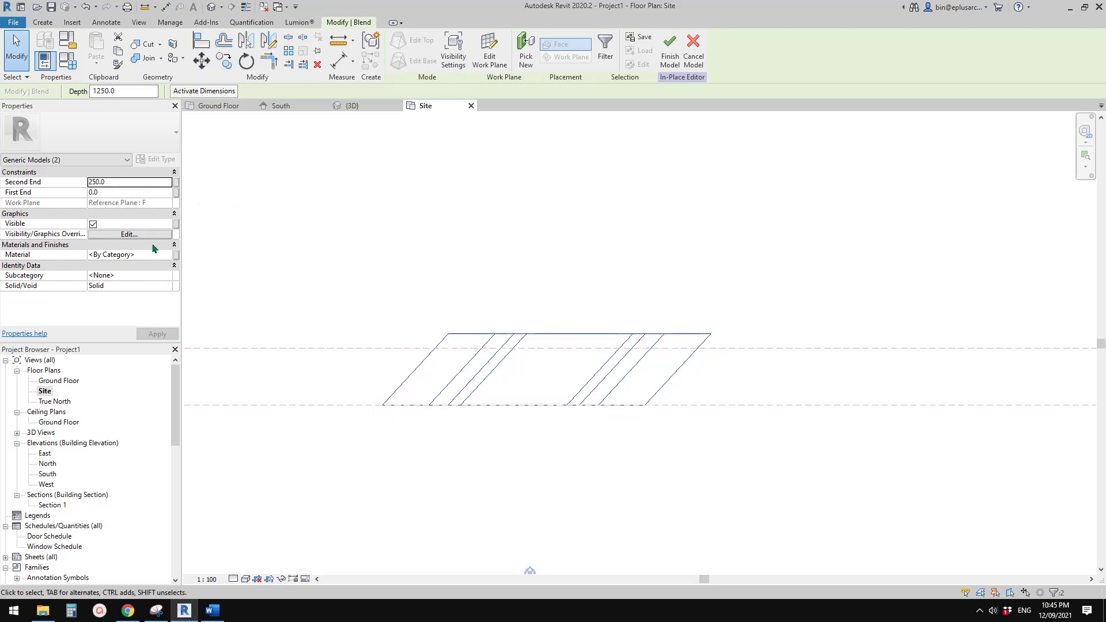
pyautogui.moveTo(540, 348); pyautogui.dragTo(538, 352, button='middle')
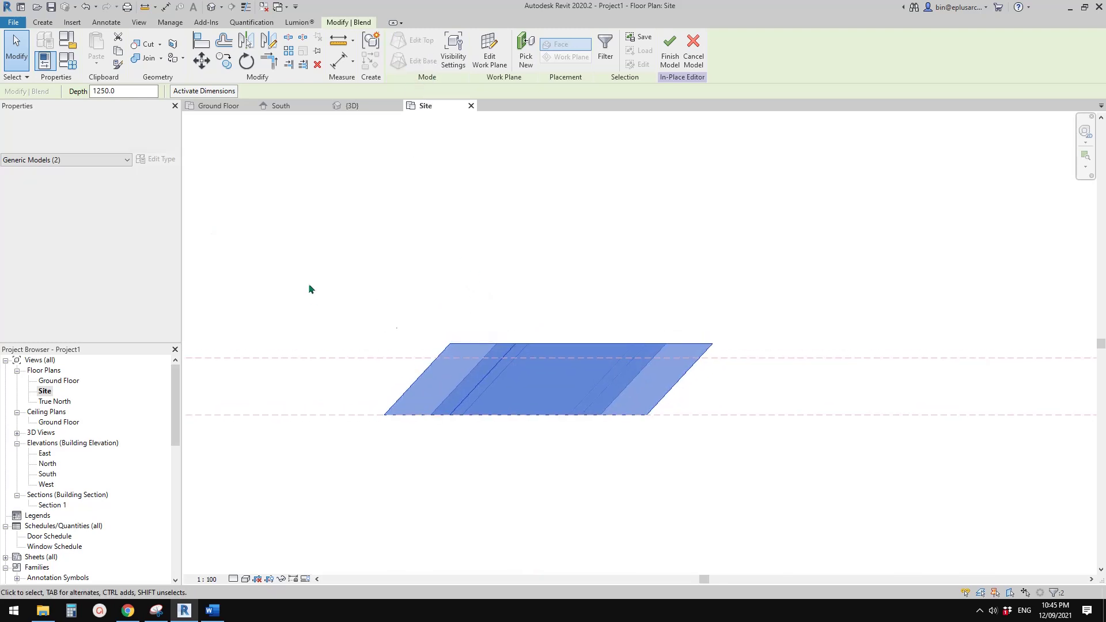
pyautogui.click(118, 181)
pyautogui.write('0')
pyautogui.press('Return')
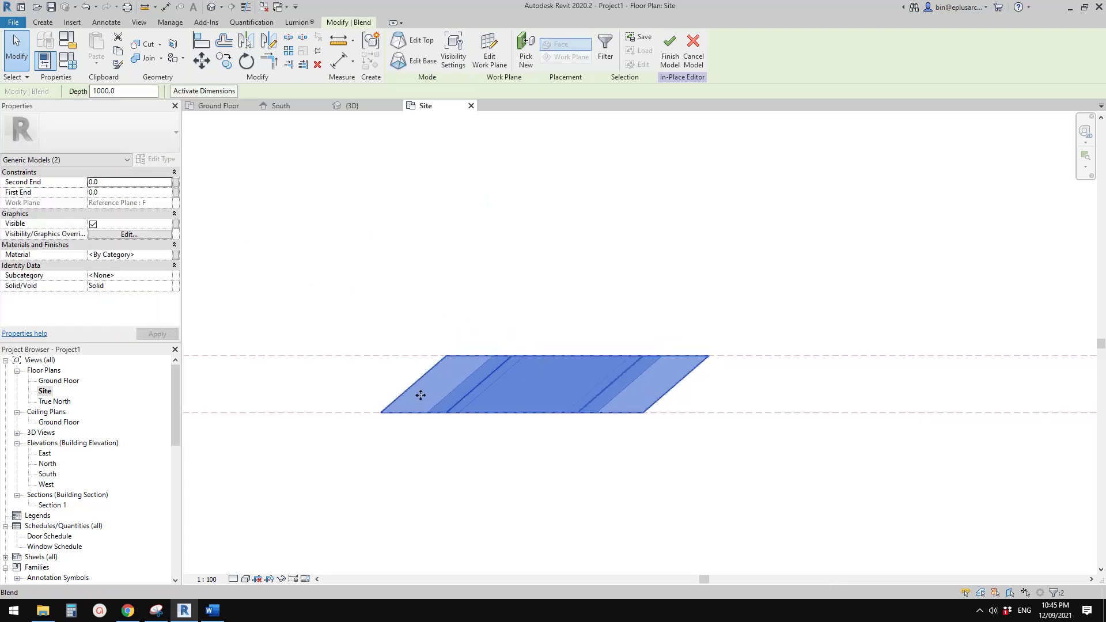
pyautogui.click(411, 365)
pyautogui.moveTo(690, 359); pyautogui.dragTo(691, 384, button='middle')
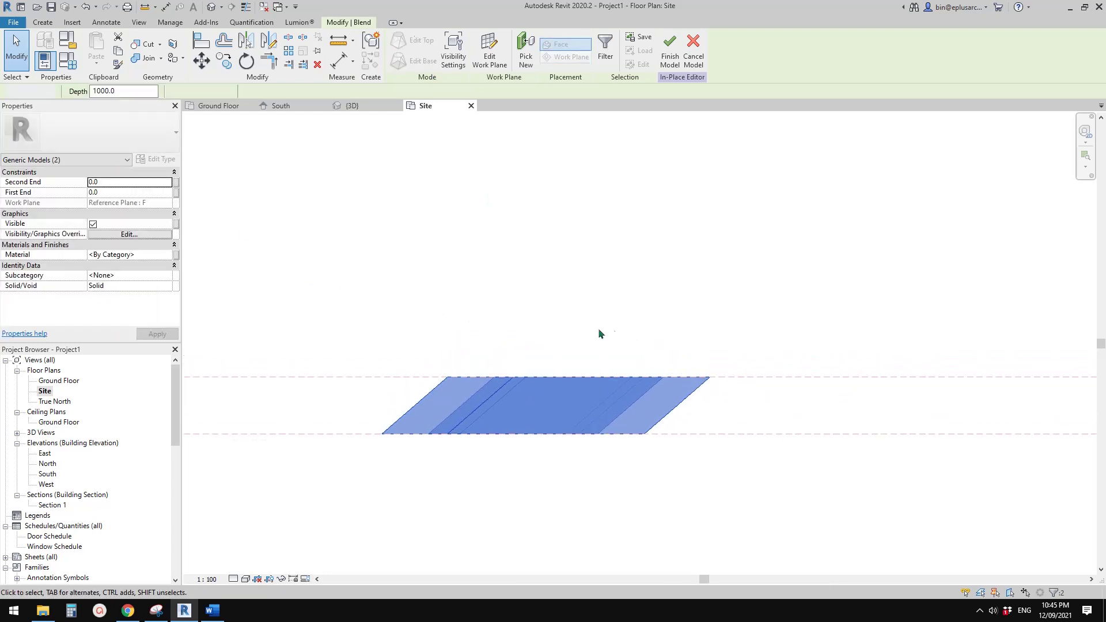
pyautogui.click(598, 329)
# Switch to the 3D view and change the inner blend from Solid to Void
pyautogui.click(352, 105)
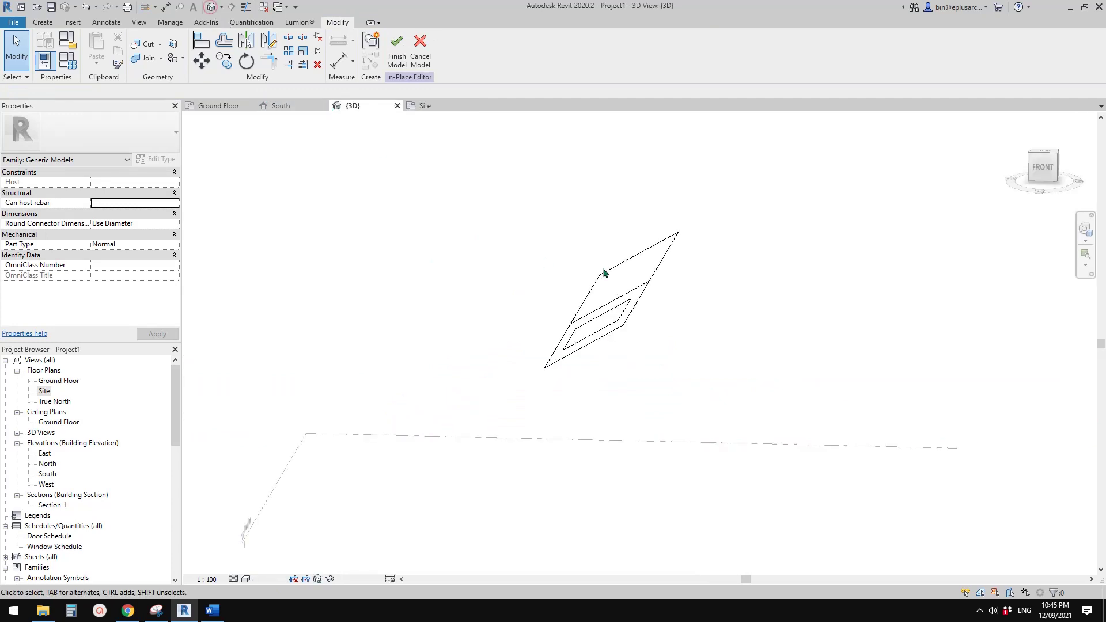
pyautogui.keyDown('shift'); pyautogui.moveTo(603, 271); pyautogui.dragTo(676, 306, button='middle'); pyautogui.keyUp('shift')
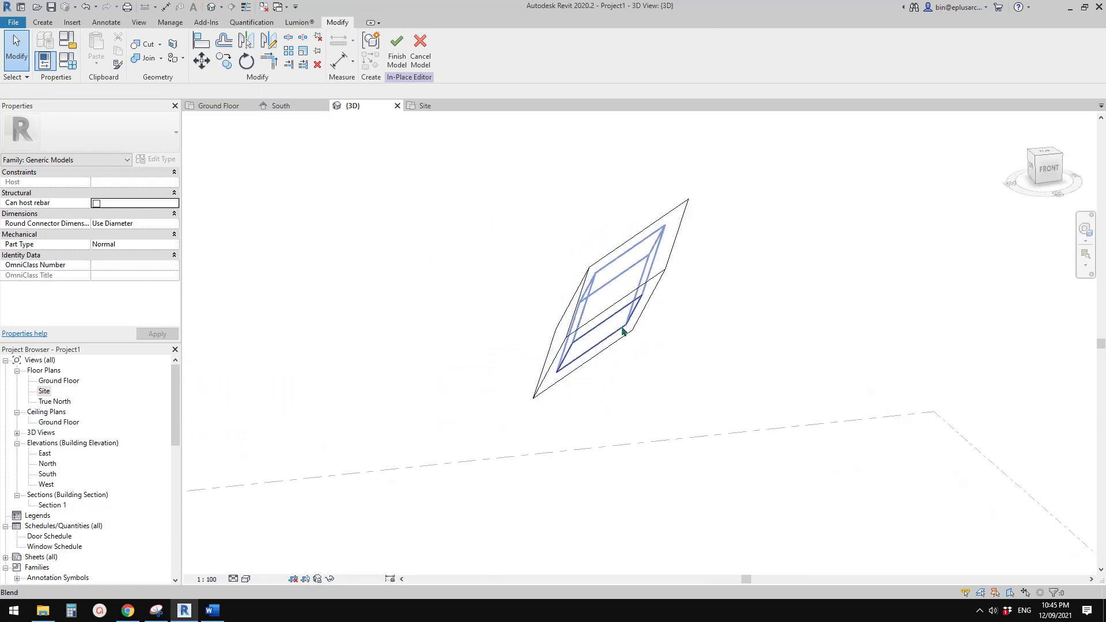
pyautogui.click(620, 329)
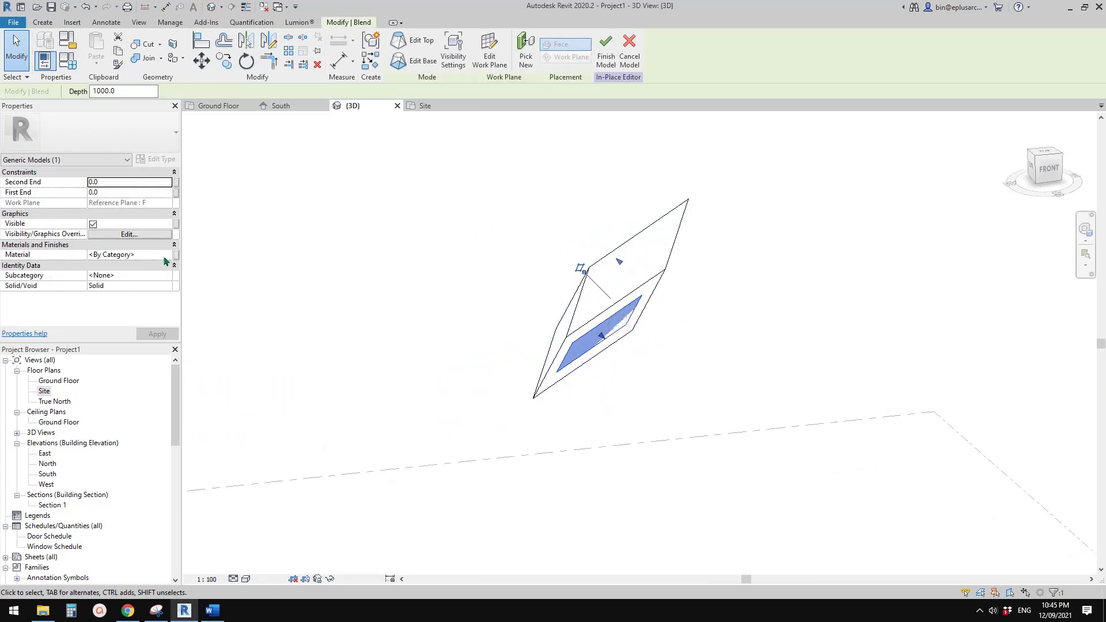
pyautogui.click(169, 286)
pyautogui.click(104, 304)
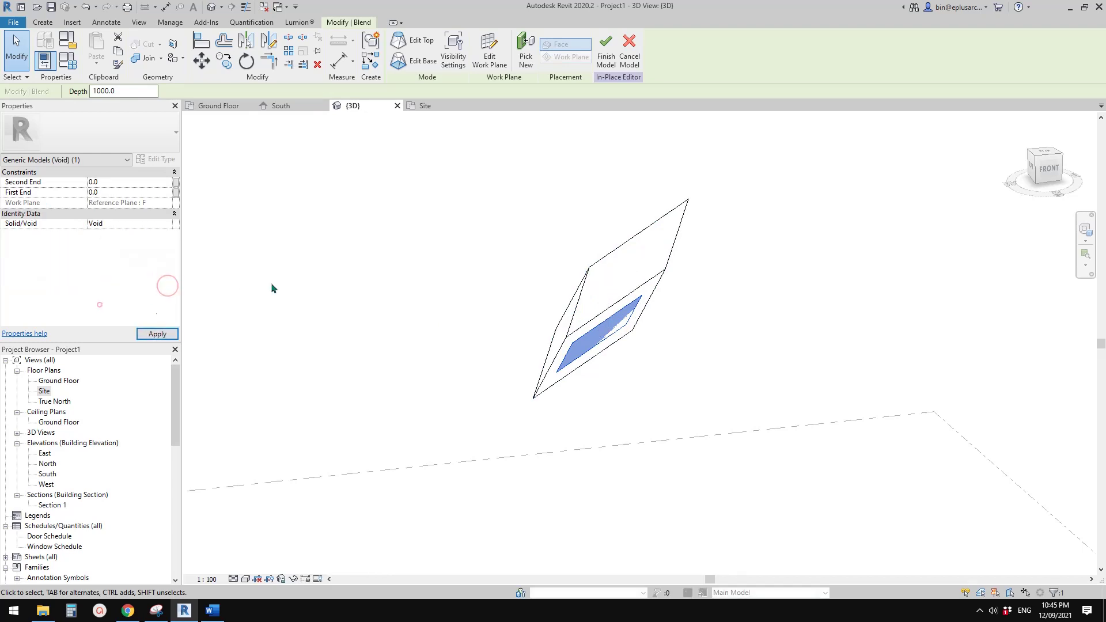
pyautogui.click(400, 224)
# Cut the inner void blend out of the outer solid blend with Cut Geometry
pyautogui.keyDown('shift'); pyautogui.moveTo(397, 220); pyautogui.dragTo(393, 245, button='middle'); pyautogui.keyUp('shift')
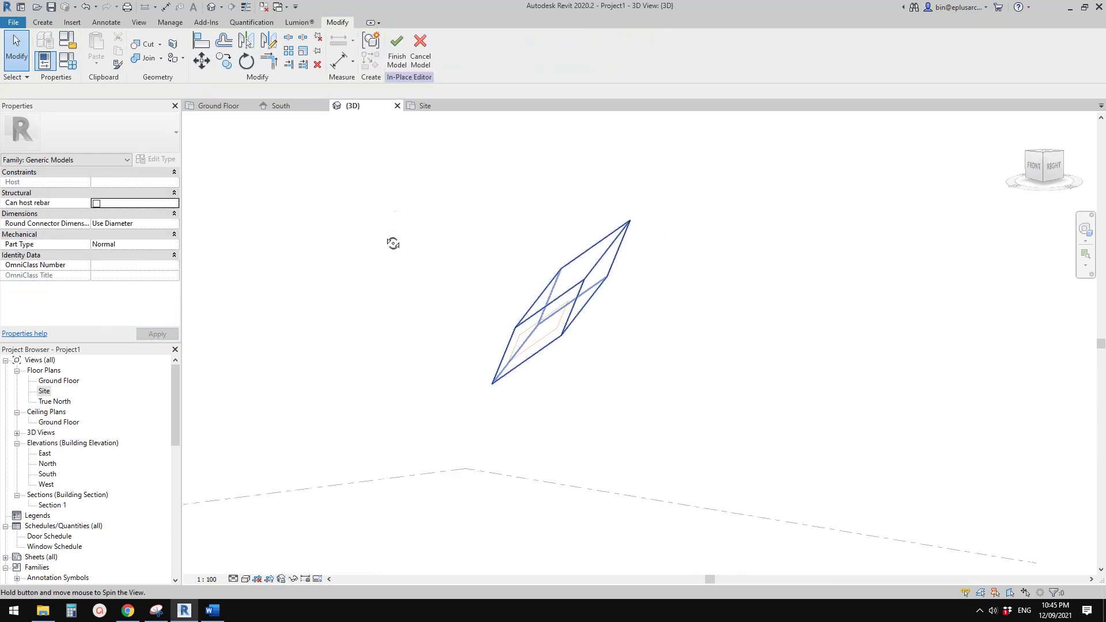
pyautogui.keyDown('shift'); pyautogui.moveTo(568, 330); pyautogui.dragTo(560, 353, button='middle'); pyautogui.keyUp('shift')
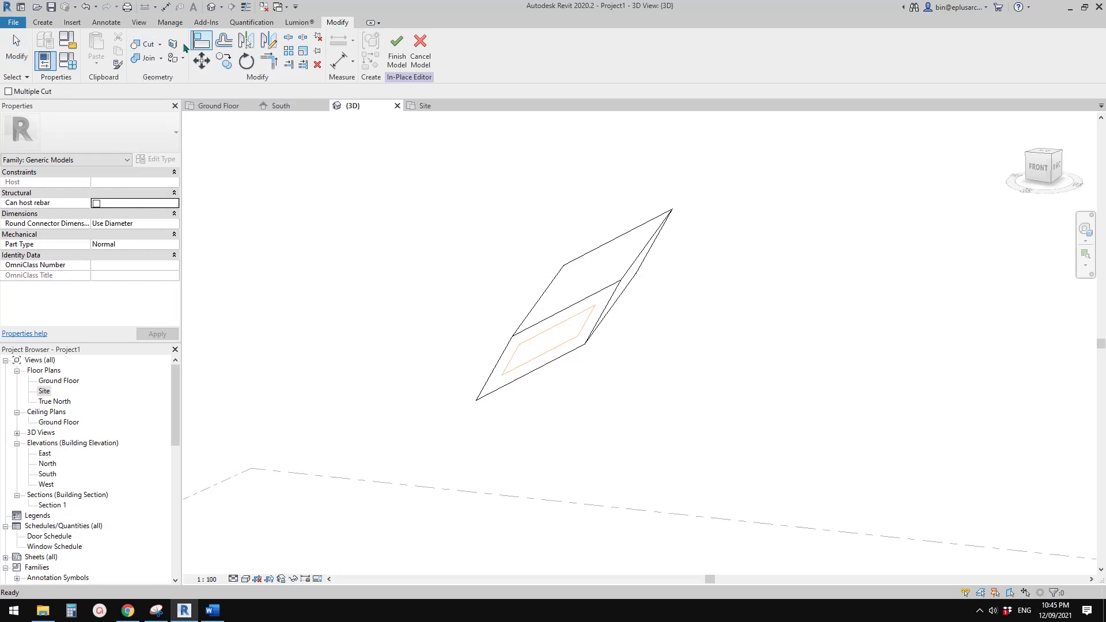
pyautogui.click(615, 321)
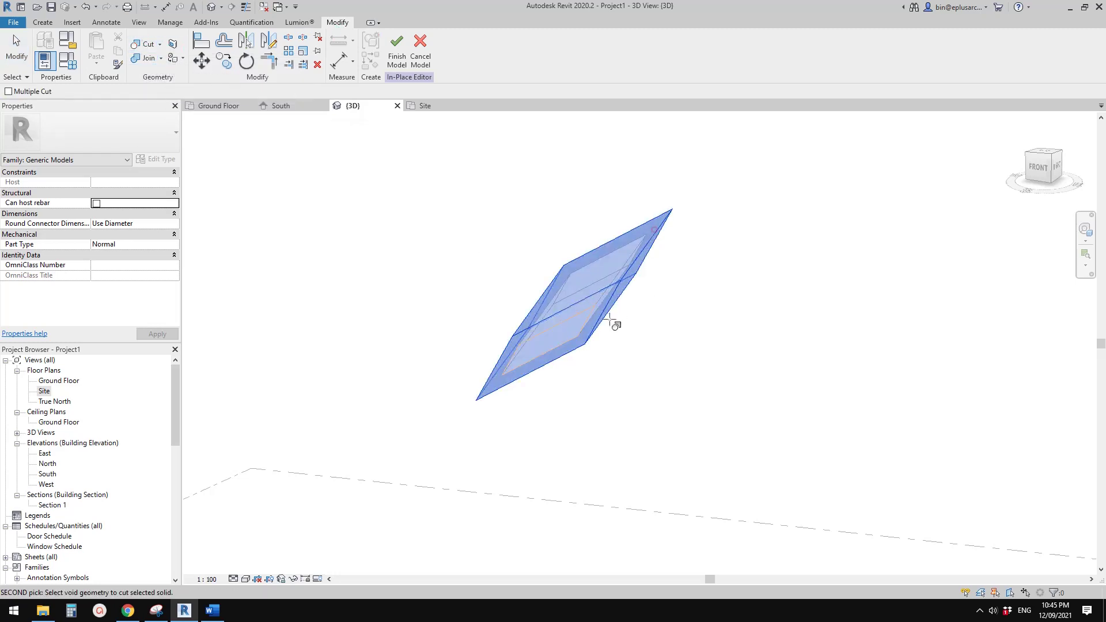
pyautogui.click(574, 317)
pyautogui.keyDown('shift'); pyautogui.moveTo(756, 308); pyautogui.dragTo(720, 380, button='middle'); pyautogui.keyUp('shift')
# Finish the in-place model and orbit around the hollow facade unit
pyautogui.click(398, 46)
pyautogui.moveTo(601, 244)
pyautogui.keyDown('shift'); pyautogui.mouseDown(button='middle')
pyautogui.moveTo(642, 357)
pyautogui.moveTo(771, 329)
pyautogui.moveTo(317, 384)
pyautogui.mouseUp(button='middle'); pyautogui.keyUp('shift')
pyautogui.moveTo(447, 319); pyautogui.dragTo(435, 338, button='middle')
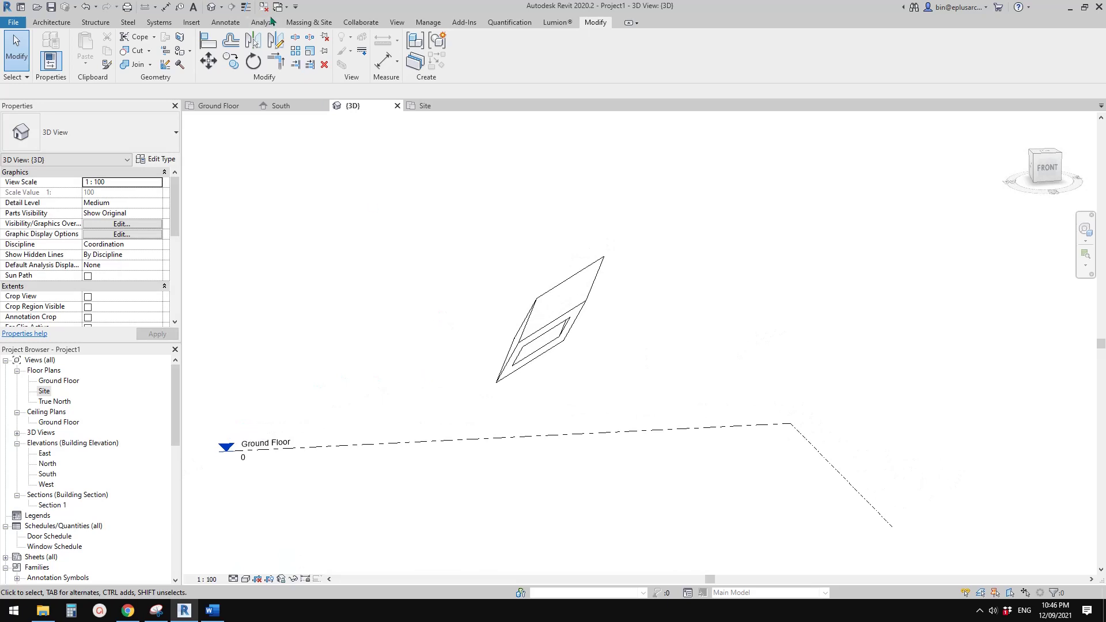
# Close the inactive views, open the South elevation, and tile it beside the 3D view
pyautogui.click(264, 7)
pyautogui.moveTo(331, 381); pyautogui.dragTo(293, 380, button='middle')
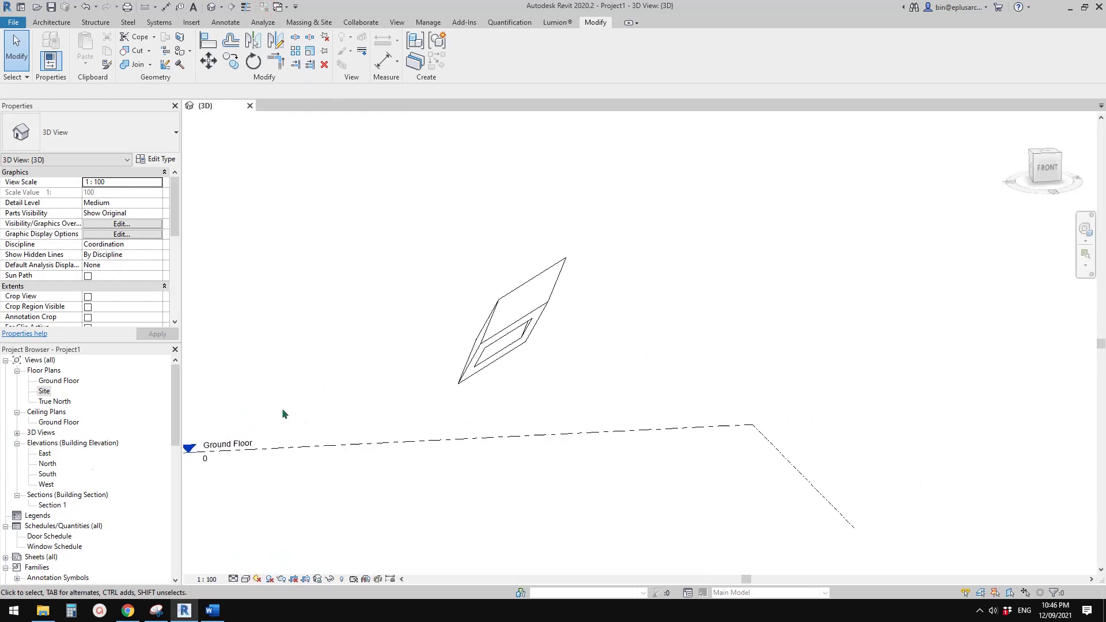
pyautogui.moveTo(366, 370); pyautogui.dragTo(363, 372, button='middle')
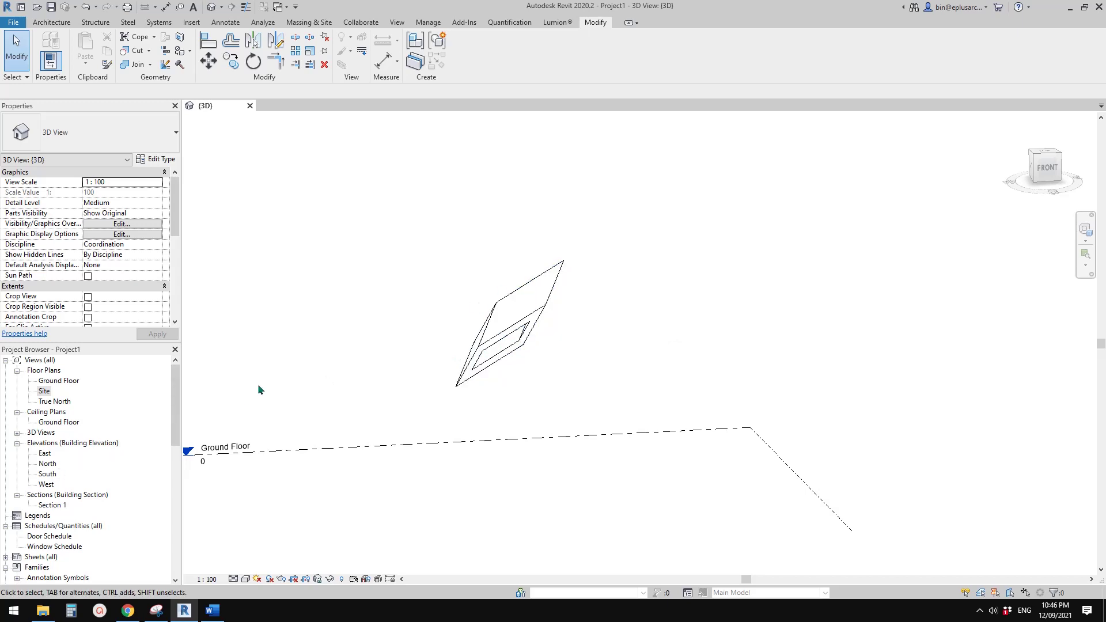
pyautogui.doubleClick(46, 475)
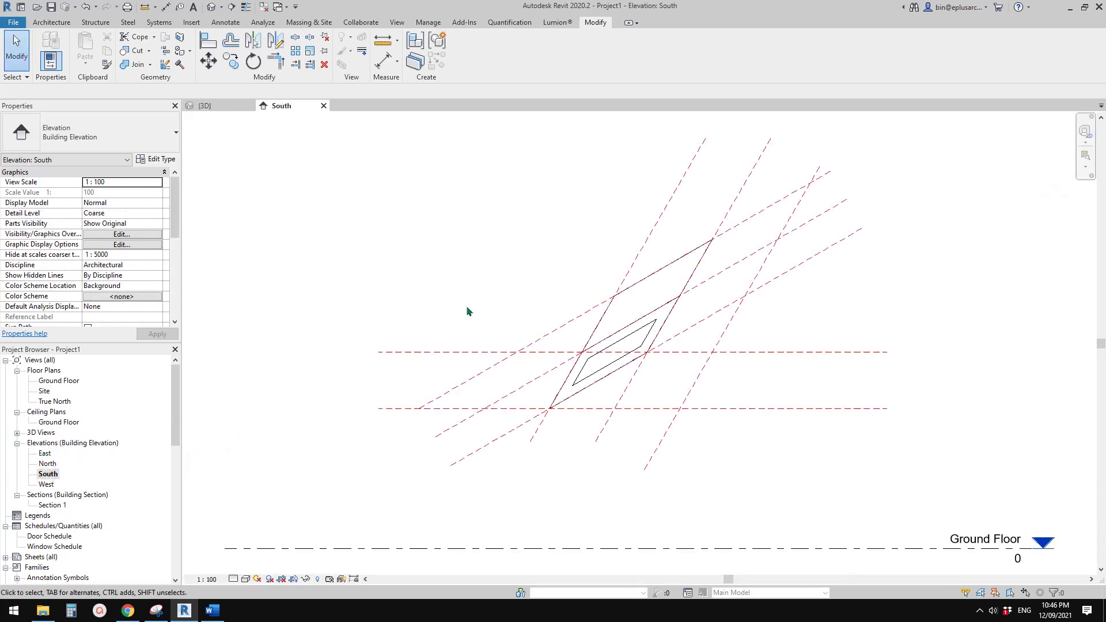
pyautogui.moveTo(385, 307); pyautogui.dragTo(388, 275, button='middle')
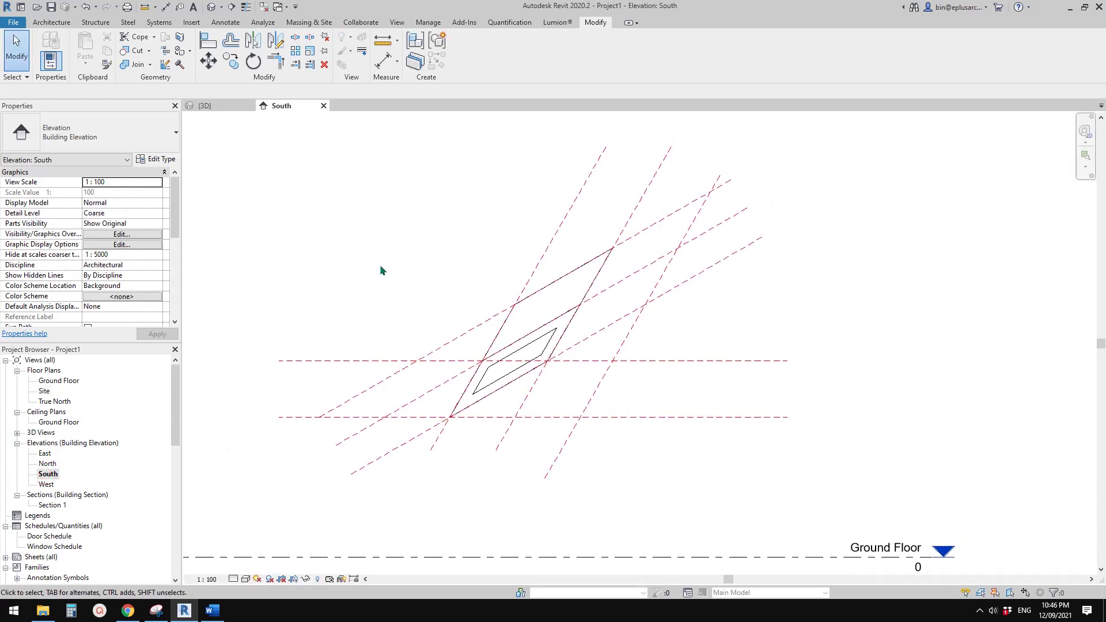
pyautogui.press('t')
pyautogui.moveTo(466, 274); pyautogui.dragTo(290, 271, button='middle')
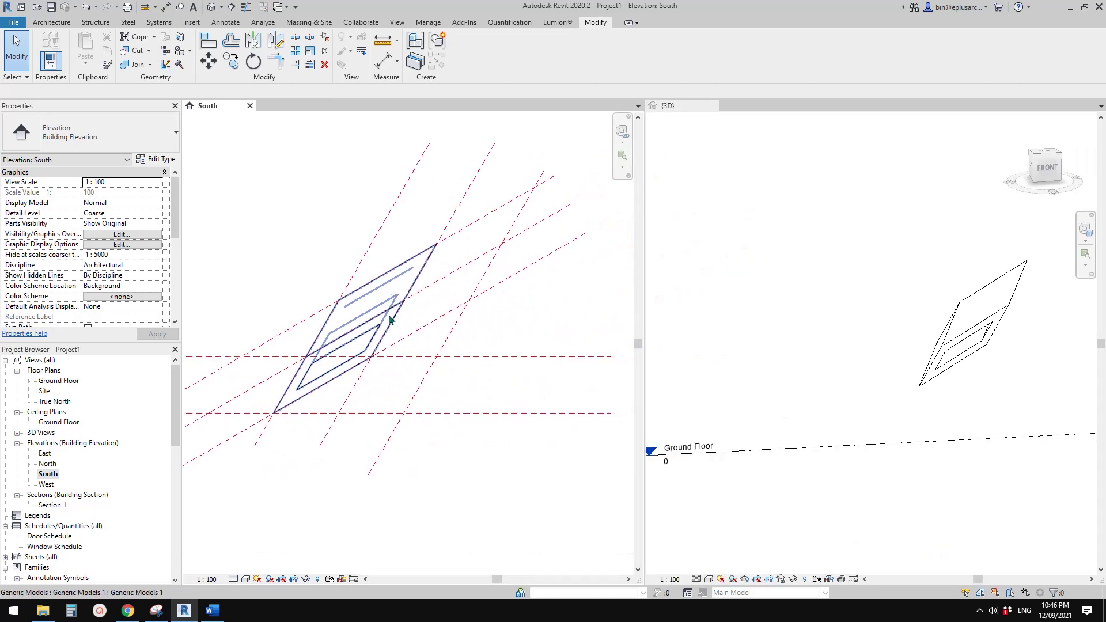
pyautogui.scroll(1, 375, 328)
pyautogui.moveTo(377, 328); pyautogui.dragTo(398, 332, button='middle')
# Inspect the hollow facade unit in the 3D view with the Shaded visual style, and return to Hidden Line
pyautogui.click(884, 348)
pyautogui.moveTo(884, 348); pyautogui.dragTo(733, 336, button='middle')
pyautogui.keyDown('shift'); pyautogui.moveTo(877, 371); pyautogui.dragTo(749, 344, button='middle'); pyautogui.keyUp('shift')
pyautogui.scroll(1, 831, 339)
pyautogui.press('s')
pyautogui.press('d')
pyautogui.moveTo(811, 367); pyautogui.dragTo(961, 382, button='middle')
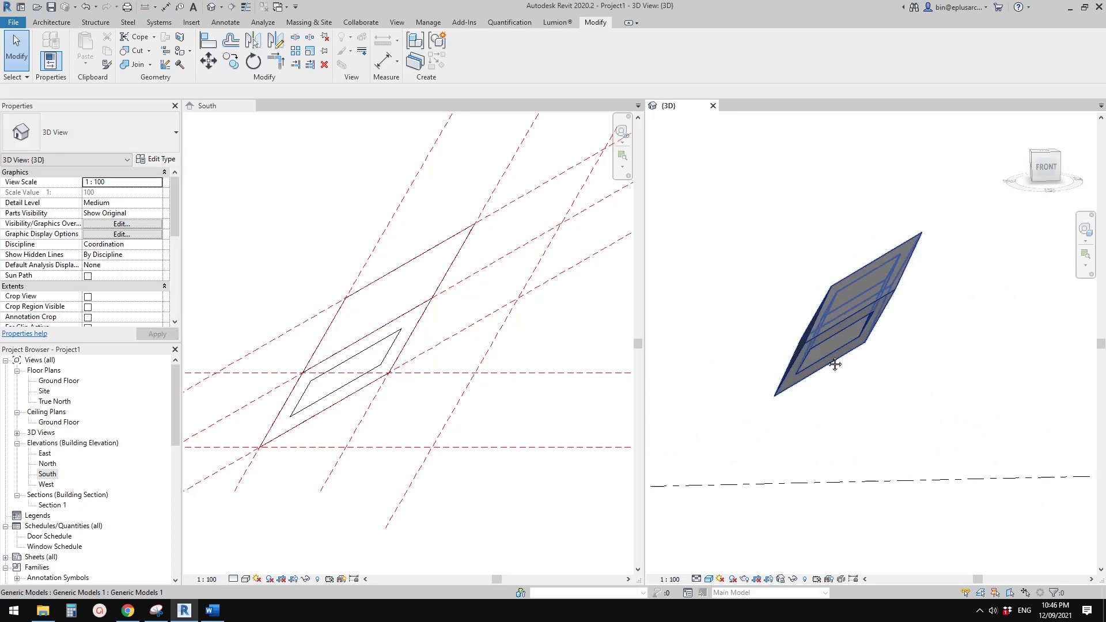
pyautogui.press('h')
pyautogui.moveTo(835, 365)
pyautogui.mouseDown(button='middle')
pyautogui.moveTo(857, 383)
pyautogui.moveTo(691, 343)
pyautogui.moveTo(496, 327)
pyautogui.mouseUp(button='middle')
pyautogui.press('l')
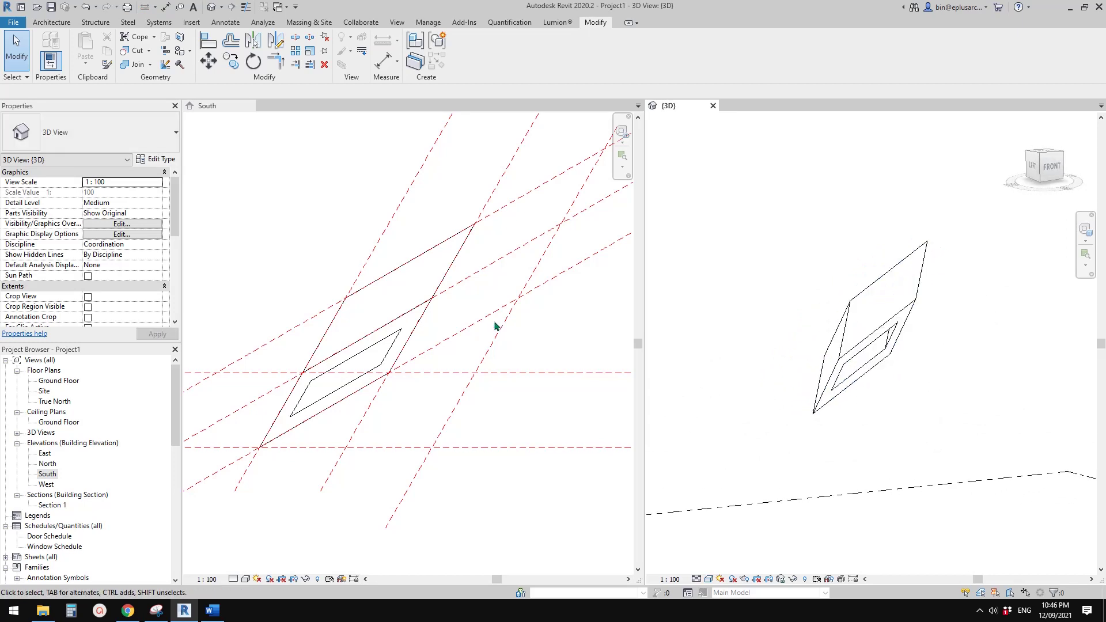
# Try moving the slanted reference plane along the unit's right edge about 600 mm outward, and undo the move
pyautogui.click(498, 190)
pyautogui.click(499, 186)
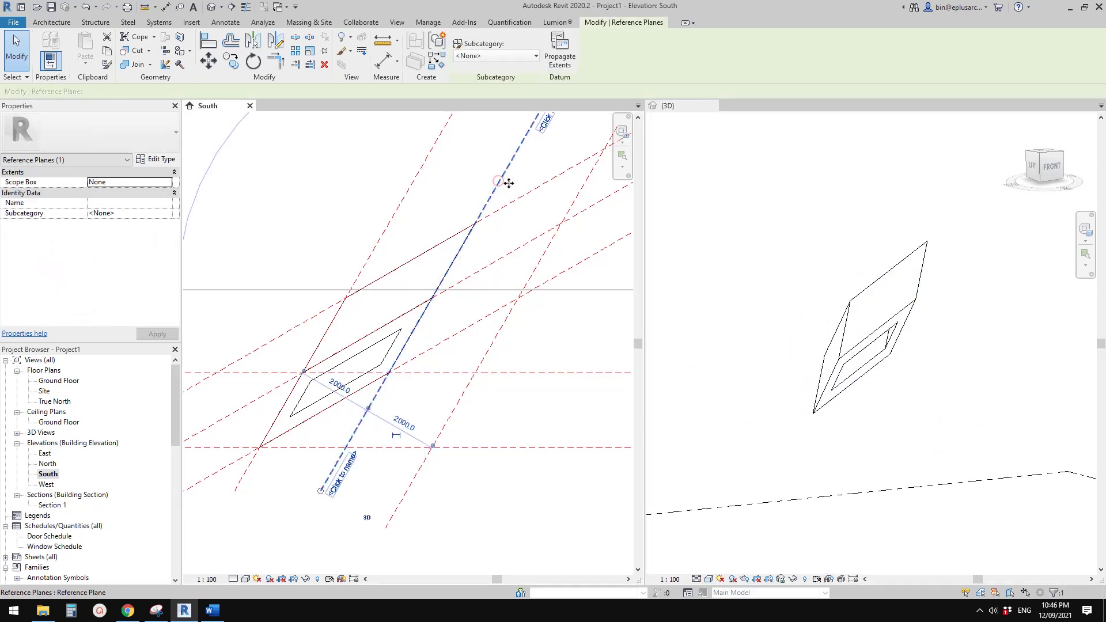
pyautogui.moveTo(502, 186); pyautogui.dragTo(525, 188)
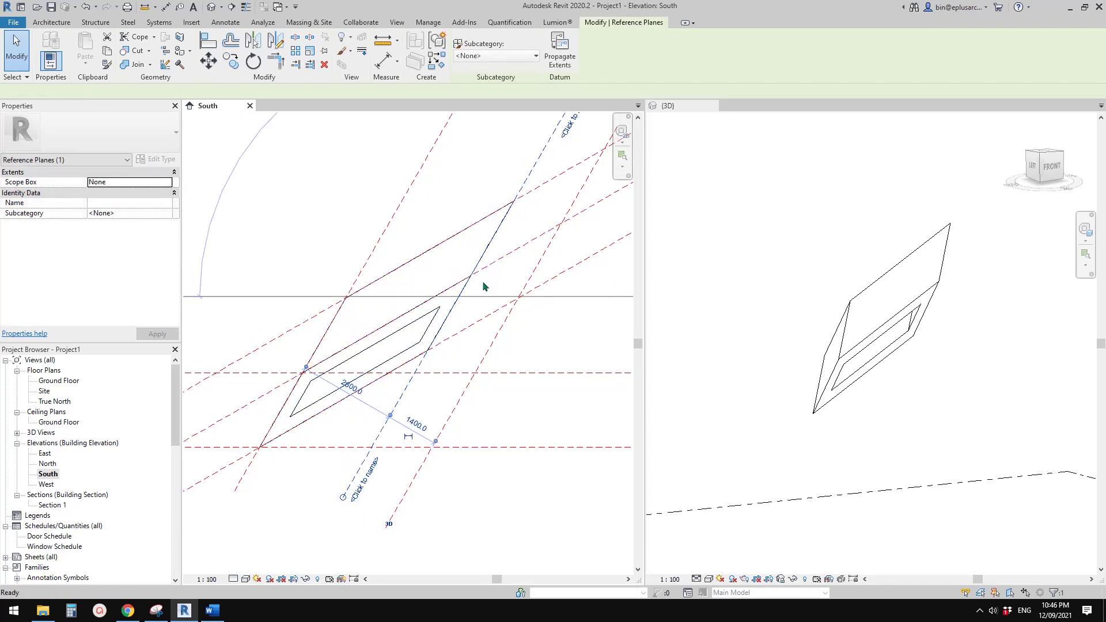
pyautogui.hotkey('ctrl', 'z')
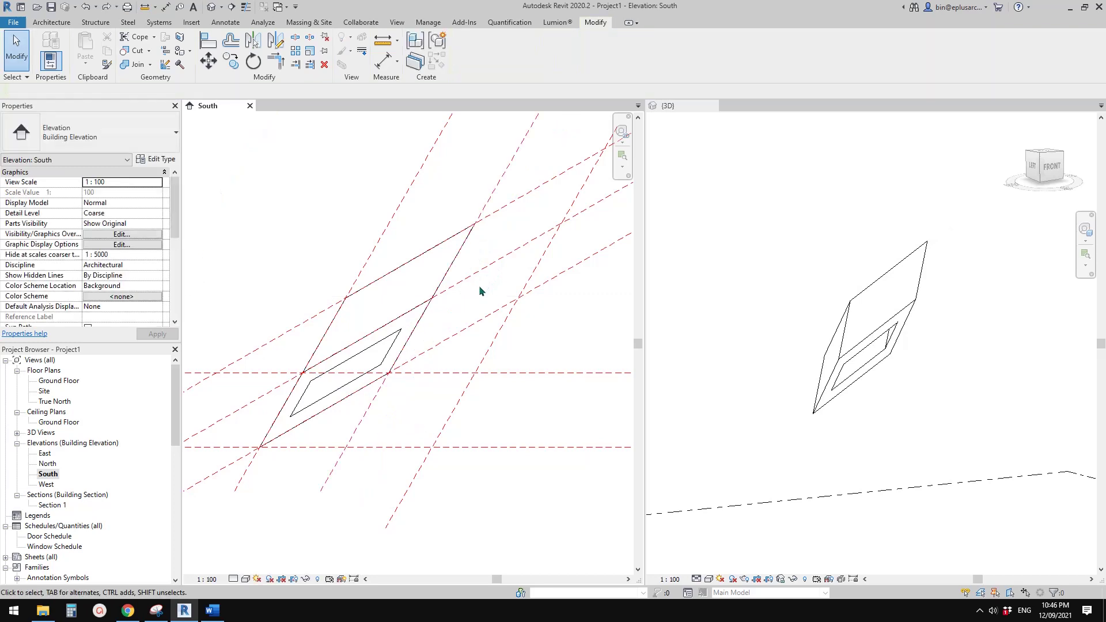
# Try moving the middle sloped reference plane and the slanted plane along the unit's left edge, and undo the changes
pyautogui.click(262, 397)
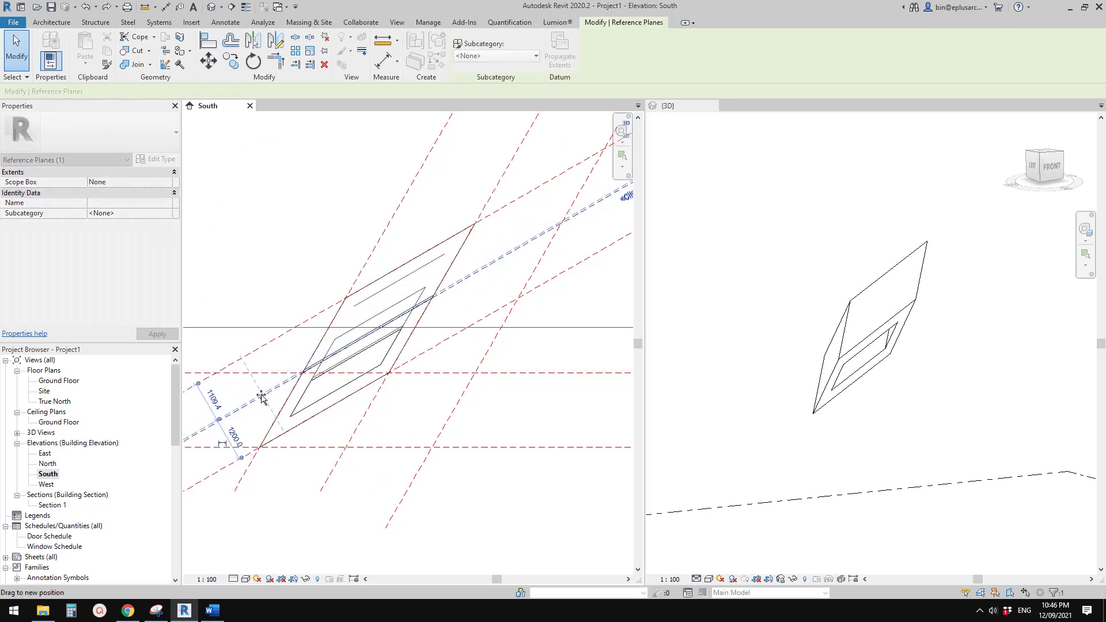
pyautogui.moveTo(262, 398); pyautogui.dragTo(284, 346)
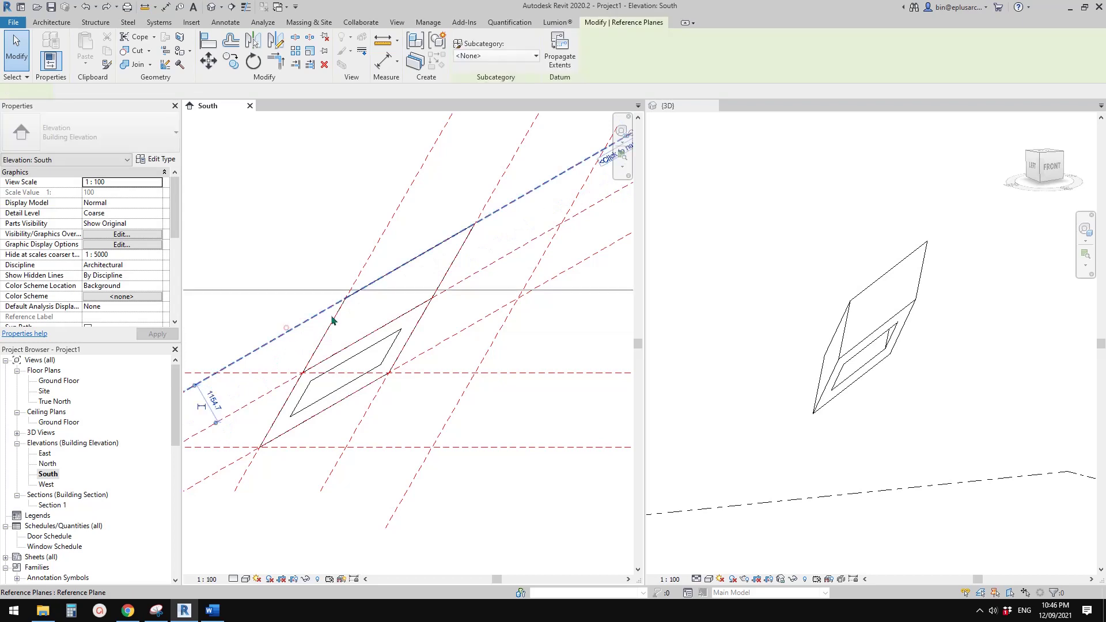
pyautogui.click(396, 214)
pyautogui.moveTo(396, 214); pyautogui.dragTo(358, 216)
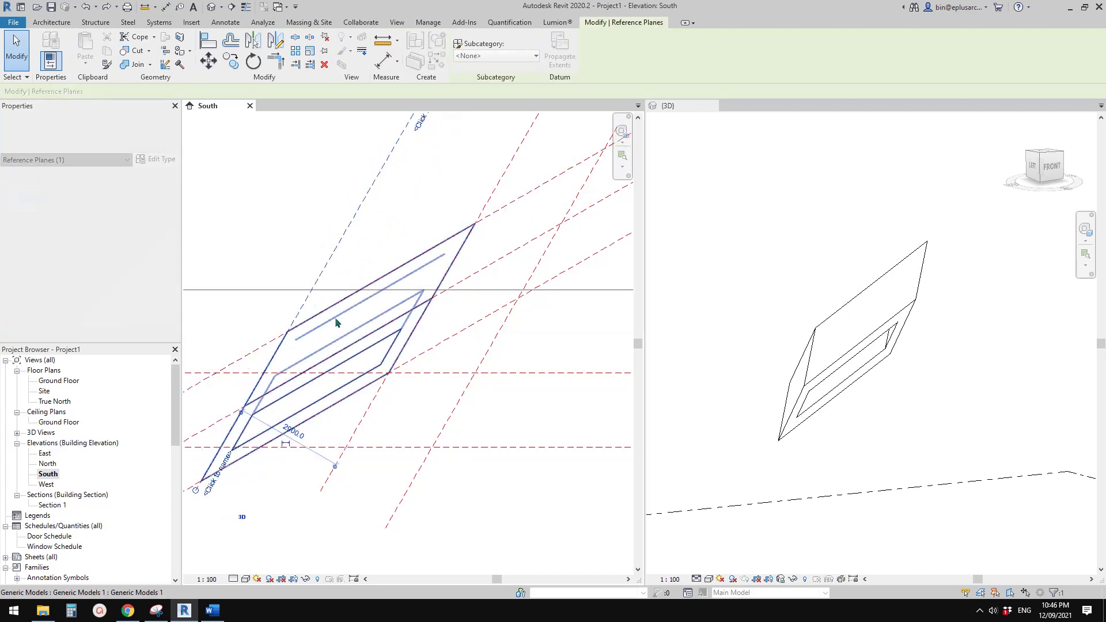
pyautogui.press('Escape')
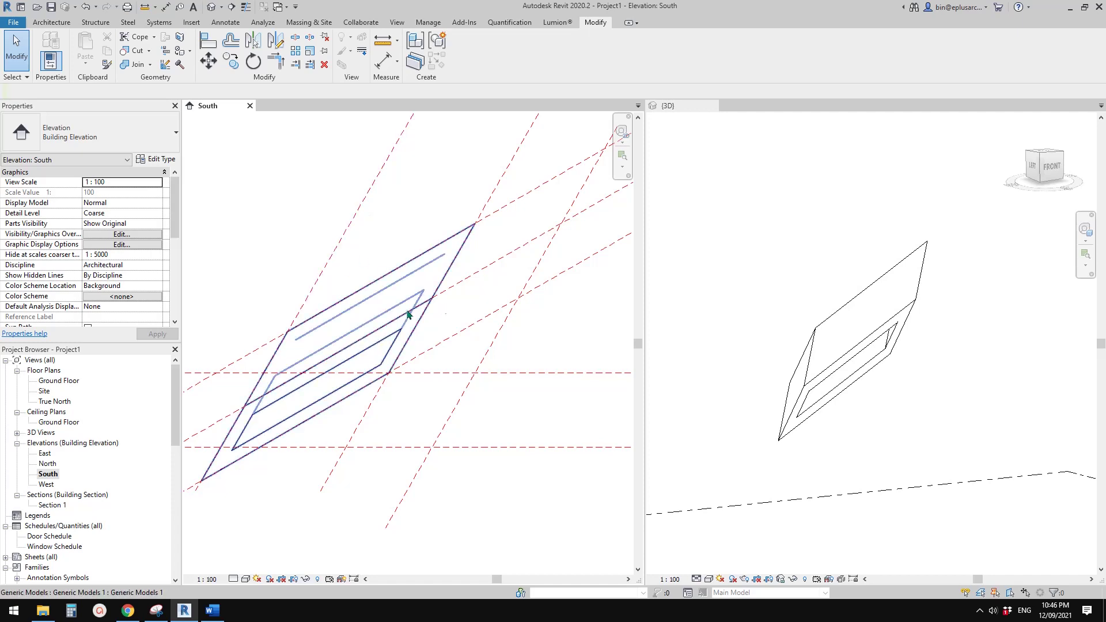
pyautogui.moveTo(374, 335); pyautogui.dragTo(411, 344, button='middle')
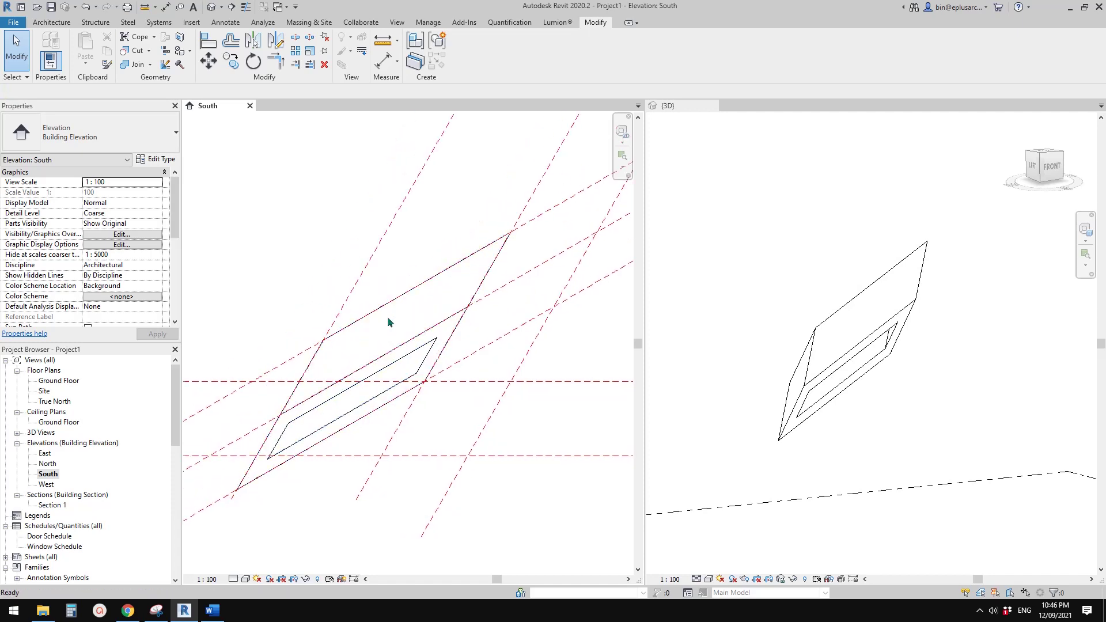
pyautogui.hotkey('ctrl', 'z')
pyautogui.scroll(-2, 386, 324)
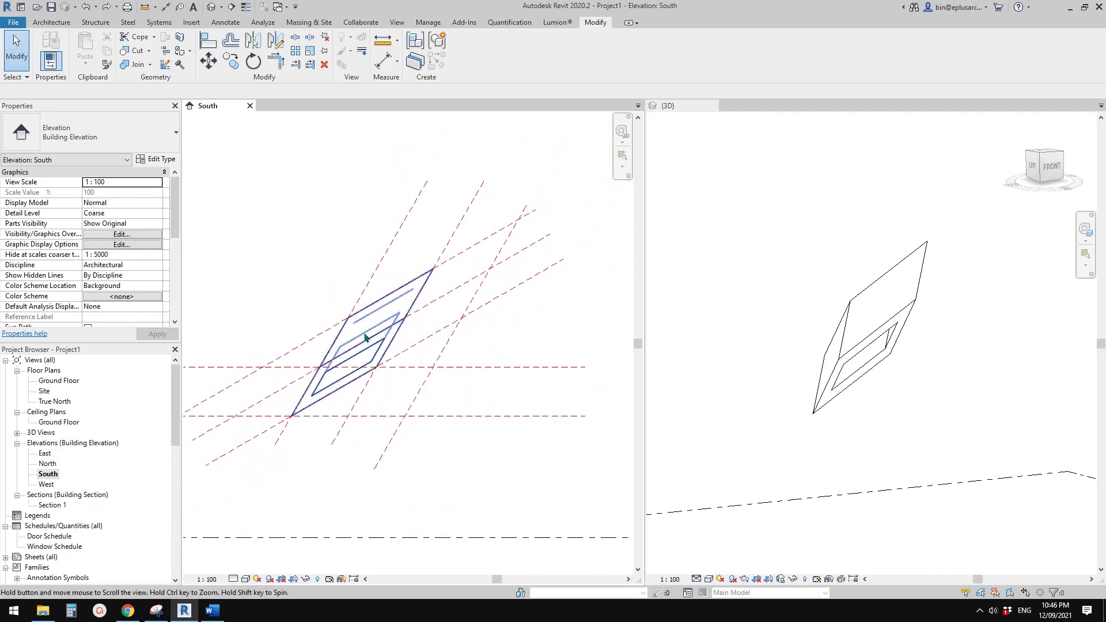
# Try to array the in-place facade unit in the South elevation
pyautogui.click(365, 337)
pyautogui.scroll(2, 365, 340)
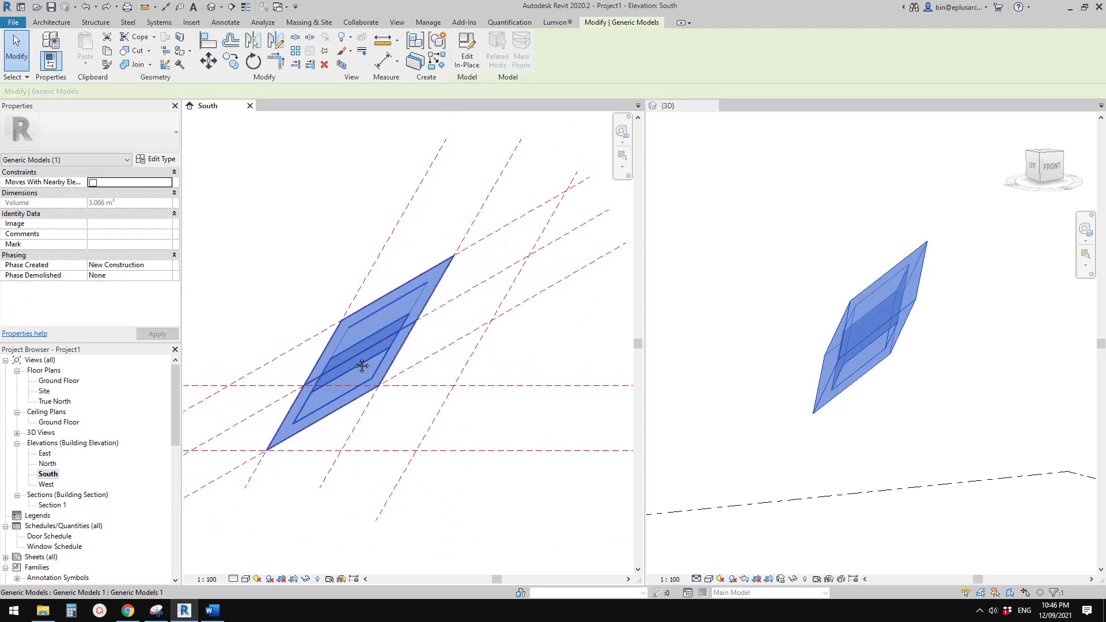
pyautogui.moveTo(377, 351); pyautogui.dragTo(363, 360, button='middle')
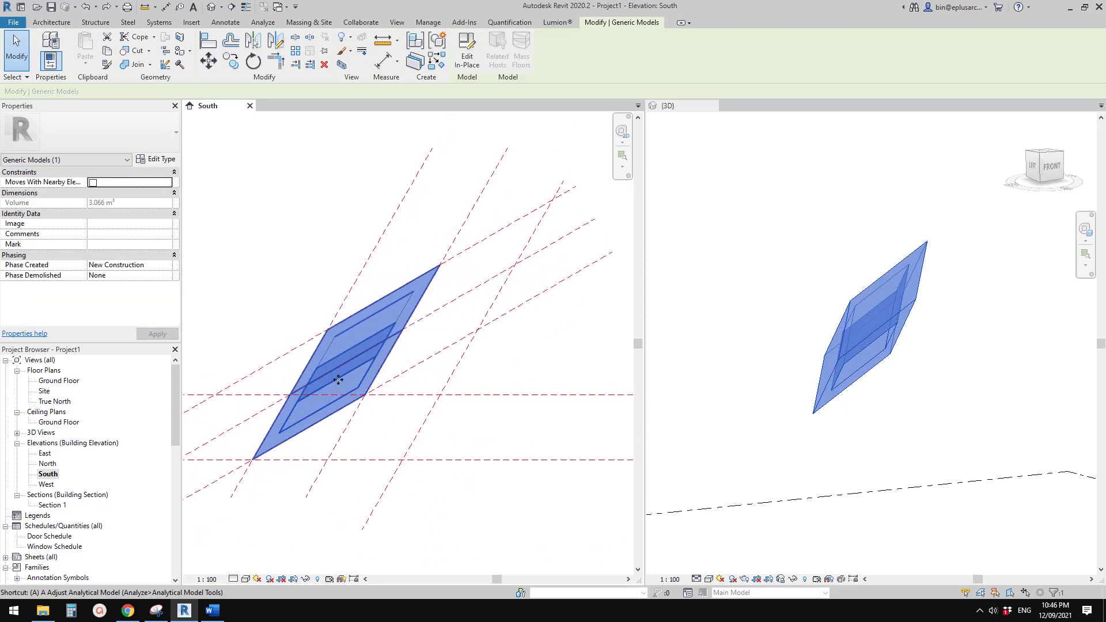
pyautogui.press('r')
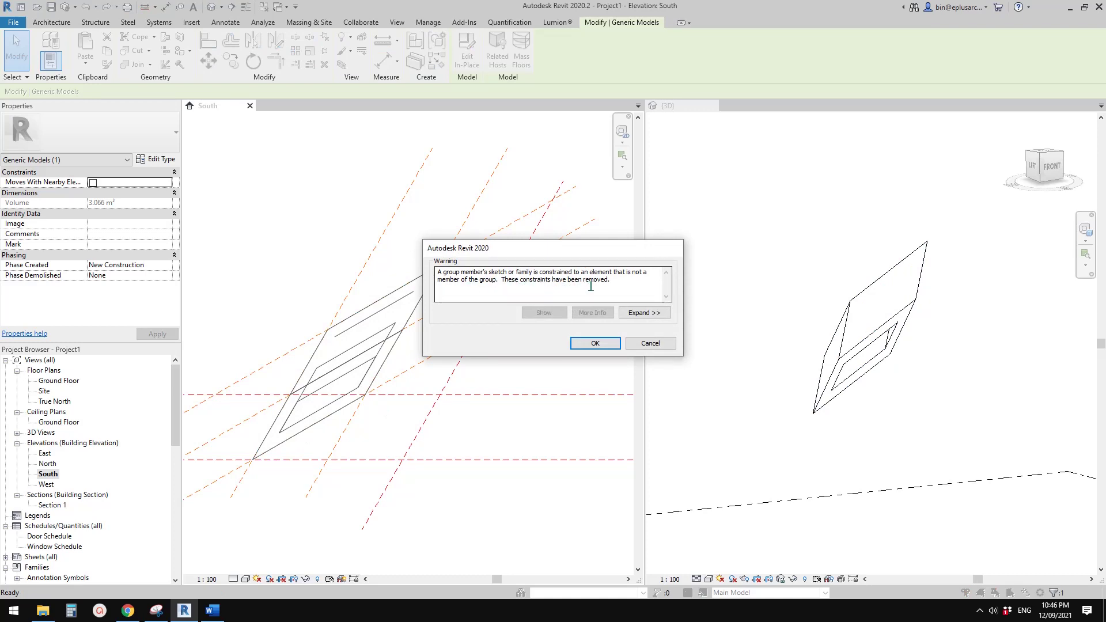
pyautogui.press('Escape')
pyautogui.press('Escape')
pyautogui.moveTo(420, 321); pyautogui.dragTo(431, 319, button='middle')
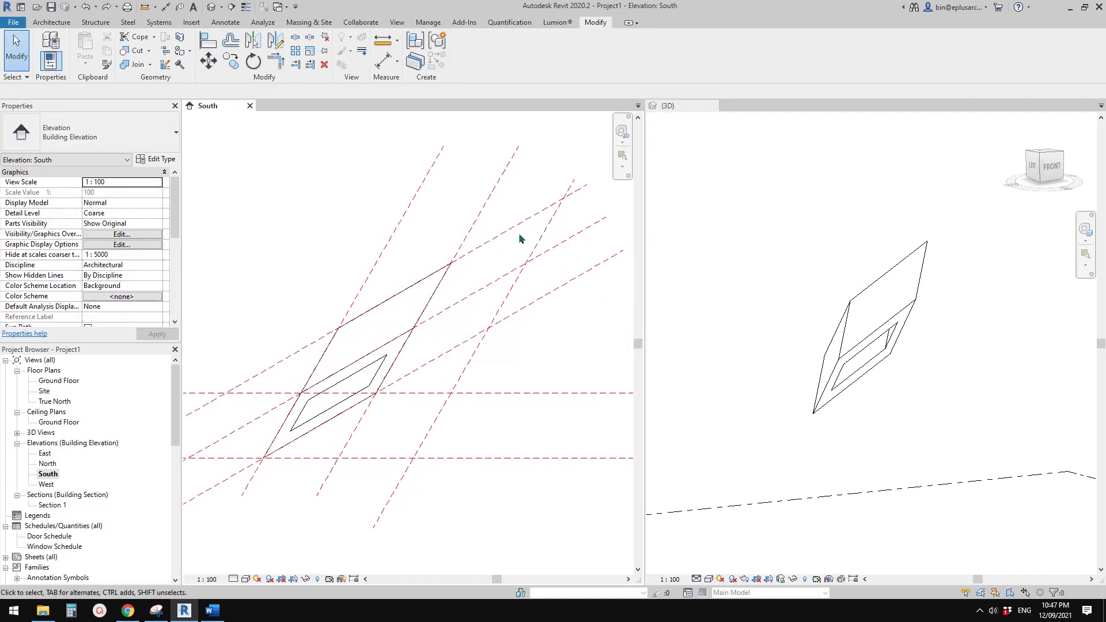
pyautogui.scroll(-2, 530, 355)
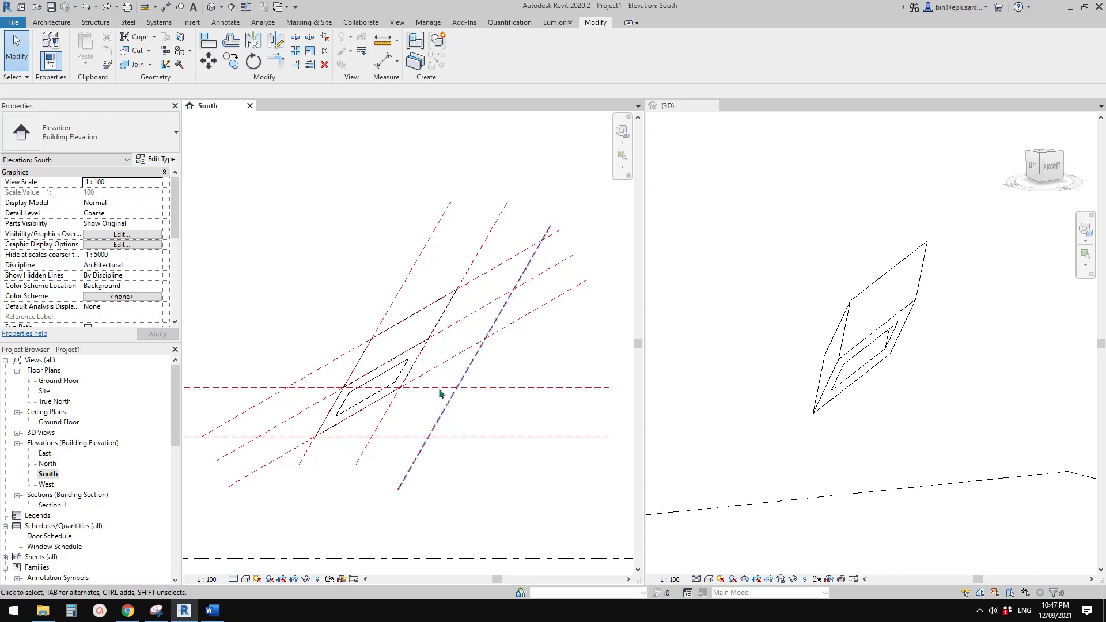
pyautogui.moveTo(491, 470); pyautogui.dragTo(295, 312)
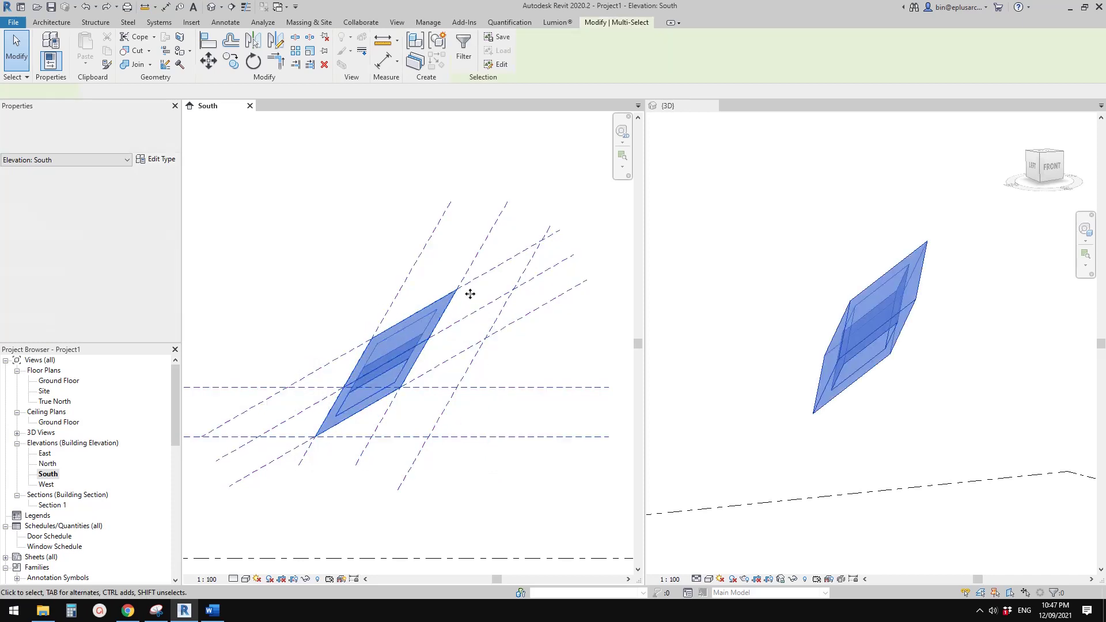
pyautogui.moveTo(520, 475); pyautogui.dragTo(306, 282)
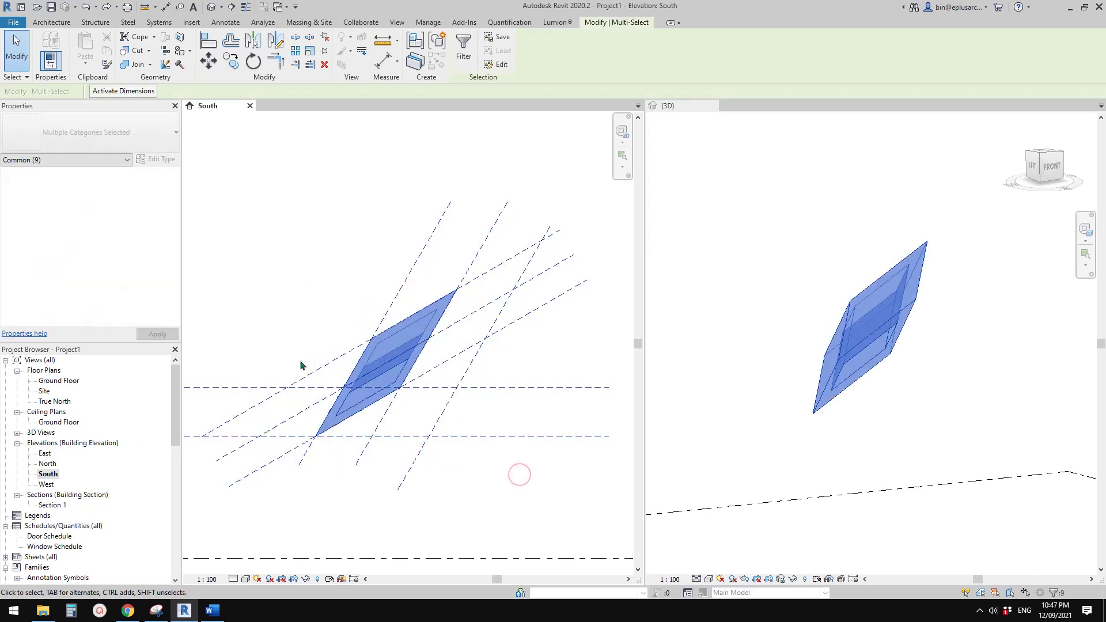
pyautogui.click(506, 401)
pyautogui.moveTo(506, 401); pyautogui.dragTo(497, 405, button='middle')
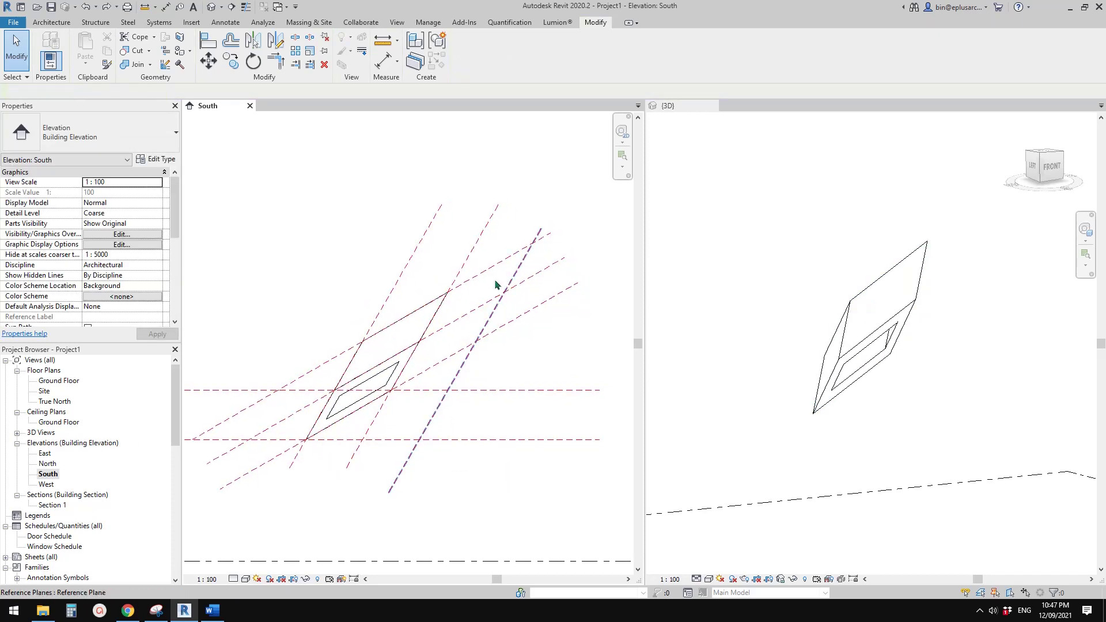
# Copy the in-place facade unit to the clipboard and paste it Aligned to Same Place
pyautogui.click(383, 365)
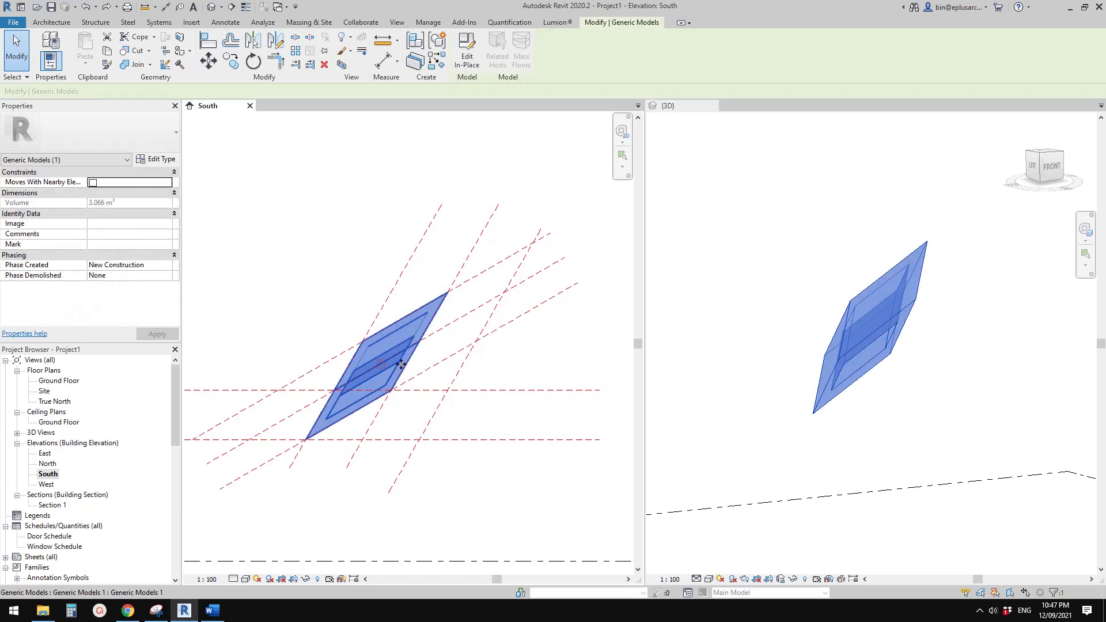
pyautogui.moveTo(415, 373); pyautogui.dragTo(459, 353, button='middle')
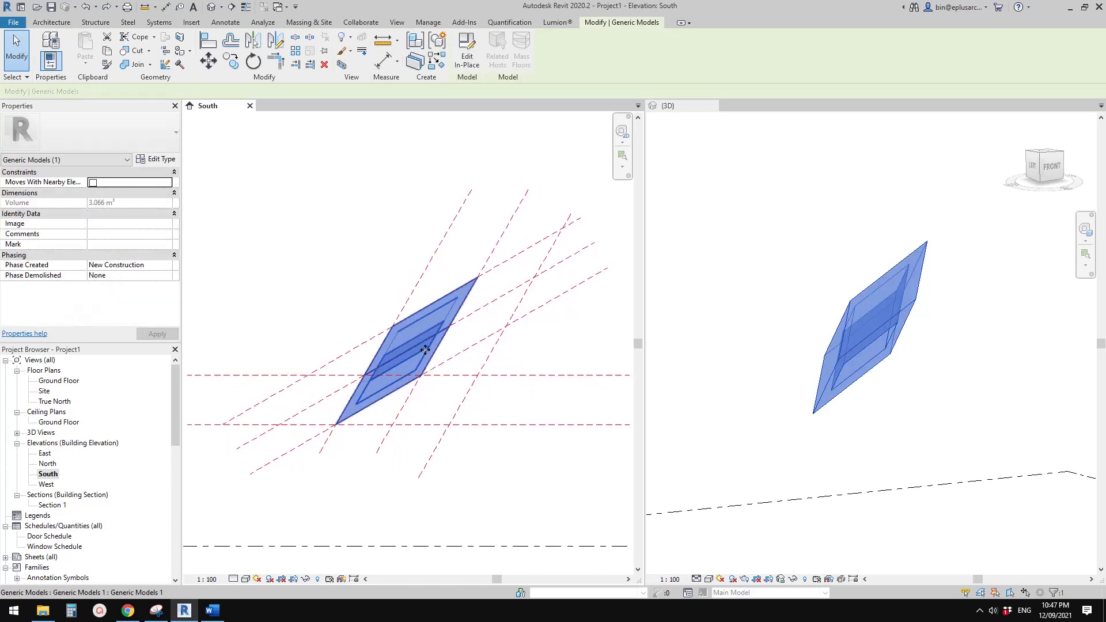
pyautogui.moveTo(426, 350); pyautogui.dragTo(417, 350, button='middle')
pyautogui.moveTo(358, 299); pyautogui.dragTo(350, 302, button='middle')
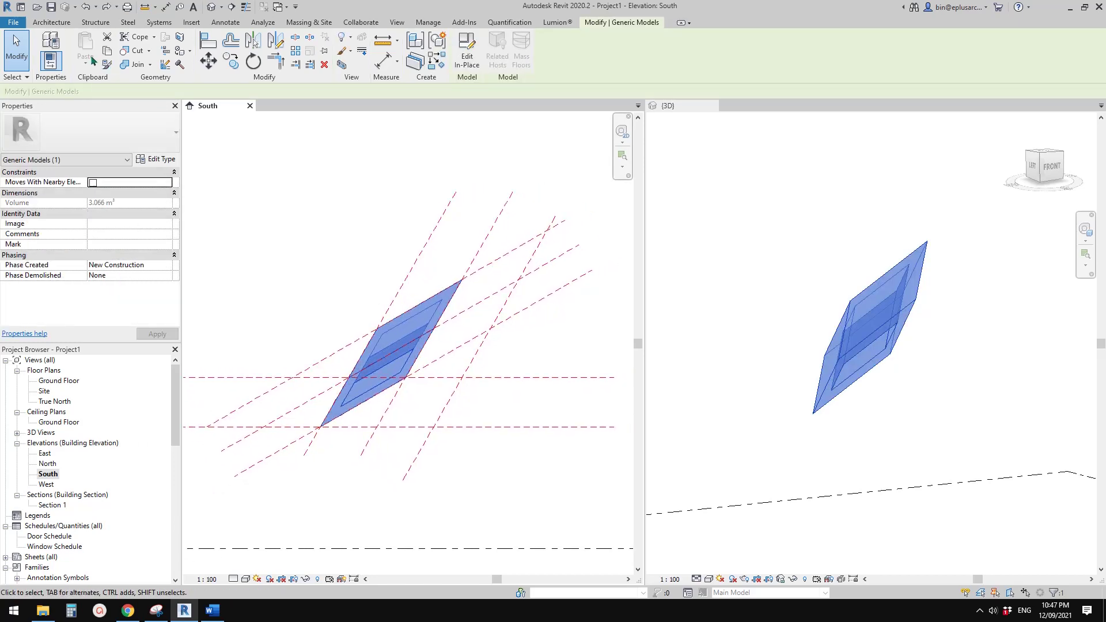
pyautogui.hotkey('ctrl', 'x')
pyautogui.click(85, 63)
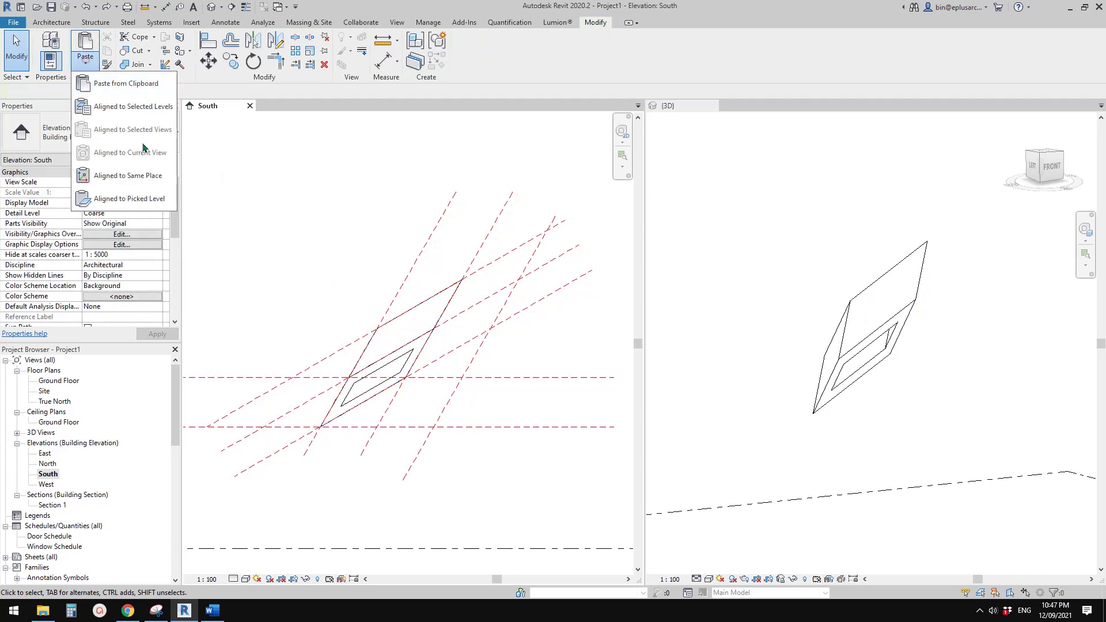
pyautogui.click(123, 175)
pyautogui.moveTo(412, 352); pyautogui.dragTo(360, 348, button='middle')
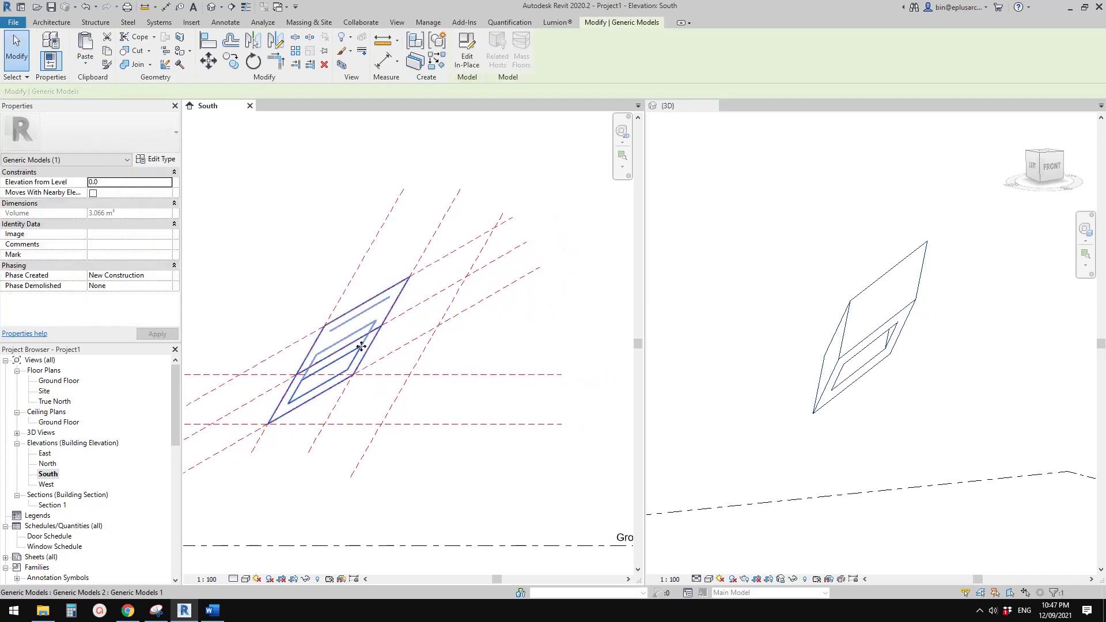
# Move the pasted unit below and to the right of the original, at an elevation from level of about -3495 mm
pyautogui.moveTo(402, 375); pyautogui.dragTo(469, 424)
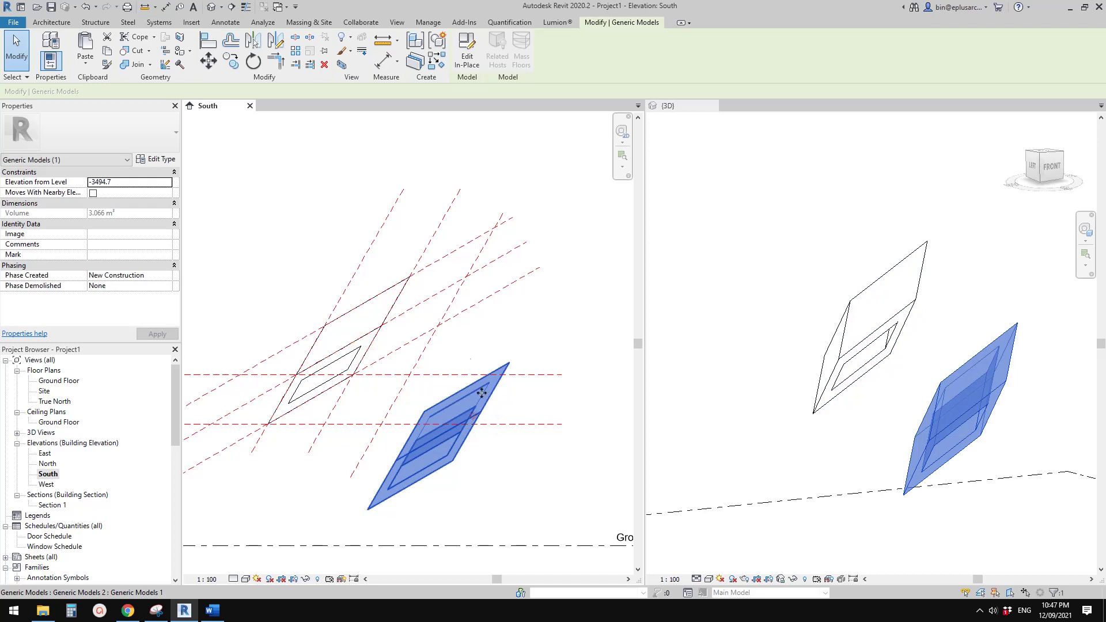
pyautogui.moveTo(445, 362); pyautogui.dragTo(494, 354, button='middle')
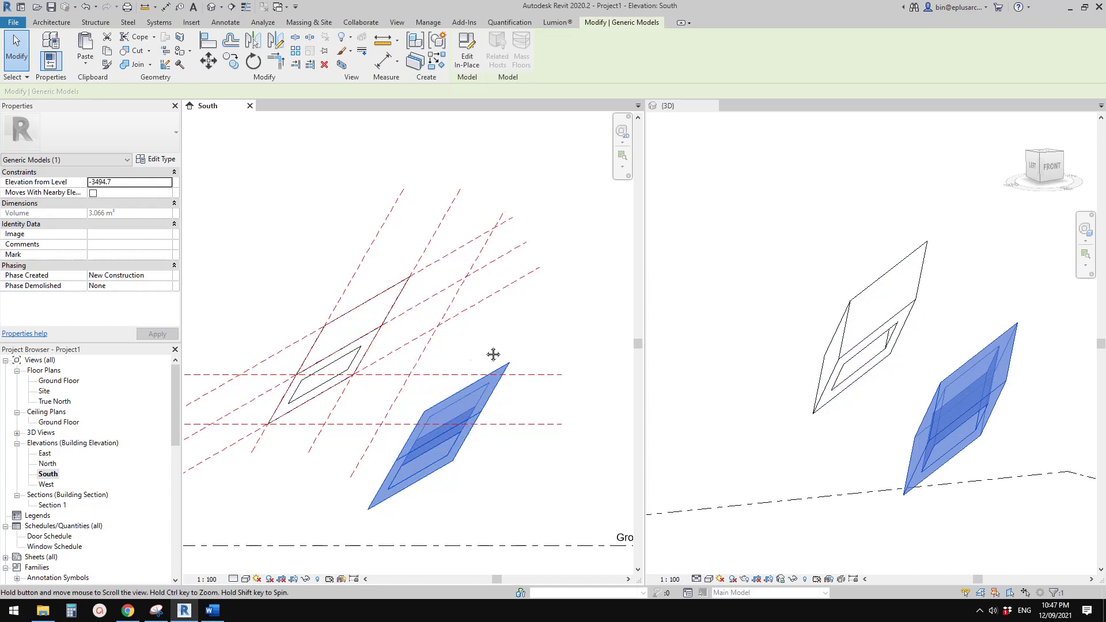
pyautogui.click(496, 357)
pyautogui.click(515, 398)
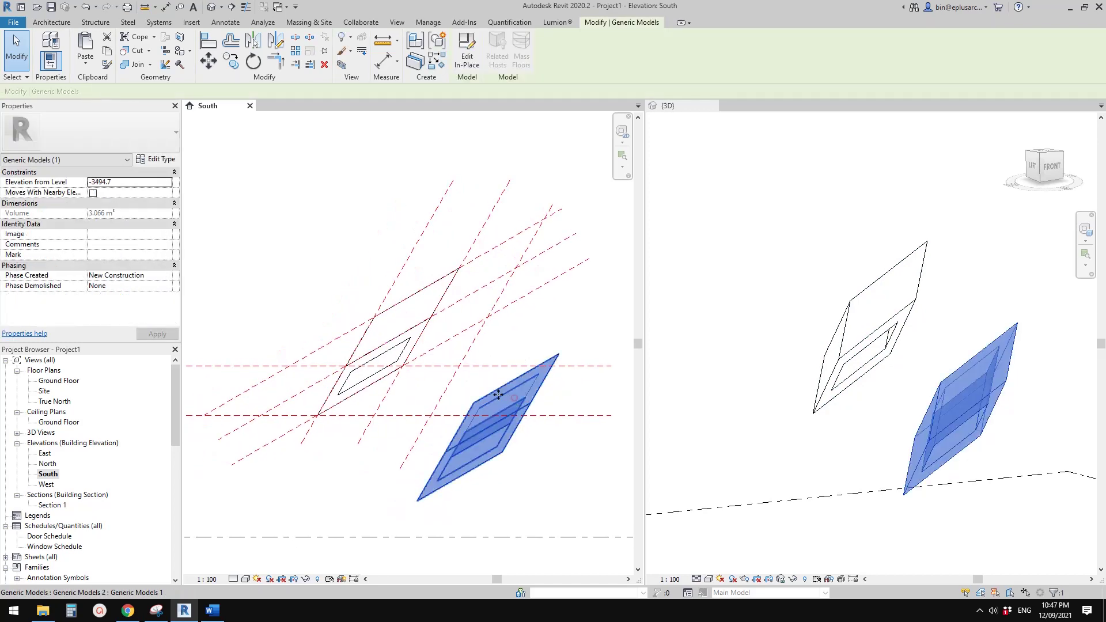
# Set the original facade unit's Phase Demolished to New Construction
pyautogui.click(386, 341)
pyautogui.click(167, 278)
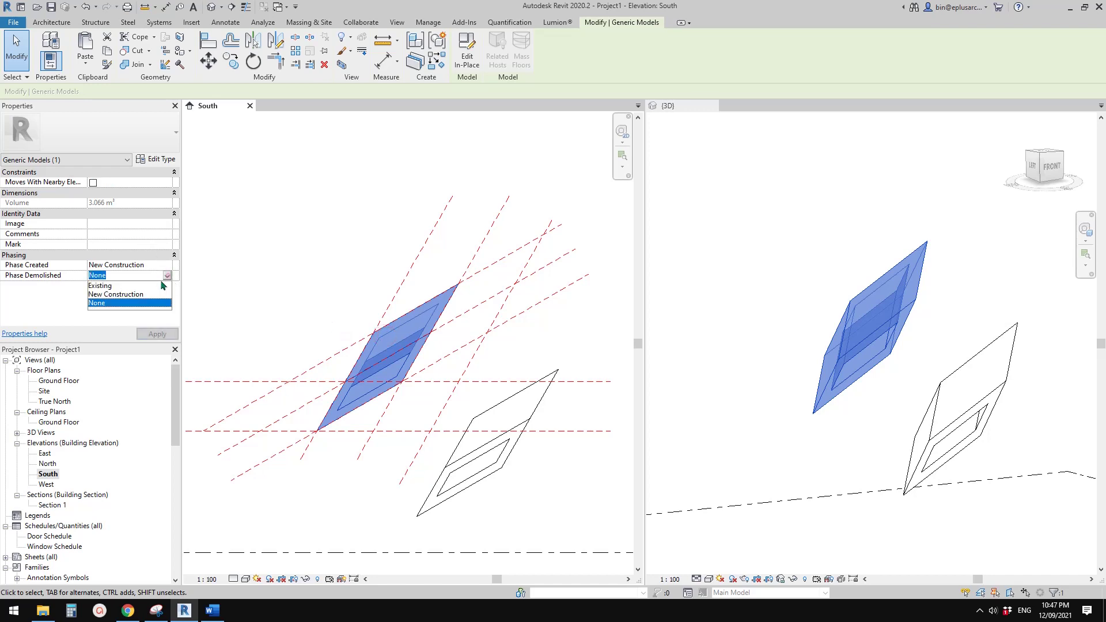
pyautogui.click(101, 295)
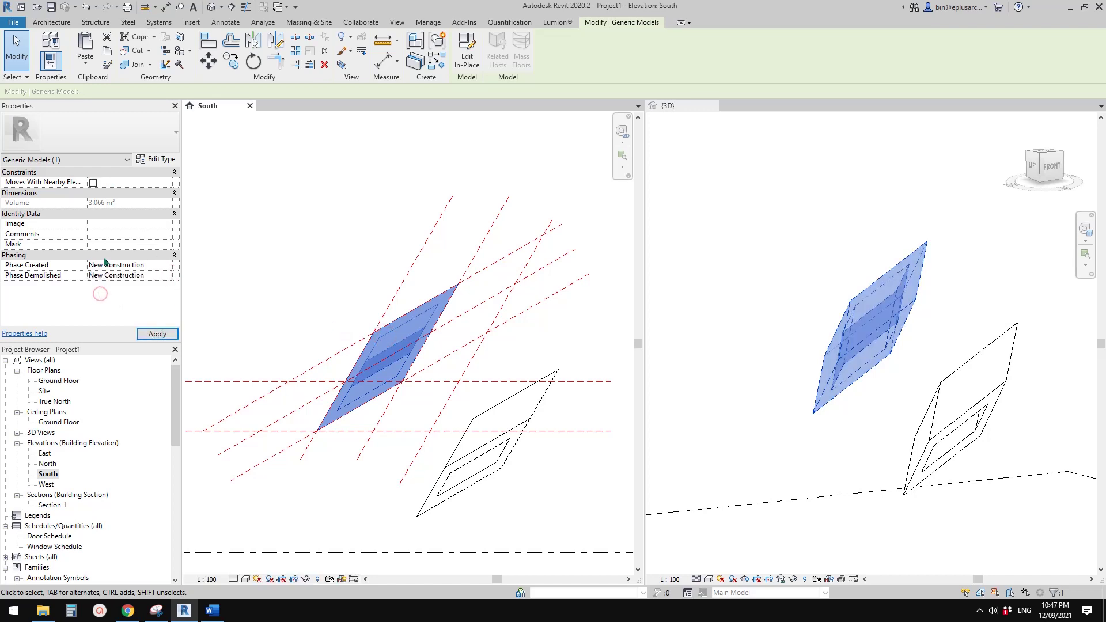
pyautogui.click(290, 254)
pyautogui.click(397, 358)
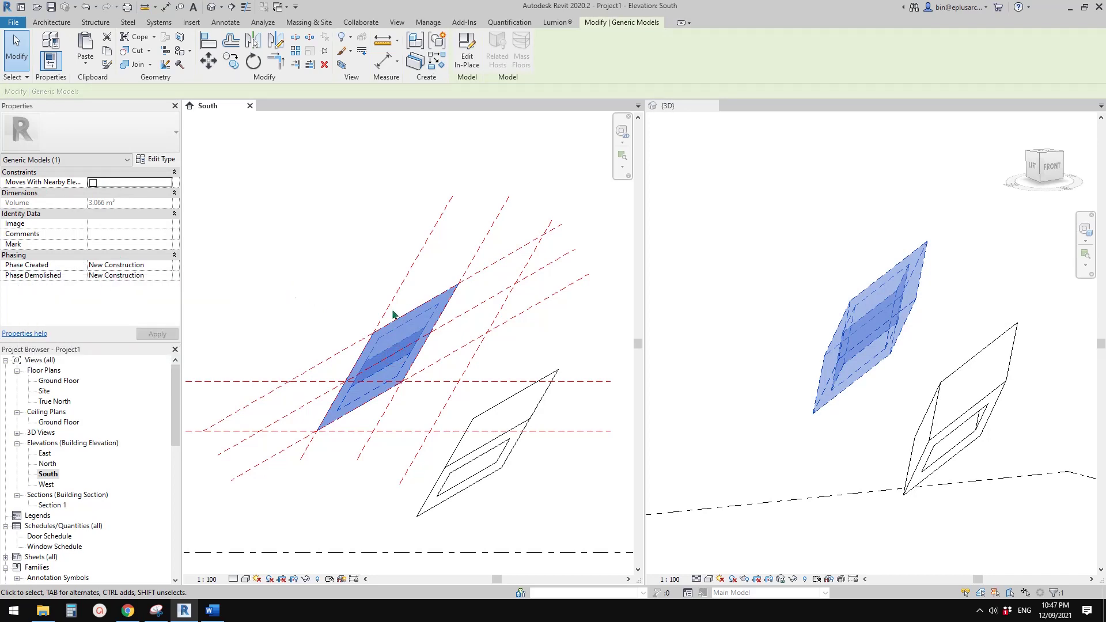
# Set the South elevation's Phase Filter to Show Previous + New
pyautogui.moveTo(444, 366); pyautogui.dragTo(477, 371, button='middle')
pyautogui.click(258, 271)
pyautogui.scroll(-7, 82, 244)
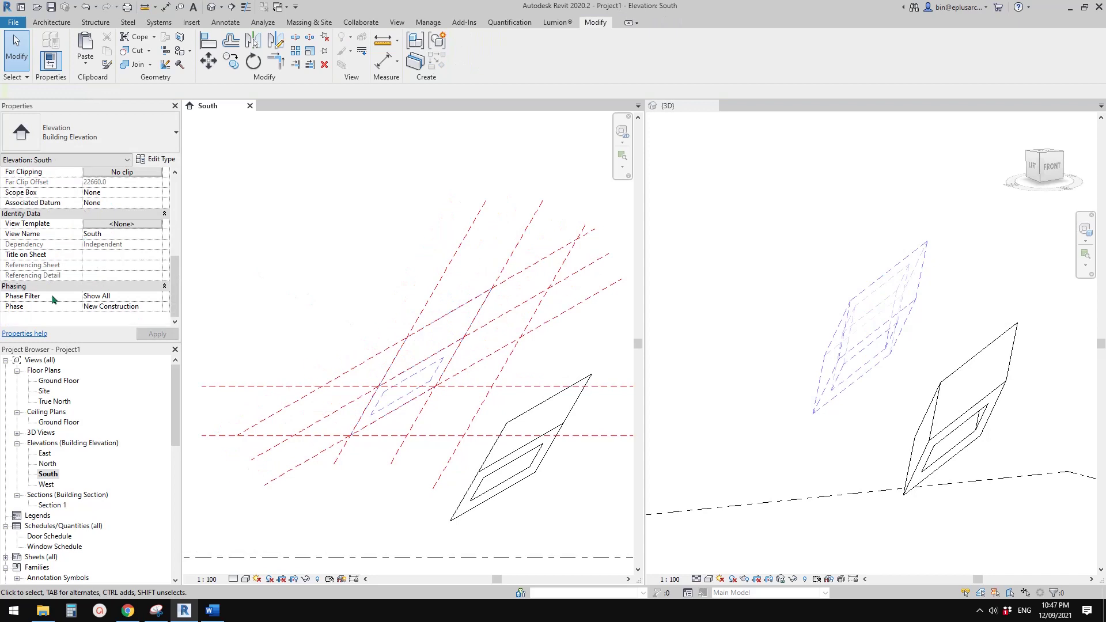
pyautogui.click(157, 296)
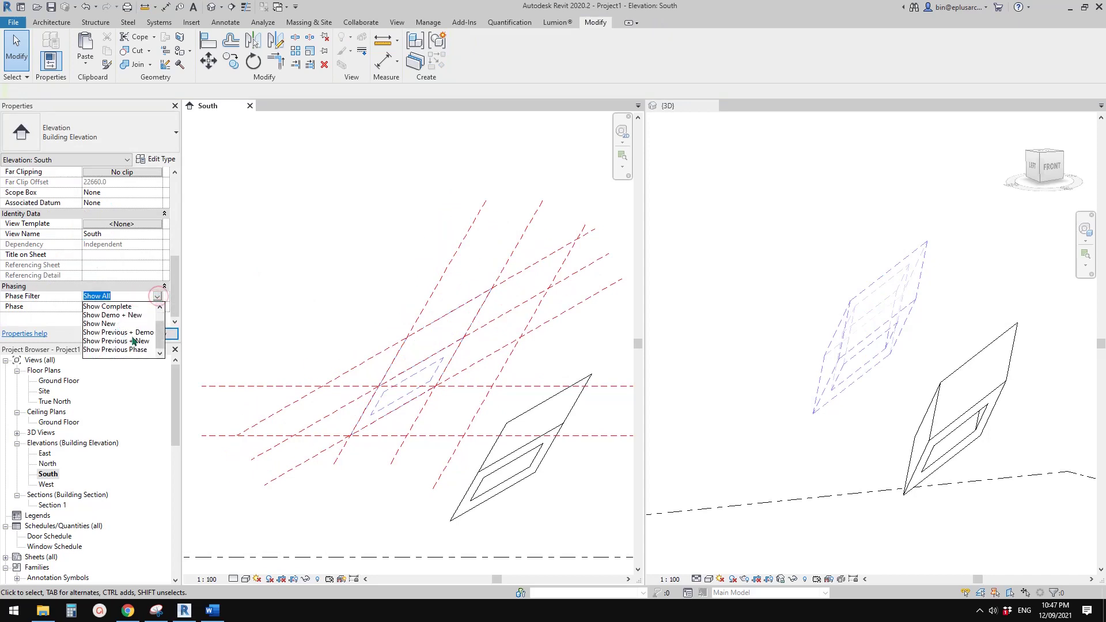
pyautogui.click(128, 341)
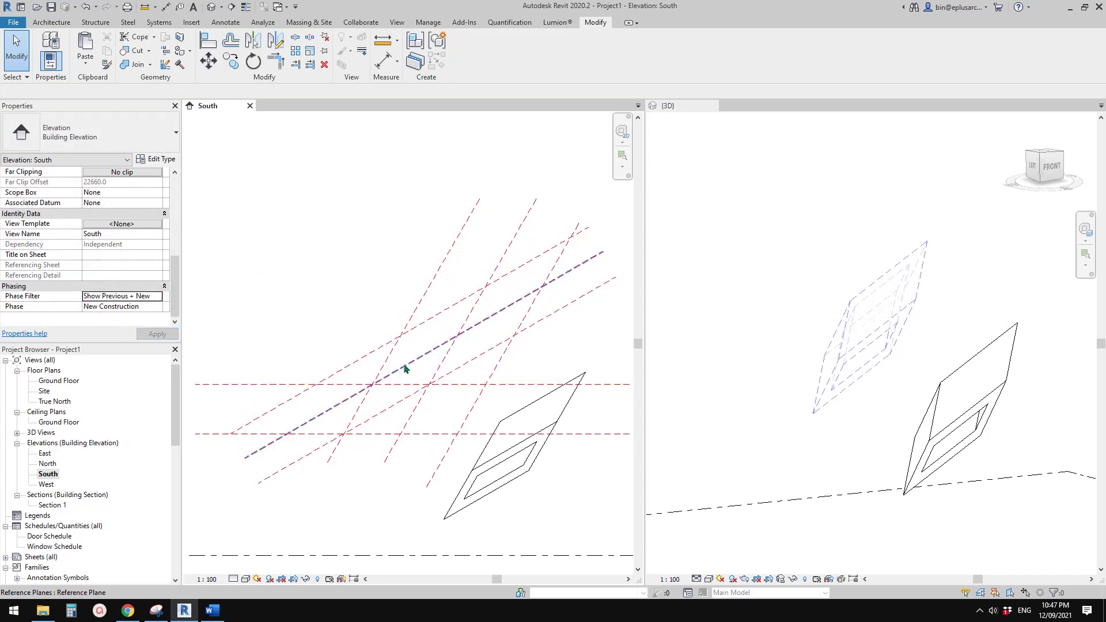
pyautogui.moveTo(443, 372); pyautogui.dragTo(434, 375, button='middle')
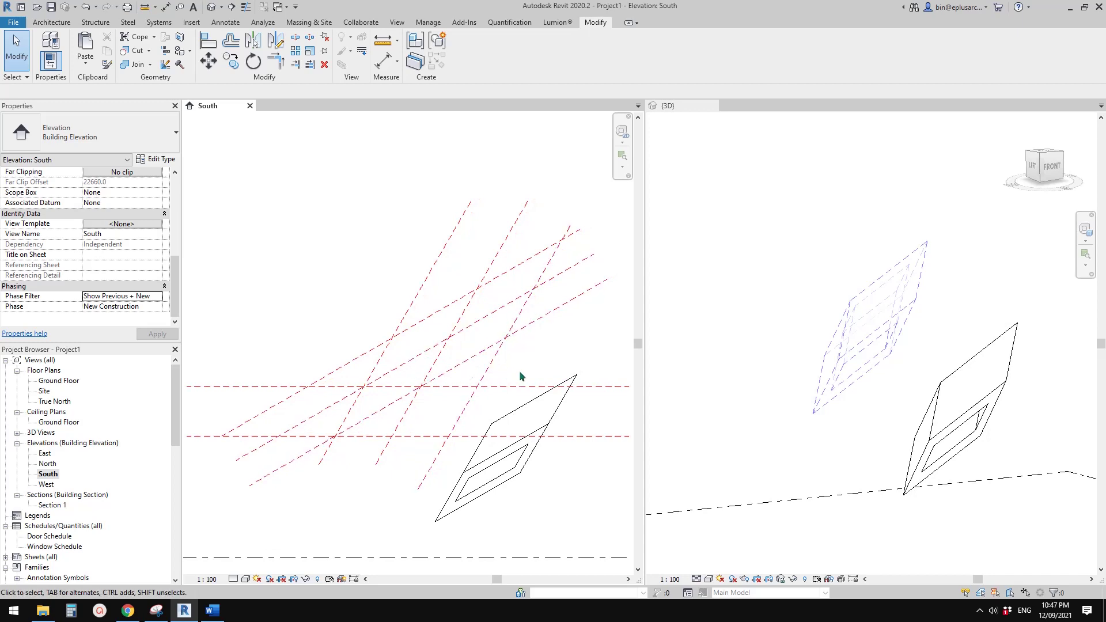
# Move the pasted unit onto the original unit's position, snapping its upper-left corner to the matching reference plane intersection
pyautogui.moveTo(499, 358); pyautogui.dragTo(491, 355, button='middle')
pyautogui.click(540, 419)
pyautogui.moveTo(511, 394); pyautogui.dragTo(523, 405, button='middle')
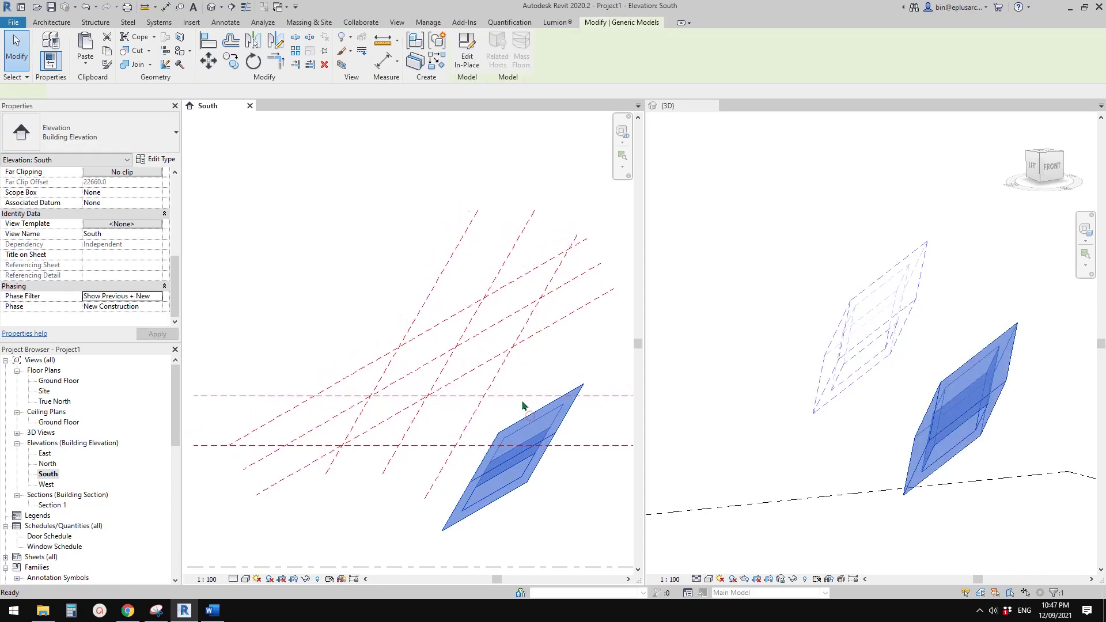
pyautogui.press('m')
pyautogui.press('v')
pyautogui.click(501, 426)
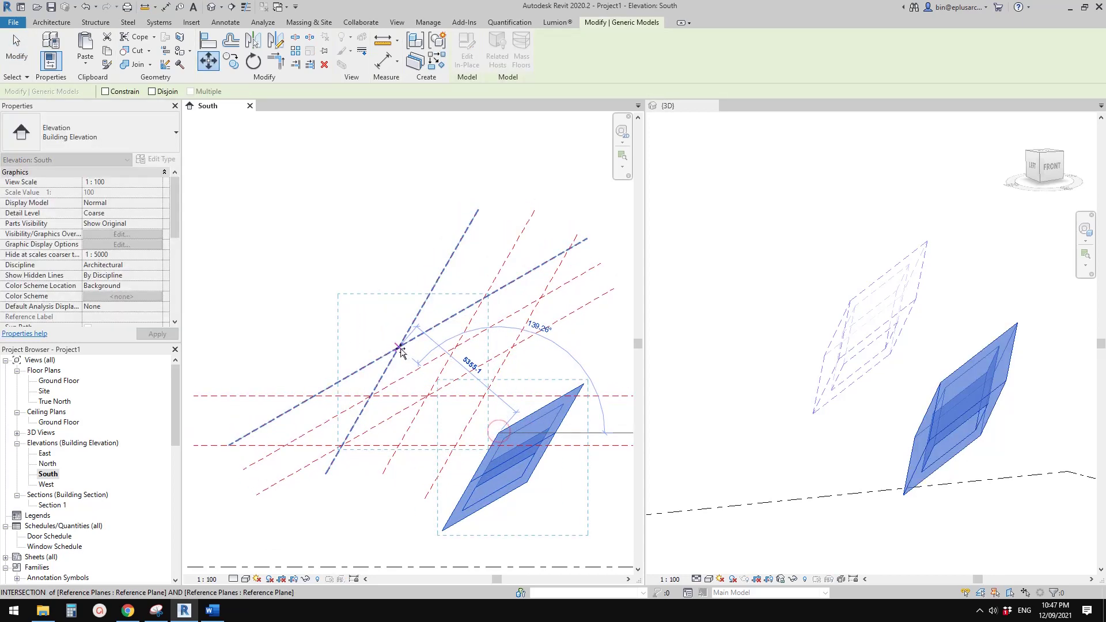
pyautogui.click(403, 346)
pyautogui.click(565, 310)
pyautogui.click(442, 345)
pyautogui.moveTo(491, 366); pyautogui.dragTo(479, 371, button='middle')
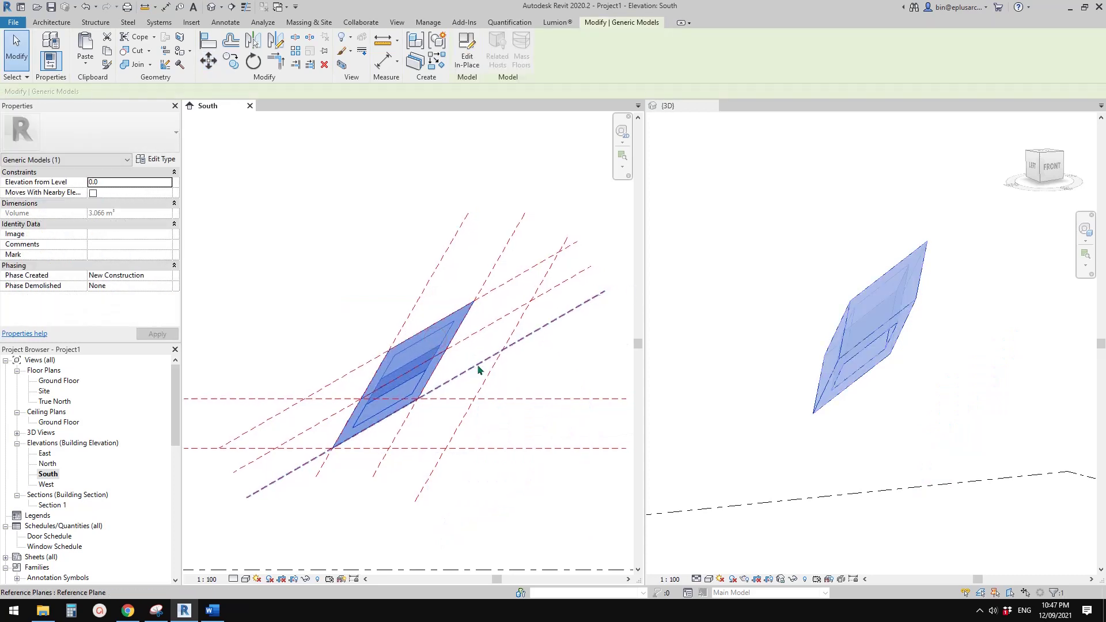
# Set the 3D view's Phase Filter to Show Previous + New and return to the South elevation
pyautogui.click(782, 284)
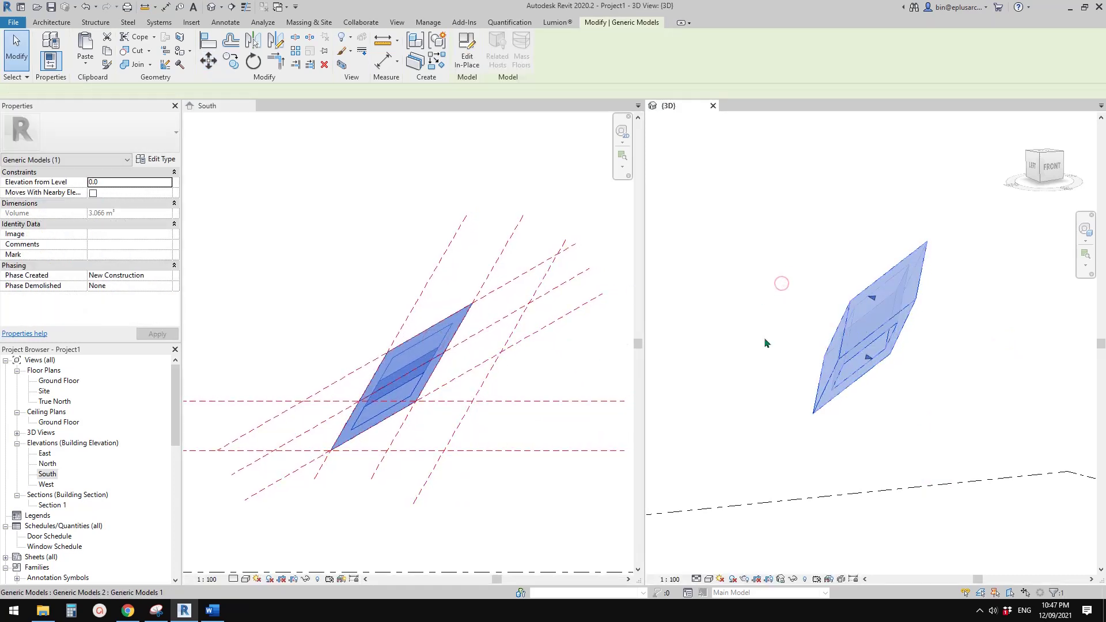
pyautogui.click(170, 277)
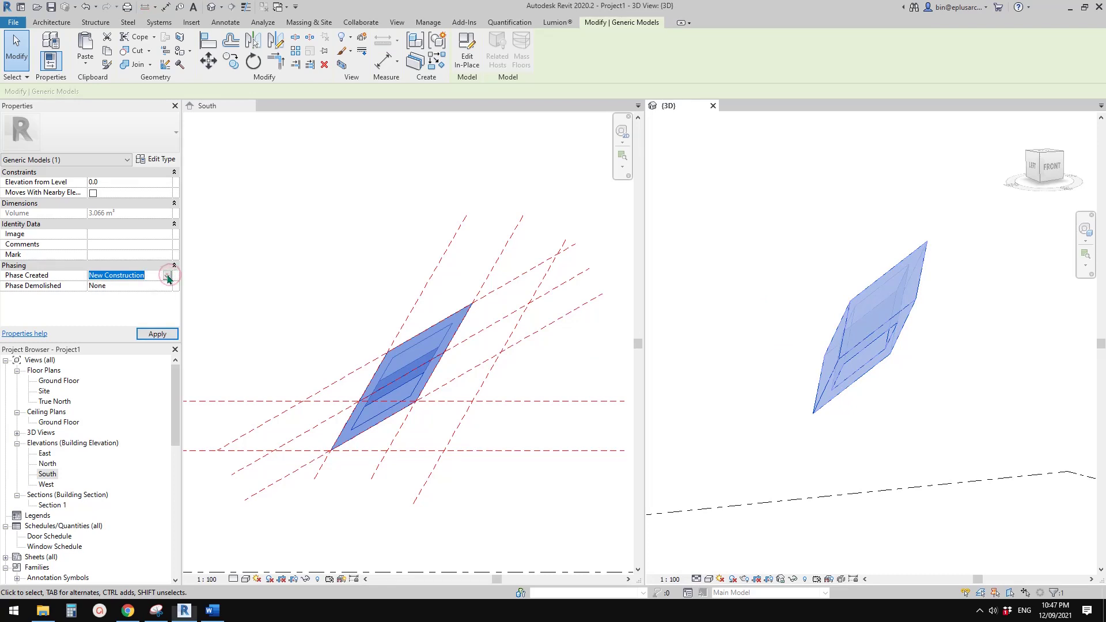
pyautogui.click(769, 276)
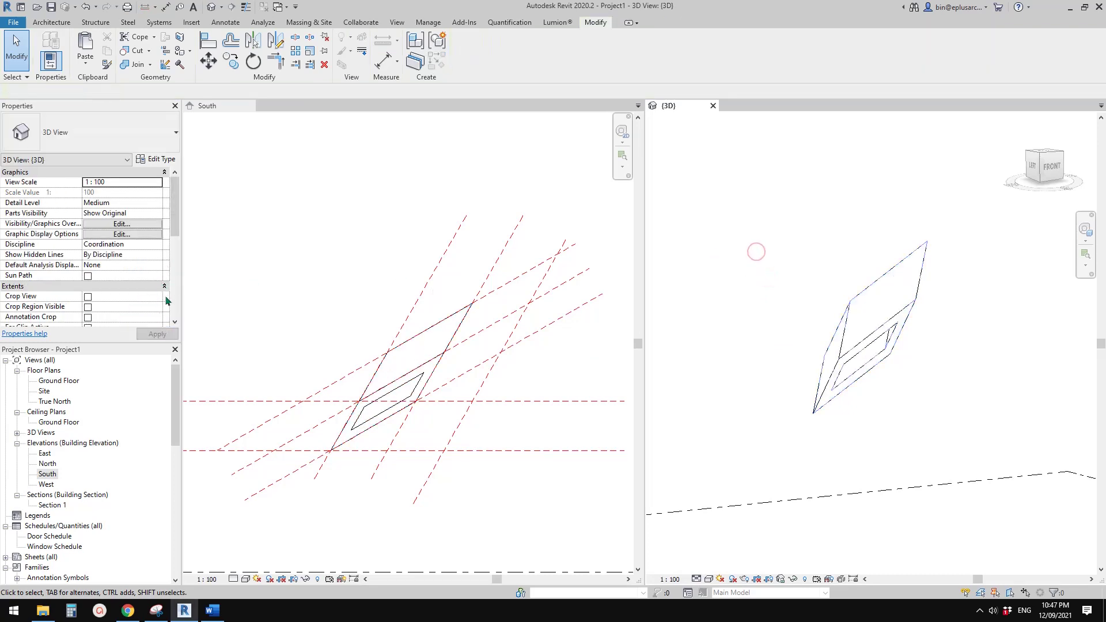
pyautogui.scroll(-5, 166, 300)
pyautogui.click(157, 296)
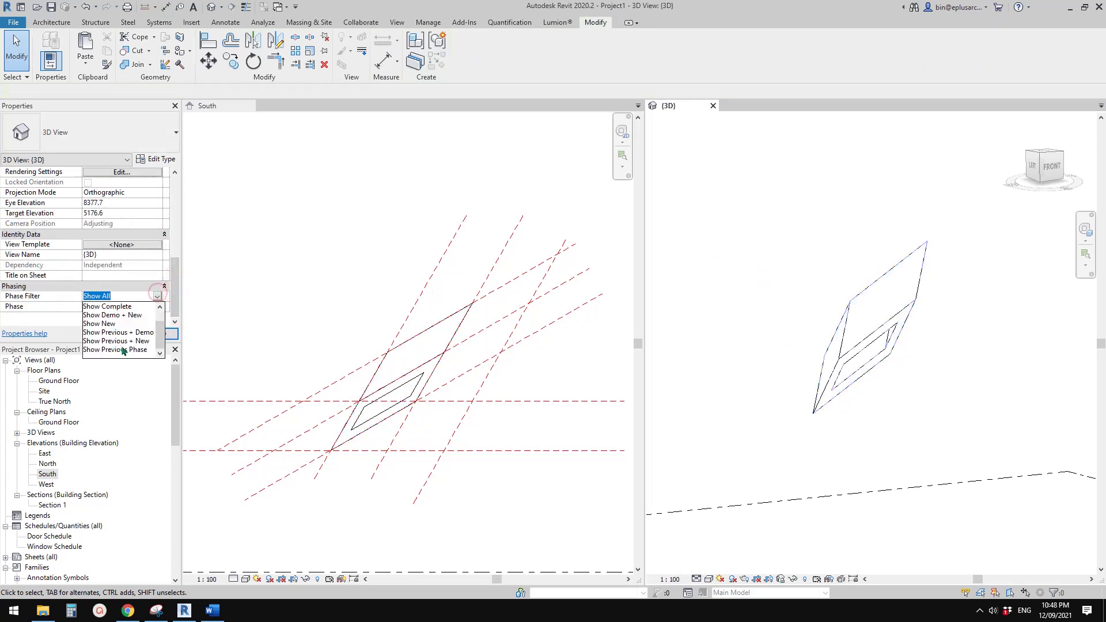
pyautogui.click(124, 340)
pyautogui.click(331, 244)
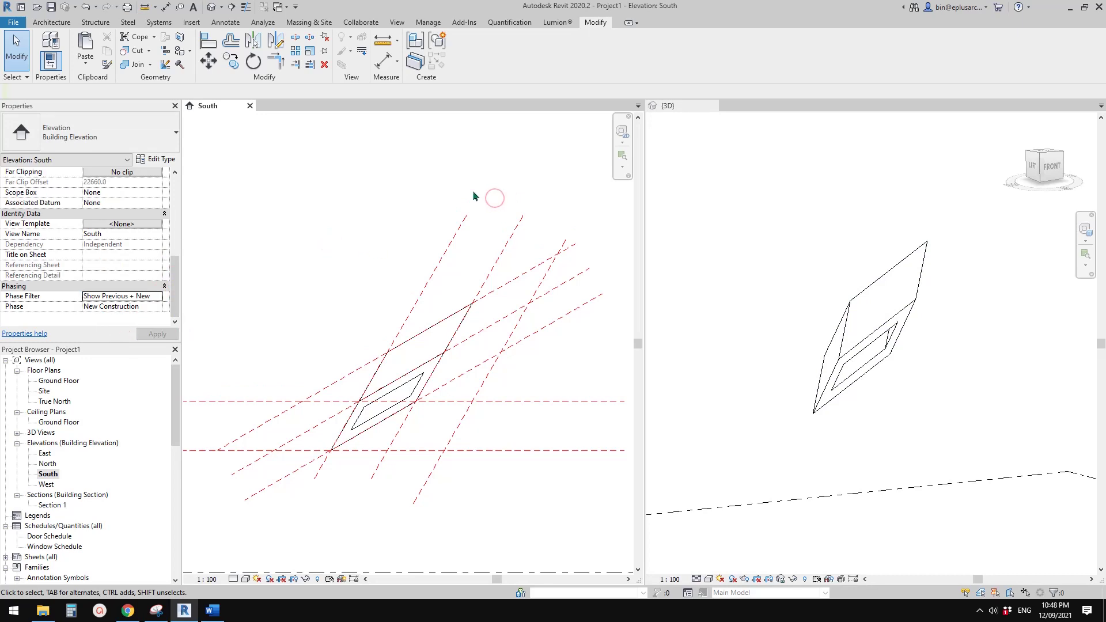
# Array the facade unit 10 times up the shallow diagonal, spacing it from its lower corner to its lower-right corner
pyautogui.click(408, 379)
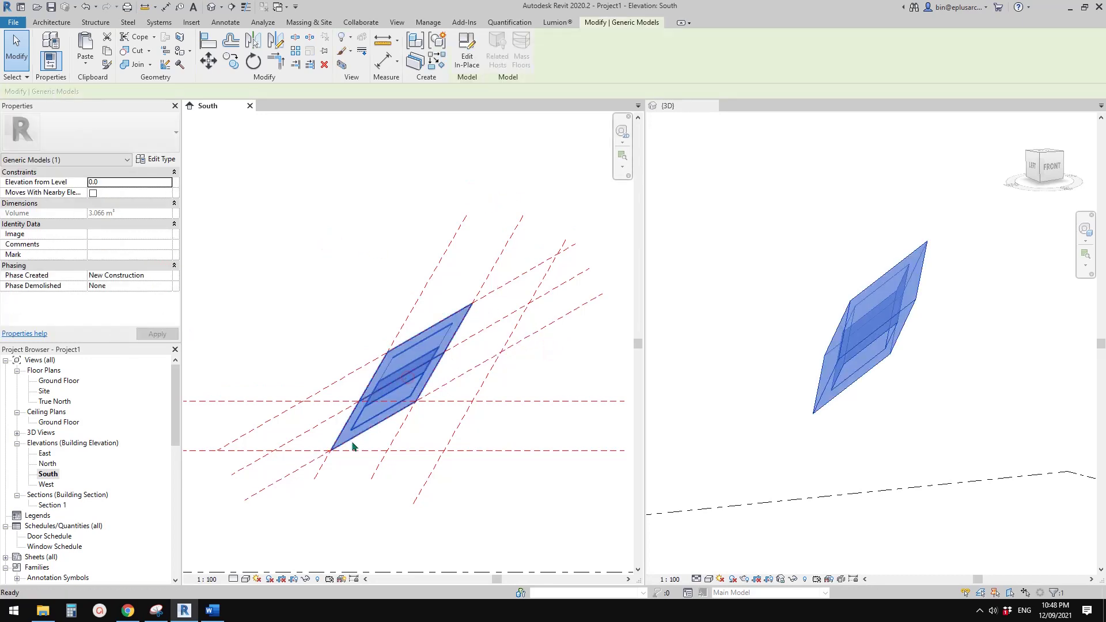
pyautogui.press('a')
pyautogui.press('r')
pyautogui.click(328, 451)
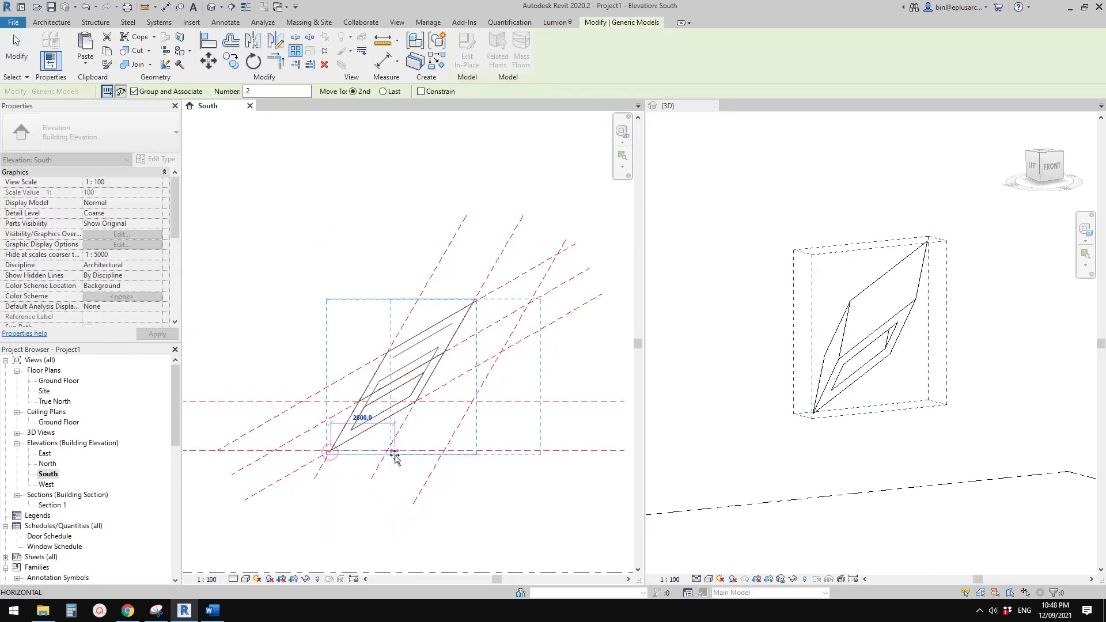
pyautogui.click(417, 401)
pyautogui.scroll(-1, 435, 449)
pyautogui.moveTo(443, 441); pyautogui.dragTo(409, 461, button='middle')
pyautogui.write('10')
pyautogui.press('Return')
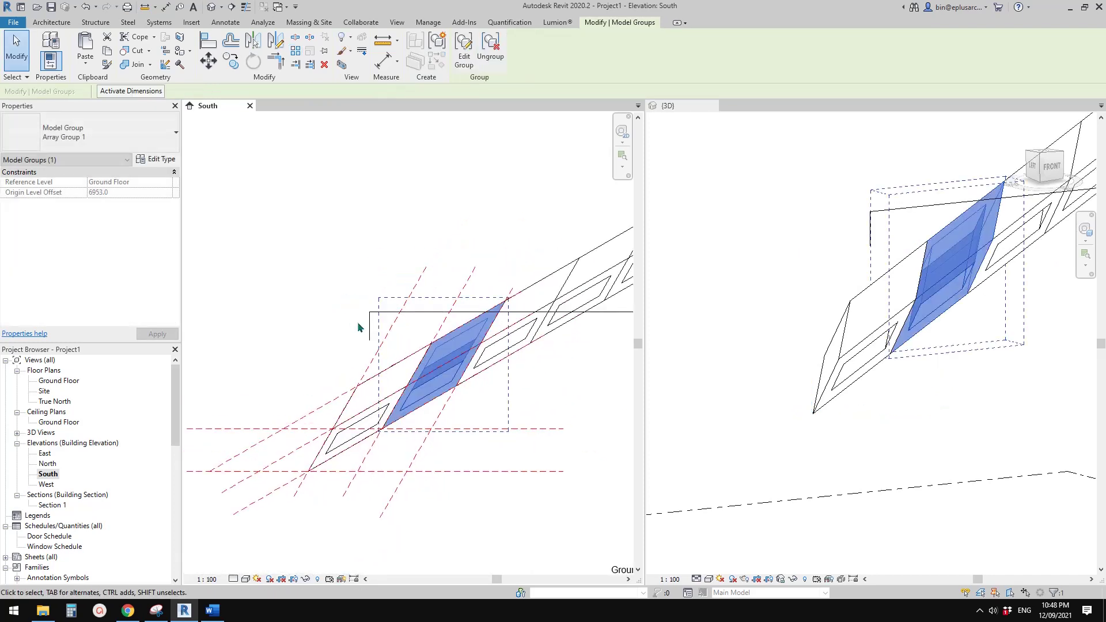
pyautogui.scroll(-3, 506, 384)
pyautogui.click(565, 367)
pyautogui.scroll(-1, 487, 331)
pyautogui.moveTo(486, 330); pyautogui.dragTo(424, 358, button='middle')
pyautogui.click(449, 339)
pyautogui.scroll(-1, 460, 344)
pyautogui.press('s')
pyautogui.press('a')
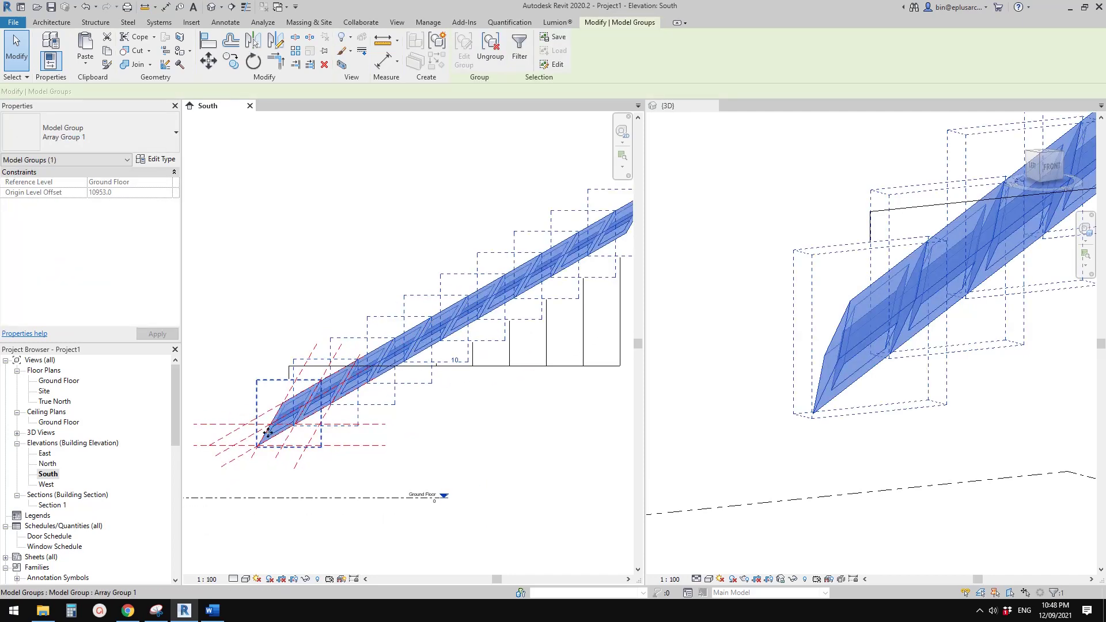
pyautogui.scroll(2, 268, 433)
pyautogui.press('a')
pyautogui.press('a')
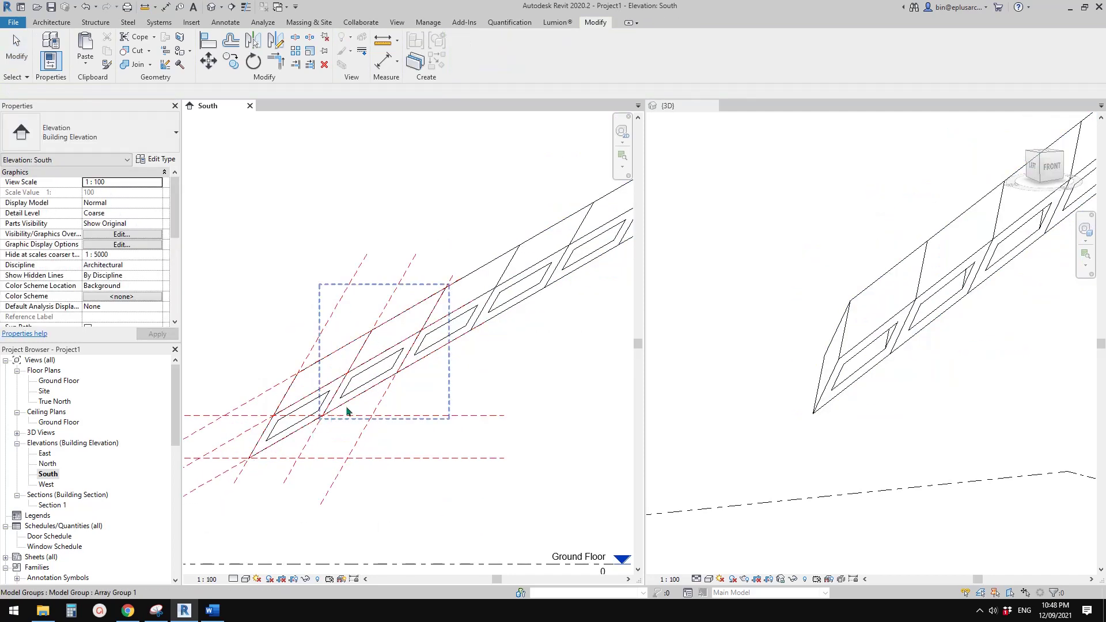
# Select all instances of the arrayed unit group and array the whole row 10 times up along the steep reference plane
pyautogui.scroll(-2, 346, 411)
pyautogui.click(342, 388)
pyautogui.press('s')
pyautogui.press('a')
pyautogui.scroll(2, 306, 422)
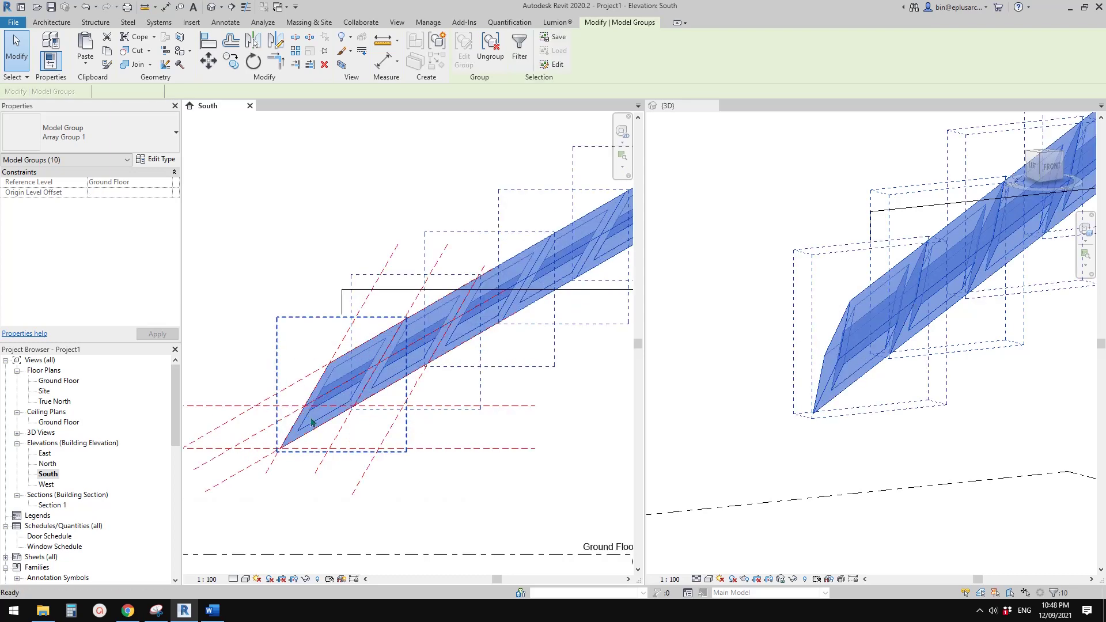
pyautogui.press('a')
pyautogui.press('r')
pyautogui.click(280, 448)
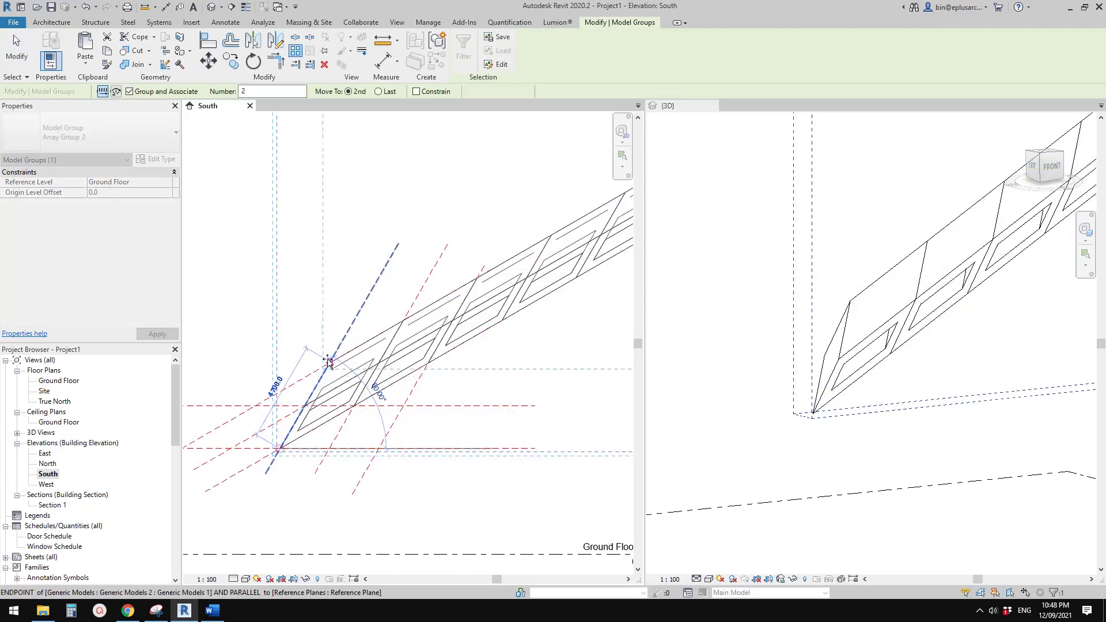
pyautogui.click(311, 417)
pyautogui.scroll(-2, 403, 397)
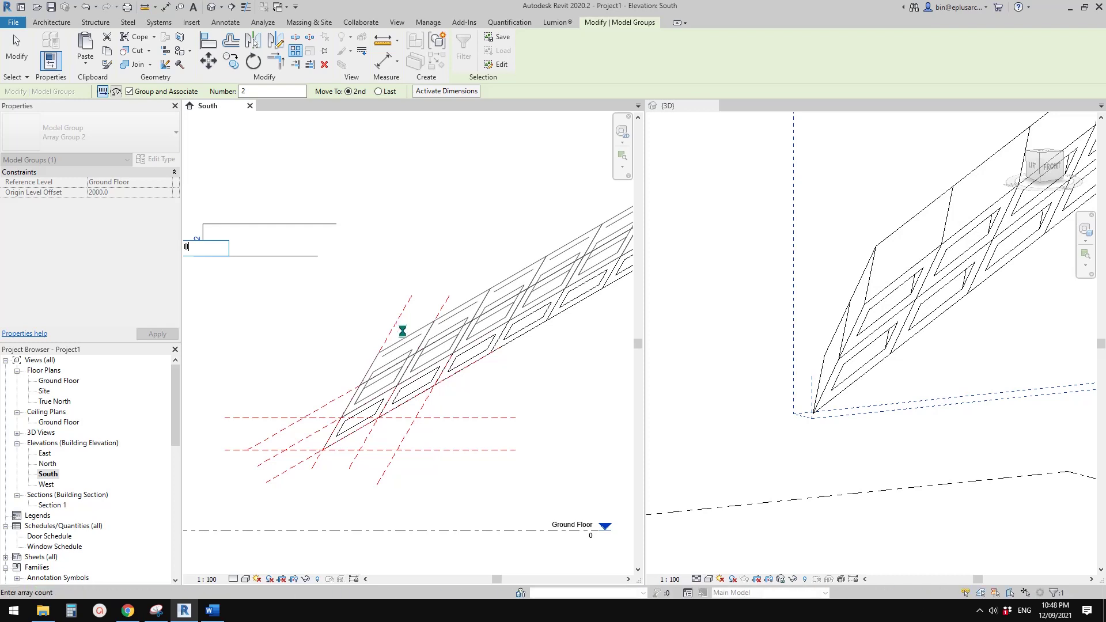
pyautogui.click(490, 408)
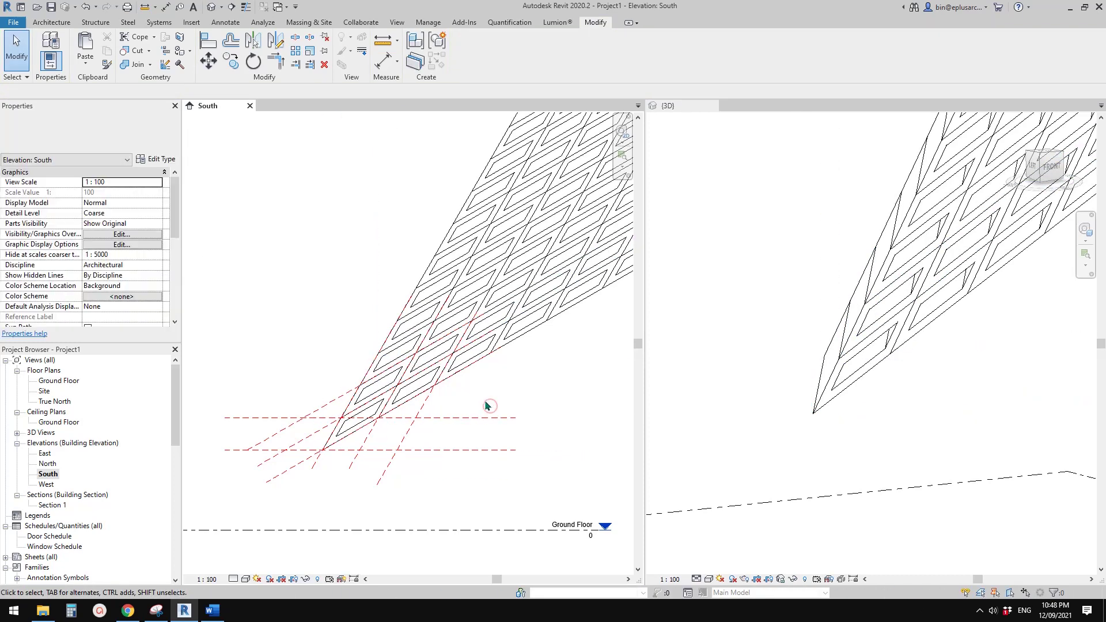
# Open the lowest row's array group for editing in the South elevation
pyautogui.scroll(-2, 486, 405)
pyautogui.moveTo(507, 396); pyautogui.dragTo(389, 420, button='middle')
pyautogui.scroll(-1, 391, 423)
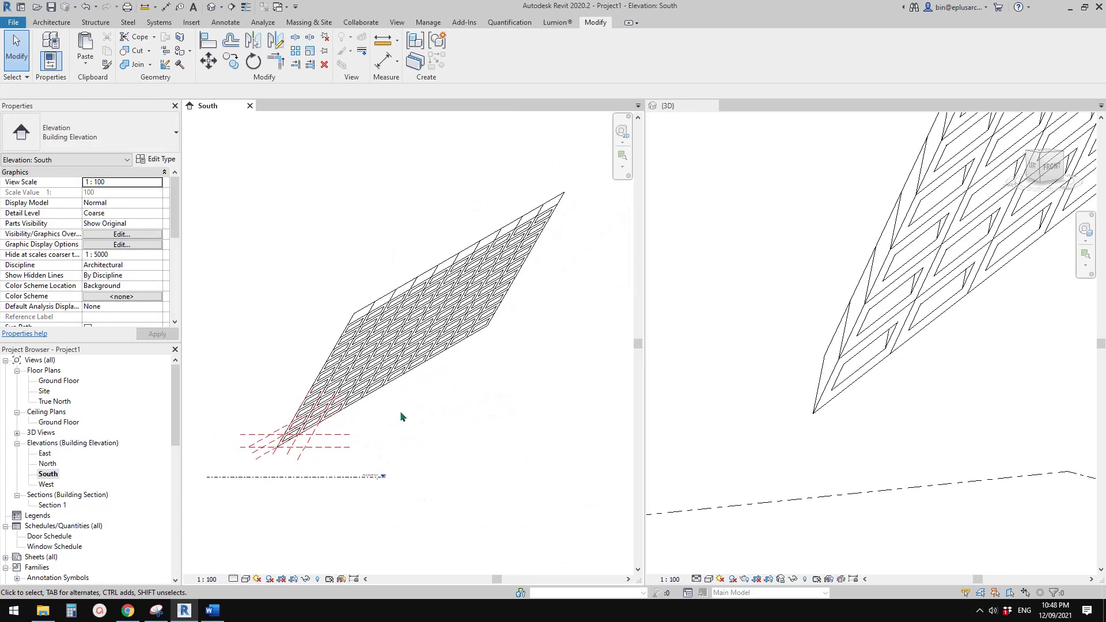
pyautogui.scroll(2, 295, 454)
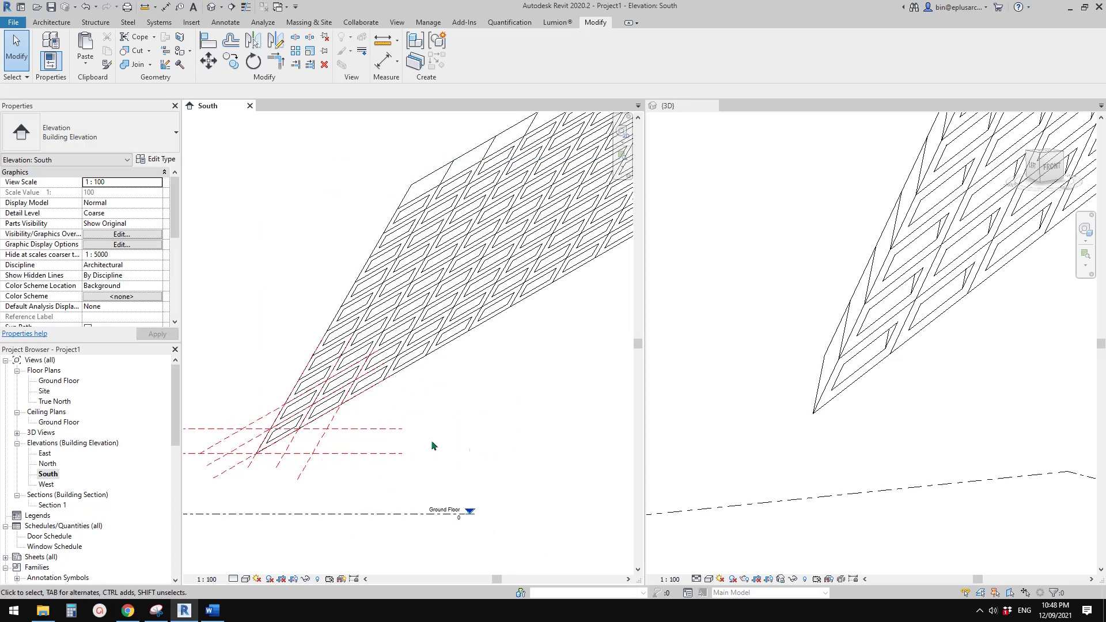
pyautogui.scroll(2, 268, 430)
pyautogui.click(353, 414)
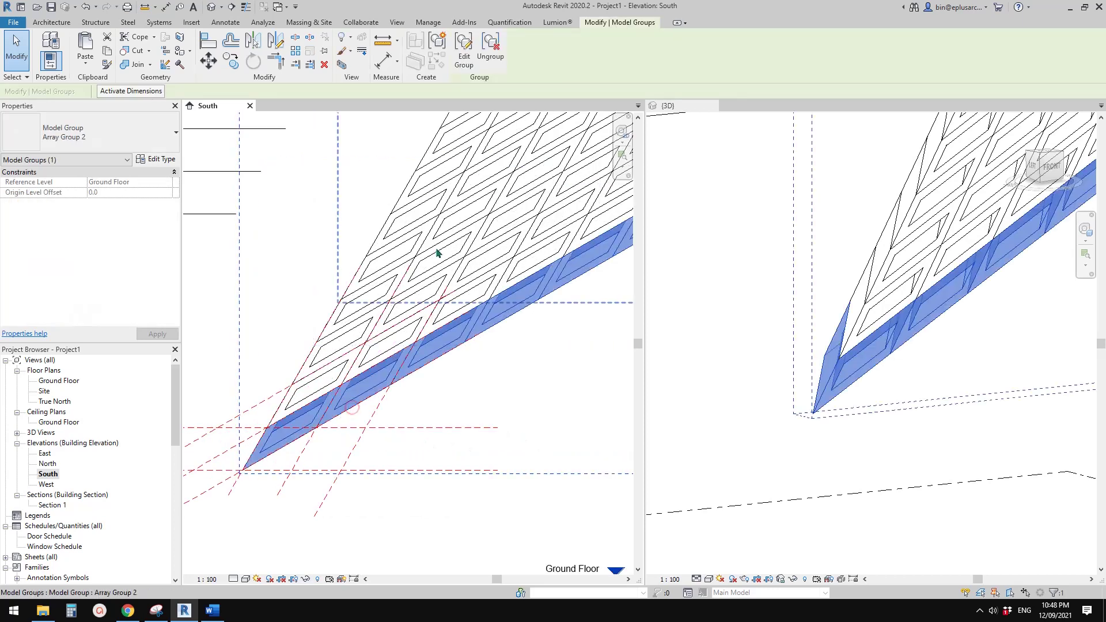
pyautogui.click(464, 58)
# Move the row's second unit about 2309 mm down the steep reference plane to the lower horizontal plane, and finish the group edit
pyautogui.click(342, 420)
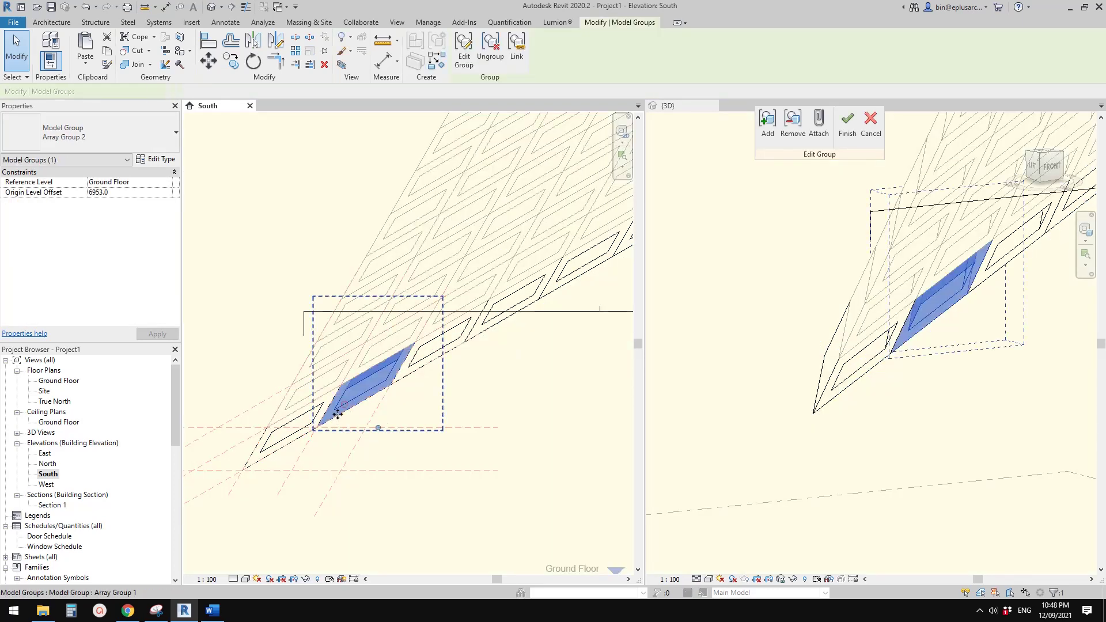
pyautogui.scroll(2, 346, 431)
pyautogui.press('m')
pyautogui.press('v')
pyautogui.click(371, 427)
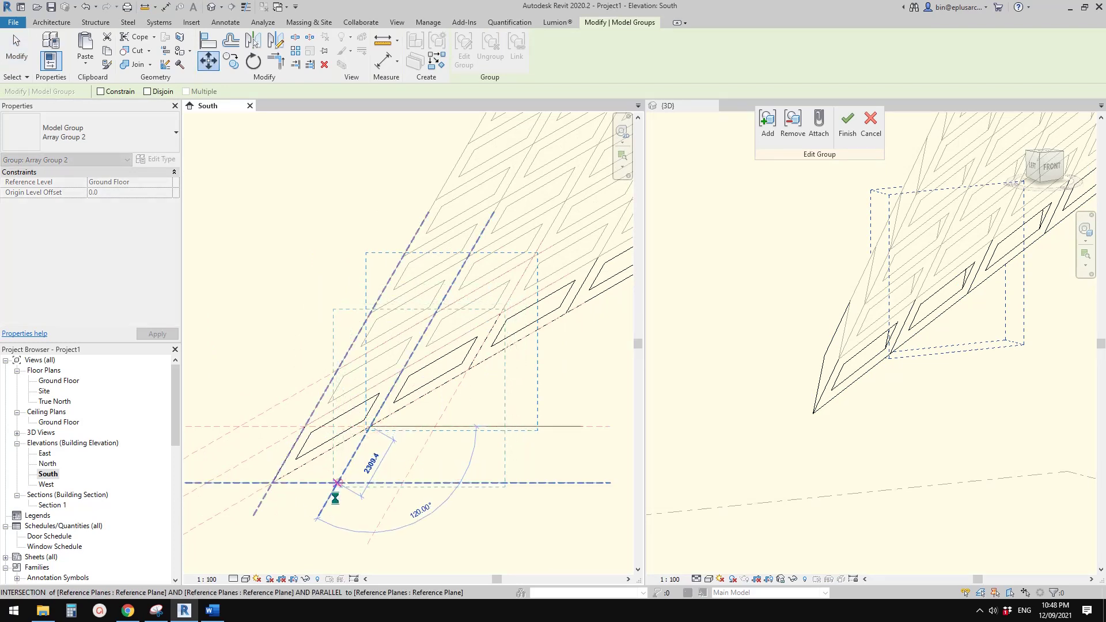
pyautogui.click(337, 483)
pyautogui.scroll(-3, 374, 438)
pyautogui.press('Escape')
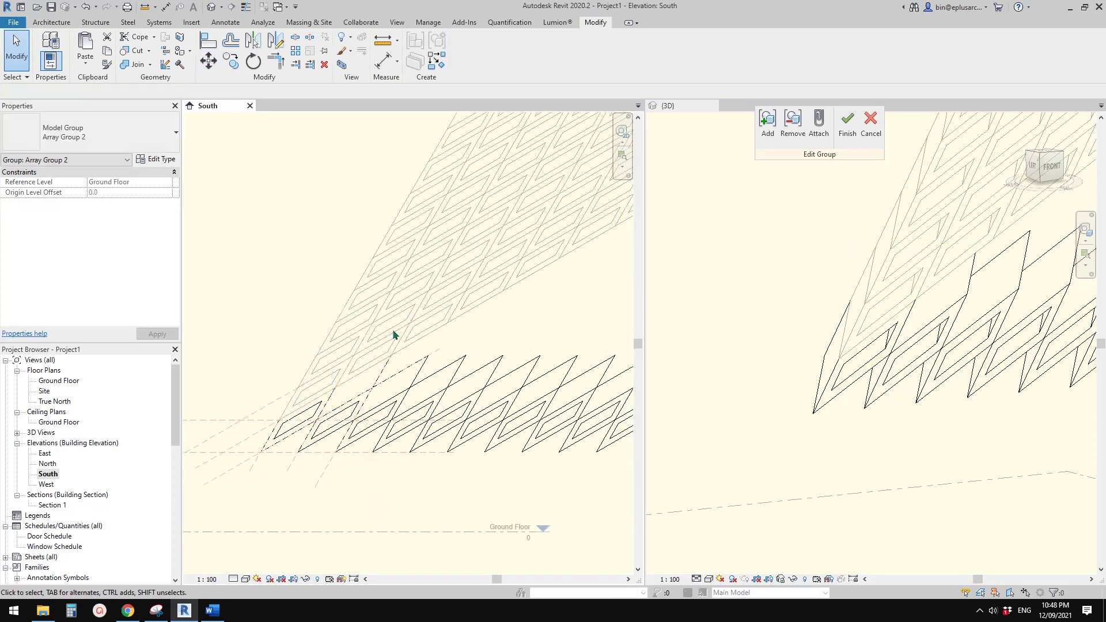
pyautogui.click(850, 136)
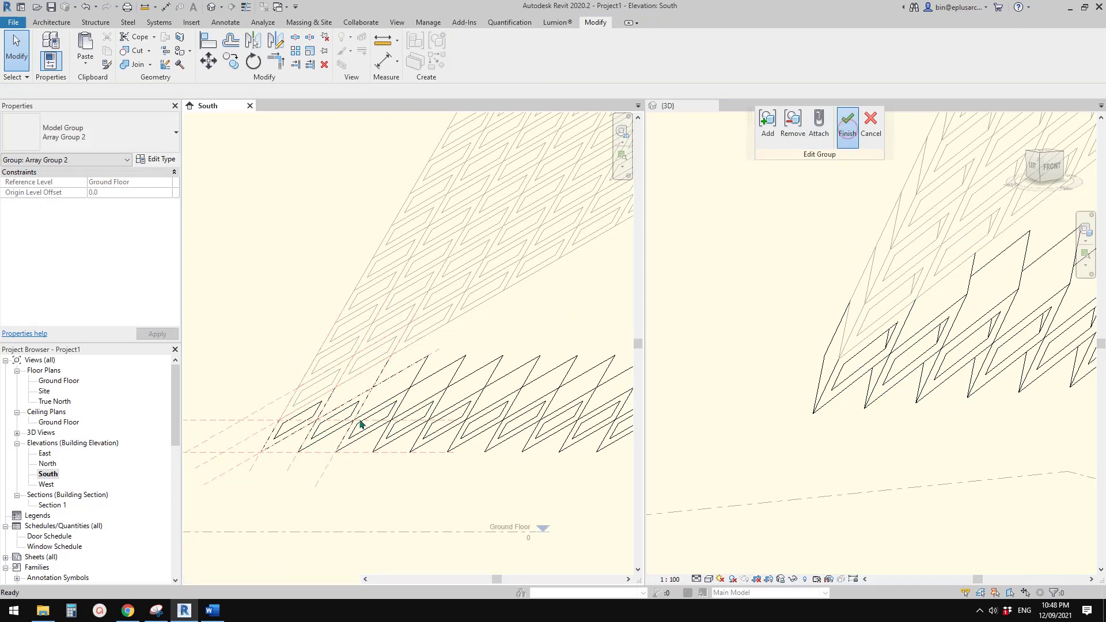
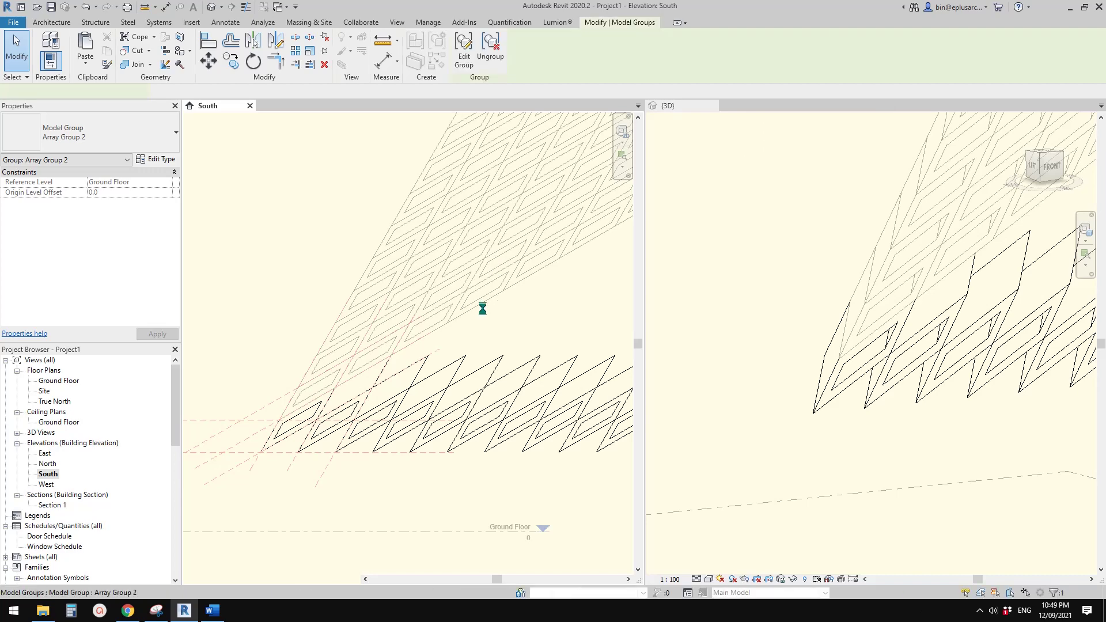
pyautogui.press('Escape')
# Examine the levelled facade pattern in the South elevation and from several angles in the 3D view, including the front
pyautogui.scroll(-4, 470, 321)
pyautogui.scroll(2, 453, 327)
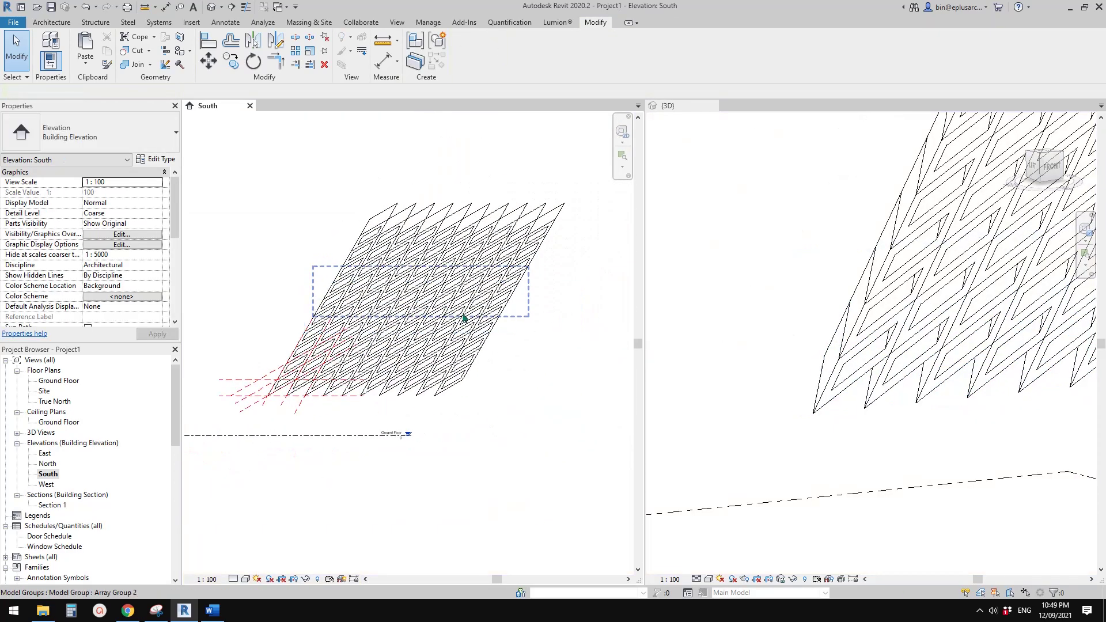
pyautogui.moveTo(375, 332); pyautogui.dragTo(373, 306, button='middle')
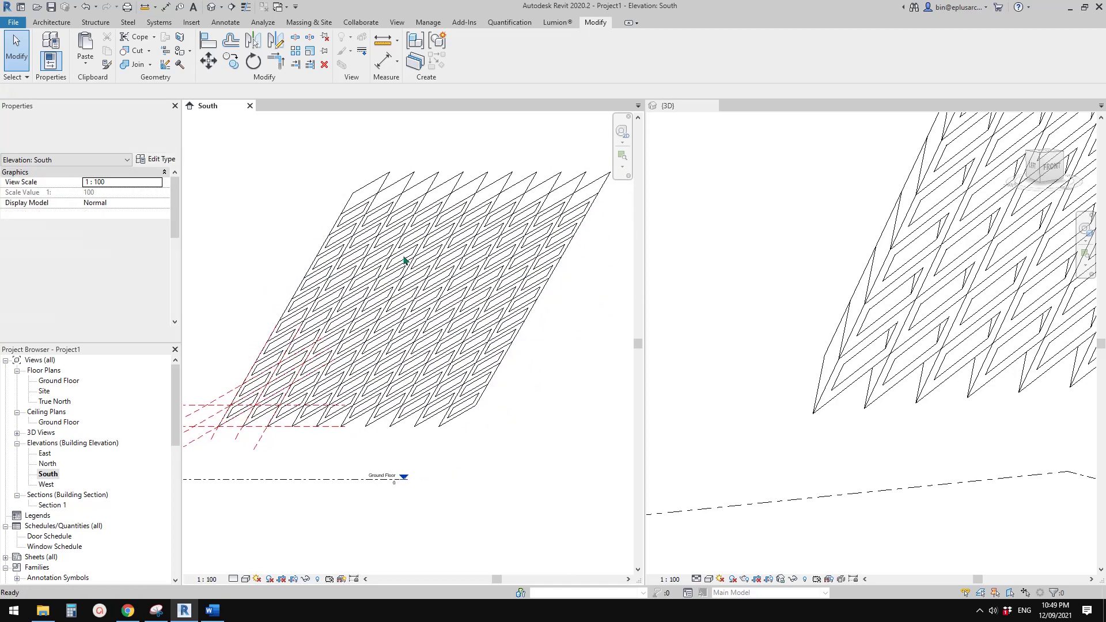
pyautogui.click(789, 224)
pyautogui.scroll(-2, 837, 257)
pyautogui.moveTo(830, 260); pyautogui.dragTo(749, 279, button='middle')
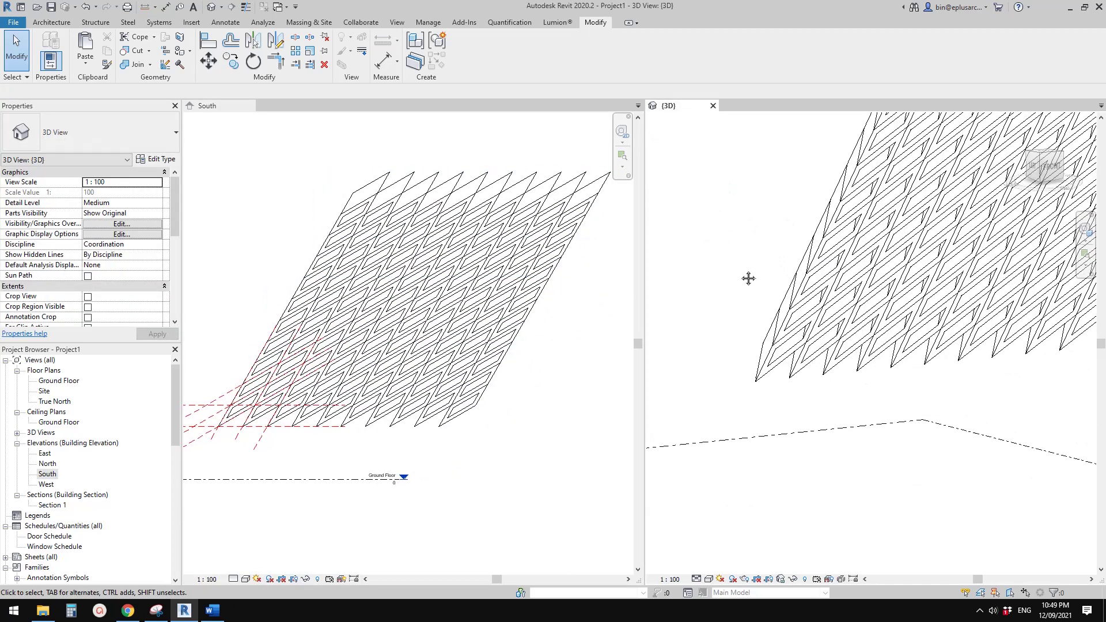
pyautogui.scroll(-2, 767, 276)
pyautogui.moveTo(934, 282); pyautogui.dragTo(836, 270, button='middle')
pyautogui.keyDown('shift'); pyautogui.moveTo(835, 270); pyautogui.dragTo(806, 274, button='middle'); pyautogui.keyUp('shift')
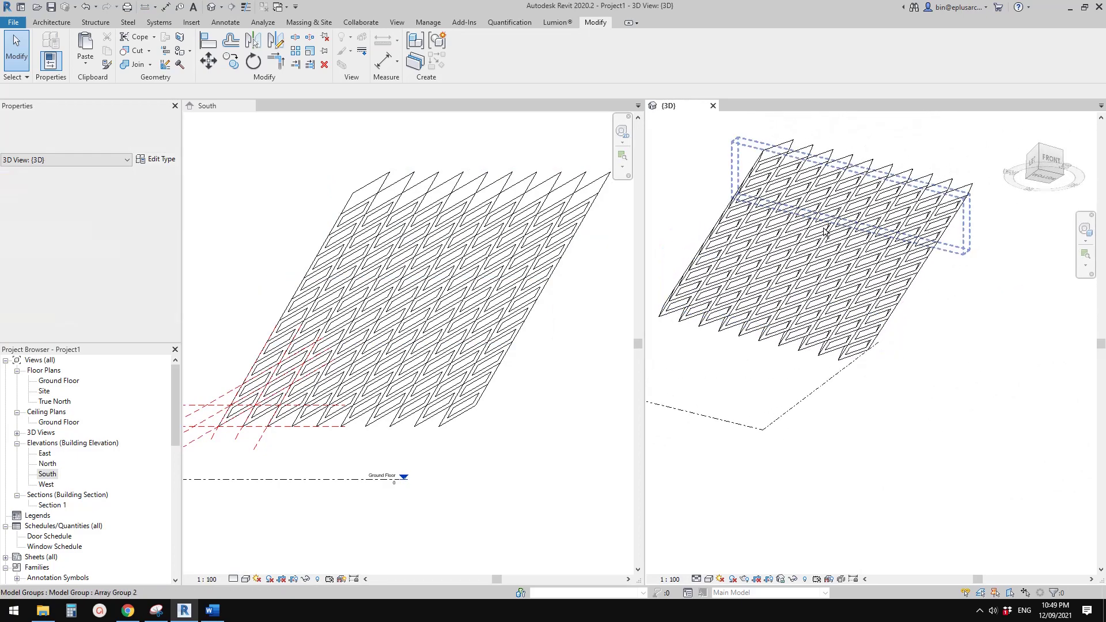
pyautogui.click(832, 264)
pyautogui.keyDown('shift'); pyautogui.moveTo(828, 314); pyautogui.dragTo(769, 284, button='middle'); pyautogui.keyUp('shift')
pyautogui.click(855, 320)
pyautogui.keyDown('shift'); pyautogui.moveTo(854, 318); pyautogui.dragTo(855, 353, button='middle'); pyautogui.keyUp('shift')
pyautogui.scroll(-1, 811, 392)
# Close the South elevation view, leaving the 3D view filling the workspace
pyautogui.press('s')
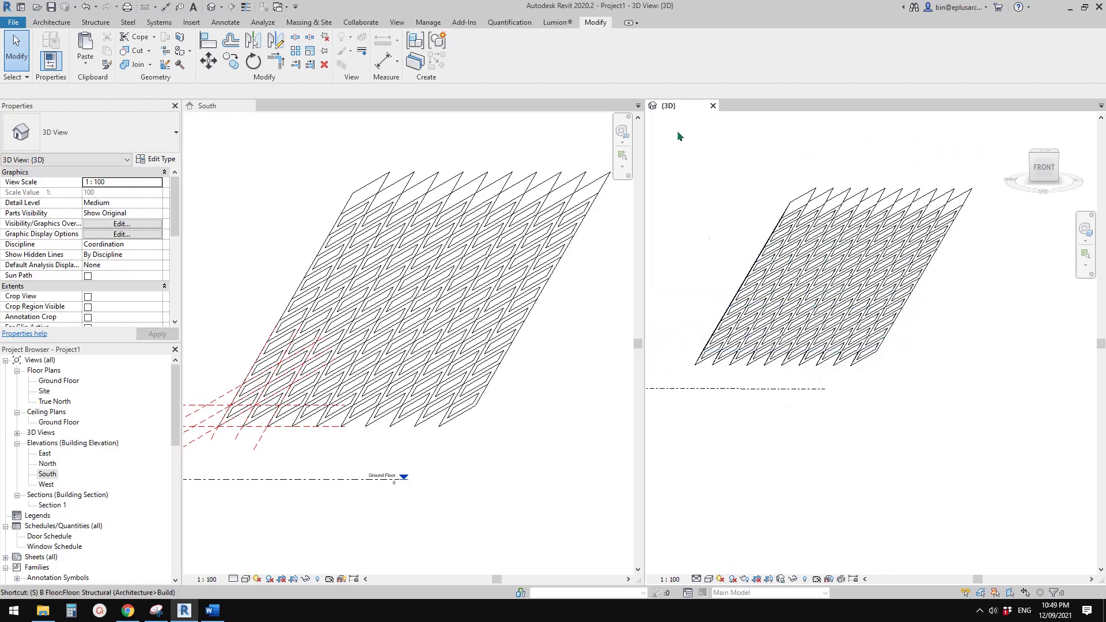
pyautogui.click(253, 106)
pyautogui.moveTo(524, 309); pyautogui.dragTo(663, 344, button='middle')
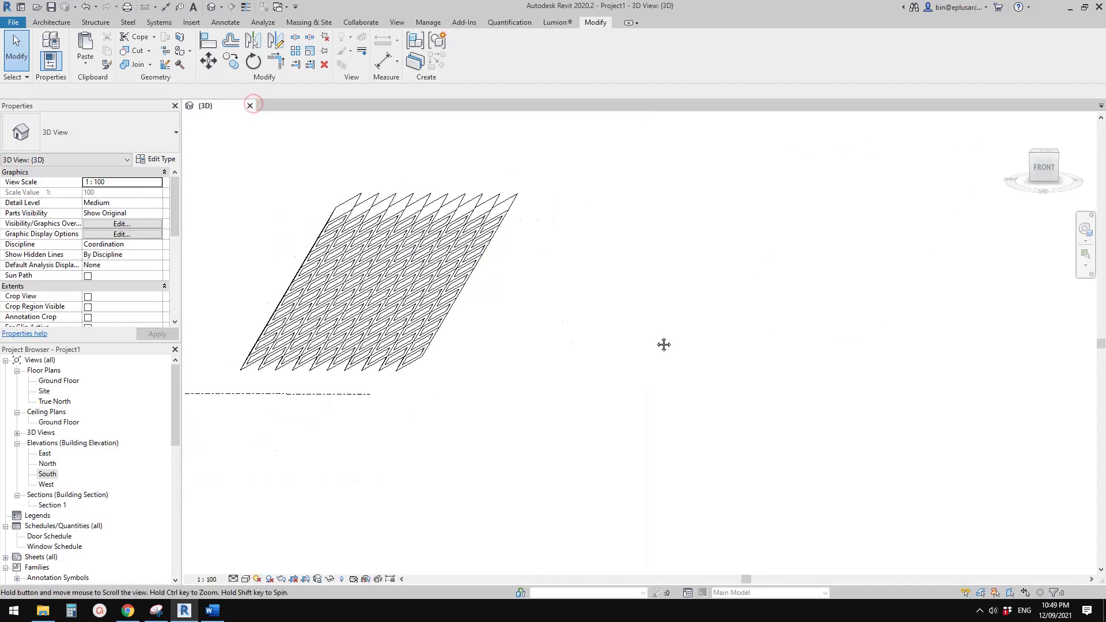
# Switch the 3D view to the Shaded visual style and turn on shadows
pyautogui.scroll(2, 524, 329)
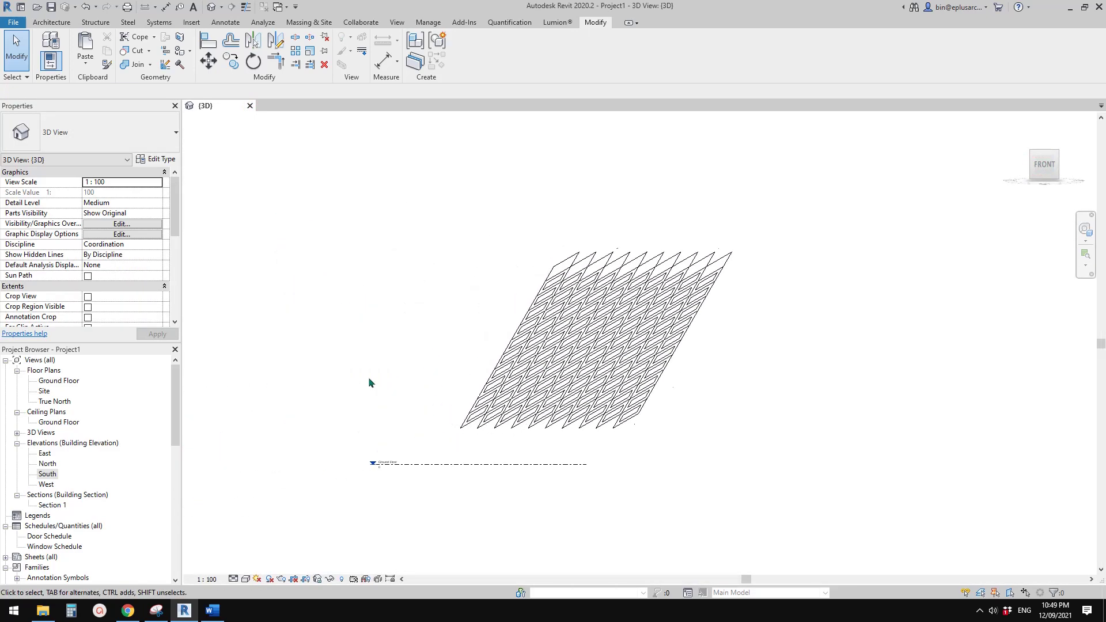
pyautogui.scroll(3, 682, 359)
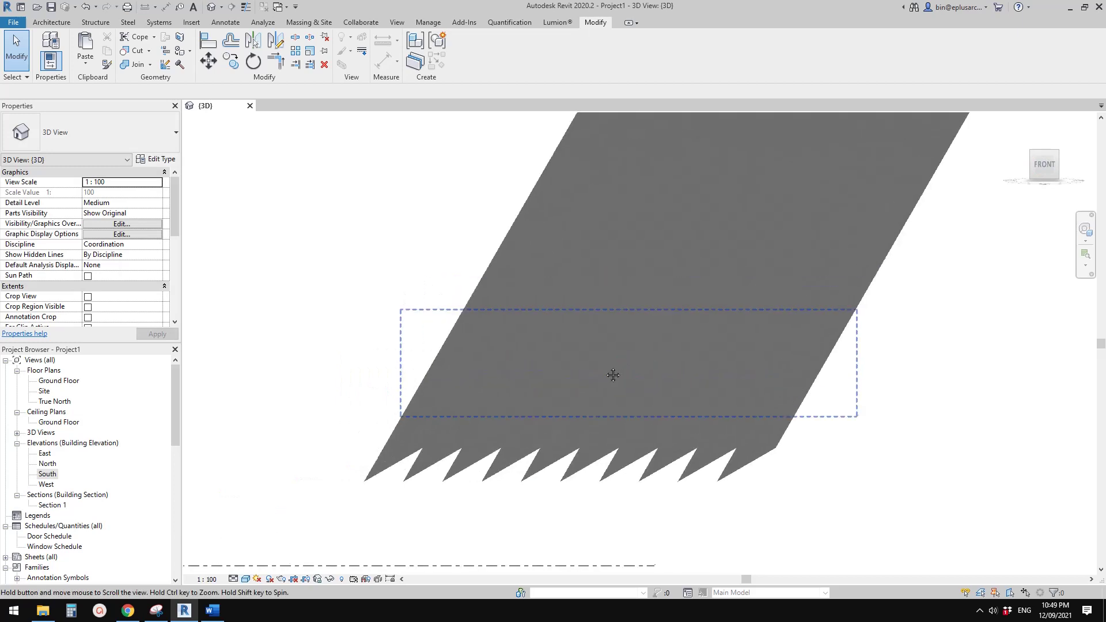
pyautogui.click(269, 579)
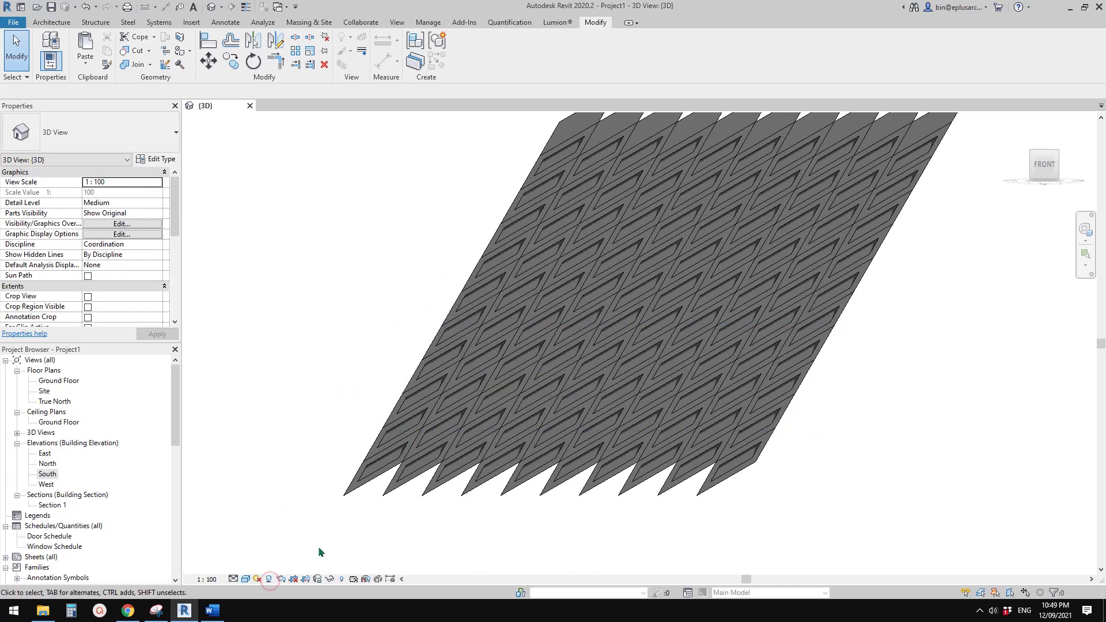
# Brighten the 3D view's lighting by setting the ambient light to 80 in the Graphic Display Options and applying it
pyautogui.click(246, 580)
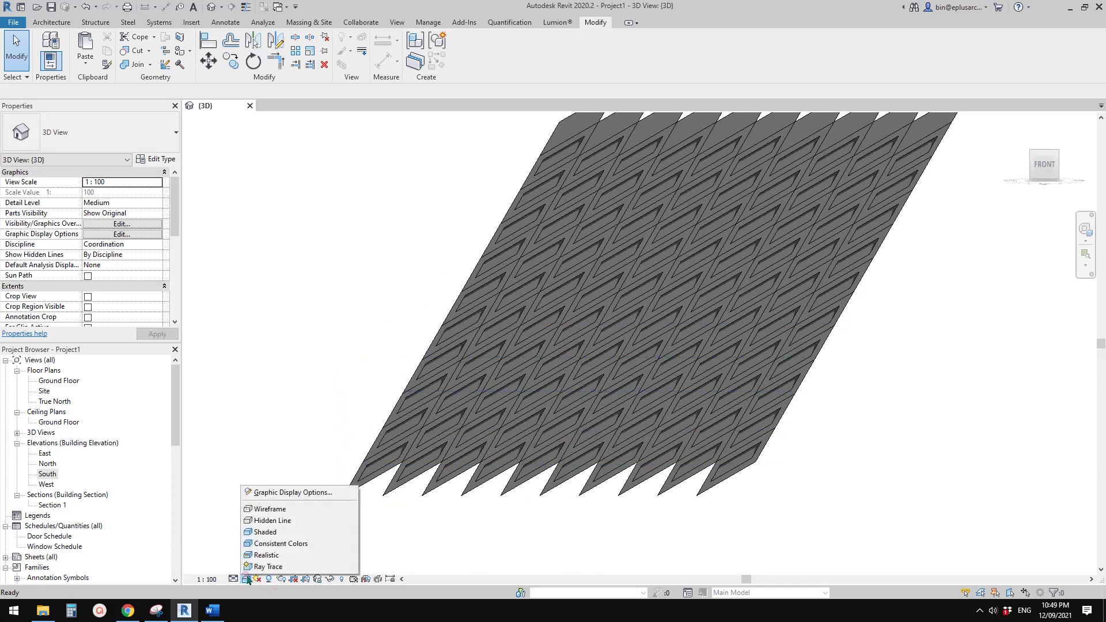
pyautogui.click(294, 493)
pyautogui.click(238, 310)
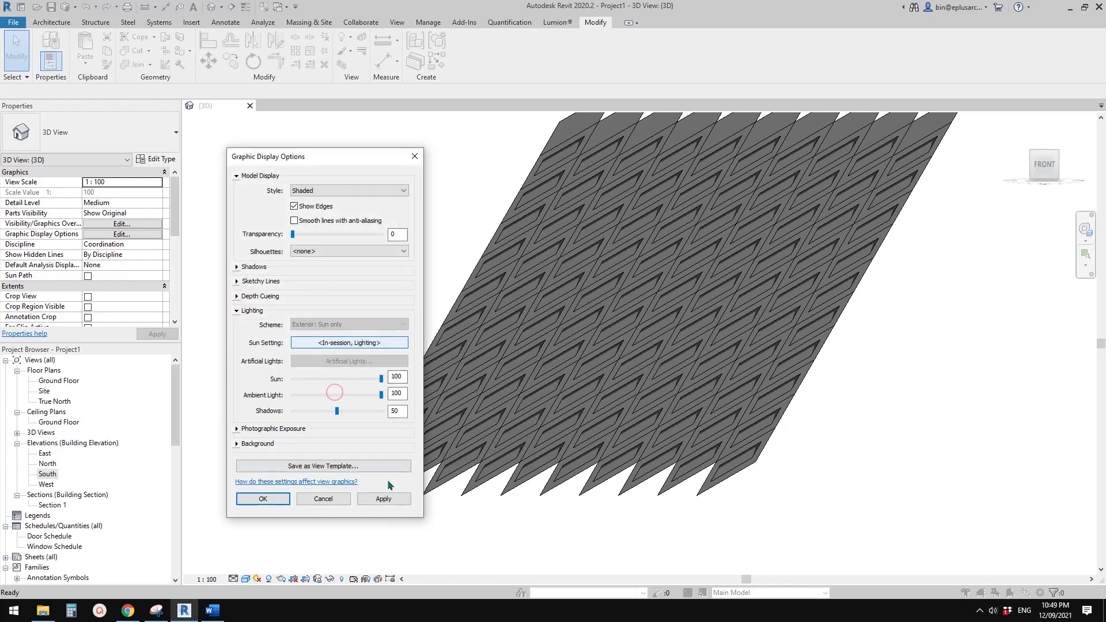
pyautogui.click(393, 500)
pyautogui.click(386, 498)
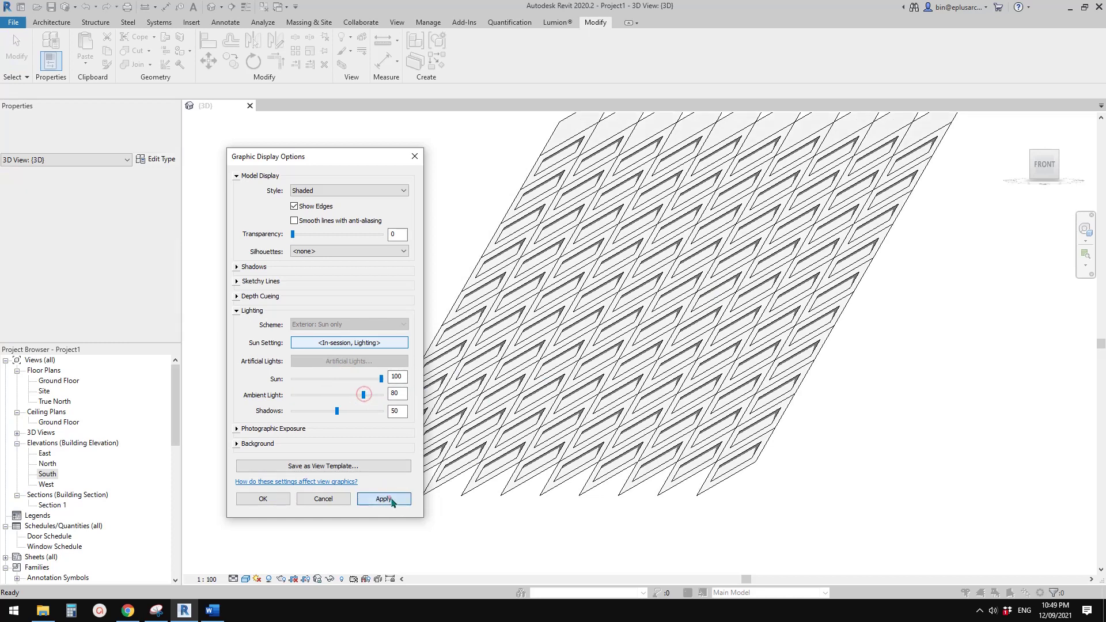
# Give the 3D view a gradient background with ground colour RGB 064-128-128, and accept the display options
pyautogui.click(237, 444)
pyautogui.click(346, 460)
pyautogui.click(345, 459)
pyautogui.click(324, 459)
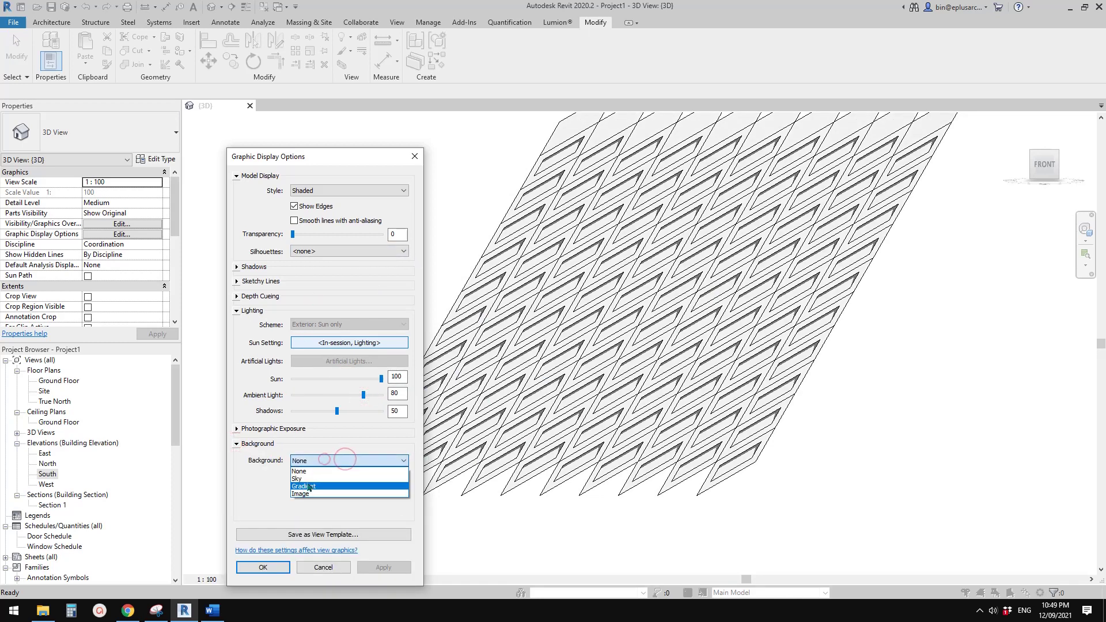
pyautogui.click(307, 480)
pyautogui.click(333, 464)
pyautogui.click(320, 477)
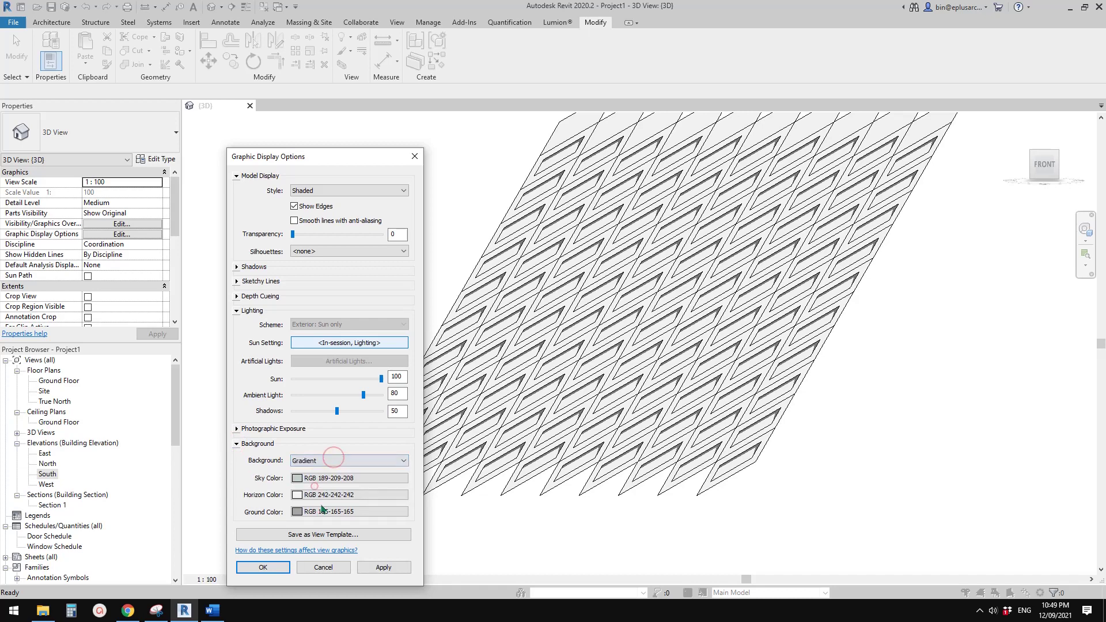
pyautogui.click(324, 512)
pyautogui.click(372, 471)
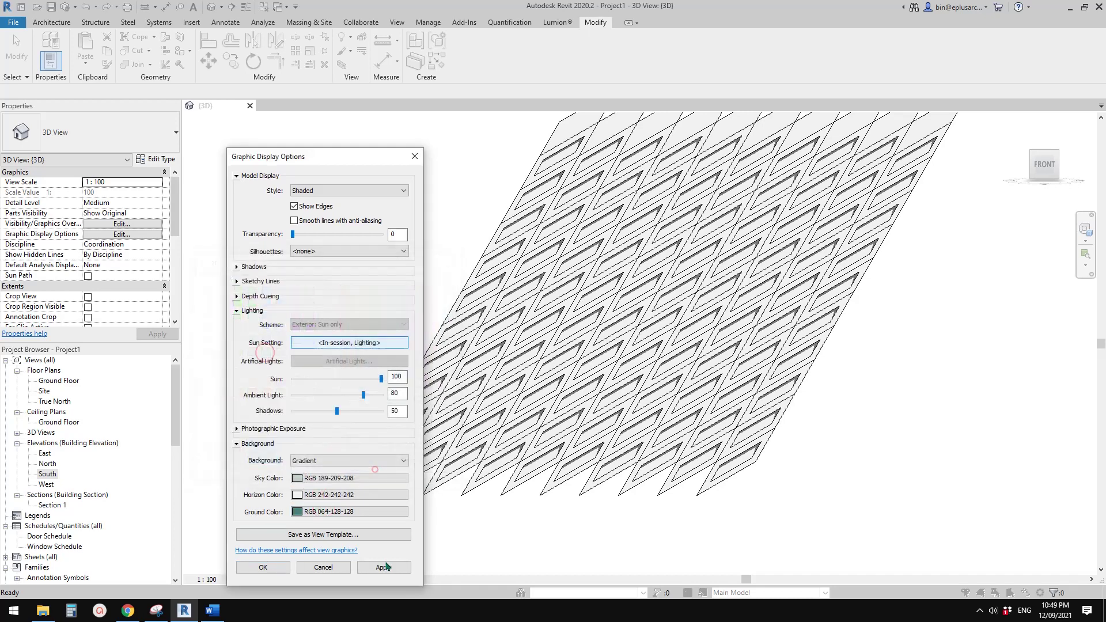
pyautogui.click(384, 567)
pyautogui.click(263, 568)
# Examine the shaded facade and its ground shadow from several angles in the 3D view
pyautogui.keyDown('shift'); pyautogui.moveTo(334, 328); pyautogui.dragTo(568, 395, button='middle'); pyautogui.keyUp('shift')
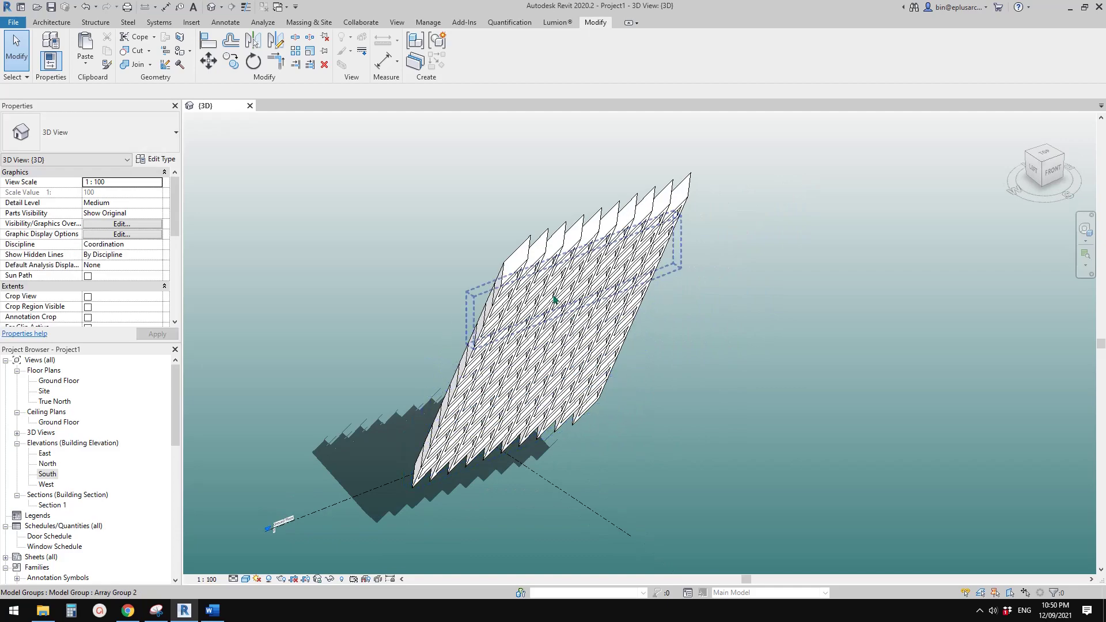
pyautogui.click(553, 296)
pyautogui.scroll(2, 545, 279)
pyautogui.keyDown('shift'); pyautogui.moveTo(542, 273); pyautogui.dragTo(492, 316, button='middle'); pyautogui.keyUp('shift')
pyautogui.scroll(-1, 492, 316)
pyautogui.moveTo(377, 401); pyautogui.dragTo(447, 397, button='middle')
pyautogui.scroll(2, 446, 398)
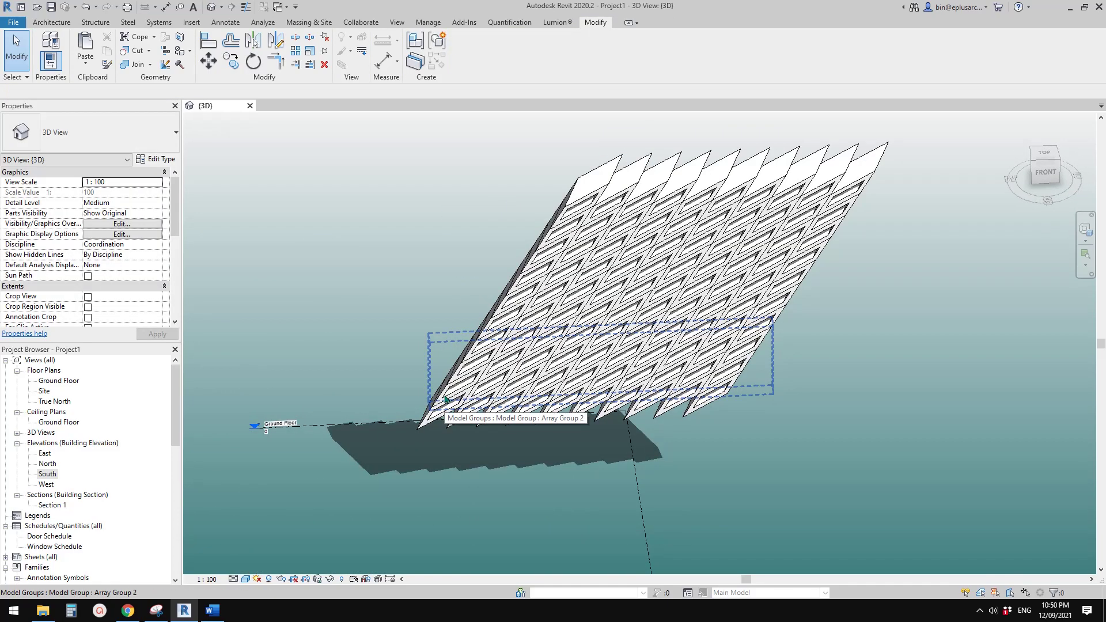
pyautogui.click(445, 399)
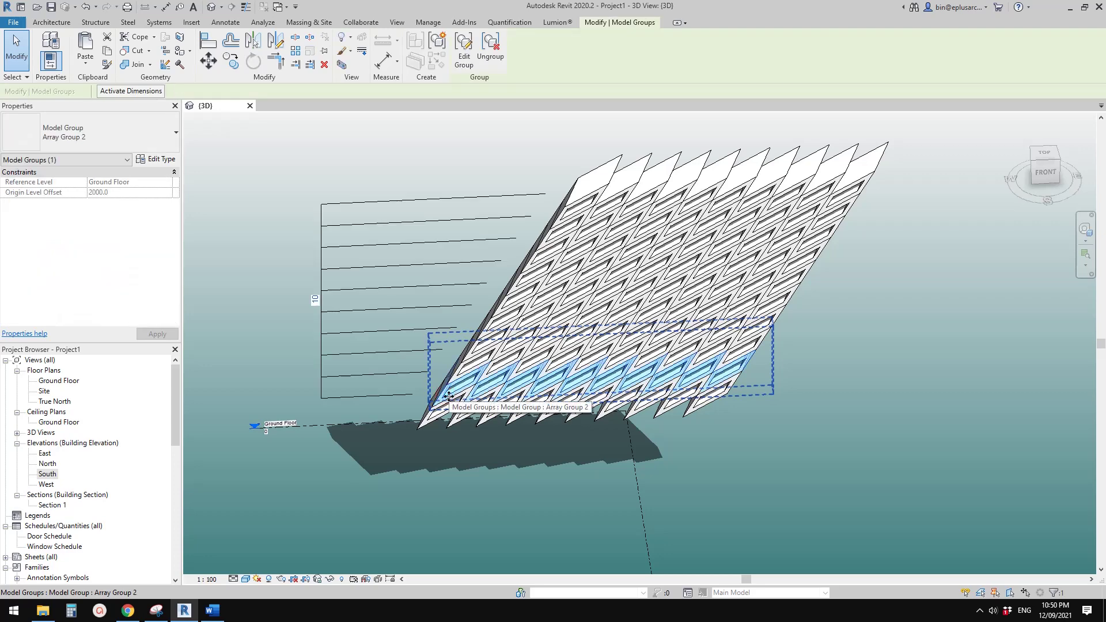
pyautogui.press('Escape')
pyautogui.keyDown('shift'); pyautogui.moveTo(449, 397); pyautogui.dragTo(501, 368, button='middle'); pyautogui.keyUp('shift')
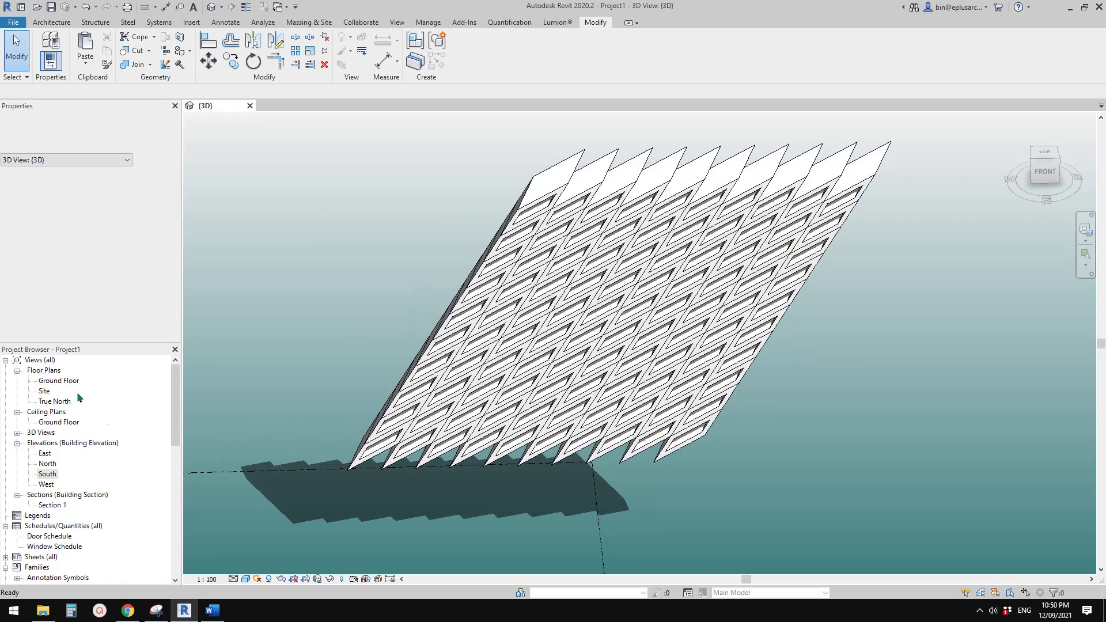
# Open the South elevation and compare the upper facade openings with The Broad's reference photo in the browser
pyautogui.doubleClick(48, 474)
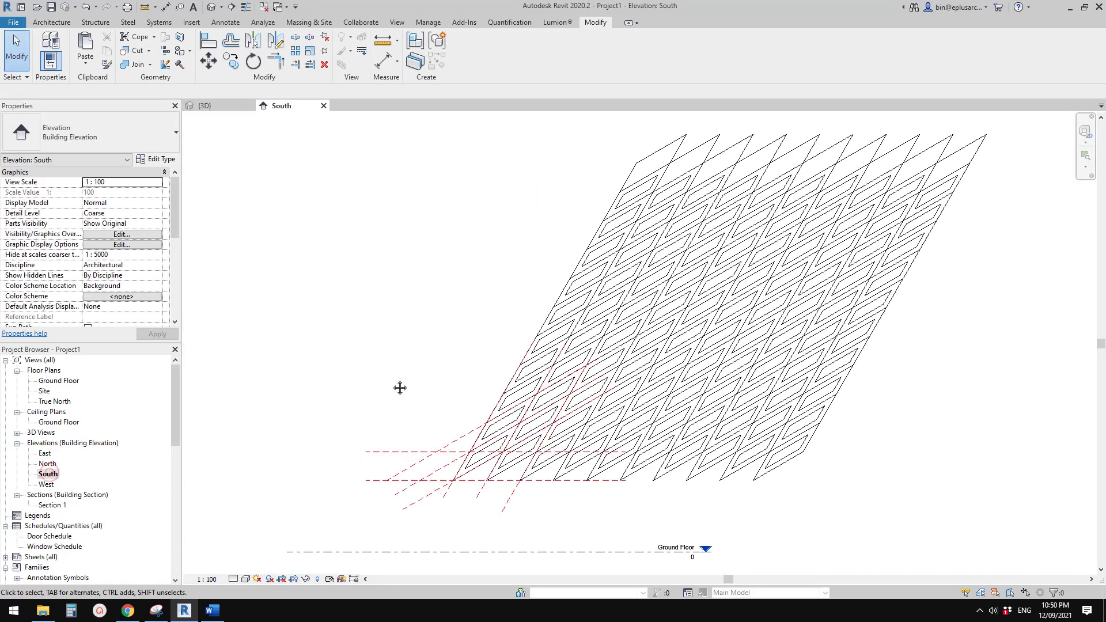
pyautogui.scroll(6, 595, 237)
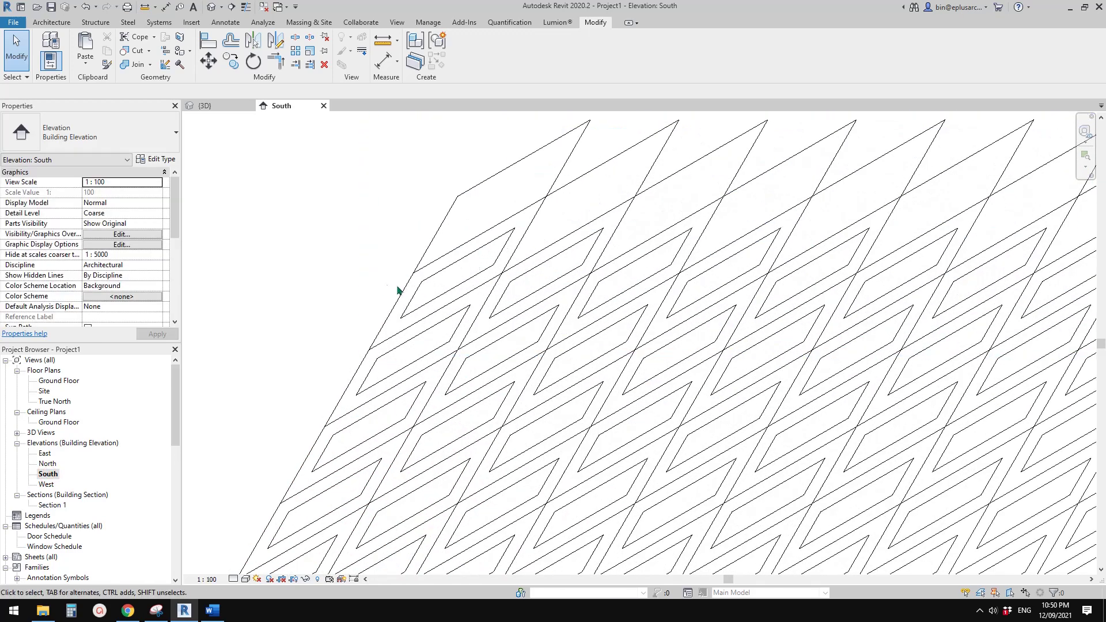
pyautogui.scroll(1, 468, 271)
pyautogui.click(128, 611)
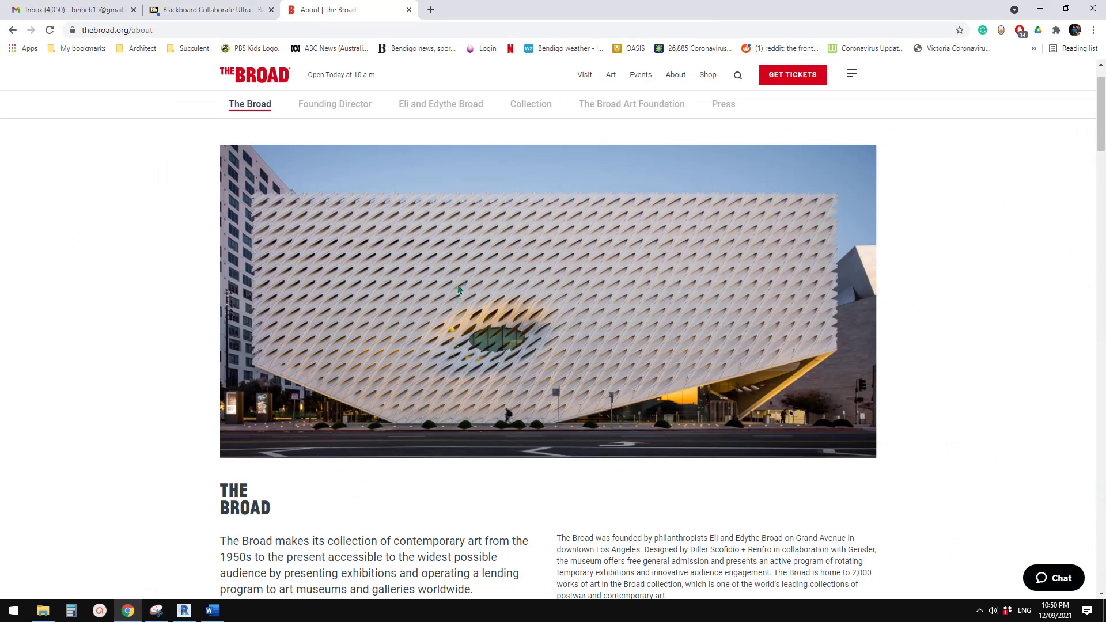
pyautogui.click(185, 611)
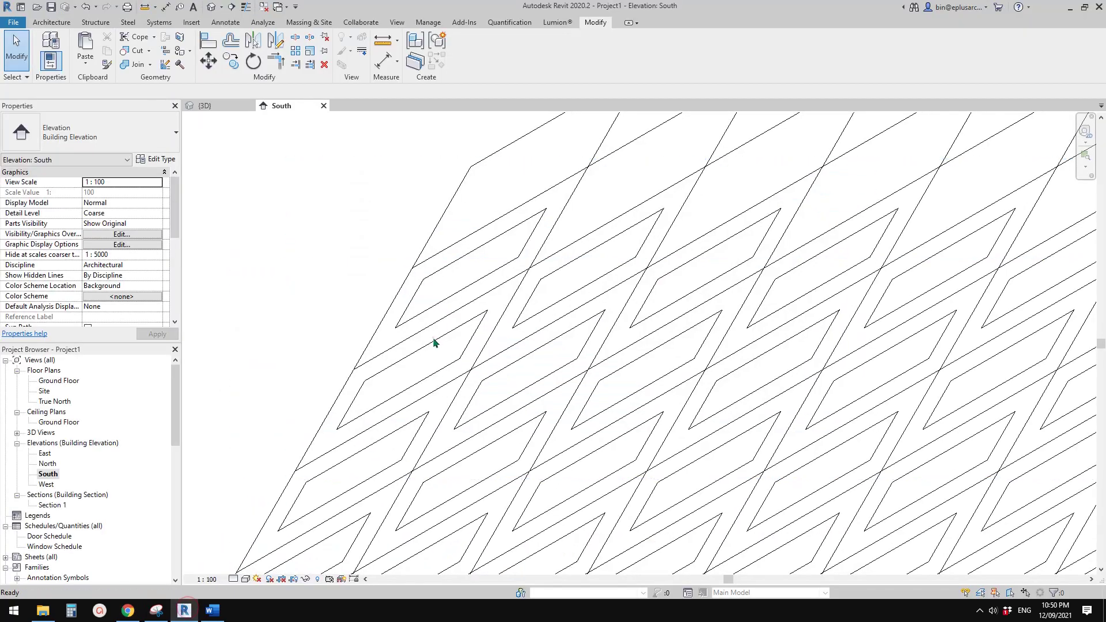
# Open an upper facade row's array group in the South elevation and continue into its first nested unit group for editing
pyautogui.click(436, 344)
pyautogui.click(464, 49)
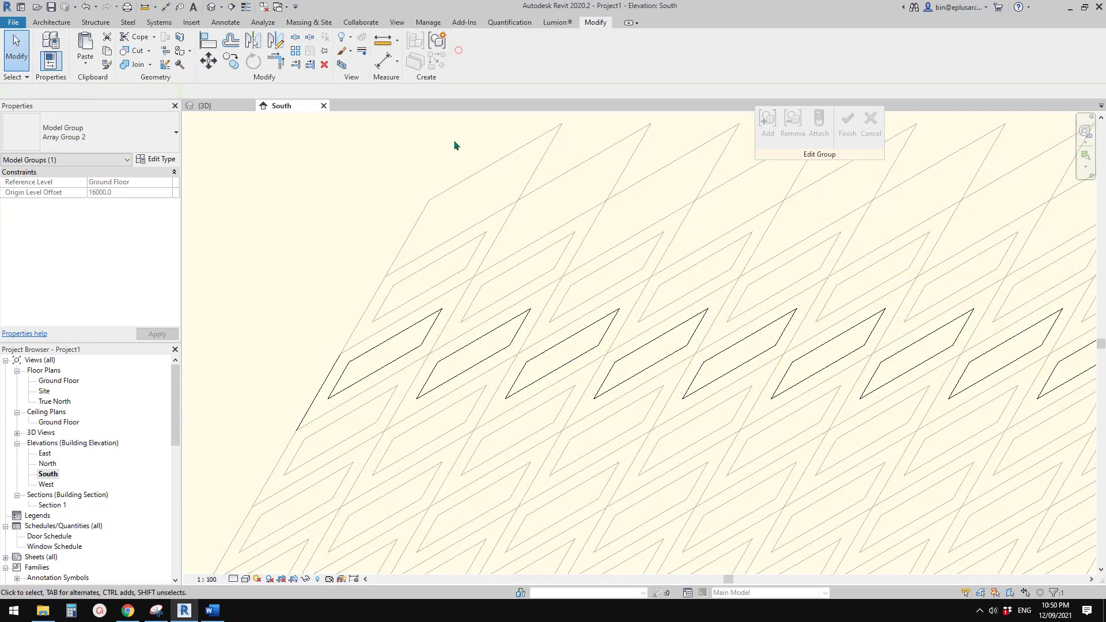
pyautogui.click(406, 340)
pyautogui.click(466, 51)
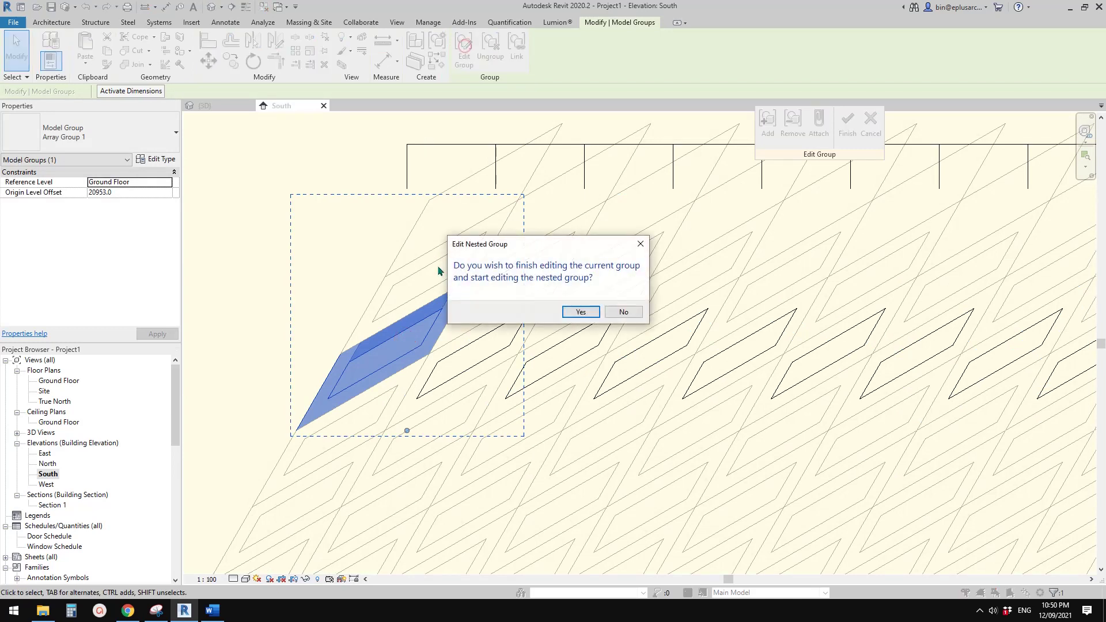
pyautogui.click(581, 311)
# Edit the unit's generic model in place and open the top boundary sketch of its void blend
pyautogui.scroll(3, 378, 363)
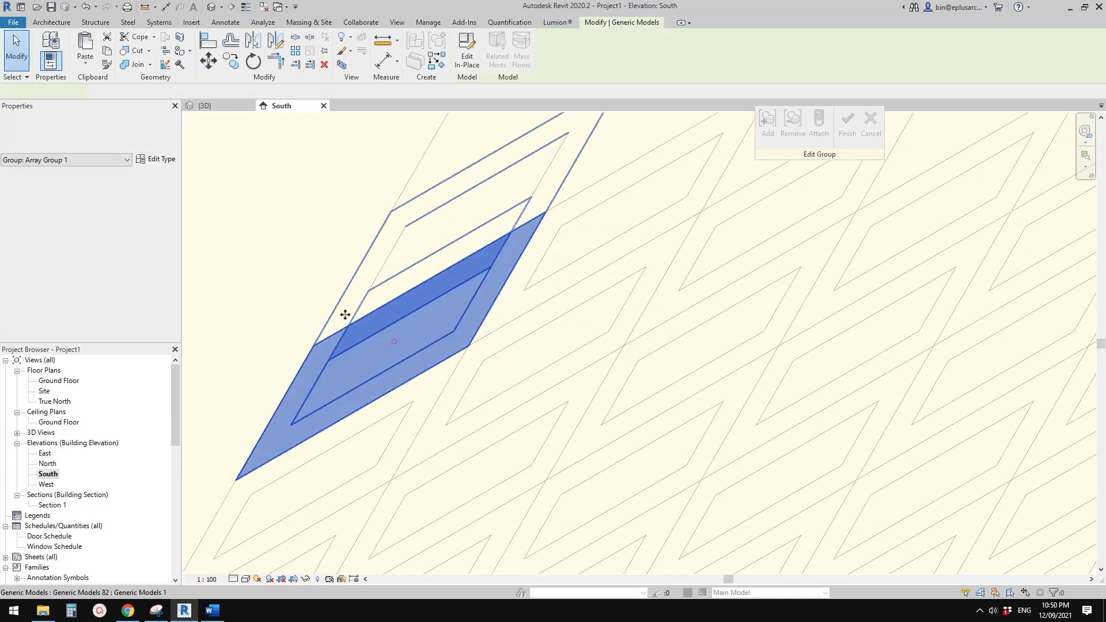
pyautogui.click(394, 341)
pyautogui.click(466, 52)
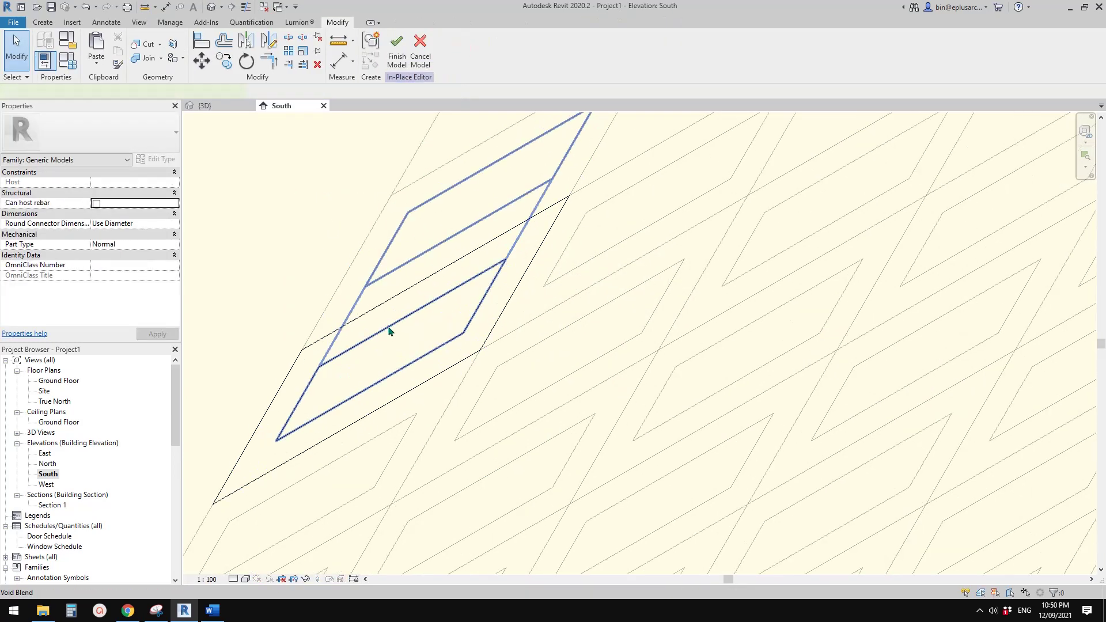
pyautogui.click(388, 328)
pyautogui.scroll(1, 402, 216)
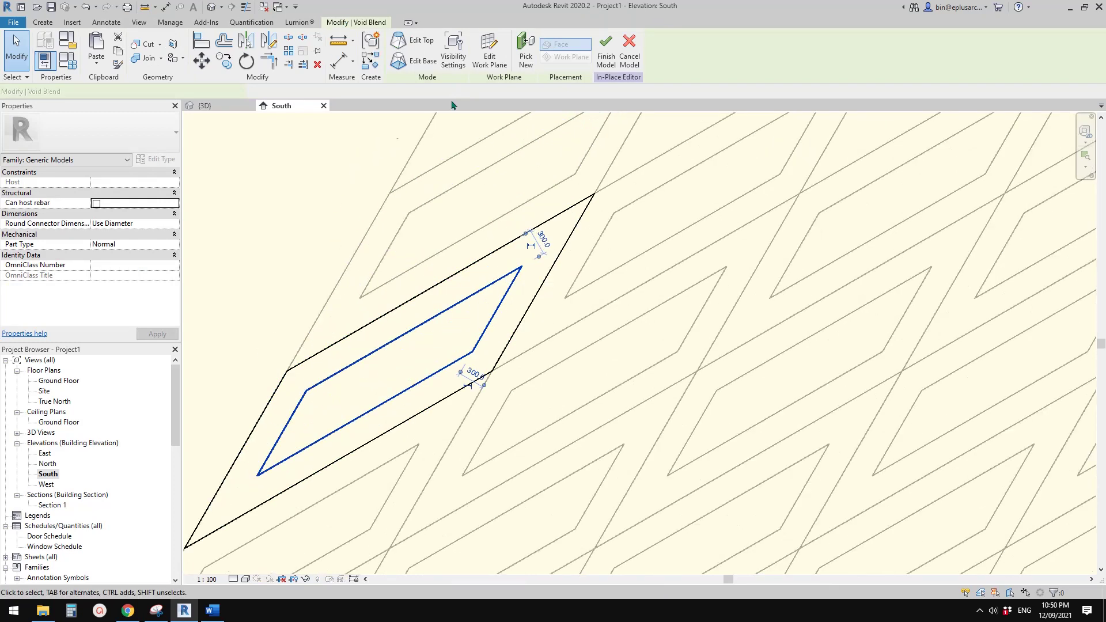
pyautogui.click(409, 49)
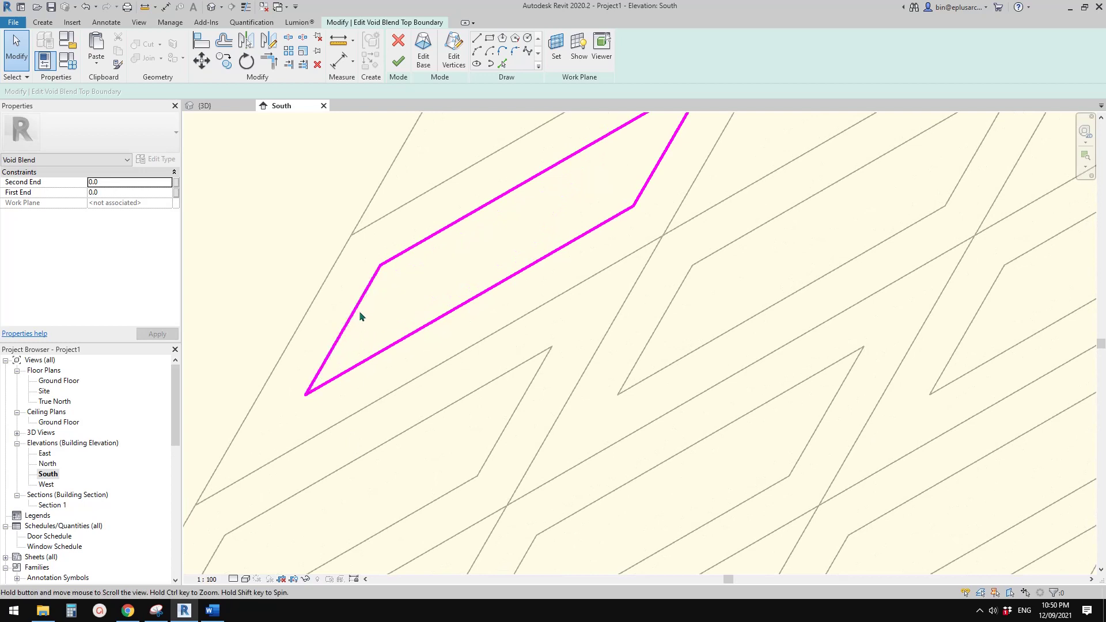
# Fillet the lower acute corner of the void's top boundary with a fixed radius of 200 mm
pyautogui.click(357, 308)
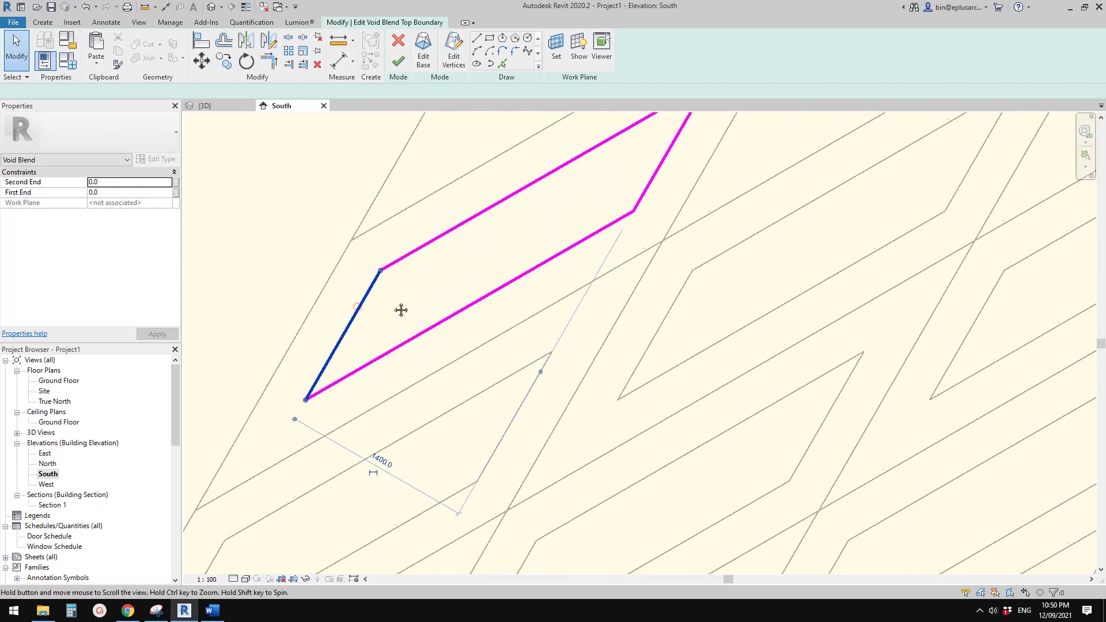
pyautogui.click(515, 54)
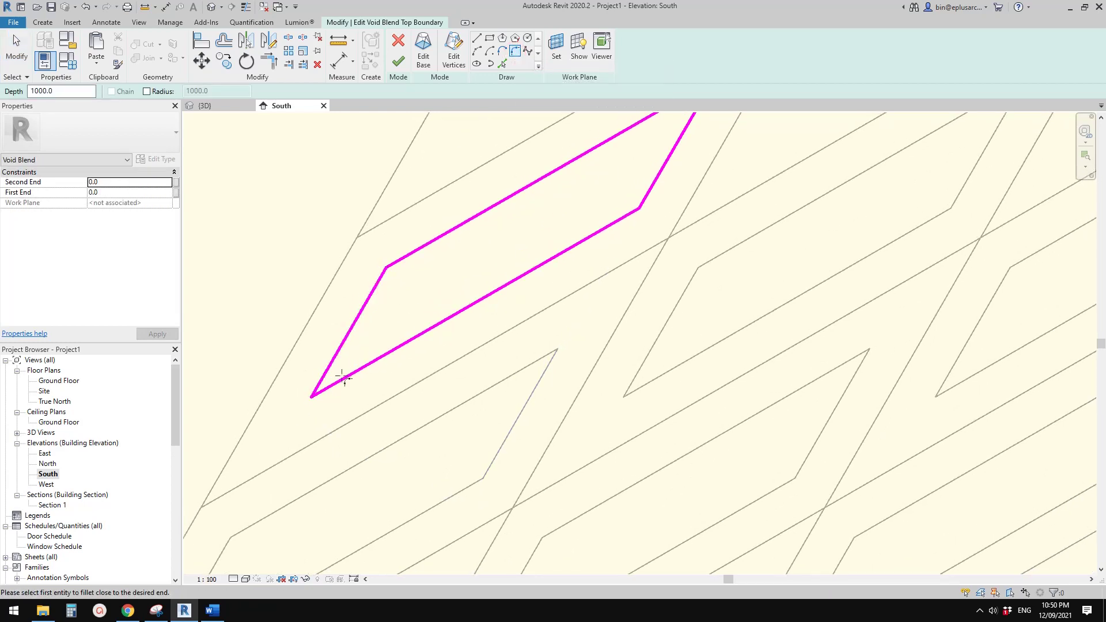
pyautogui.click(151, 92)
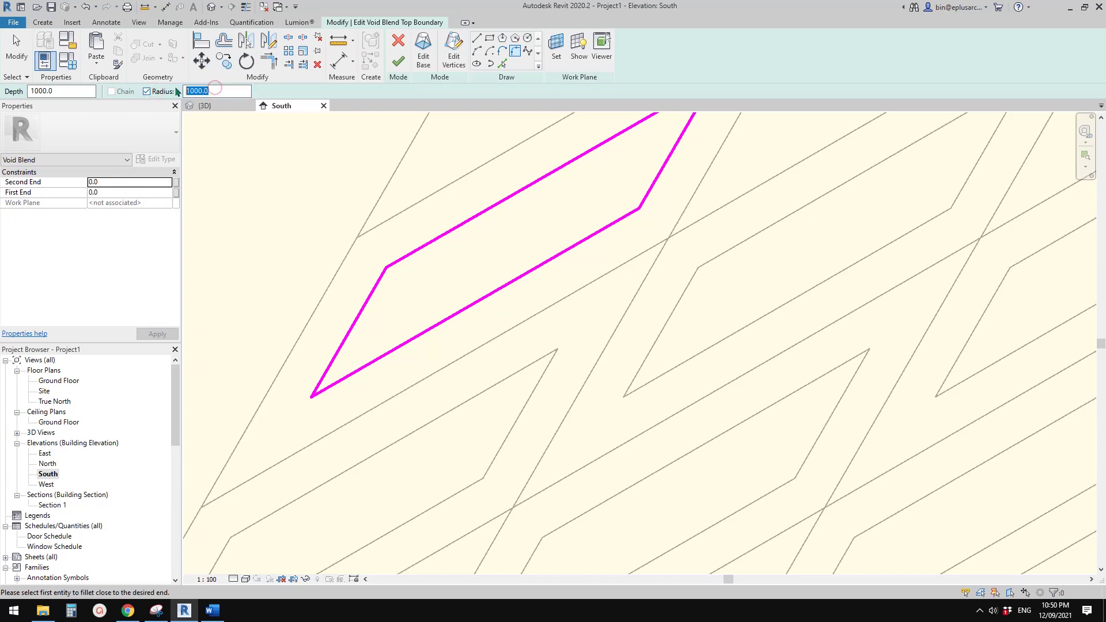
pyautogui.click(344, 342)
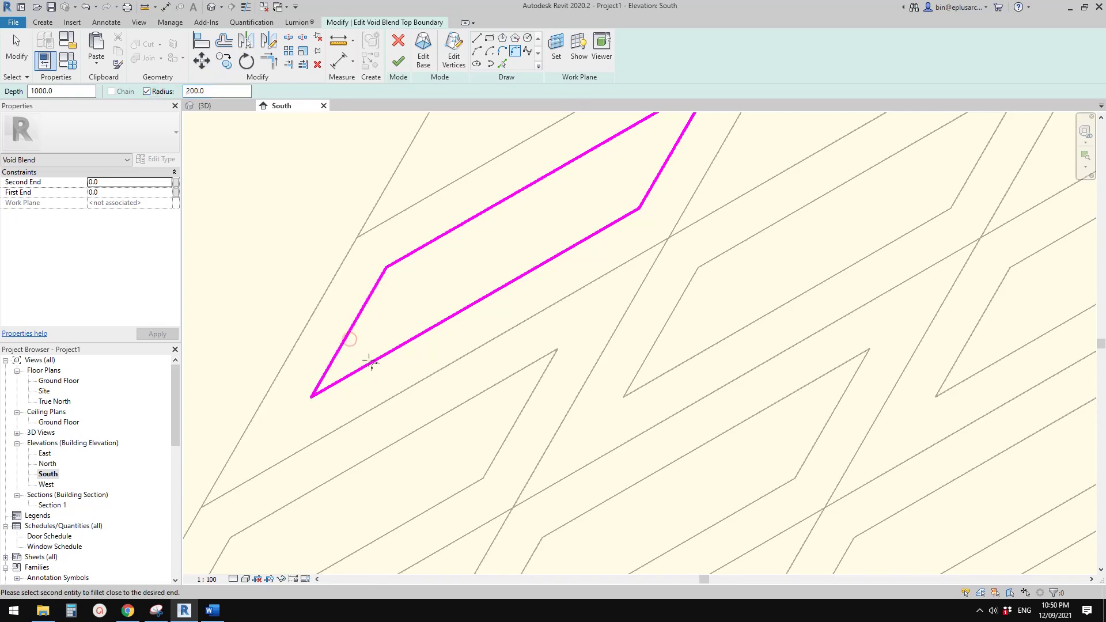
pyautogui.click(371, 363)
pyautogui.scroll(-1, 518, 381)
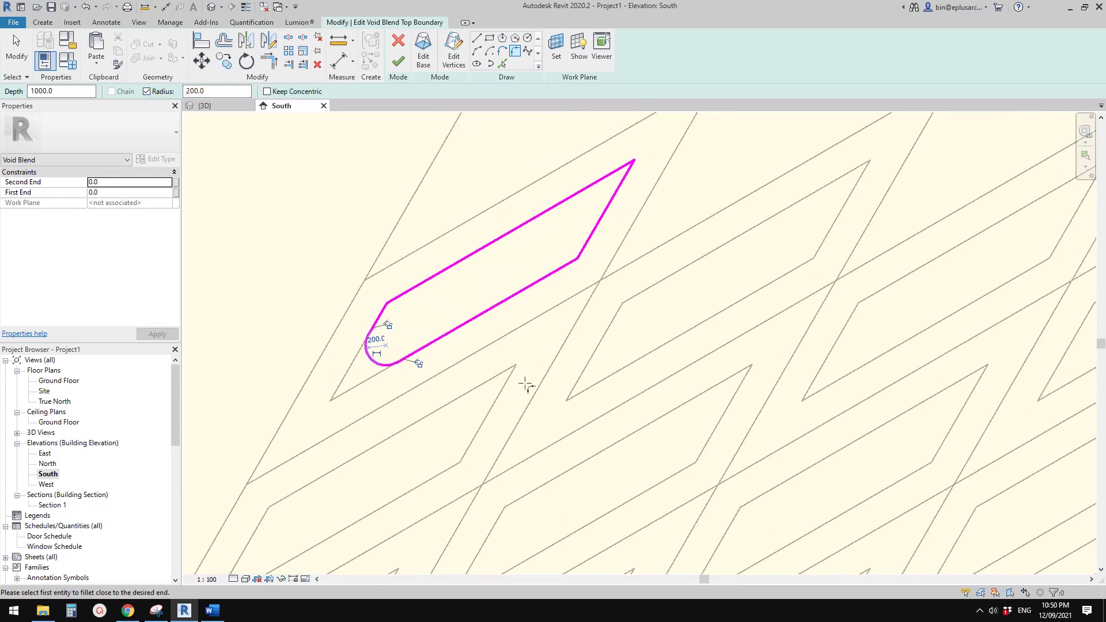
# Set the lower corner fillet's radius to 50 mm
pyautogui.scroll(2, 376, 345)
pyautogui.click(378, 344)
pyautogui.write('5')
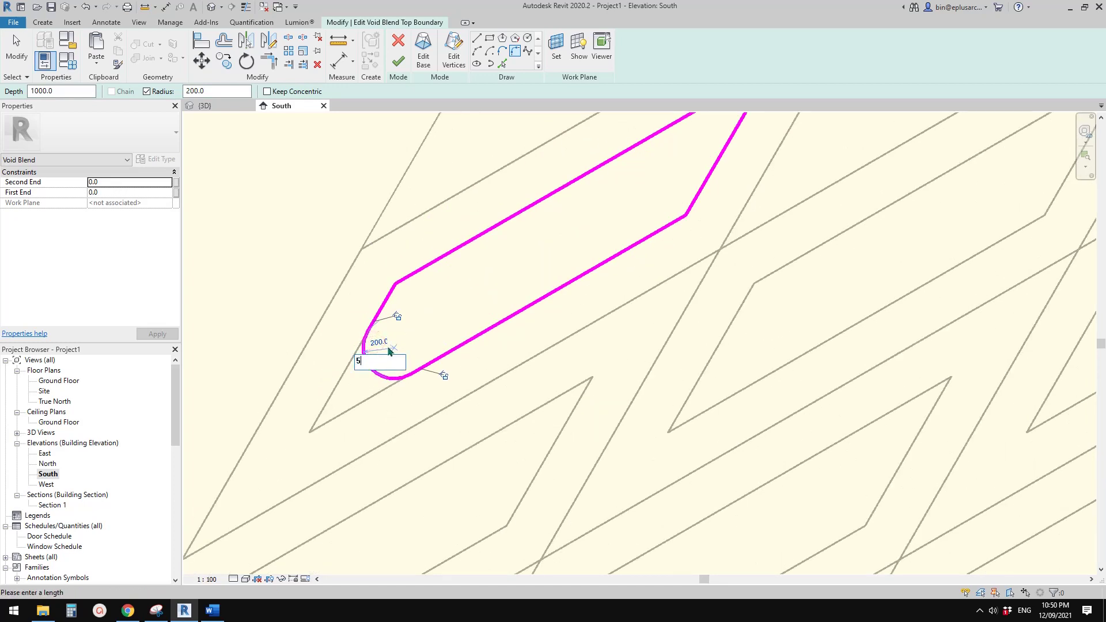
pyautogui.write('0')
pyautogui.press('Return')
# Set the lower corner fillet's radius to 100 mm
pyautogui.scroll(-1, 503, 391)
pyautogui.scroll(2, 367, 400)
pyautogui.click(365, 407)
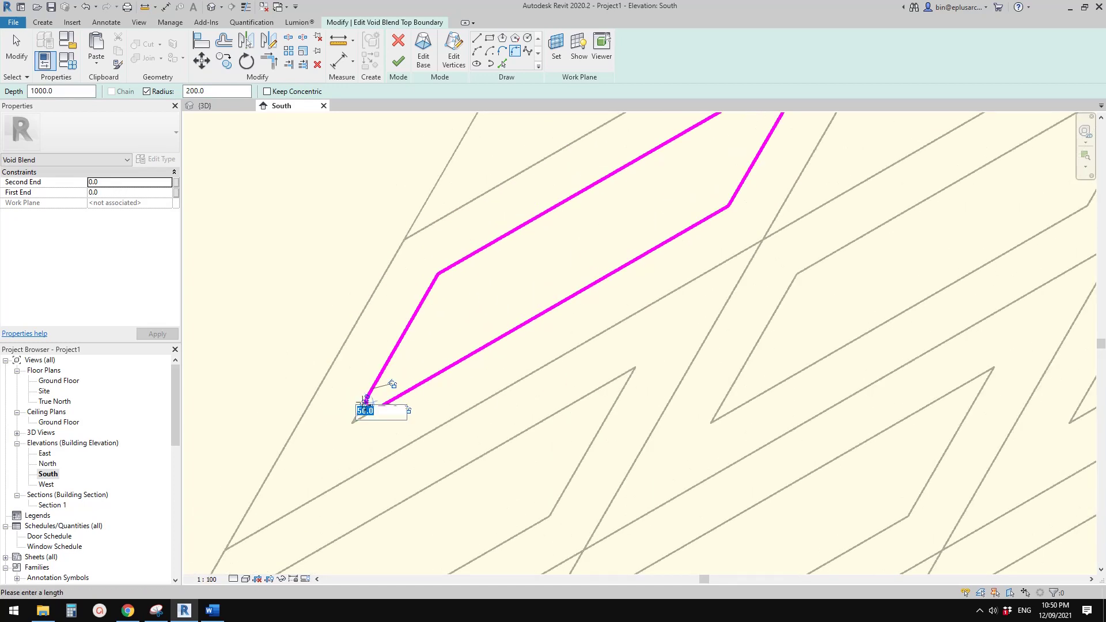
pyautogui.write('100')
pyautogui.press('Return')
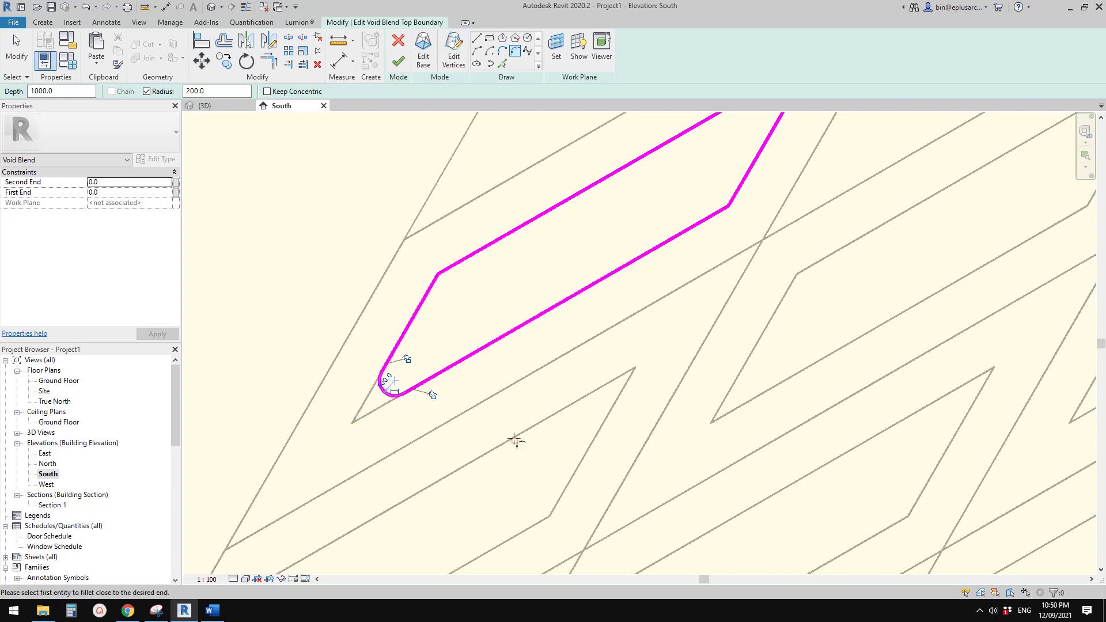
# Fillet the upper acute corner of the void's top boundary with a 100 mm radius, and toggle the arc's join tangency
pyautogui.scroll(-4, 386, 401)
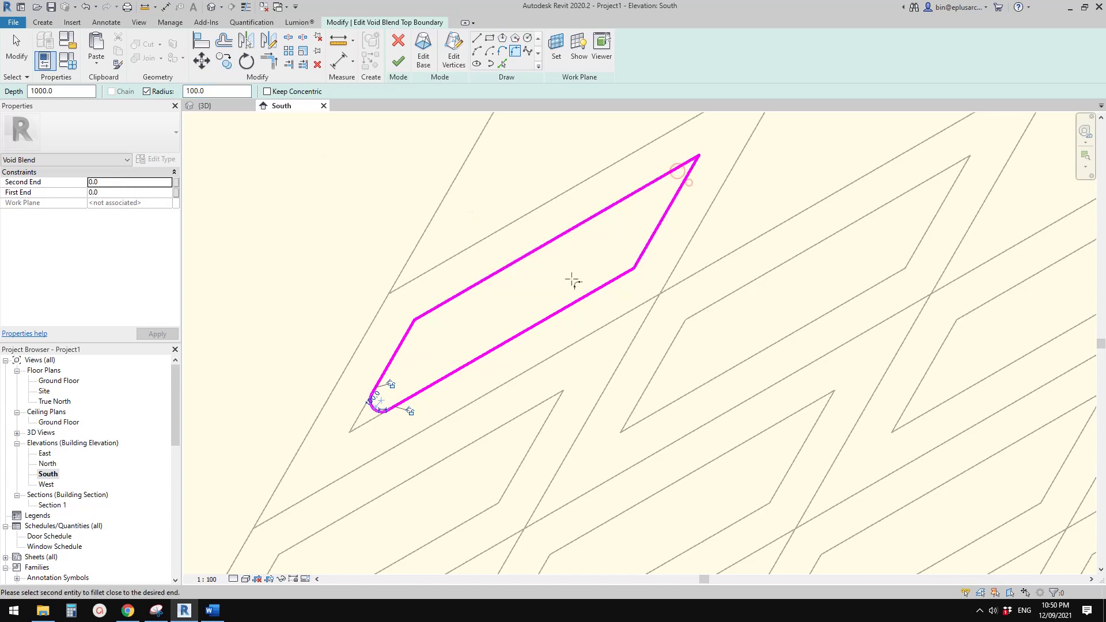
pyautogui.click(686, 181)
pyautogui.click(652, 185)
pyautogui.click(676, 191)
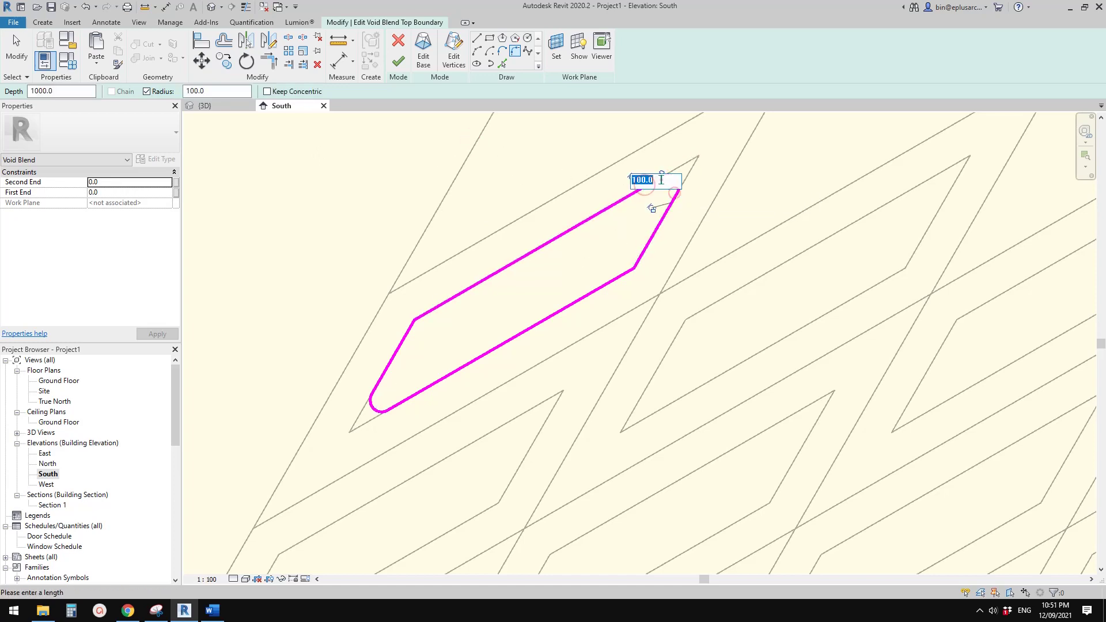
pyautogui.press('Return')
pyautogui.scroll(1, 657, 222)
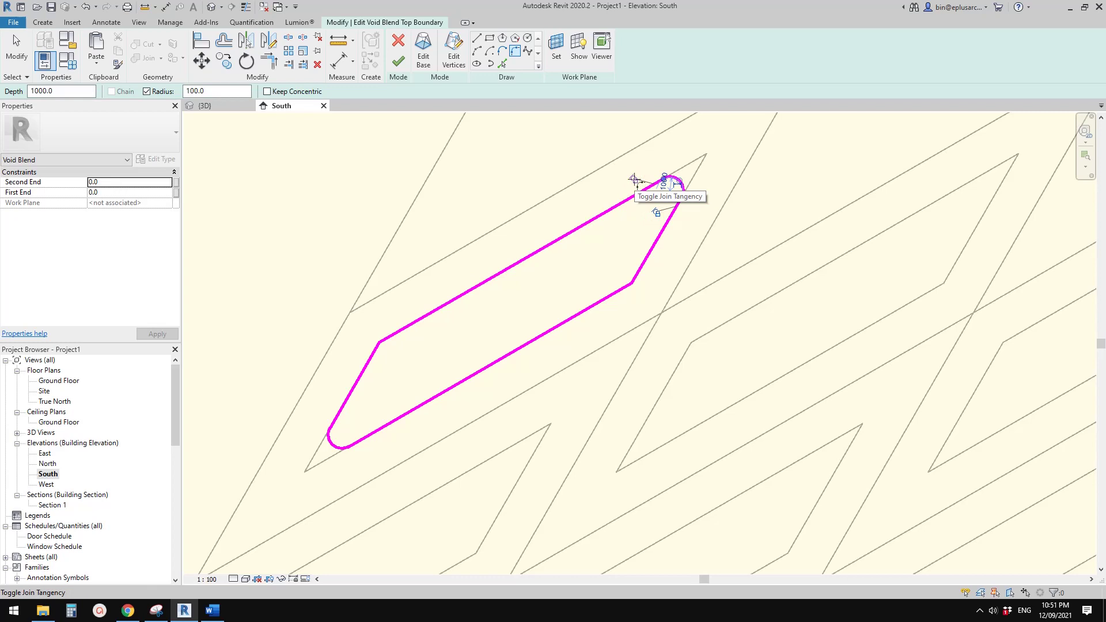
pyautogui.click(634, 180)
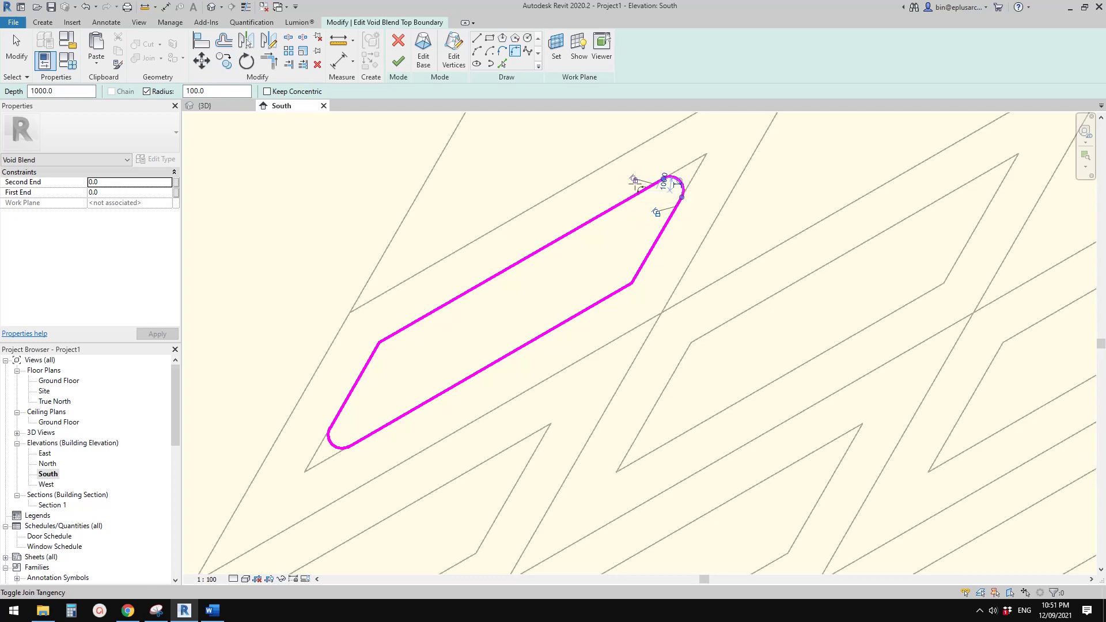
# Toggle the join tangency at both ends of the lower acute corner's fillet arc in the void's top boundary
pyautogui.moveTo(377, 381); pyautogui.dragTo(441, 358, button='middle')
pyautogui.click(402, 425)
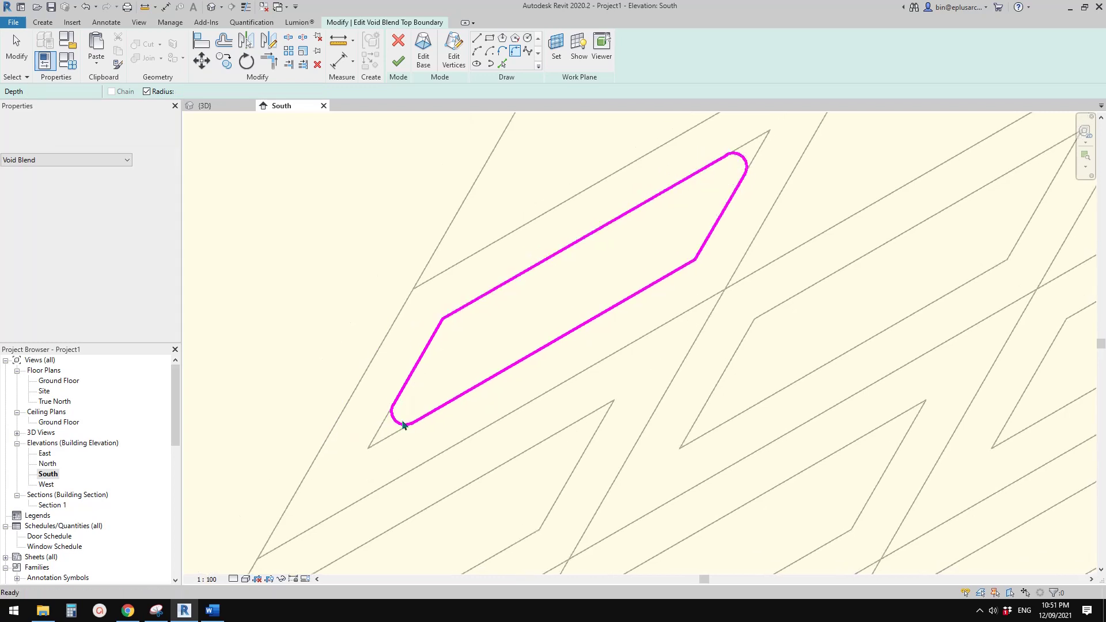
pyautogui.scroll(-1, 437, 396)
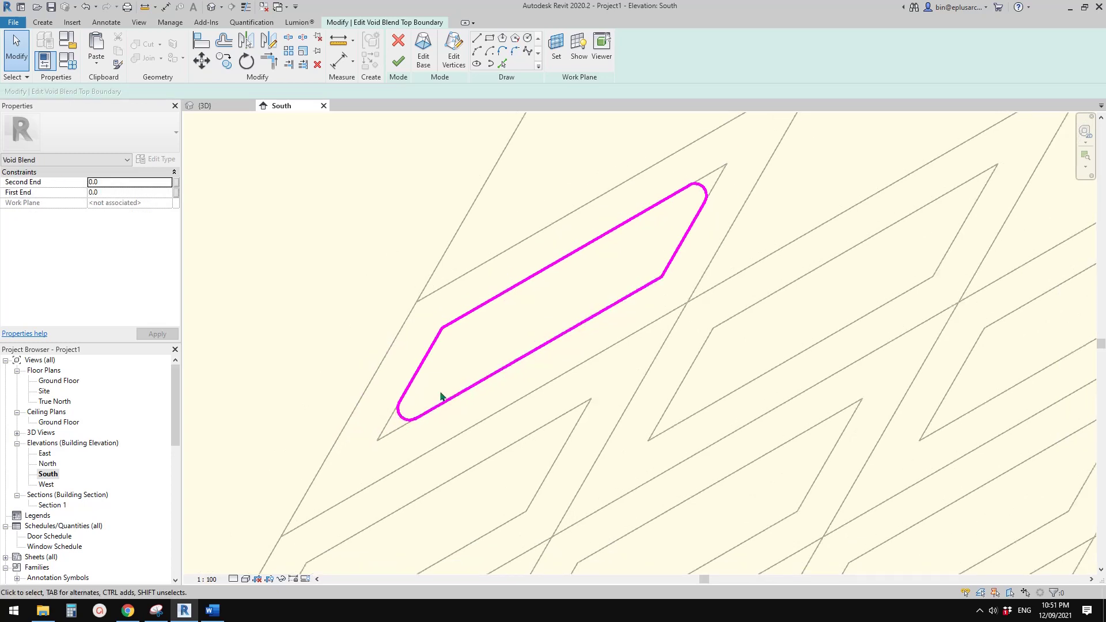
pyautogui.scroll(2, 421, 398)
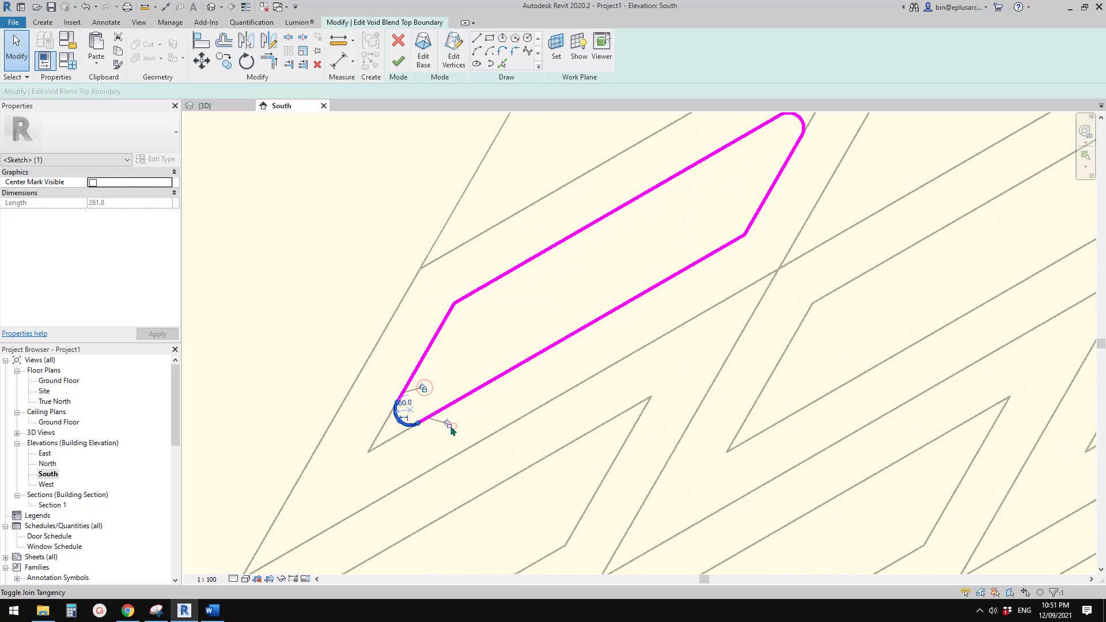
pyautogui.click(477, 366)
pyautogui.scroll(-1, 477, 365)
pyautogui.moveTo(626, 269); pyautogui.dragTo(619, 286, button='middle')
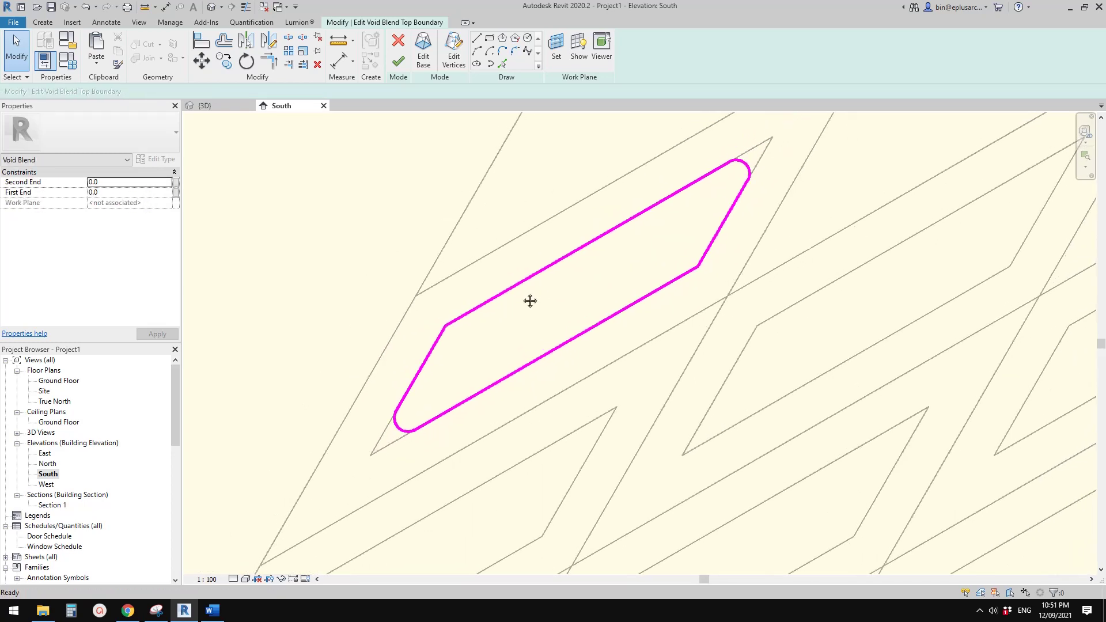
# Fillet the upper obtuse corner of the void's top boundary with a 300 mm radius, and set the arc's radius to 500 mm
pyautogui.click(514, 50)
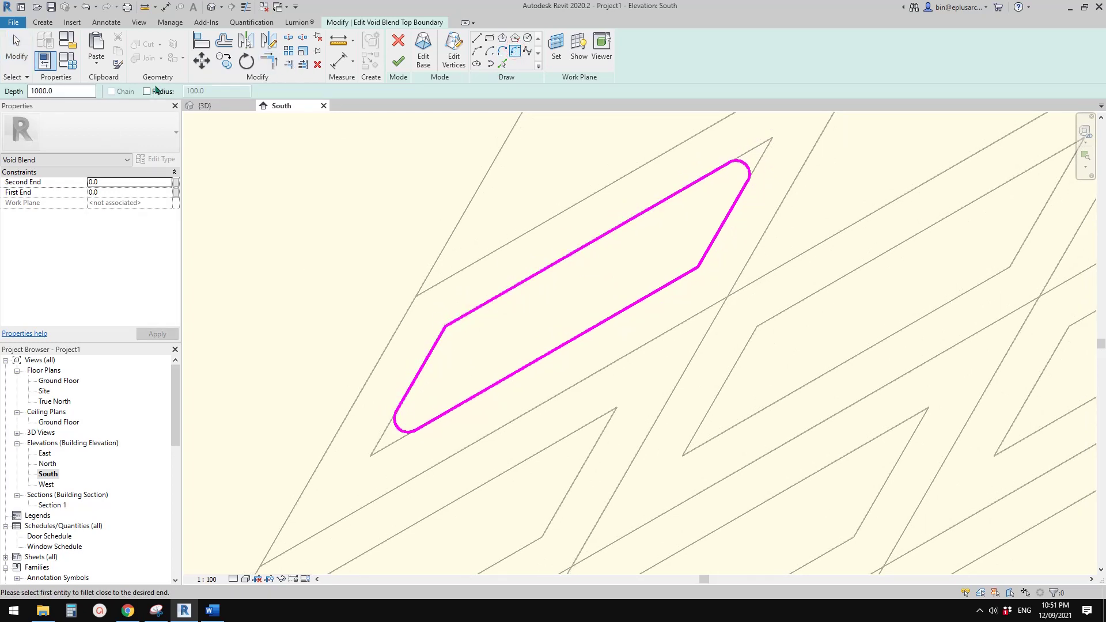
pyautogui.click(155, 91)
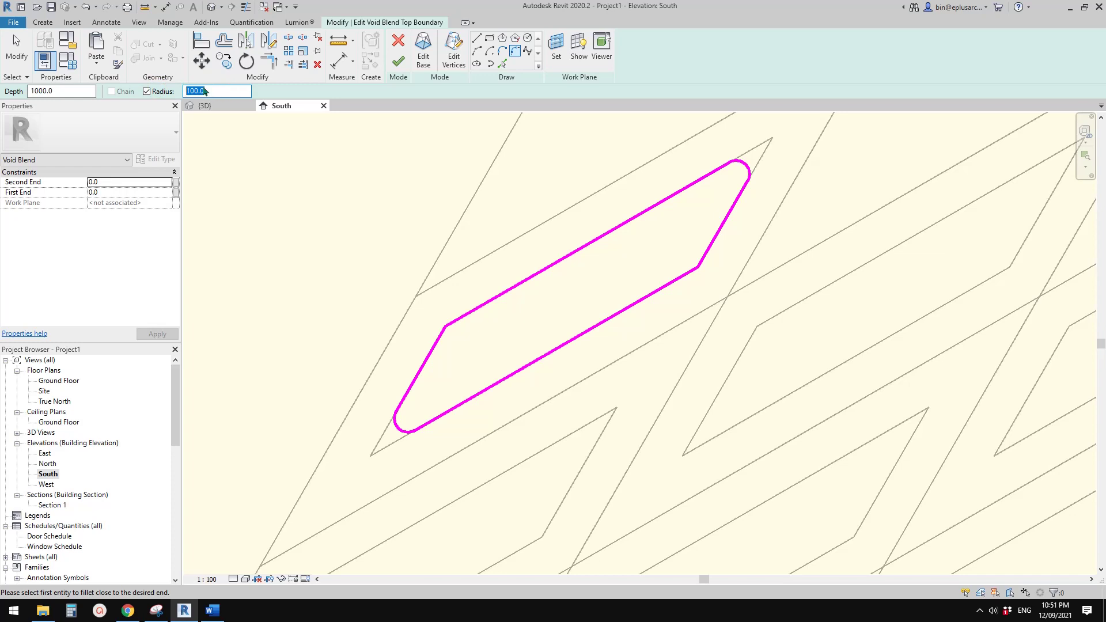
pyautogui.click(515, 285)
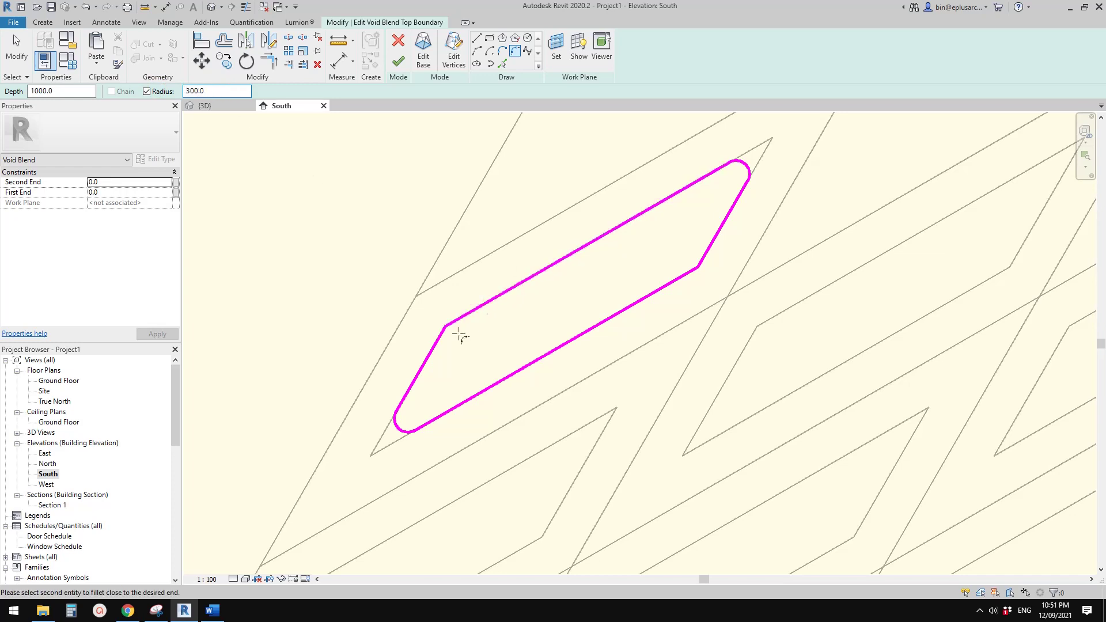
pyautogui.click(432, 352)
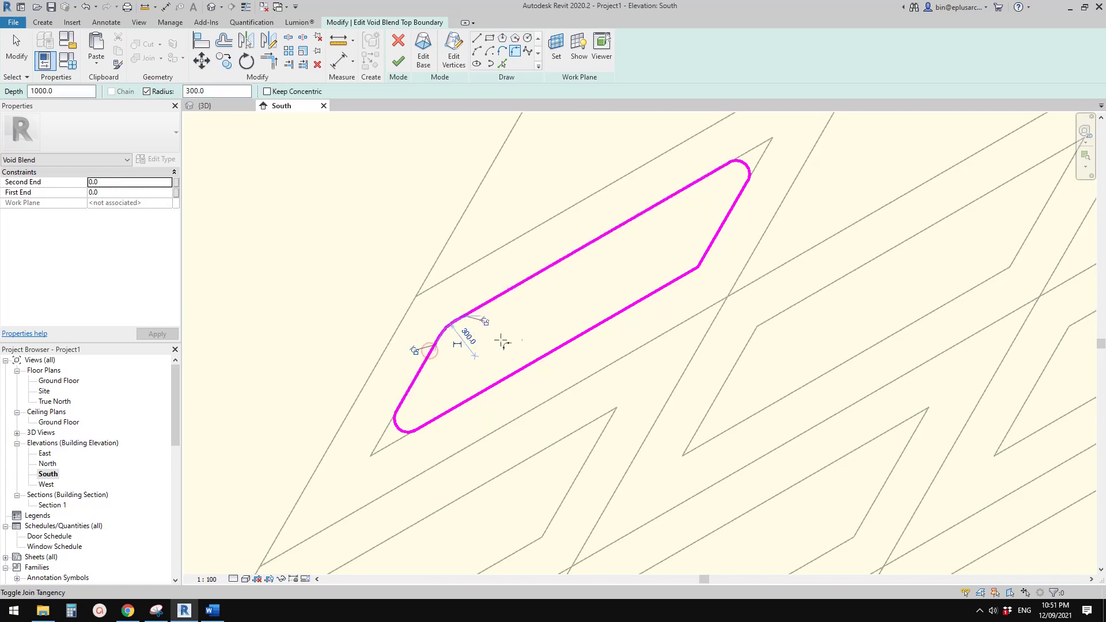
pyautogui.click(468, 337)
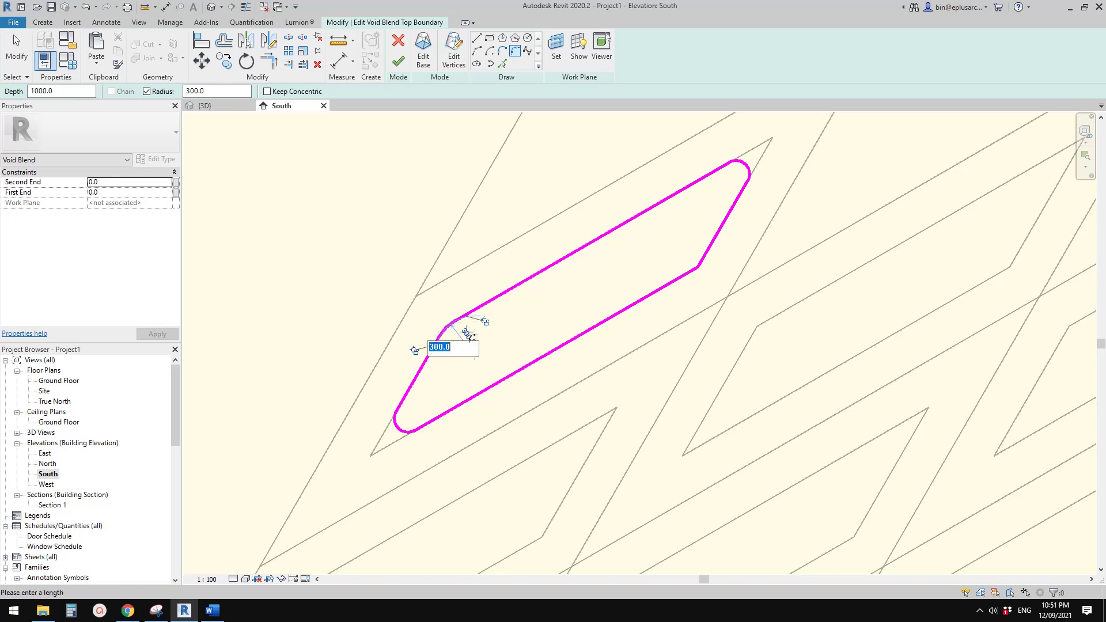
pyautogui.press('Return')
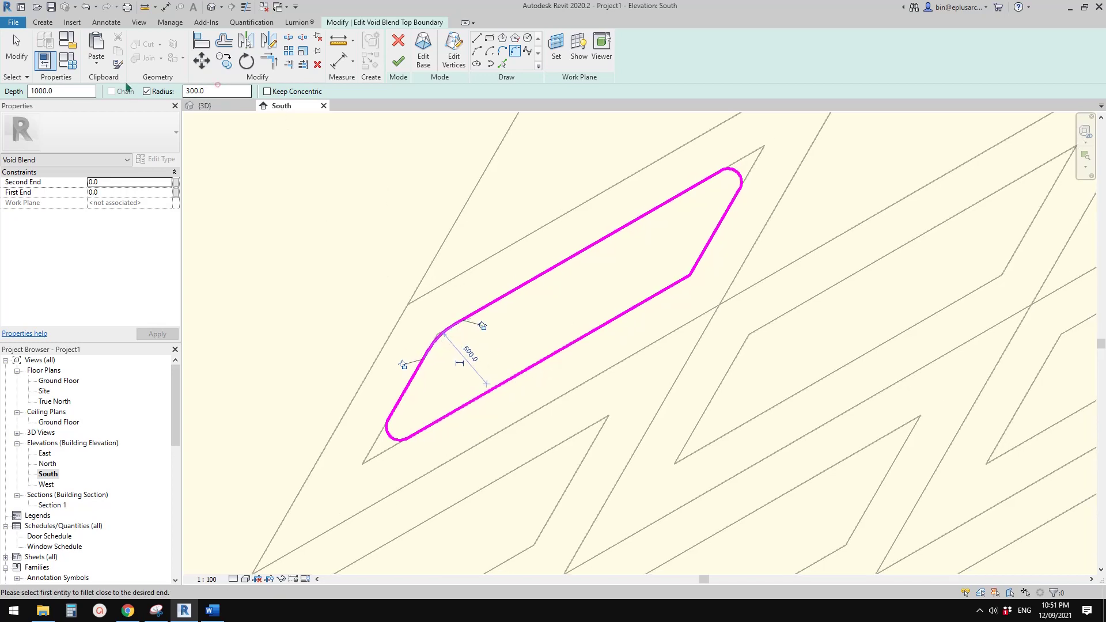
# Fillet the lower obtuse corner of the void's top boundary with a 500 mm radius, and toggle the upper obtuse arc's join tangency
pyautogui.click(677, 281)
pyautogui.click(693, 261)
pyautogui.press('Escape')
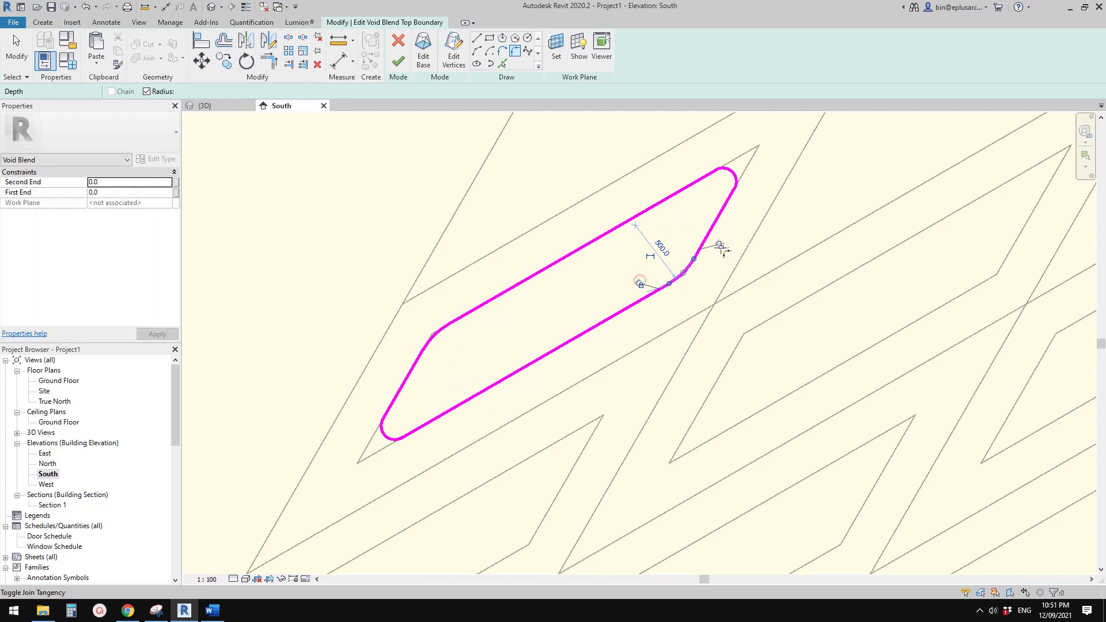
pyautogui.click(441, 330)
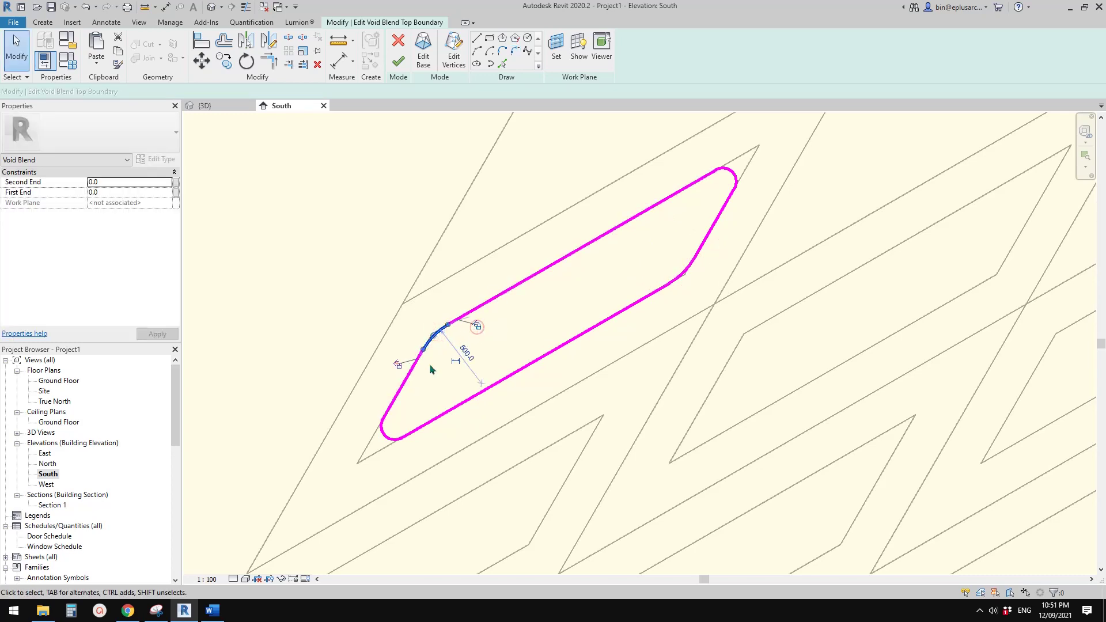
pyautogui.click(396, 363)
pyautogui.click(535, 348)
# Finish the void's top boundary sketch and the in-place model
pyautogui.click(399, 63)
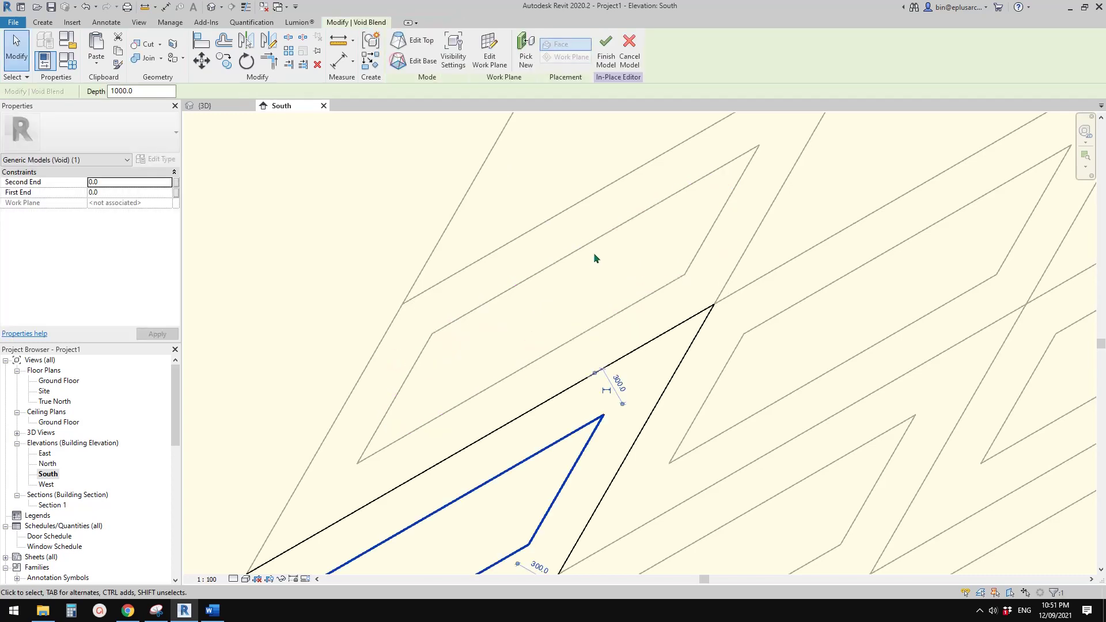
pyautogui.click(603, 56)
pyautogui.scroll(-3, 492, 279)
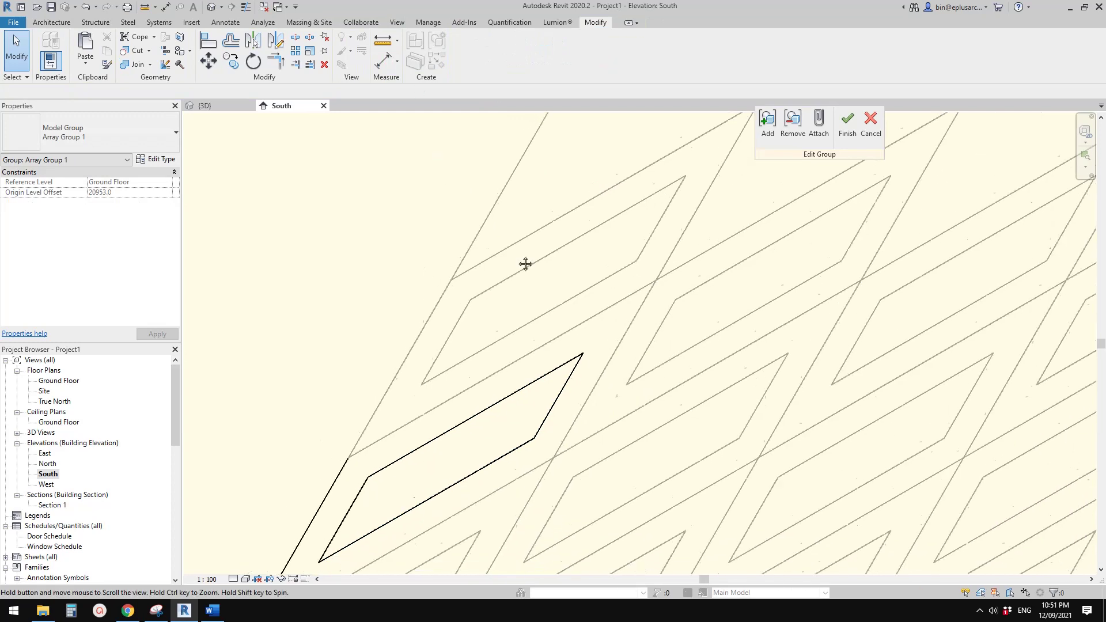
# Reopen the facade unit for in-place editing and open the base boundary of its void blend
pyautogui.click(542, 373)
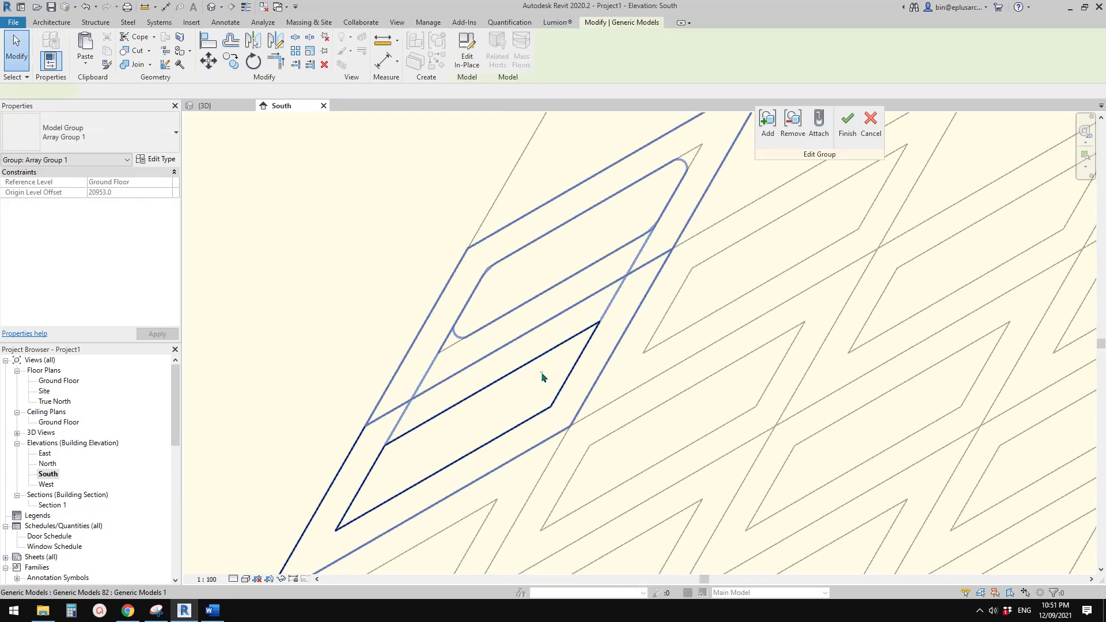
pyautogui.click(500, 286)
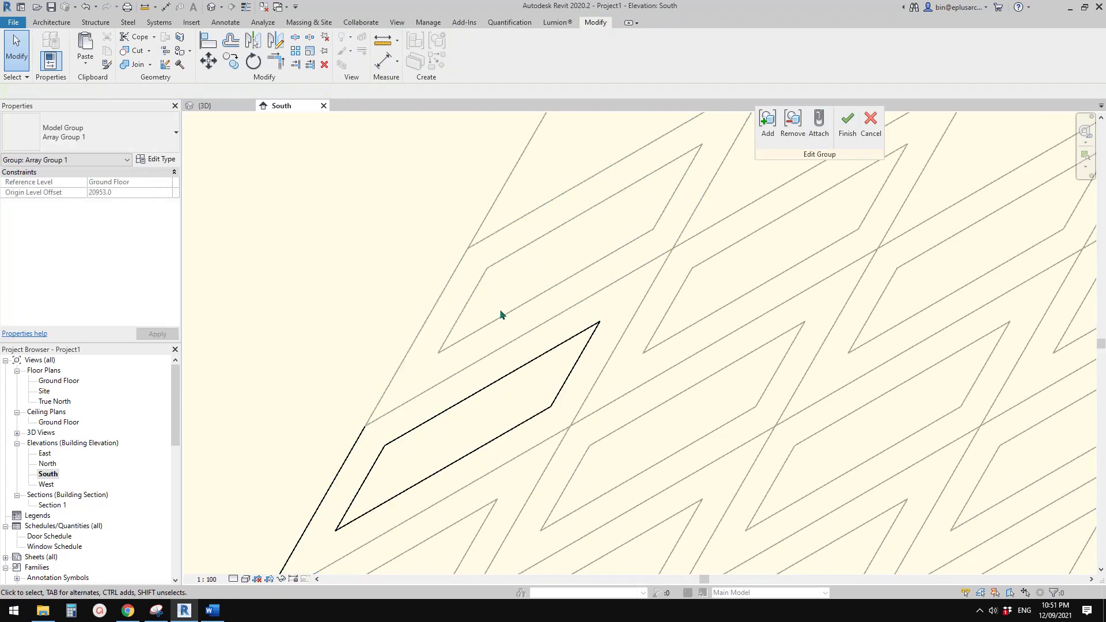
pyautogui.click(529, 371)
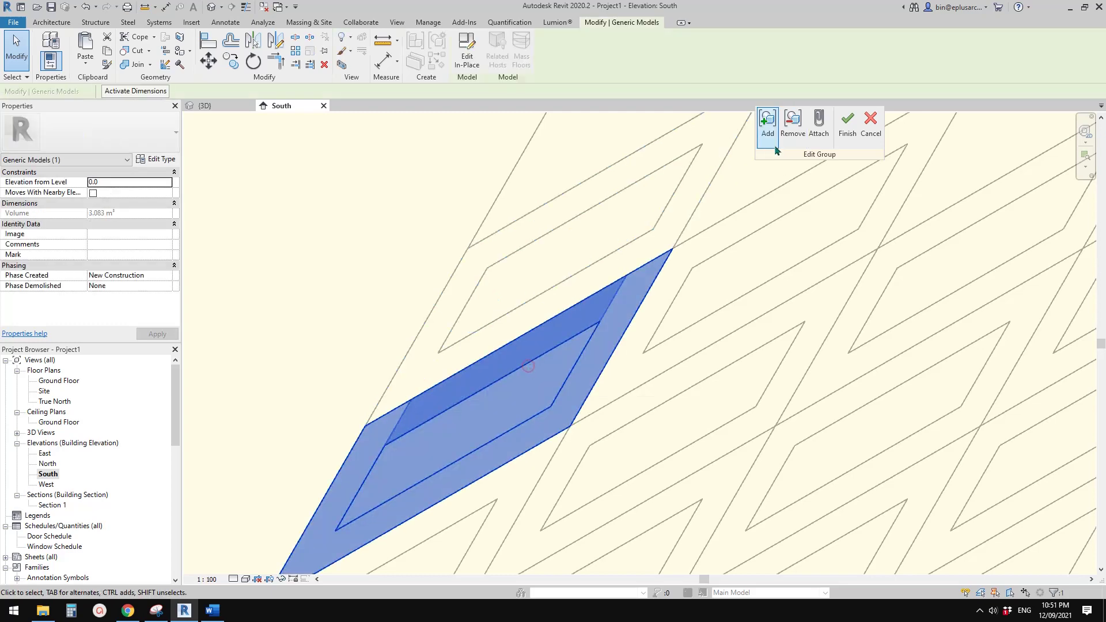
pyautogui.click(495, 349)
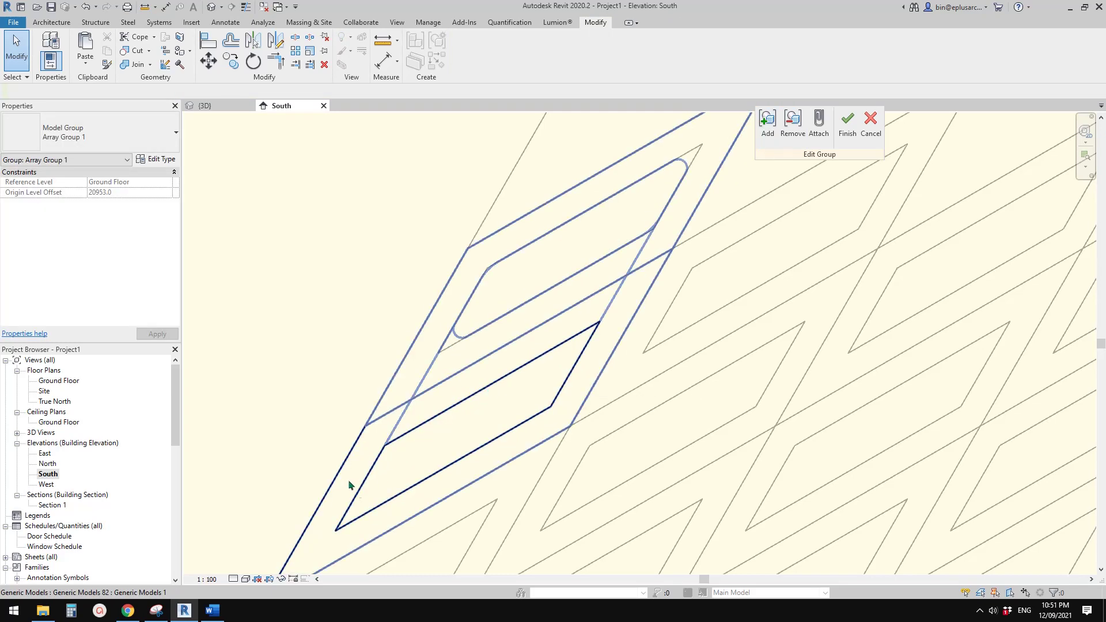
pyautogui.scroll(-2, 350, 415)
pyautogui.click(419, 370)
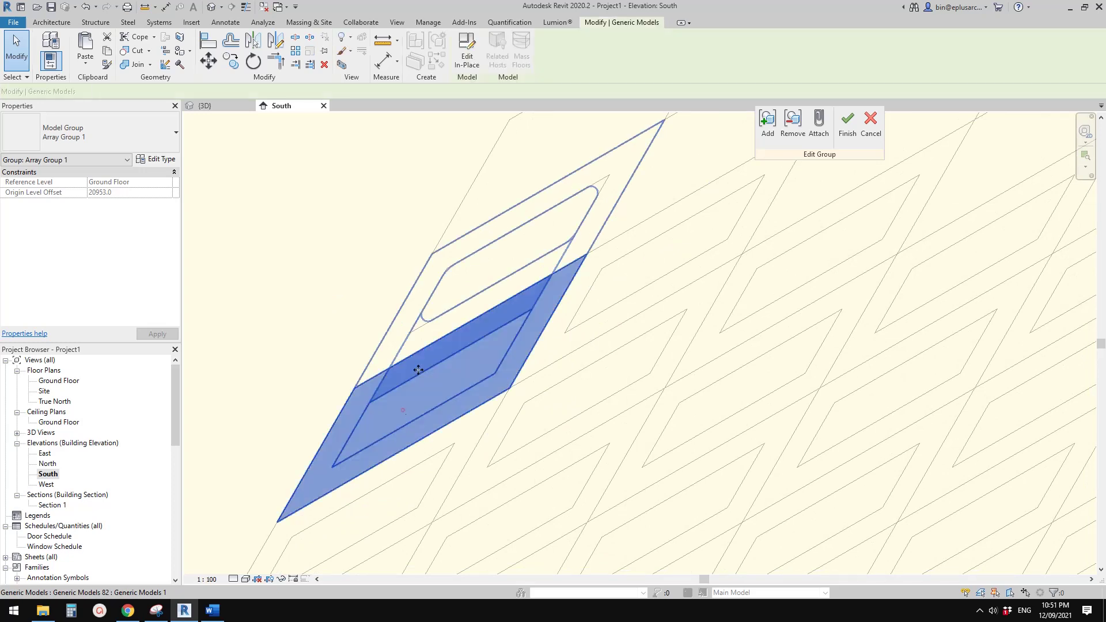
pyautogui.doubleClick(418, 370)
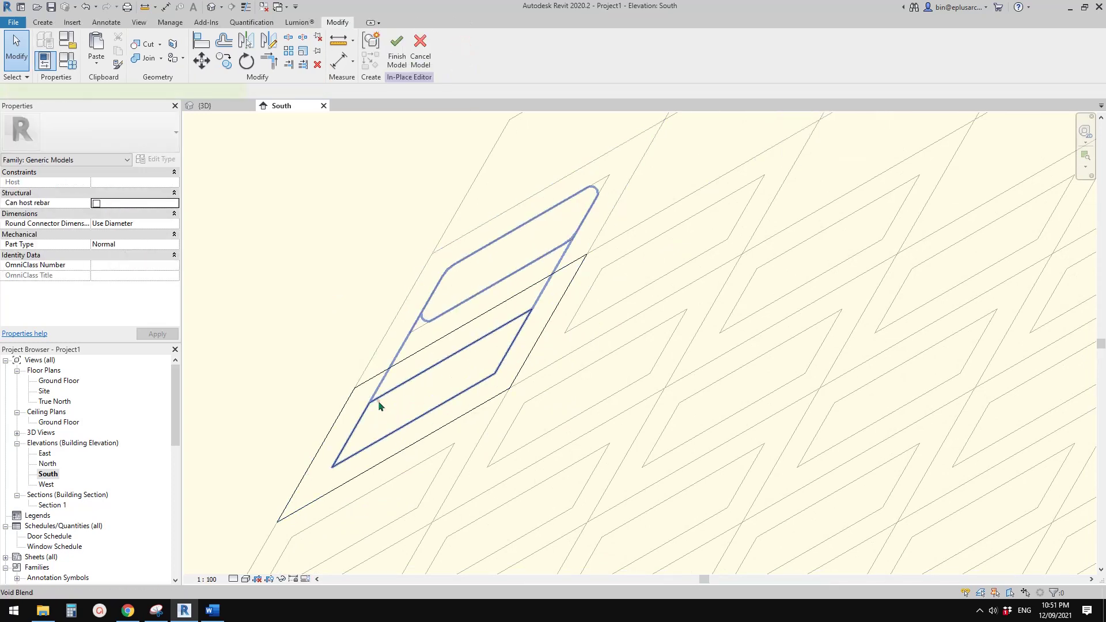
pyautogui.click(378, 402)
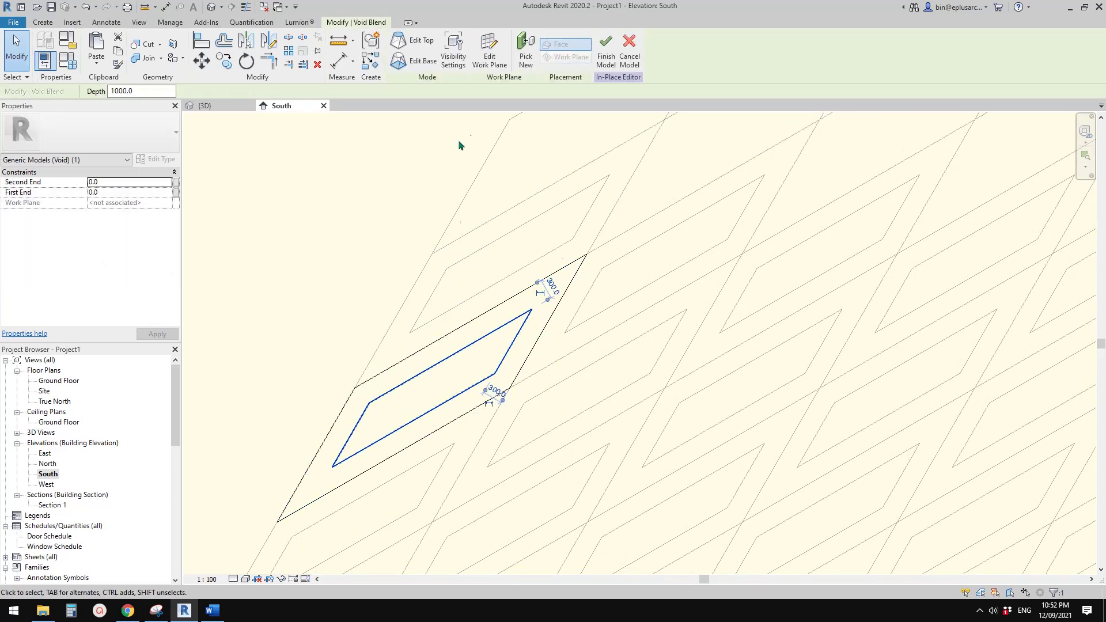
pyautogui.click(423, 62)
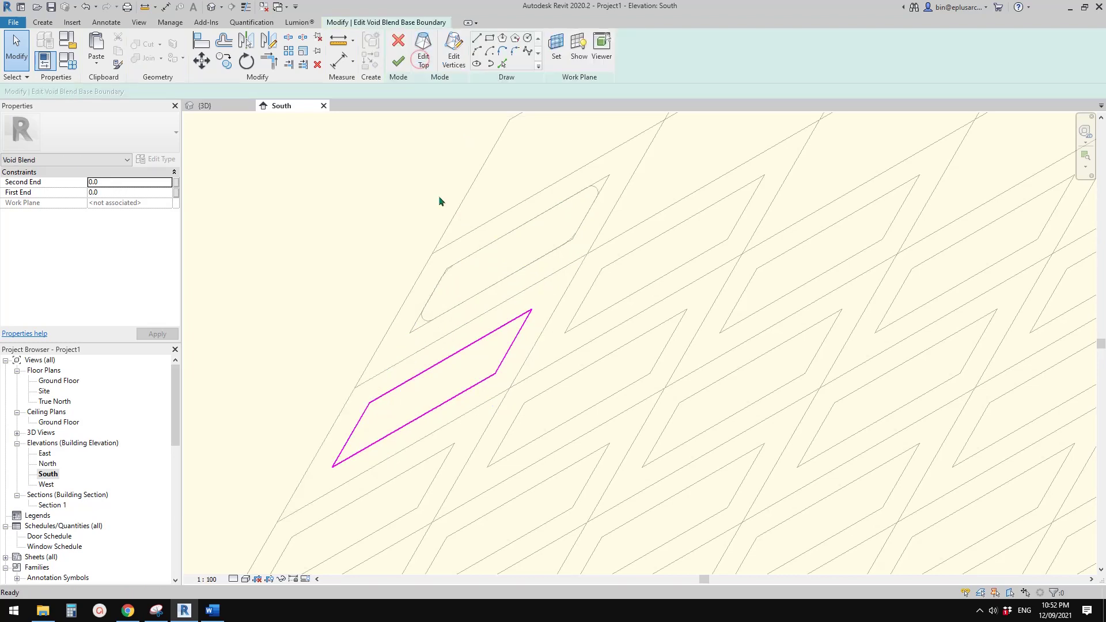
# Fillet both obtuse corners of the void's base boundary with a fixed radius of 500 mm
pyautogui.scroll(3, 413, 398)
pyautogui.moveTo(413, 398); pyautogui.dragTo(446, 375, button='middle')
pyautogui.click(515, 51)
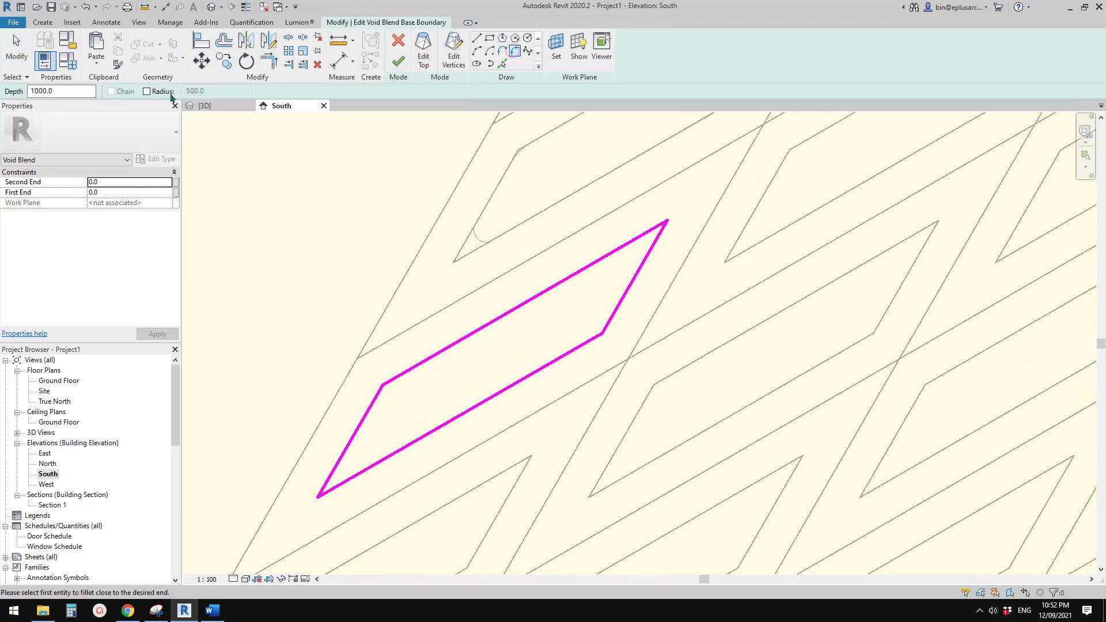
pyautogui.click(202, 90)
pyautogui.click(412, 371)
pyautogui.click(373, 404)
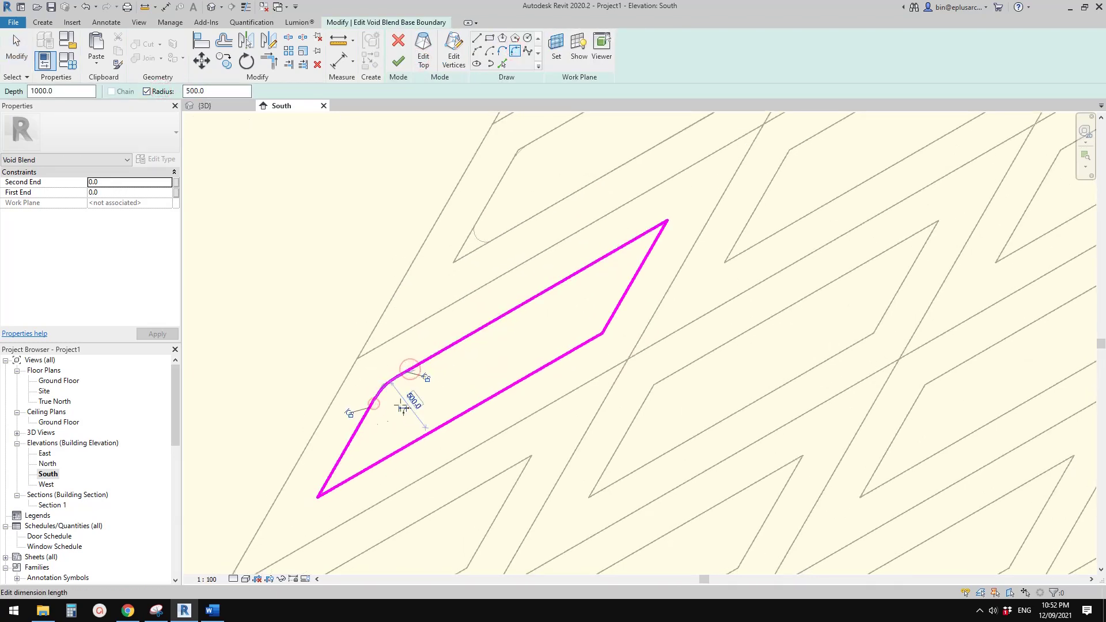
pyautogui.click(600, 333)
pyautogui.click(636, 303)
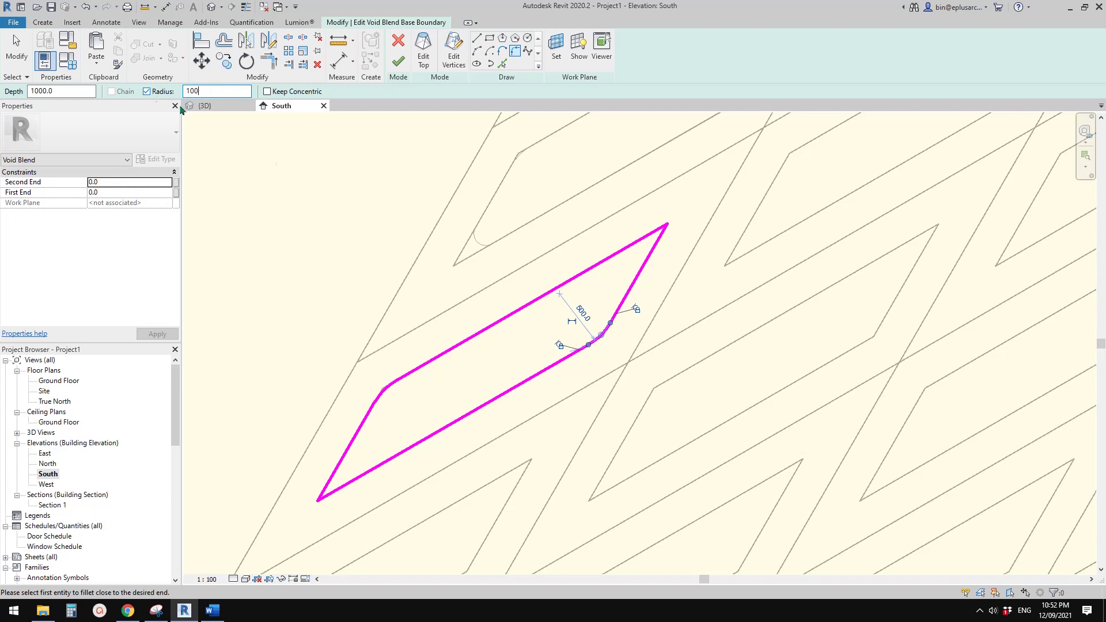
# Fillet the lower acute corner of the void's base boundary with a 100 mm radius
pyautogui.click(370, 419)
pyautogui.click(384, 466)
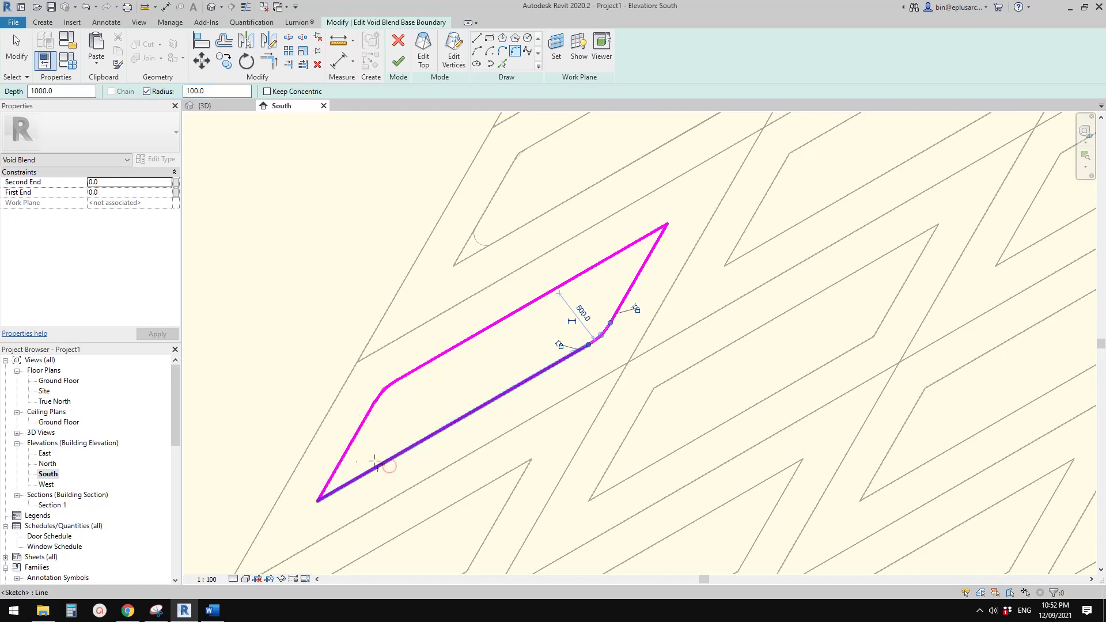
pyautogui.click(657, 230)
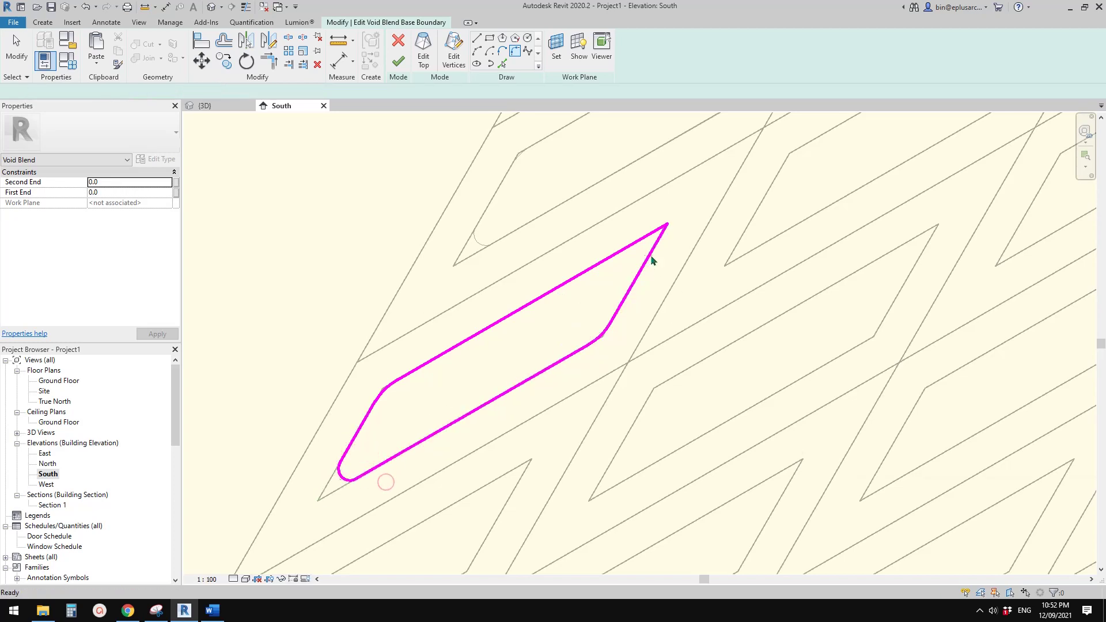
pyautogui.click(650, 254)
pyautogui.click(1072, 583)
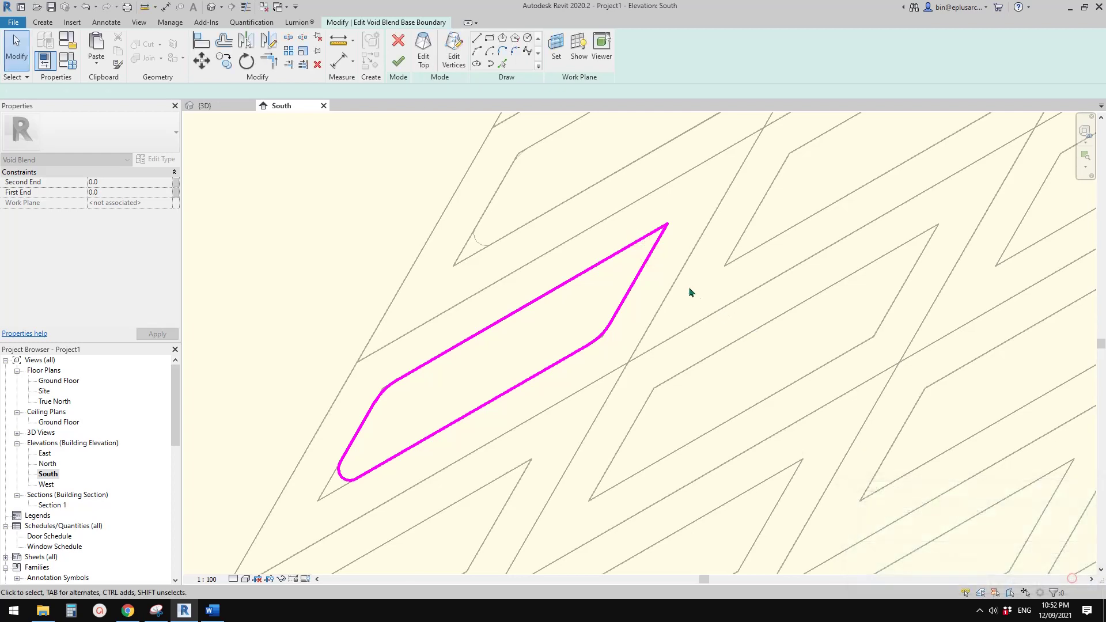
pyautogui.click(673, 274)
# Fillet the upper acute corner of the void's base boundary with a fixed 100 mm radius, and toggle the arc's join tangency
pyautogui.click(514, 52)
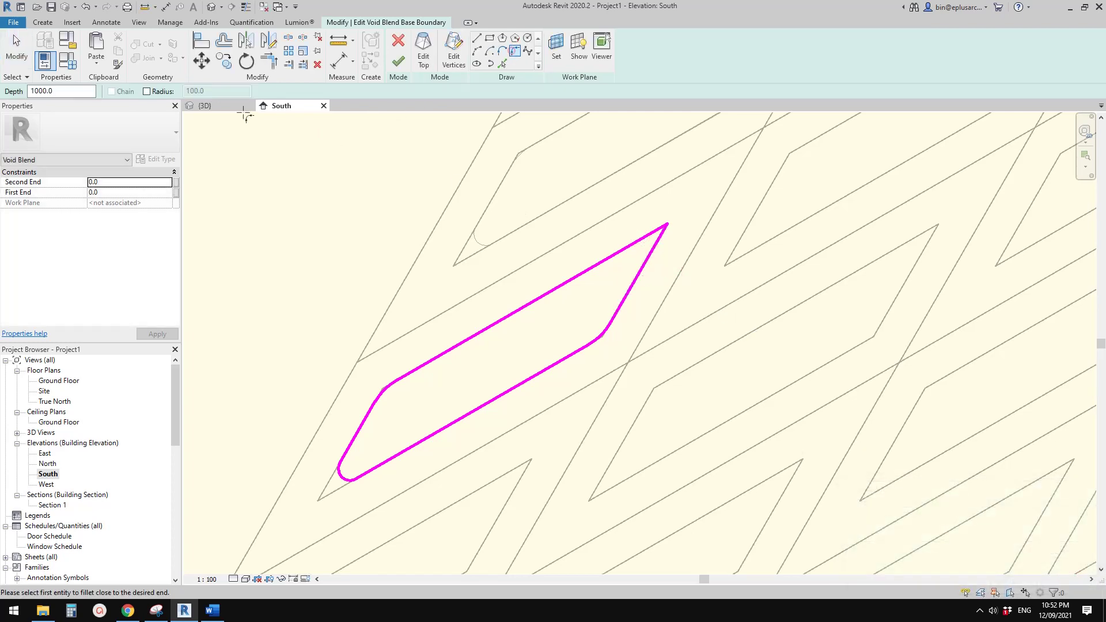
pyautogui.click(147, 91)
pyautogui.click(640, 242)
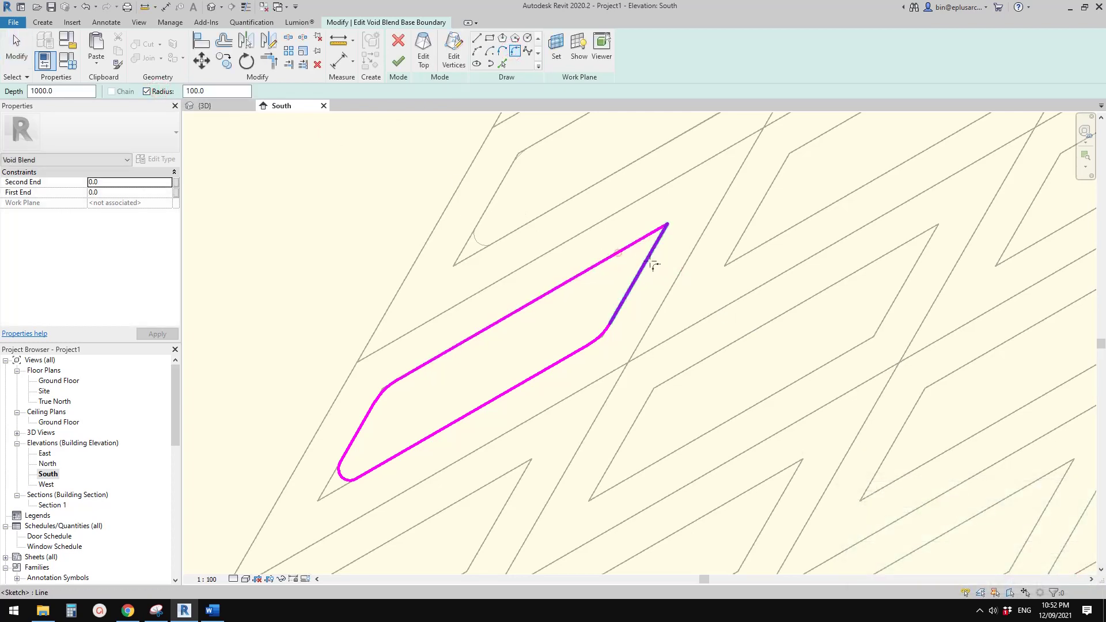
pyautogui.click(650, 257)
pyautogui.click(599, 248)
pyautogui.click(619, 276)
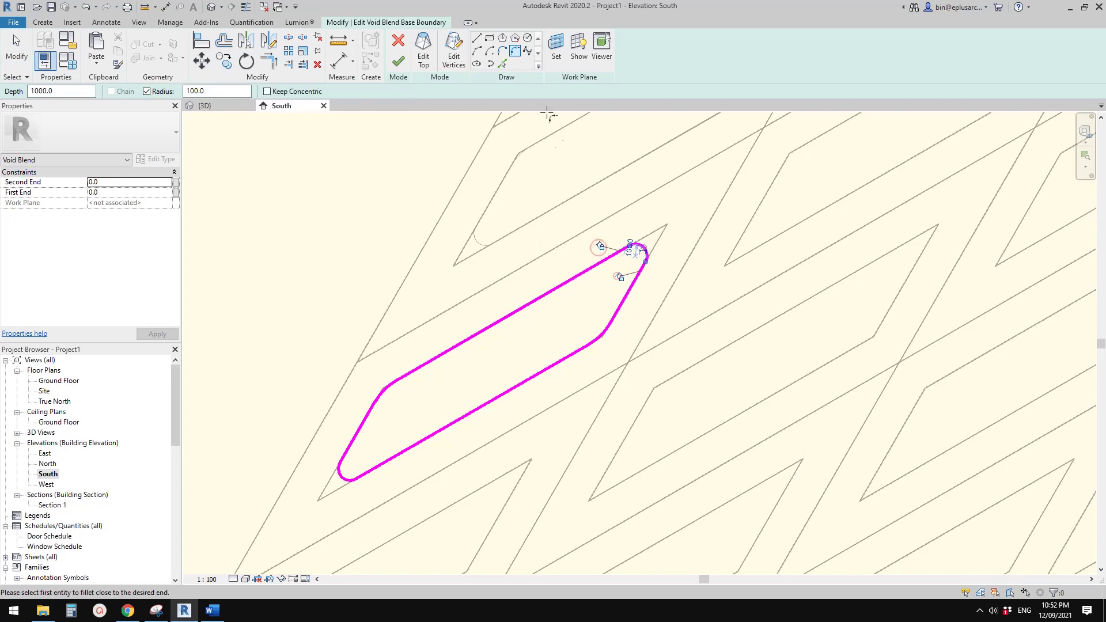
# Finish the void's base boundary sketch, and close the in-place model and the group edit
pyautogui.click(399, 61)
pyautogui.click(605, 49)
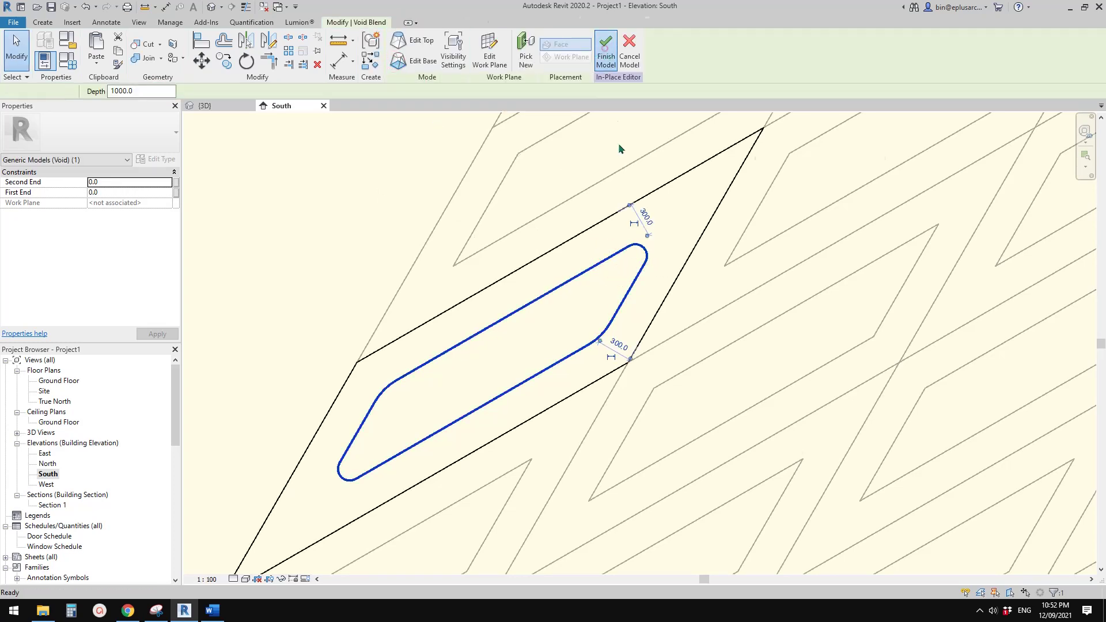
pyautogui.click(846, 122)
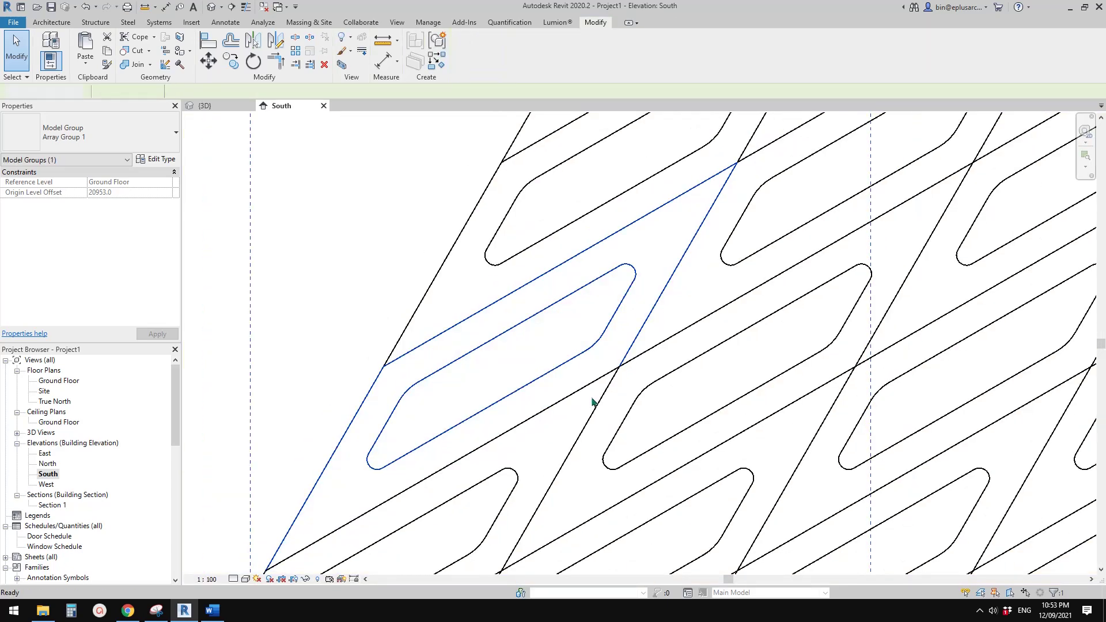
pyautogui.press('Escape')
# Examine the arrayed facade units with their rounded openings in the default 3D view
pyautogui.scroll(-6, 594, 402)
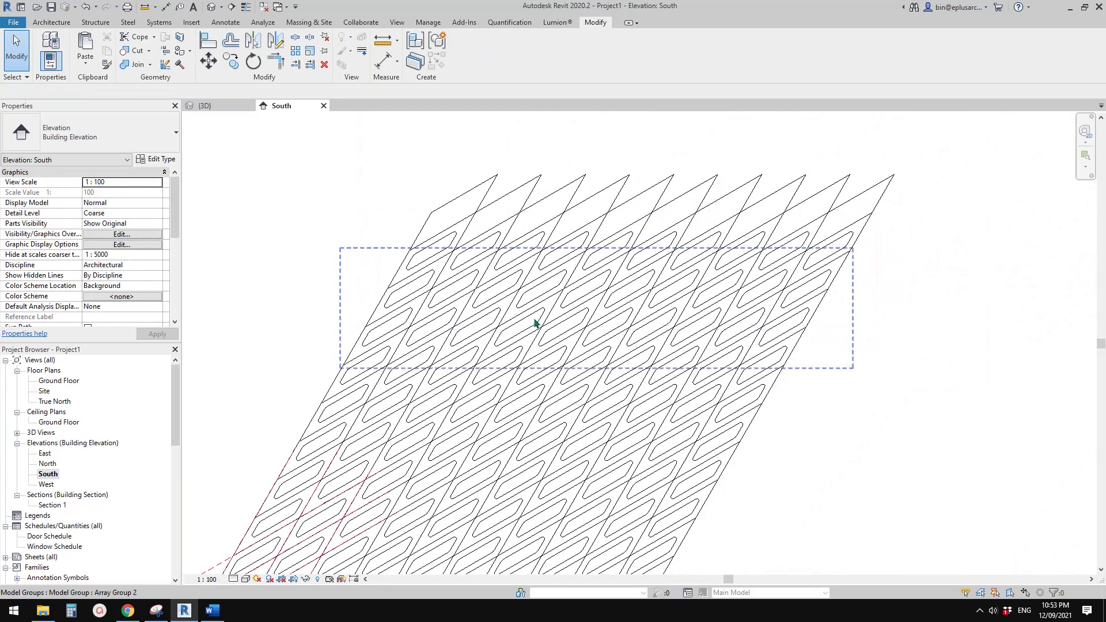
pyautogui.click(212, 8)
pyautogui.keyDown('shift'); pyautogui.moveTo(683, 404); pyautogui.dragTo(755, 334, button='middle'); pyautogui.keyUp('shift')
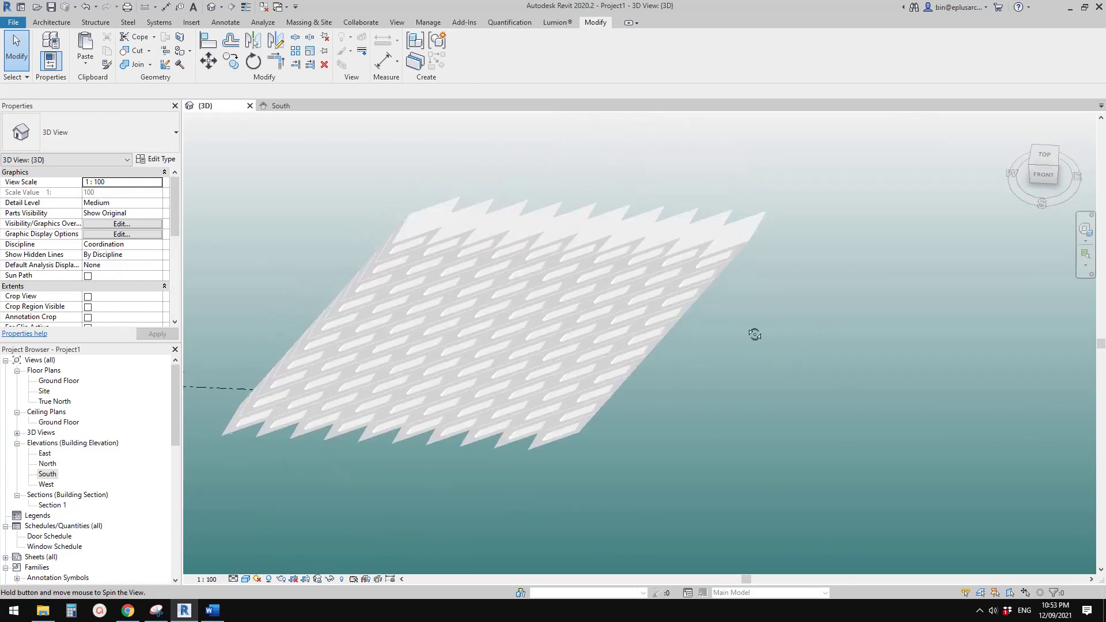
# Copy the facade's top-left unit one module to the left, working from the front view
pyautogui.click(490, 261)
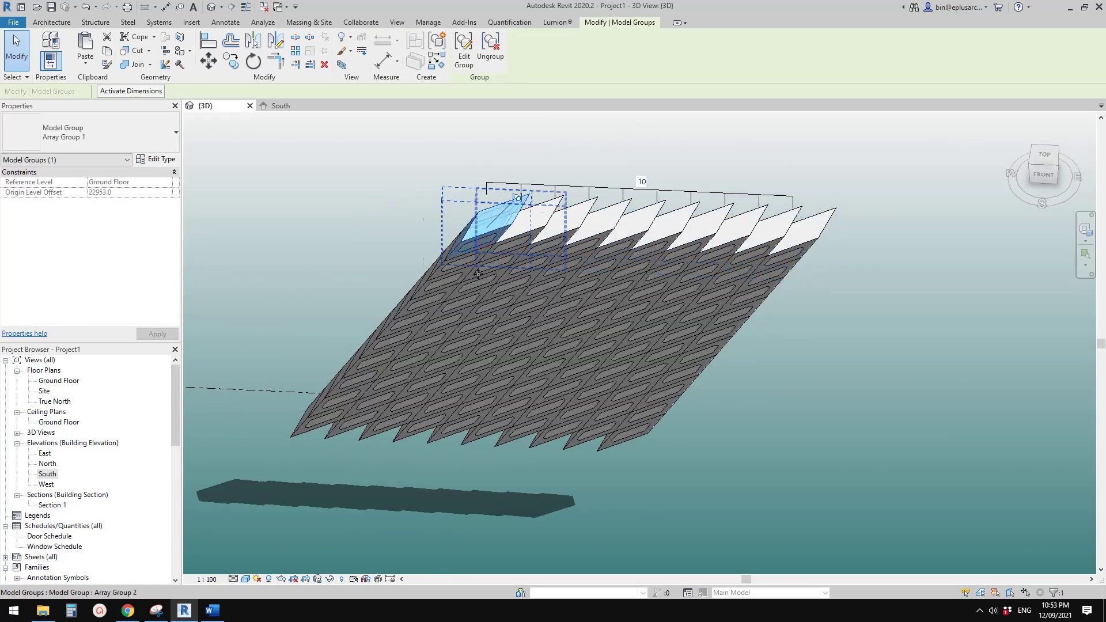
pyautogui.keyDown('shift'); pyautogui.moveTo(479, 274); pyautogui.dragTo(492, 228, button='middle'); pyautogui.keyUp('shift')
pyautogui.click(509, 181)
pyautogui.click(494, 231)
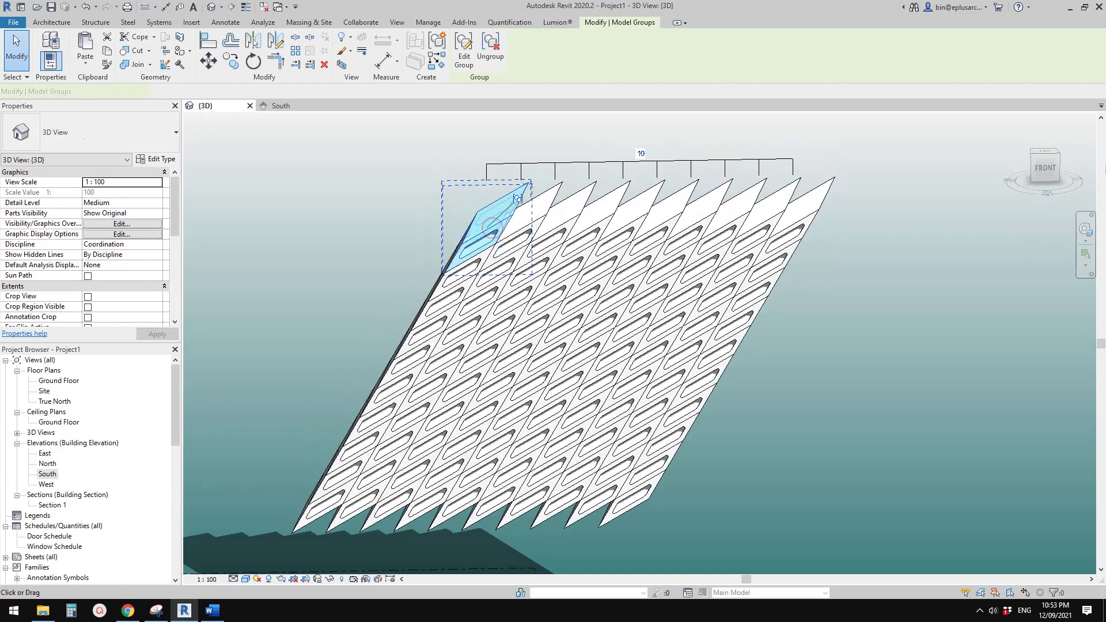
pyautogui.click(1046, 168)
pyautogui.scroll(5, 513, 257)
pyautogui.moveTo(585, 380); pyautogui.dragTo(699, 300, button='middle')
pyautogui.press('m')
pyautogui.press('v')
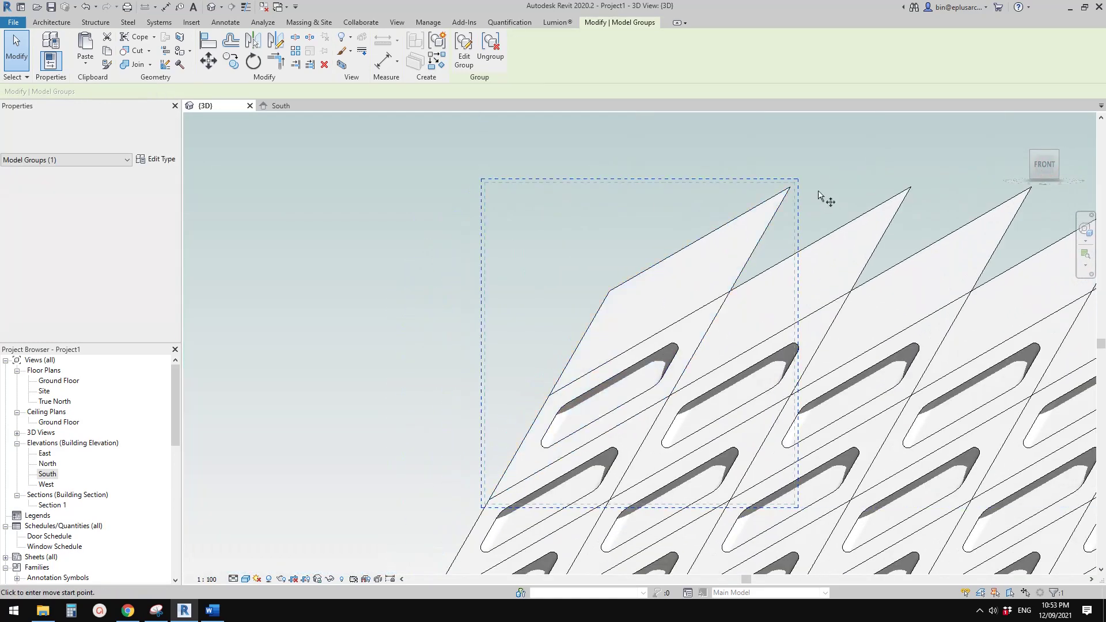
pyautogui.press('c')
pyautogui.press('o')
pyautogui.click(791, 187)
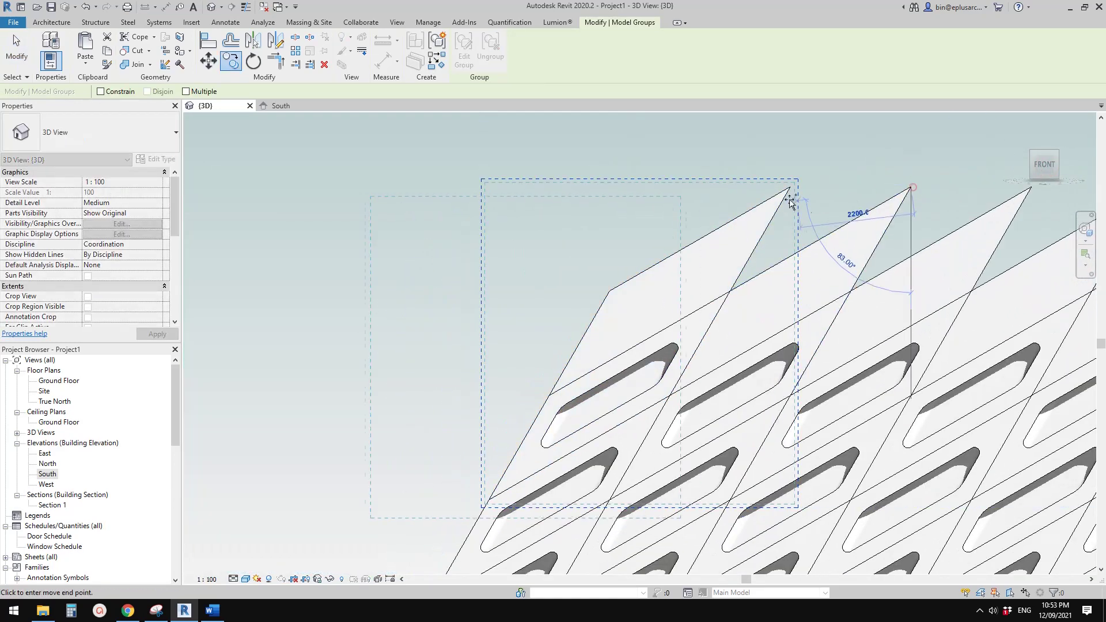
pyautogui.click(735, 198)
# With the Multiple option enabled, copy the new unit three more times leftward along the top row at one-module spacing
pyautogui.press('c')
pyautogui.press('o')
pyautogui.click(789, 188)
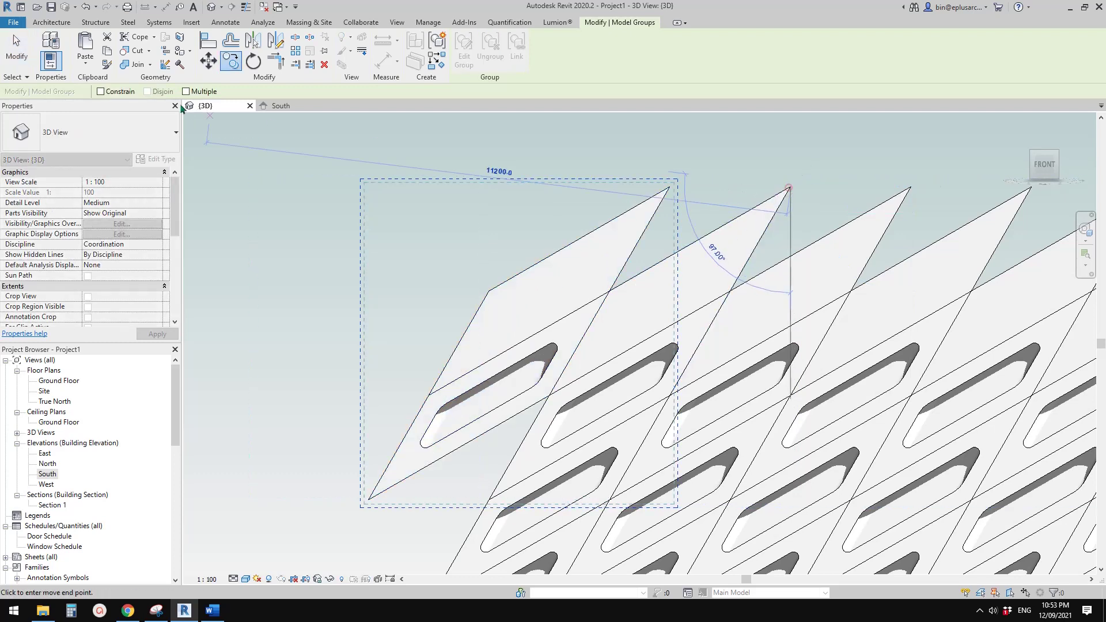
pyautogui.click(203, 93)
pyautogui.click(668, 188)
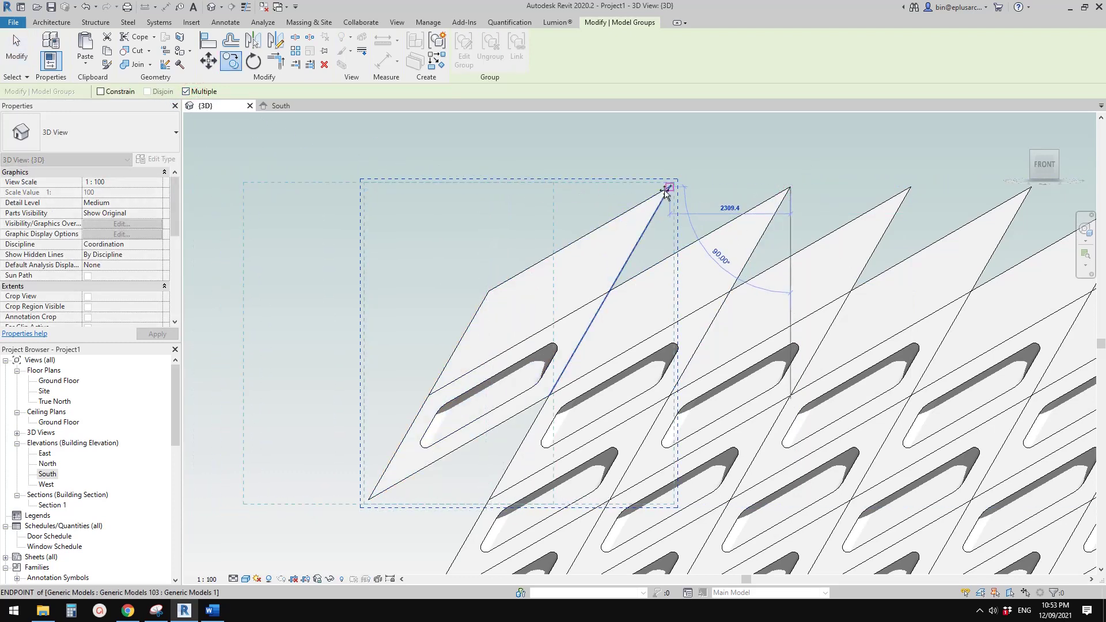
pyautogui.click(549, 188)
pyautogui.scroll(-2, 549, 188)
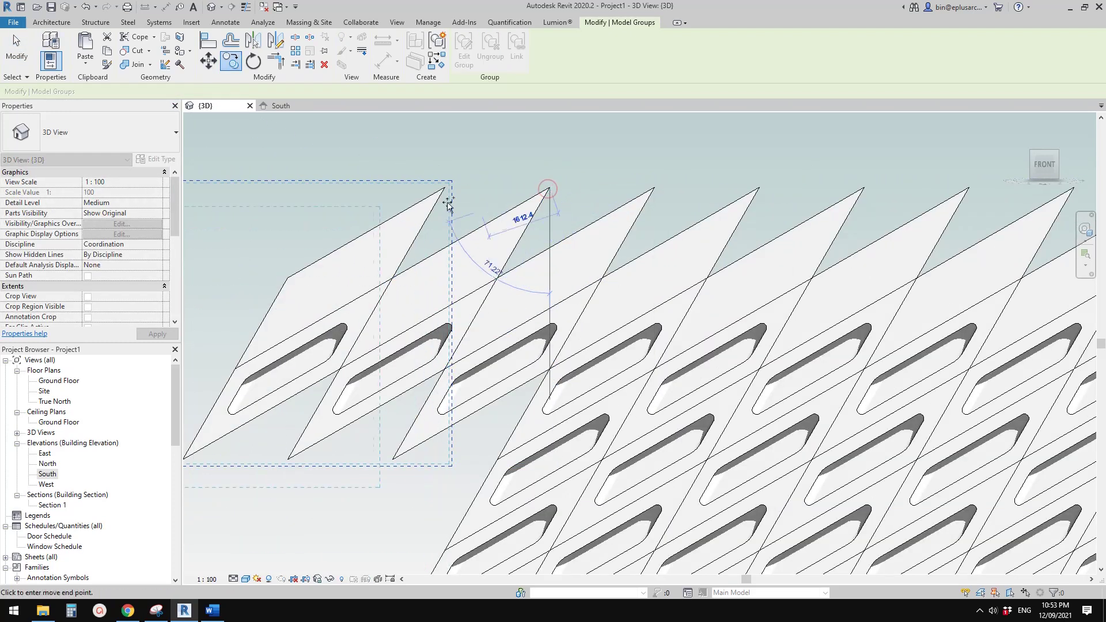
pyautogui.click(444, 189)
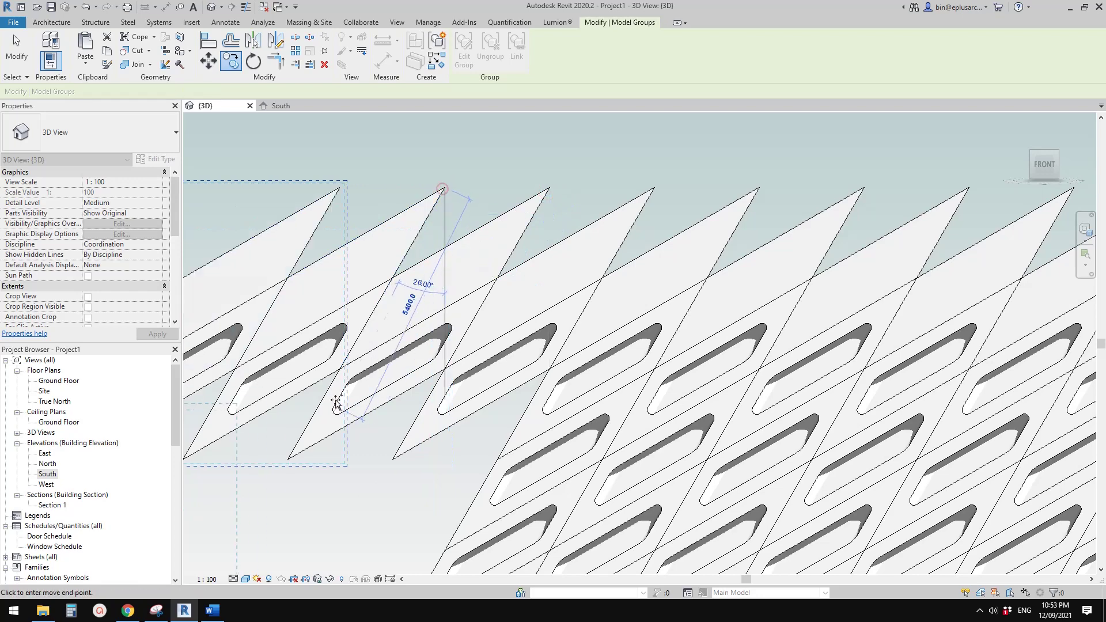
# Place three further unit copies side by side in the row below the extended top row, and end the Copy command
pyautogui.click(444, 369)
pyautogui.scroll(-3, 523, 346)
pyautogui.moveTo(524, 346); pyautogui.dragTo(585, 167, button='middle')
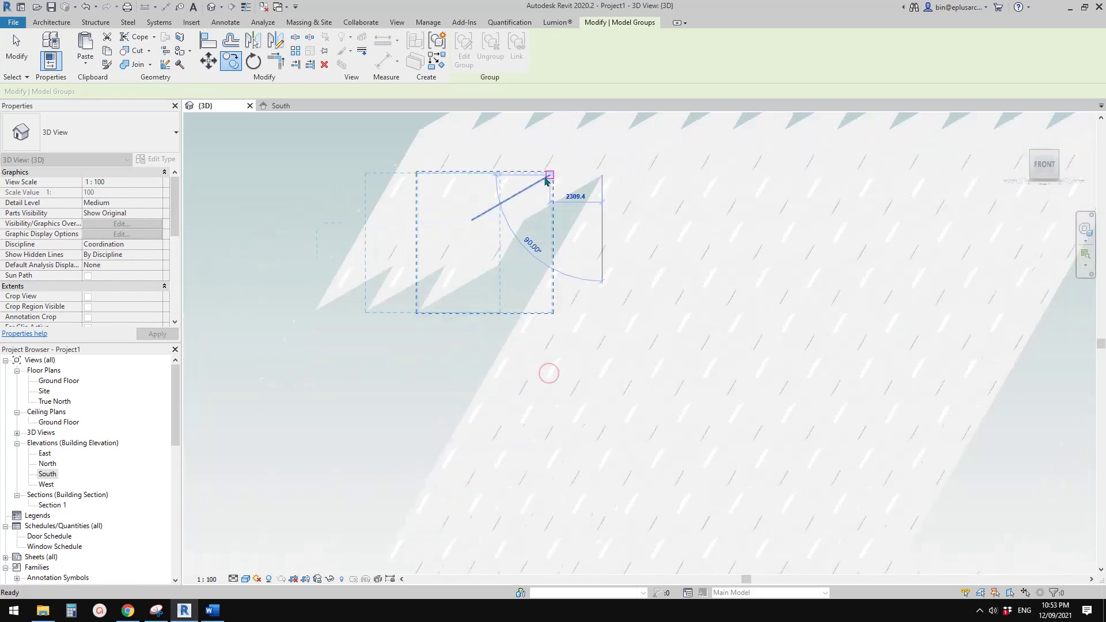
pyautogui.press('Escape')
pyautogui.click(505, 268)
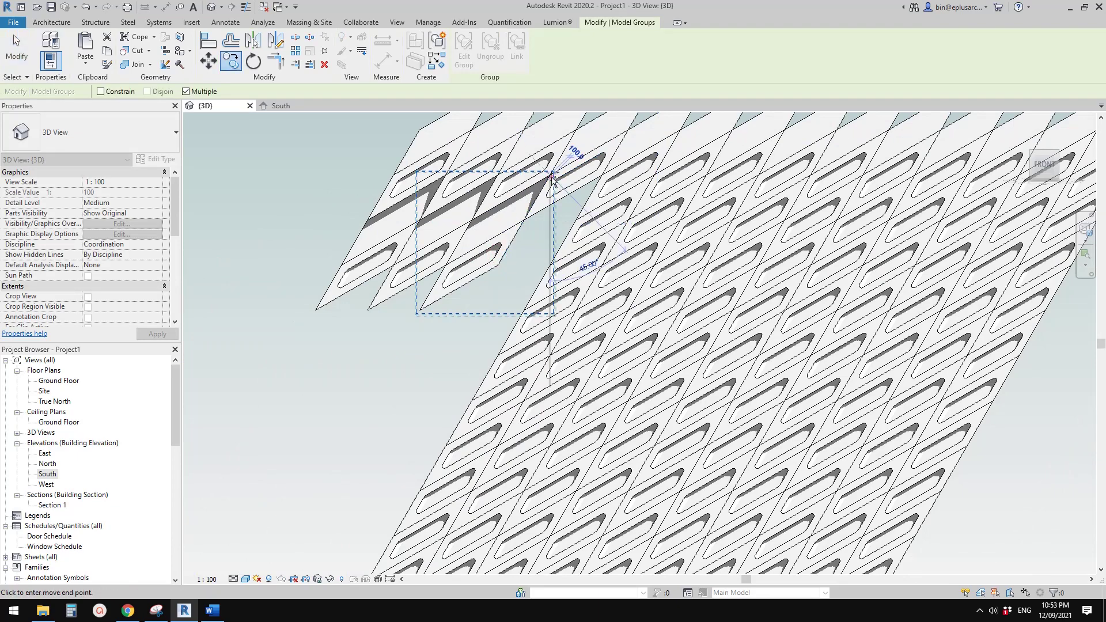
pyautogui.press('Escape')
# Examine the facade's row groups and the copied units extending from its upper left side from an oblique 3D angle
pyautogui.scroll(-3, 566, 231)
pyautogui.keyDown('shift'); pyautogui.moveTo(663, 297); pyautogui.dragTo(591, 379, button='middle'); pyautogui.keyUp('shift')
pyautogui.scroll(2, 624, 333)
pyautogui.keyDown('shift'); pyautogui.moveTo(621, 377); pyautogui.dragTo(648, 396, button='middle'); pyautogui.keyUp('shift')
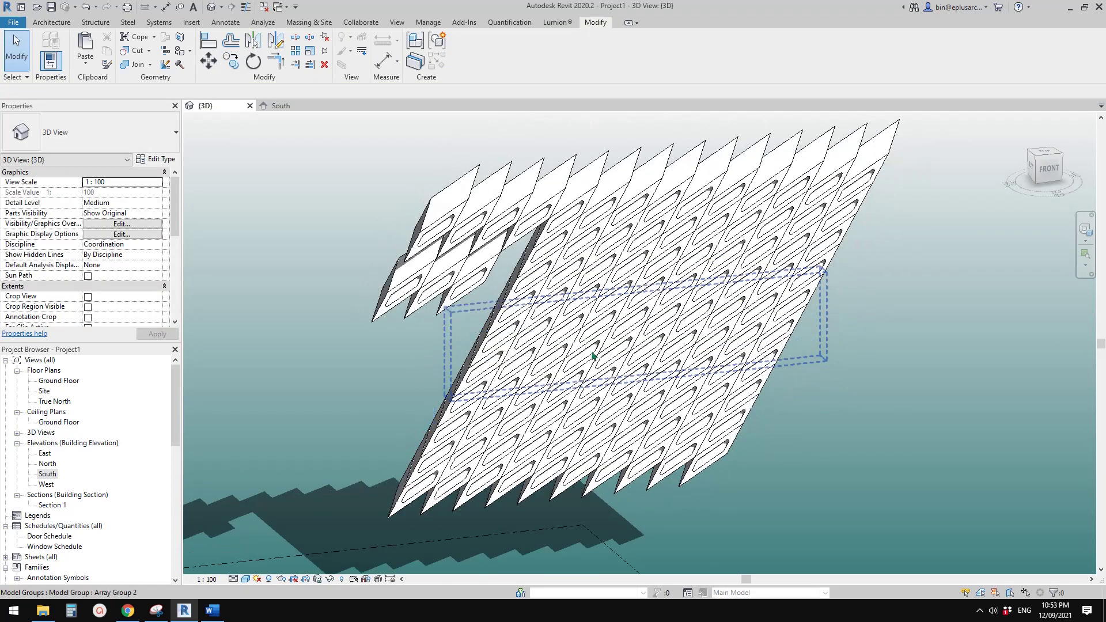
pyautogui.scroll(1, 593, 355)
pyautogui.keyDown('shift'); pyautogui.moveTo(593, 356); pyautogui.dragTo(615, 405, button='middle'); pyautogui.keyUp('shift')
pyautogui.click(579, 366)
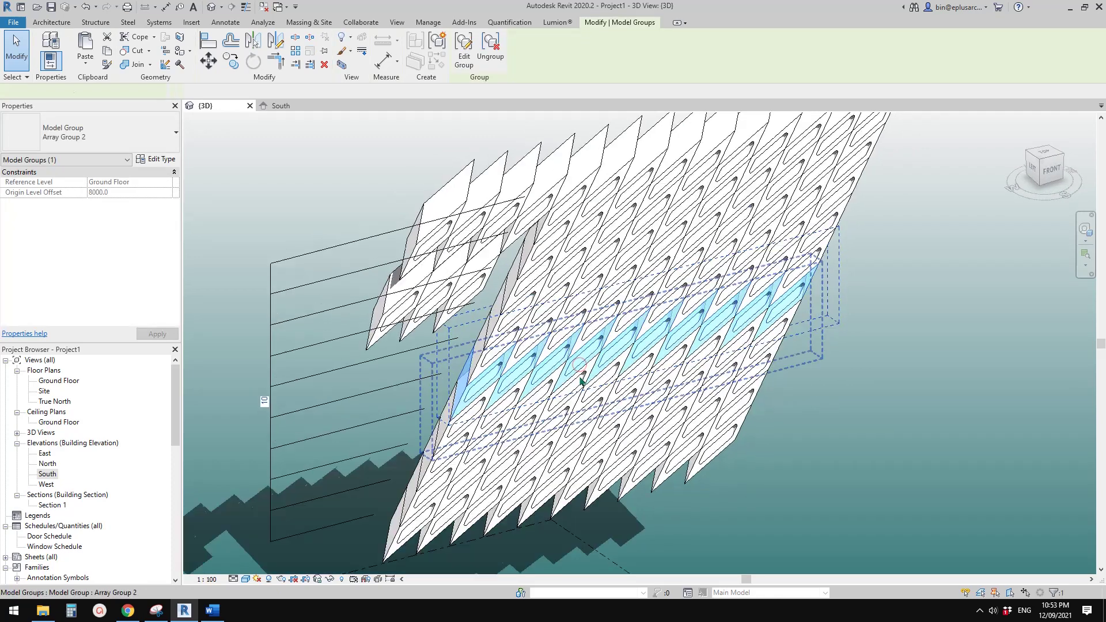
pyautogui.press('Delete')
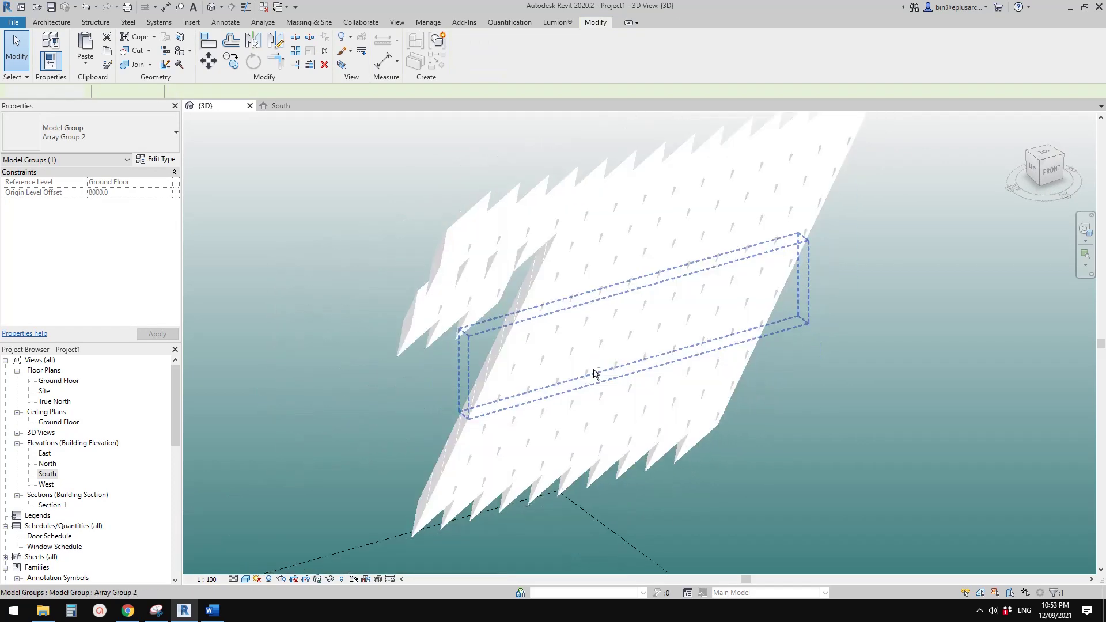
pyautogui.click(786, 388)
pyautogui.keyDown('shift'); pyautogui.moveTo(636, 377); pyautogui.dragTo(649, 336, button='middle'); pyautogui.keyUp('shift')
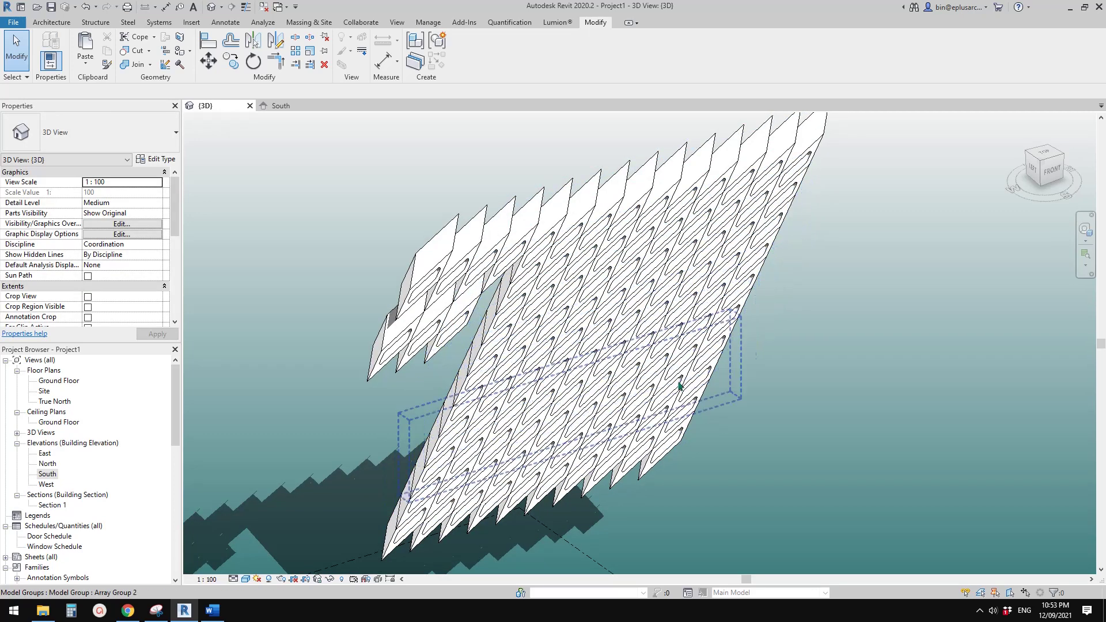
pyautogui.keyDown('shift'); pyautogui.moveTo(634, 382); pyautogui.dragTo(629, 380, button='middle'); pyautogui.keyUp('shift')
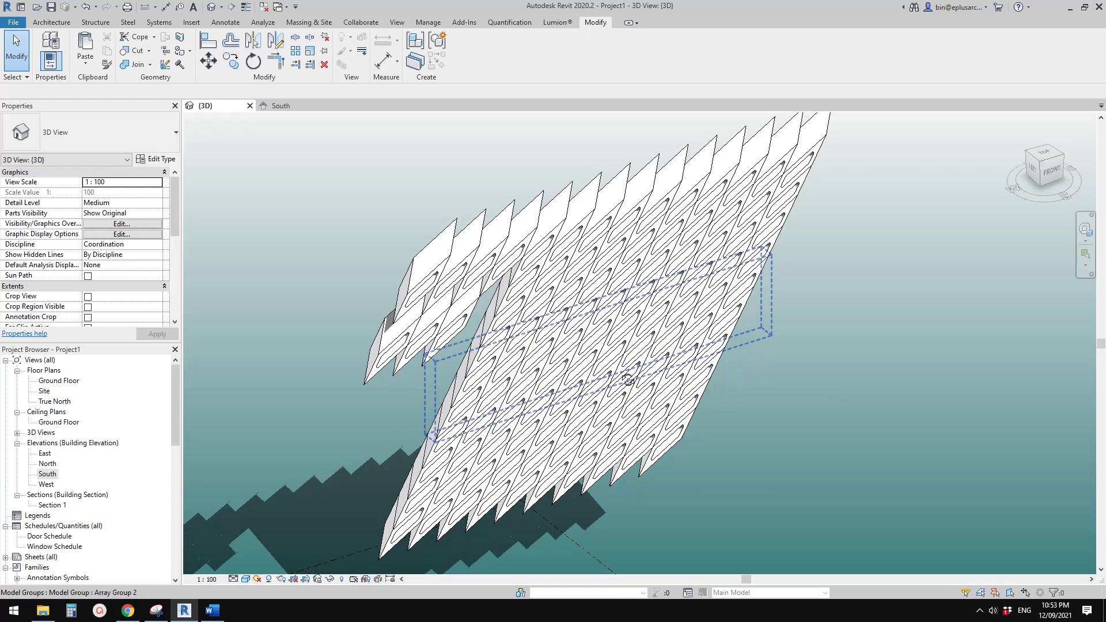